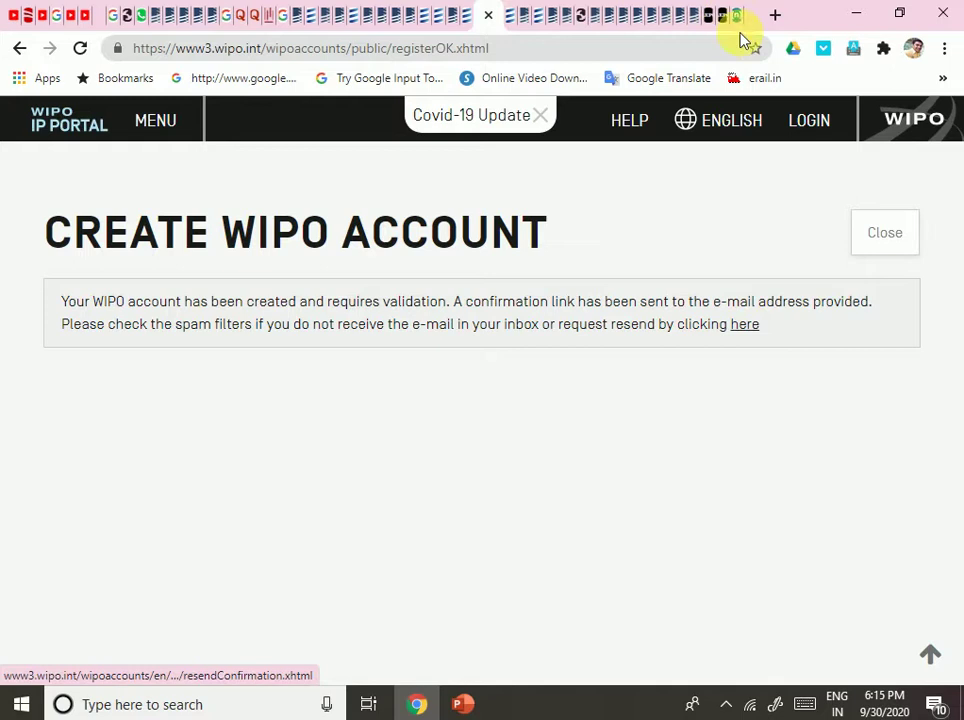
Open Gmail in a new tab and follow the WIPO Accounts validation link in Updates.
click(777, 15)
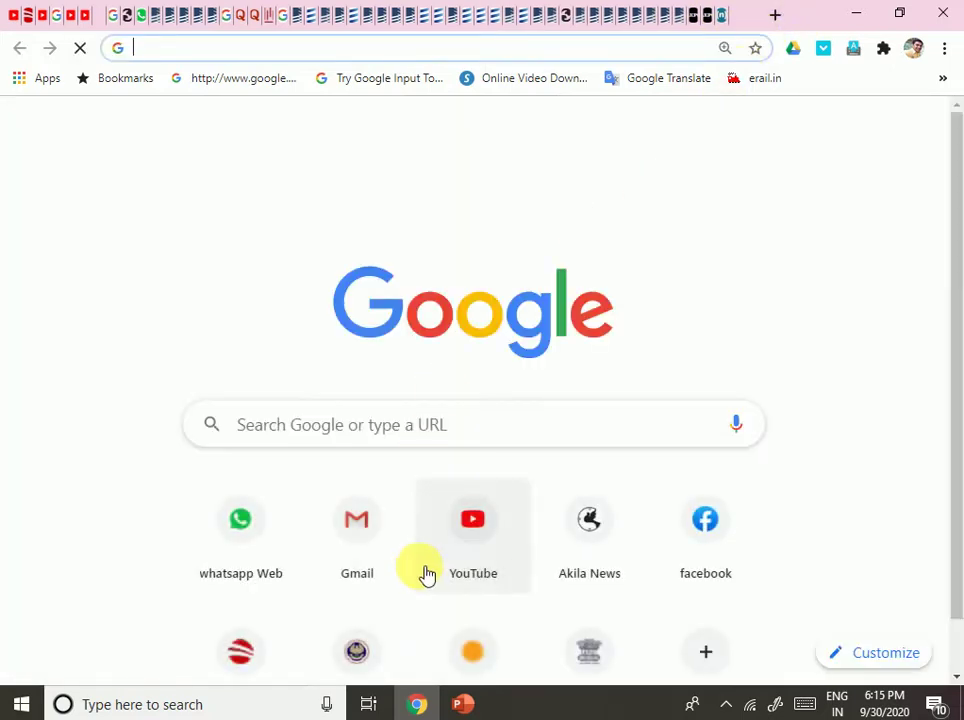
click(378, 542)
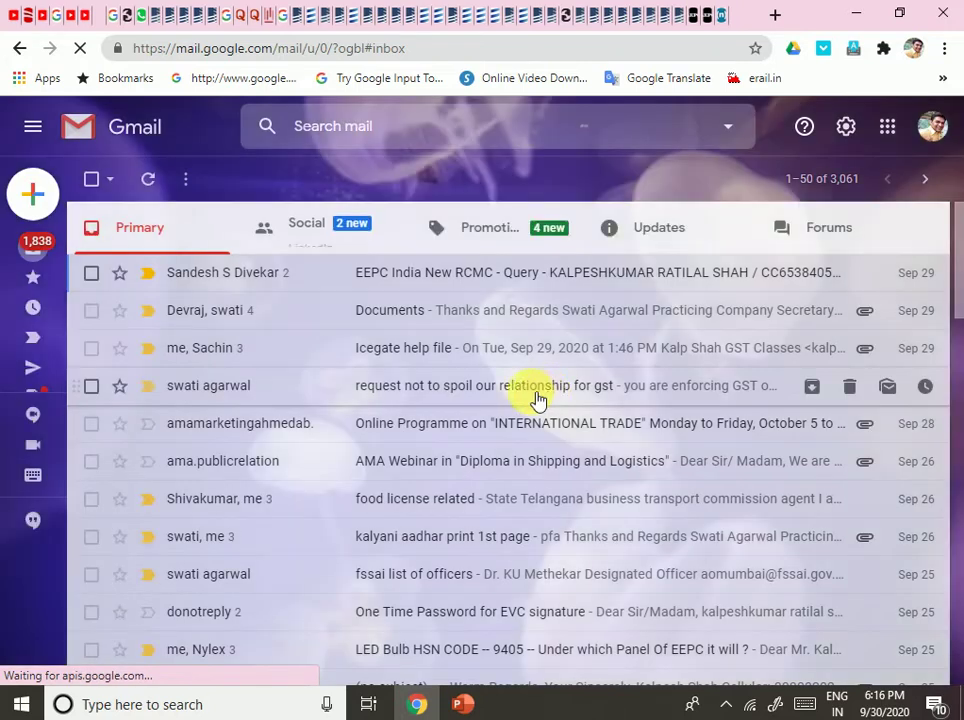
click(708, 246)
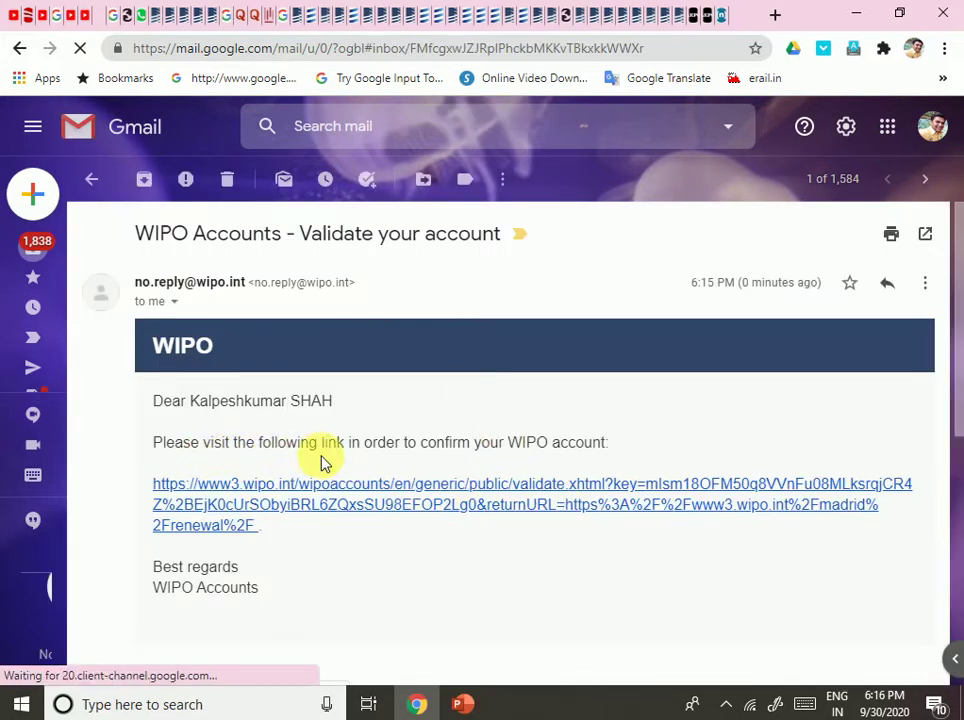
click(490, 505)
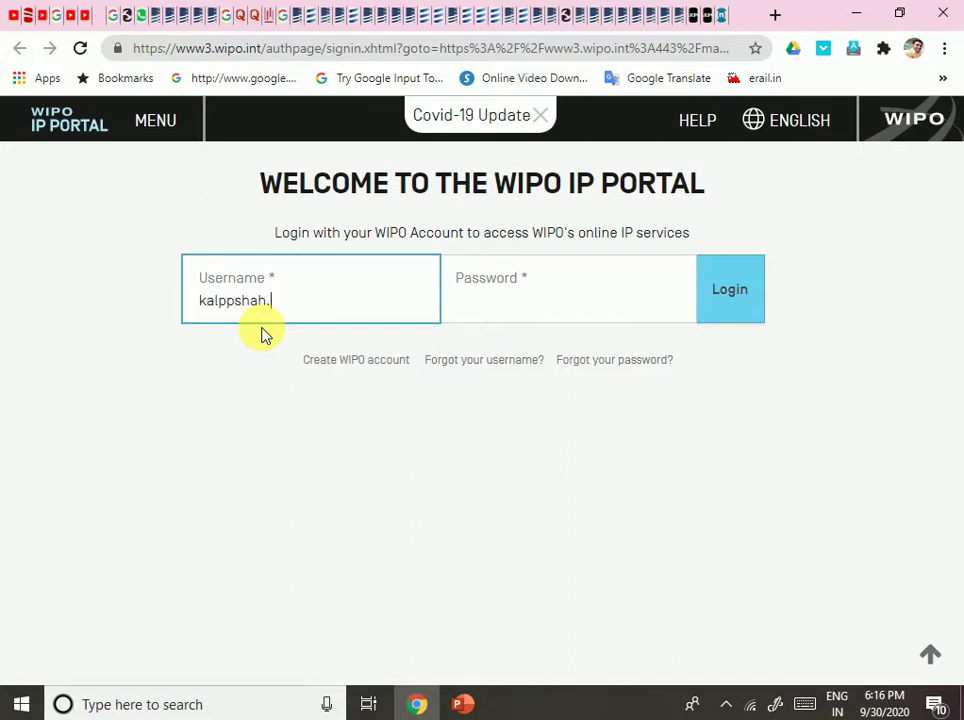
Log in to WIPO IP Portal with the new account's username and password.
key(Tab)
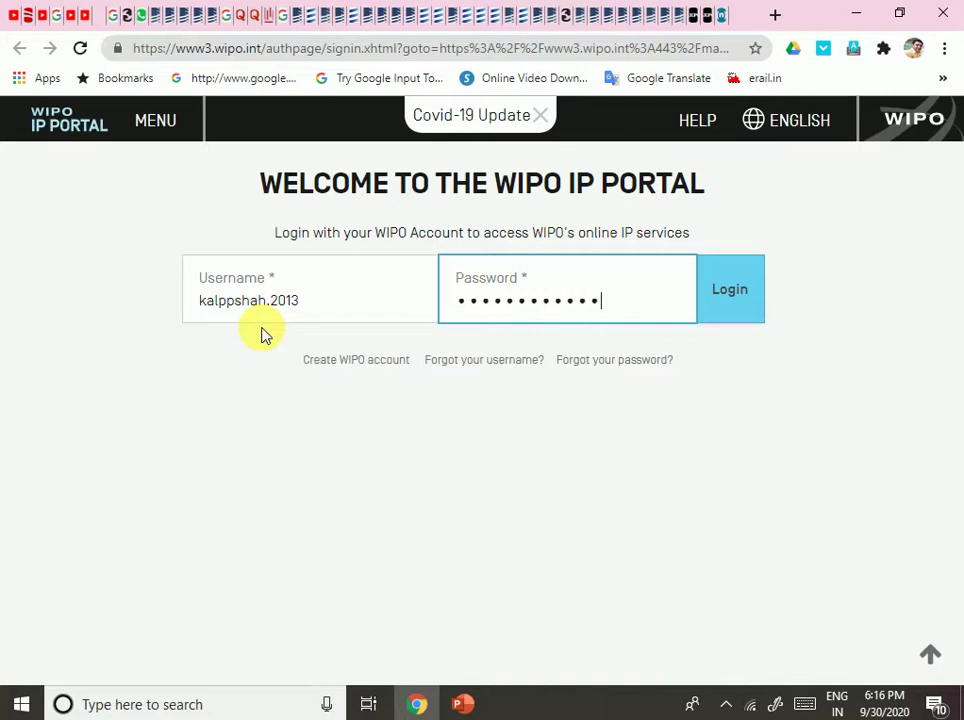
click(729, 302)
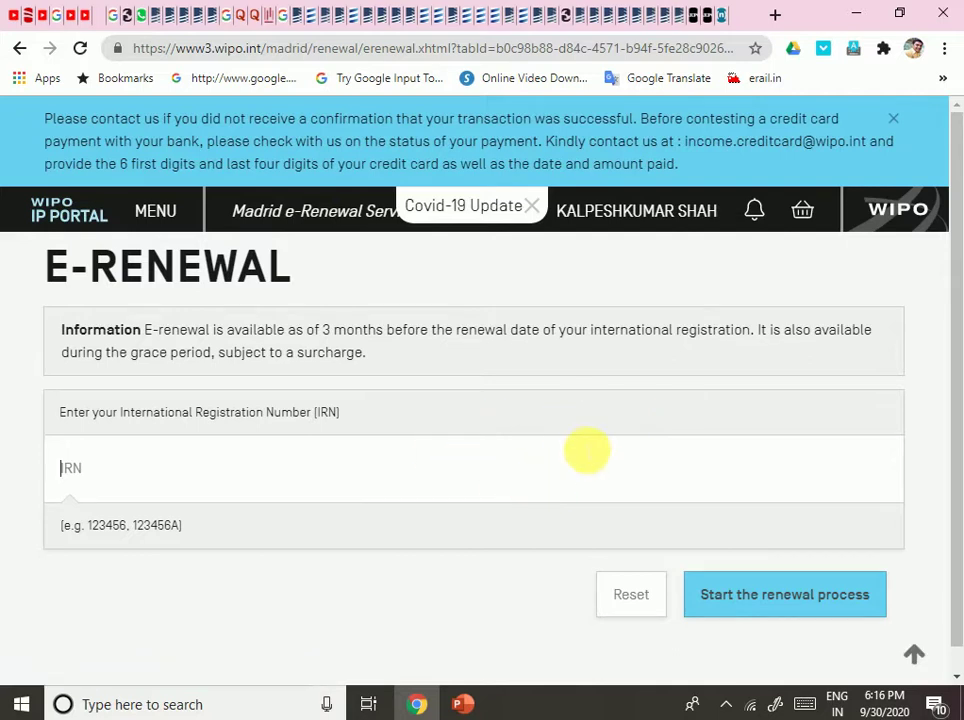
Close the Covid-19 Update box in the E-Renewal header, leaving the IRN field empty.
scroll(586, 450, down, 1)
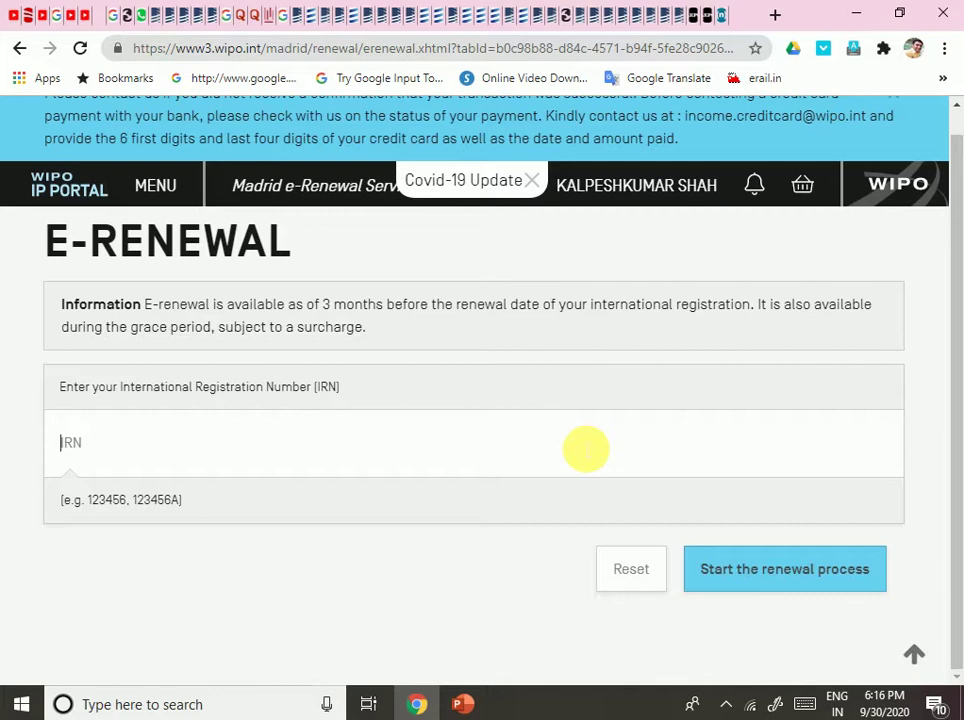
scroll(585, 450, up, 1)
click(151, 432)
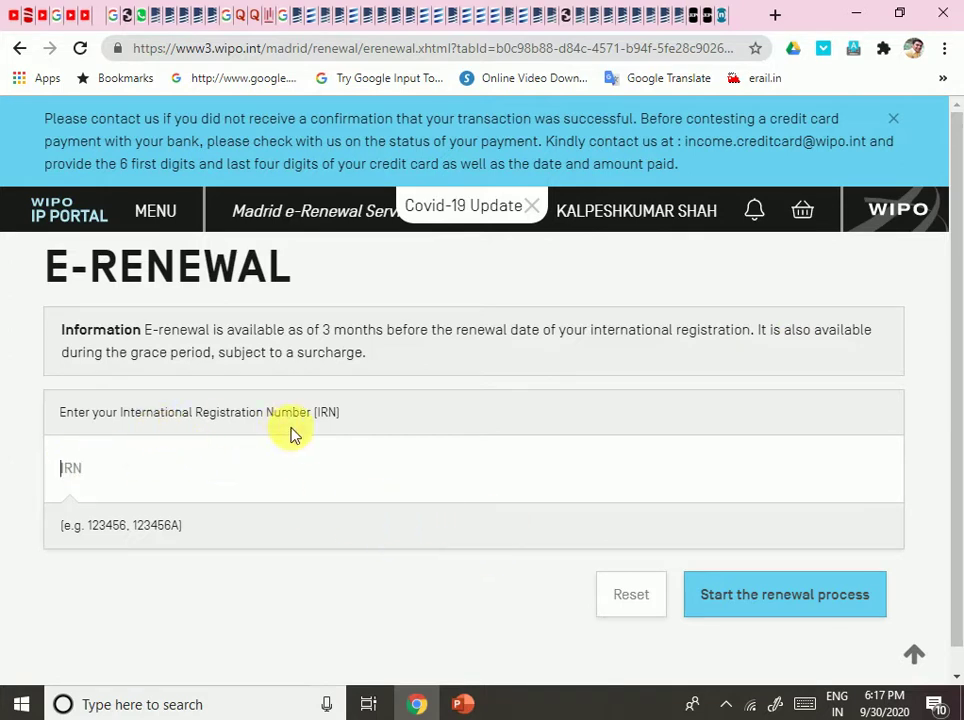
scroll(657, 449, down, 1)
scroll(657, 449, up, 1)
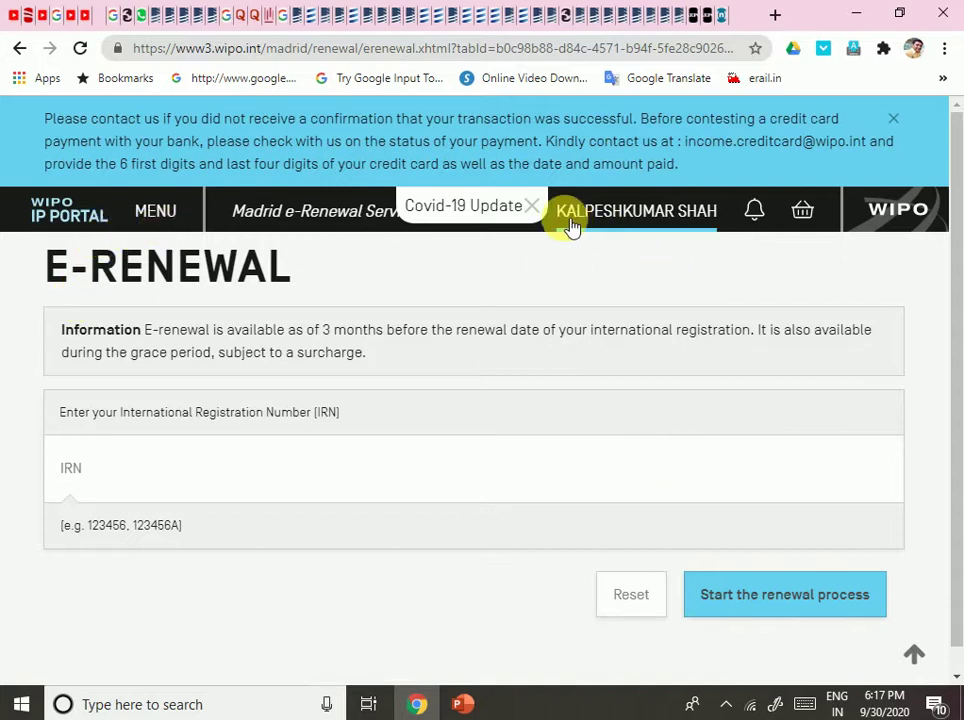
click(536, 208)
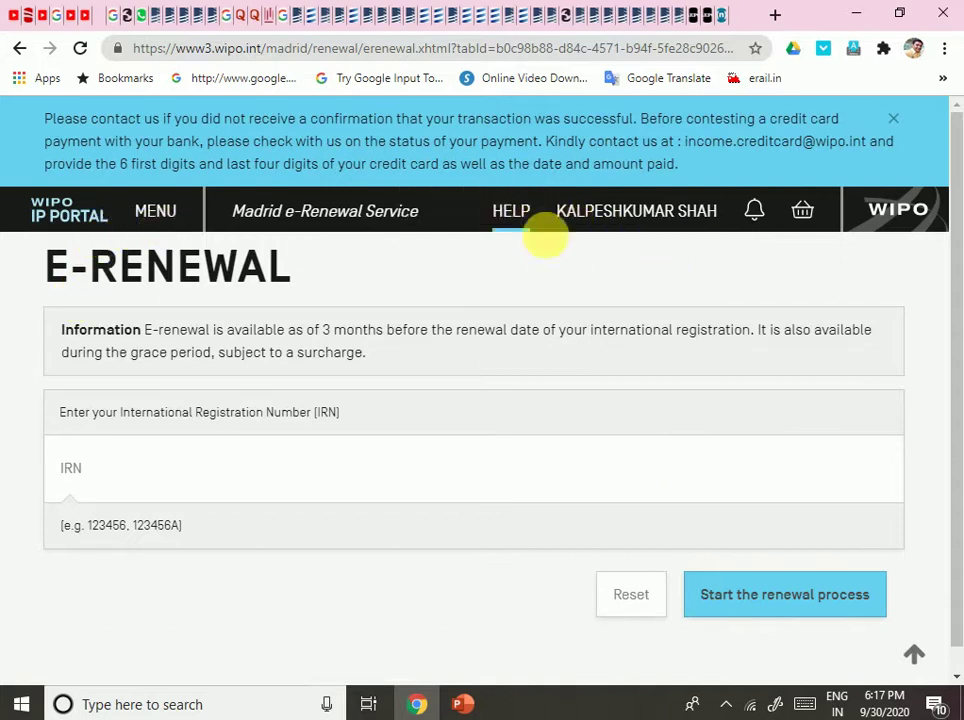
Browse the portal menu's Patents, Designs and Marks services, ending on Madrid's Fee Calculator.
click(155, 222)
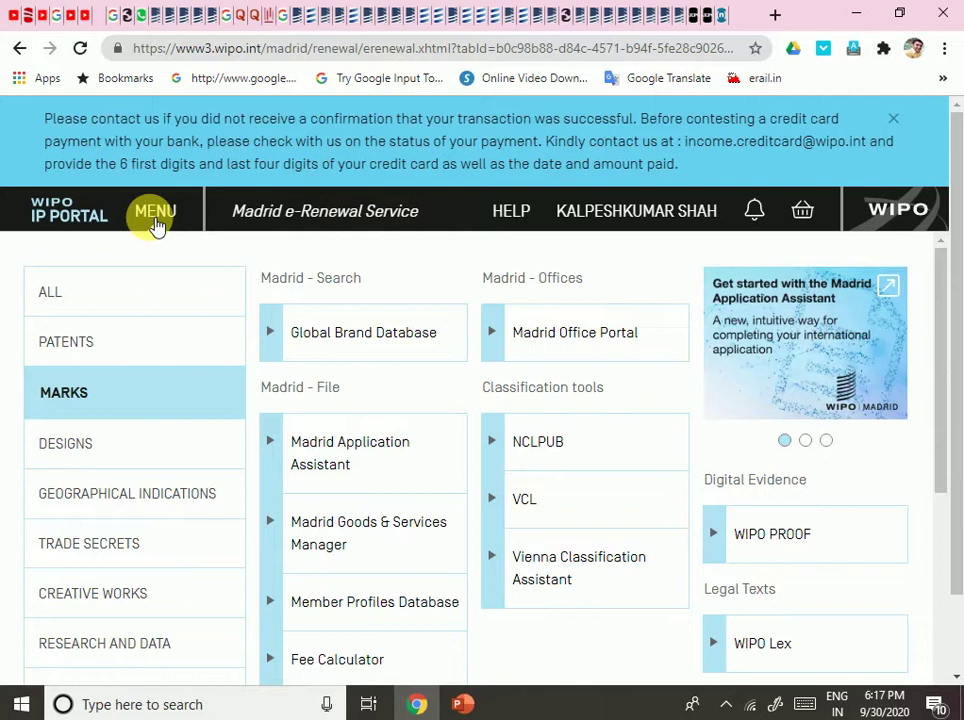
scroll(254, 380, down, 5)
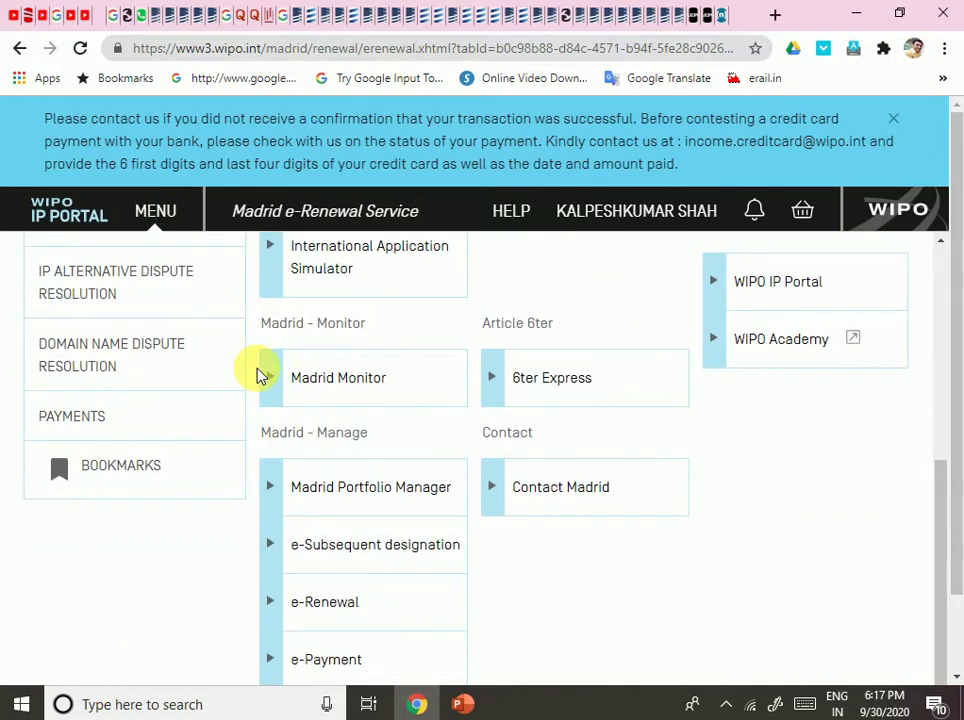
scroll(628, 581, up, 5)
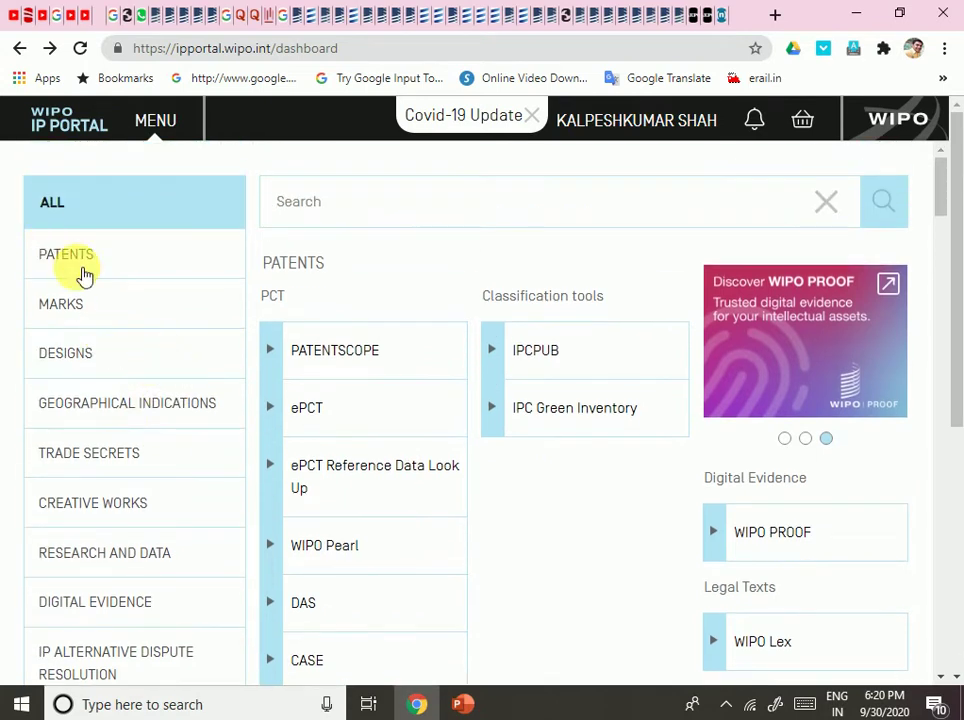
click(83, 272)
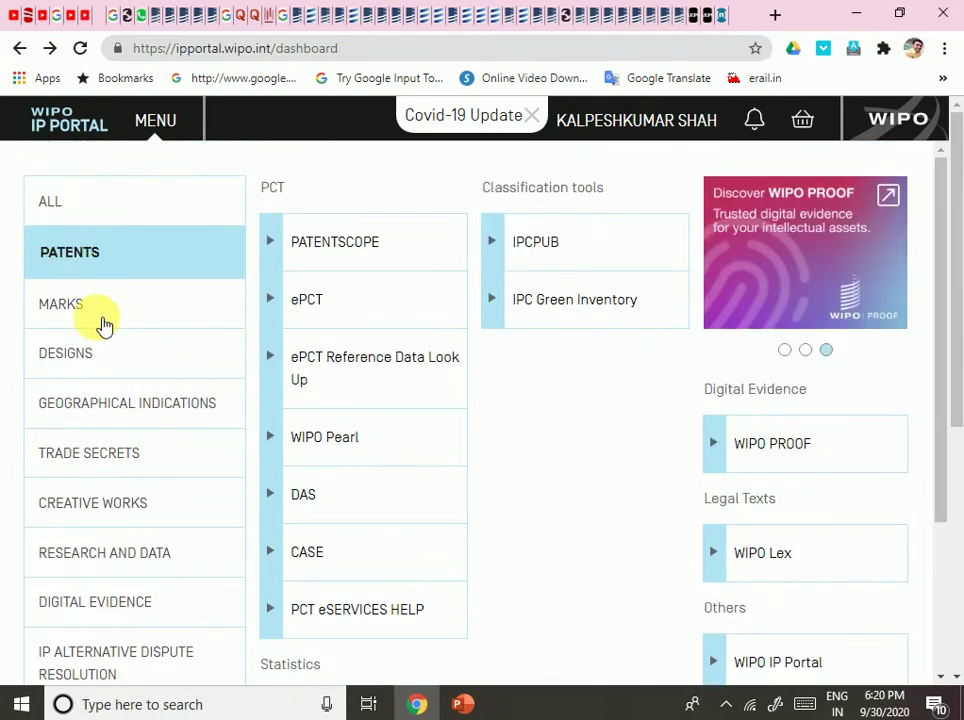
click(104, 326)
click(98, 363)
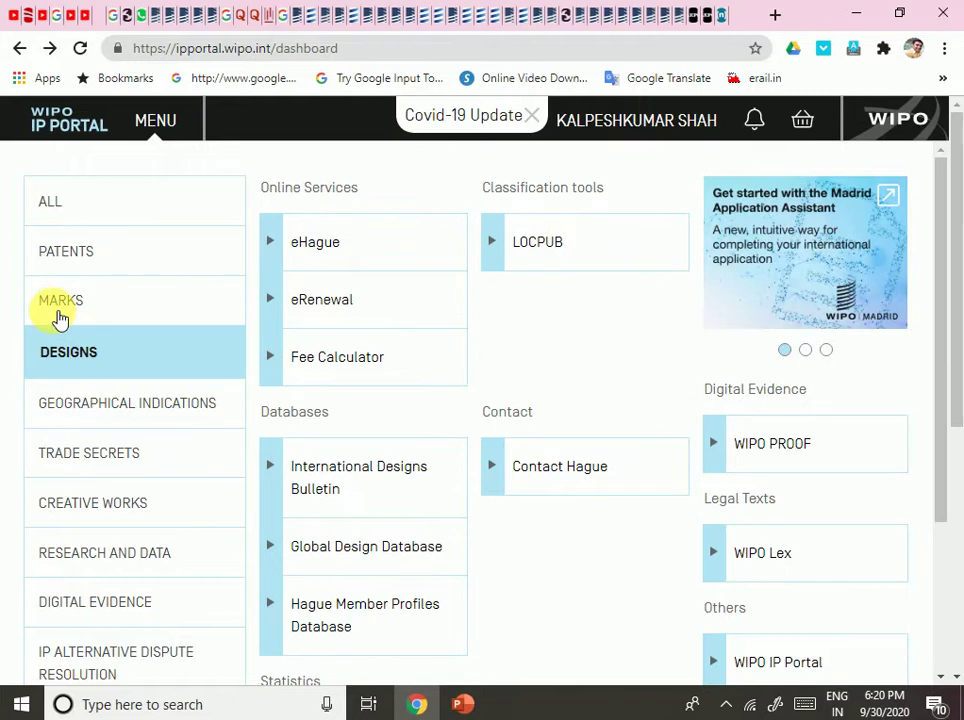
click(56, 312)
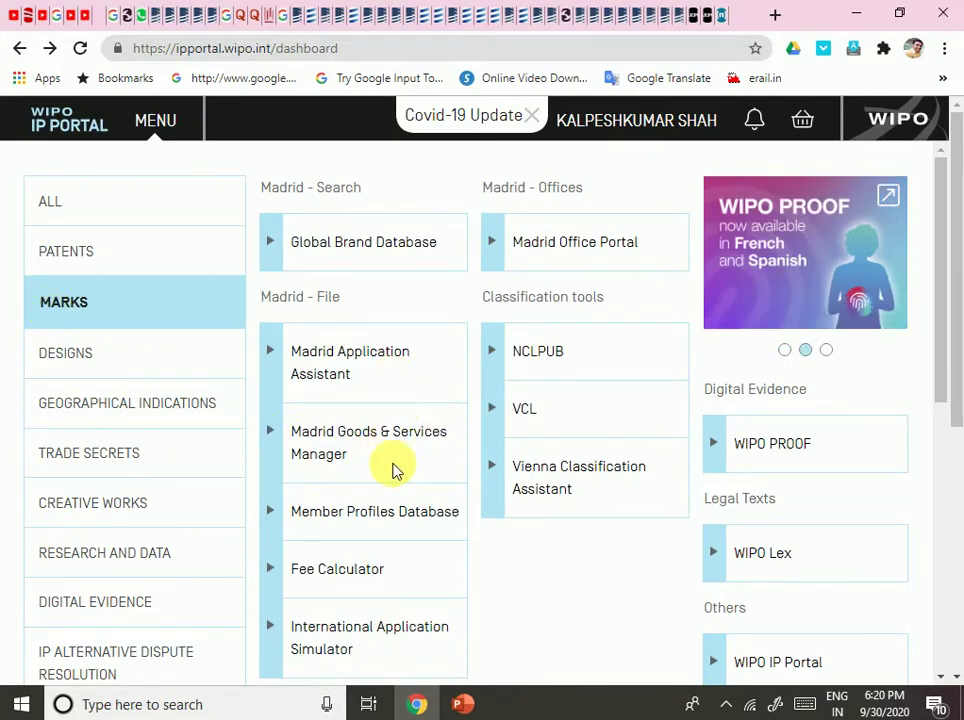
scroll(394, 466, down, 2)
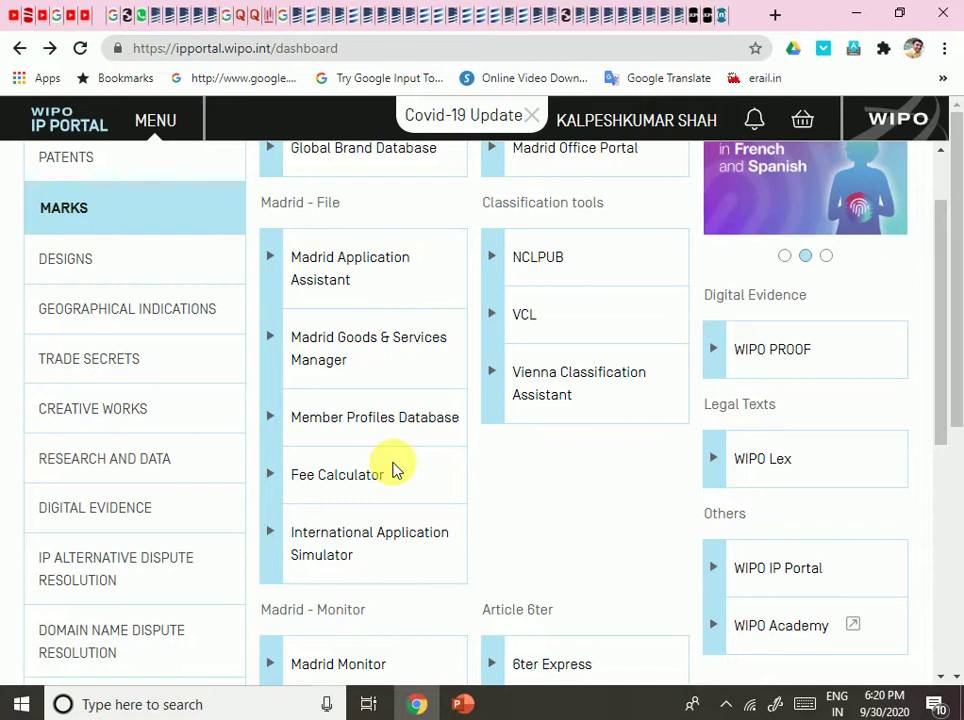
scroll(394, 466, down, 5)
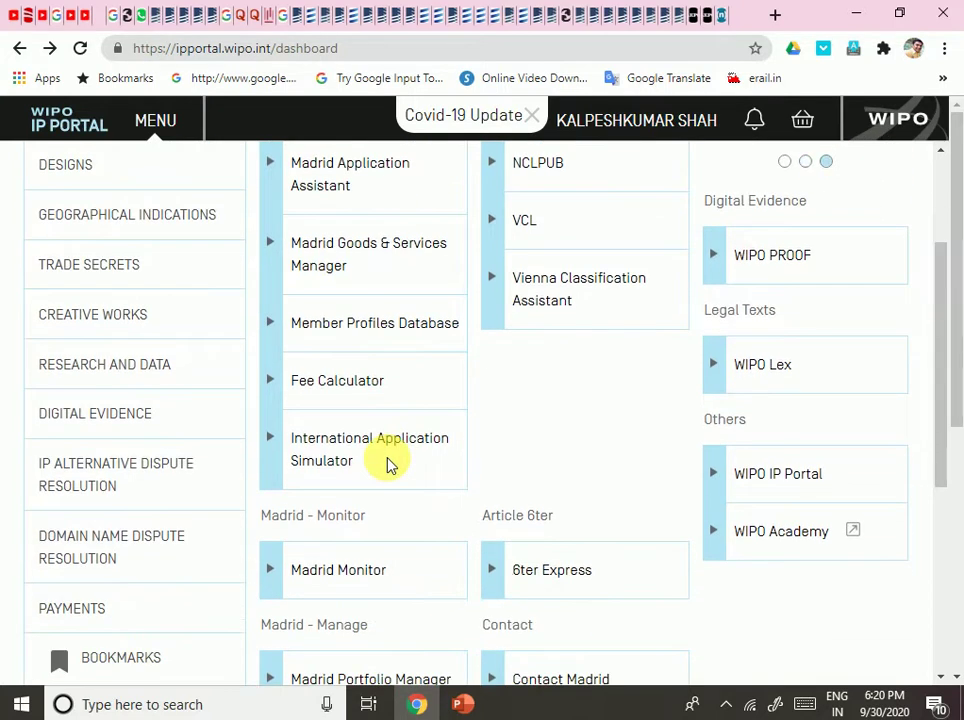
scroll(333, 359, up, 2)
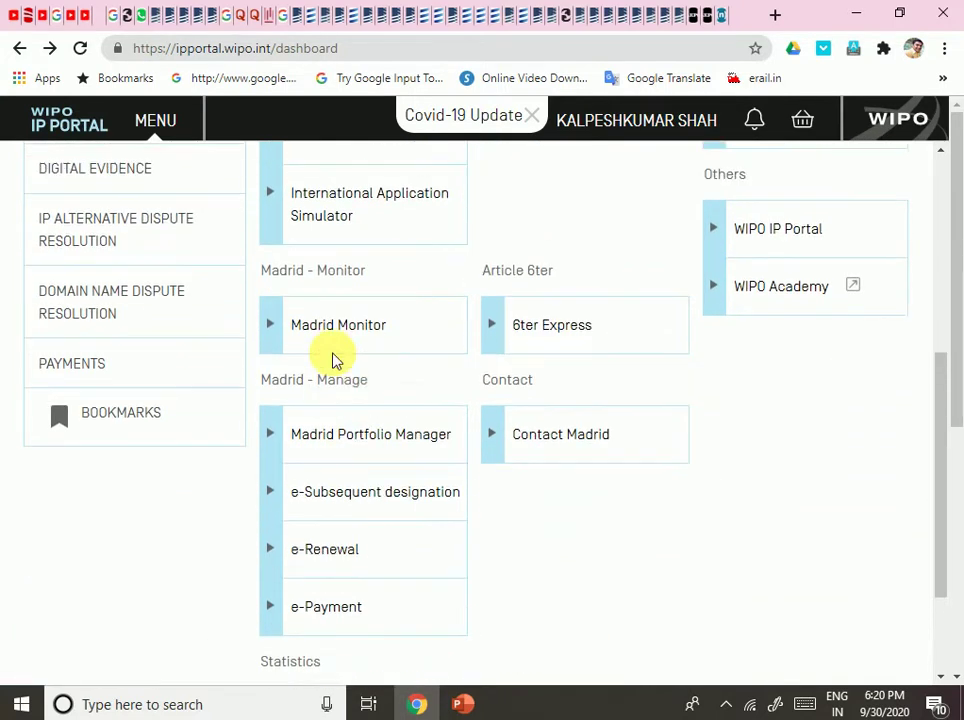
scroll(370, 388, up, 2)
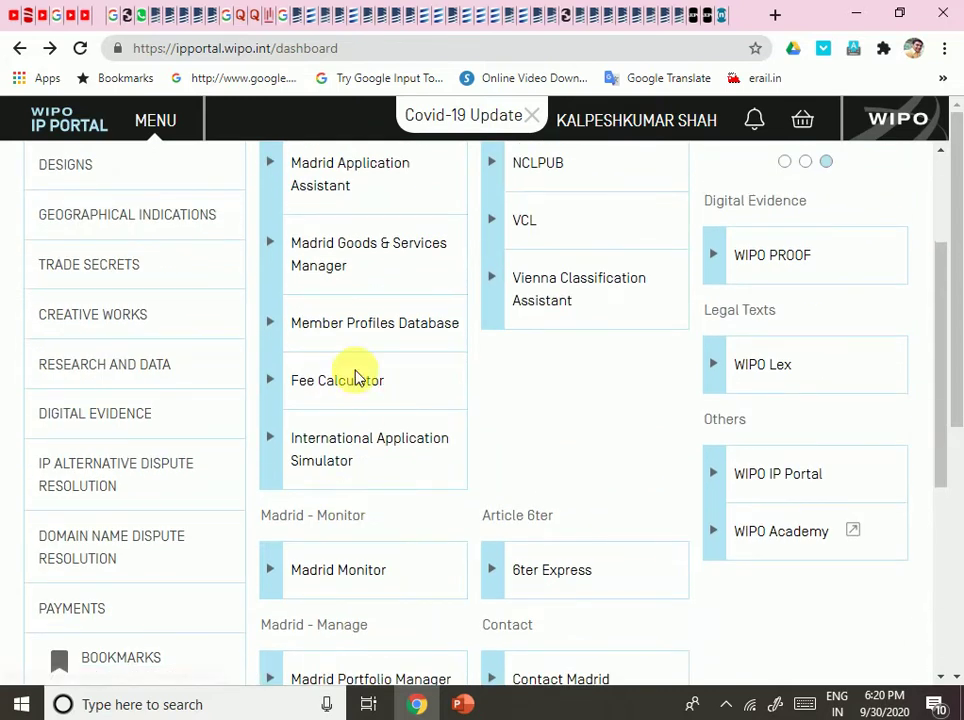
scroll(355, 385, up, 1)
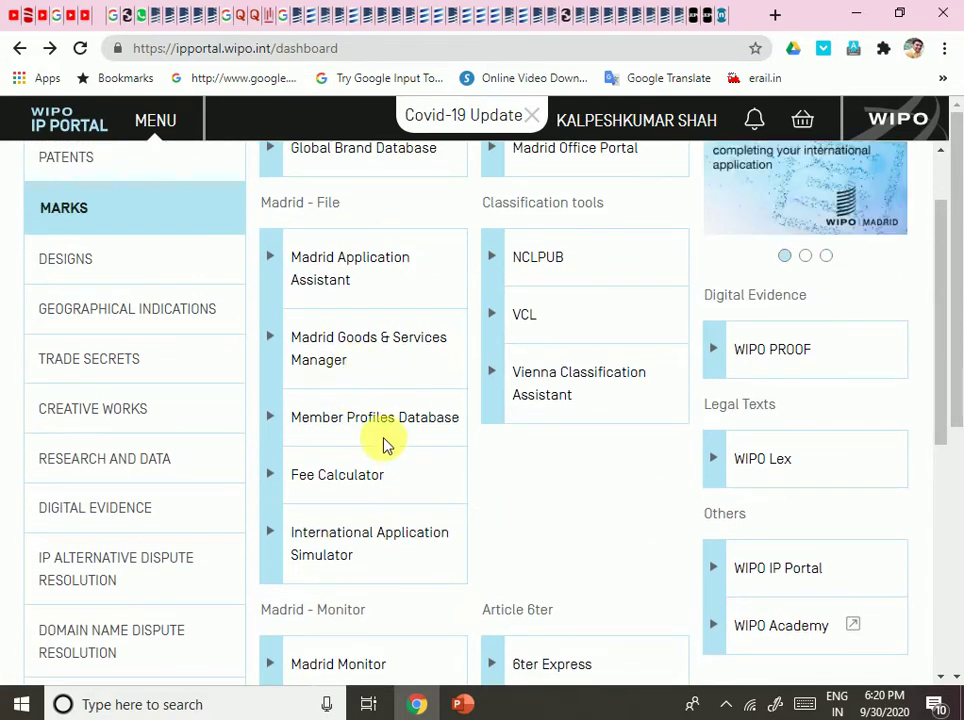
Open the Madrid Fee Calculator and choose New application as the transaction.
click(338, 478)
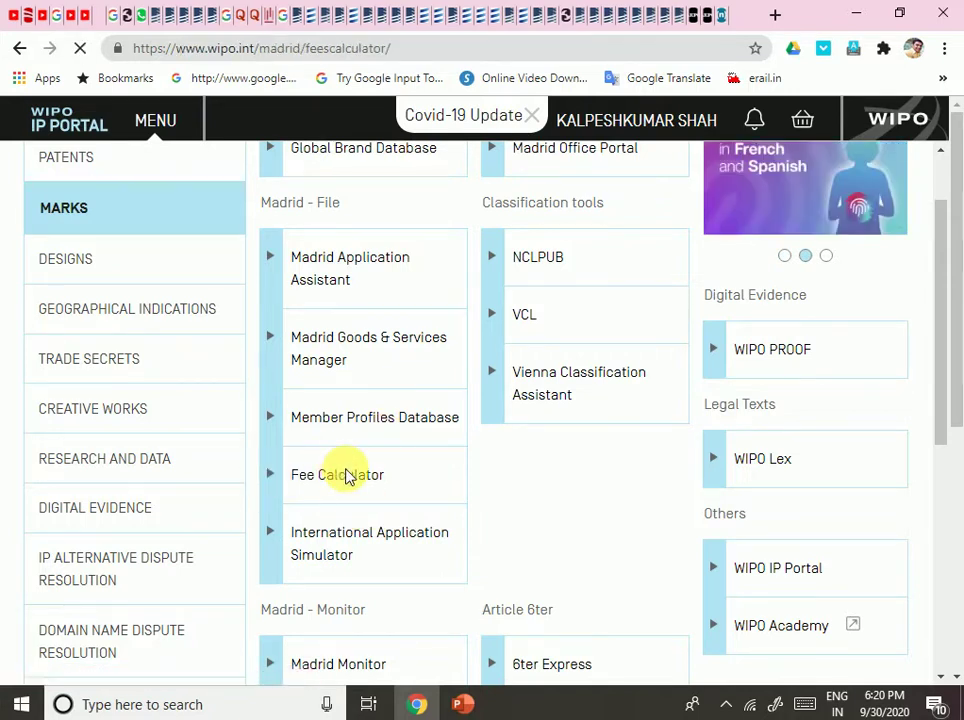
scroll(360, 474, down, 5)
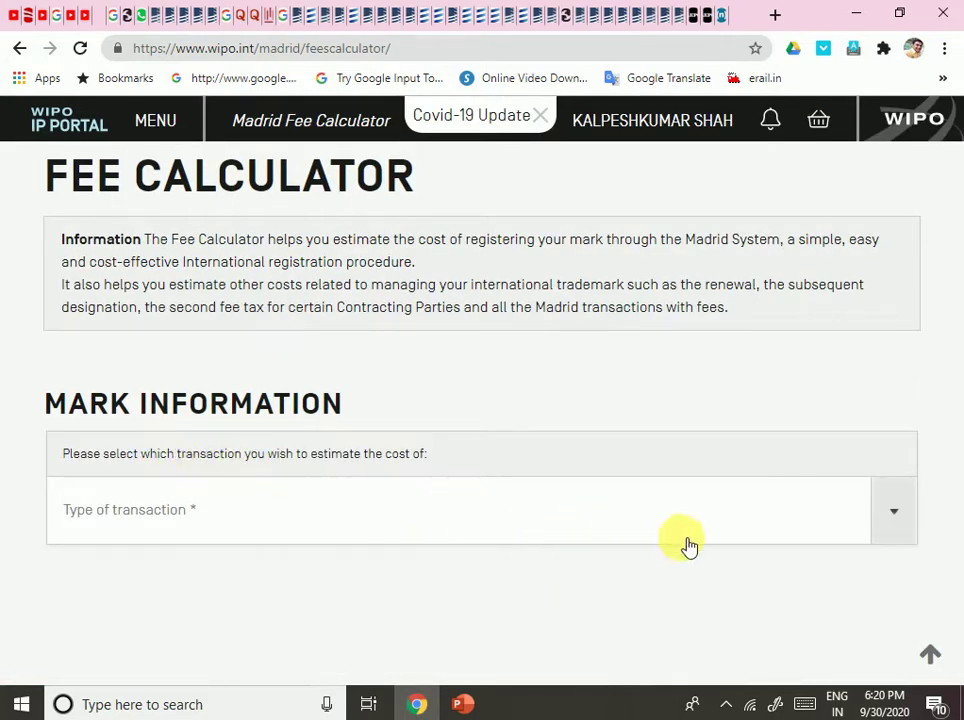
click(776, 527)
click(282, 563)
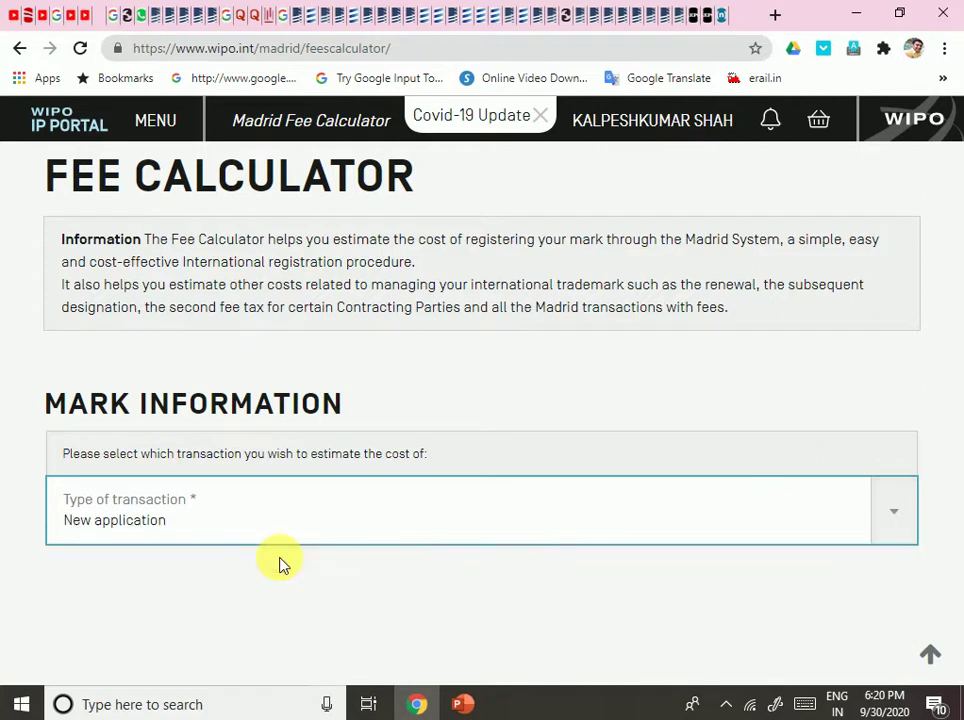
scroll(466, 527, down, 3)
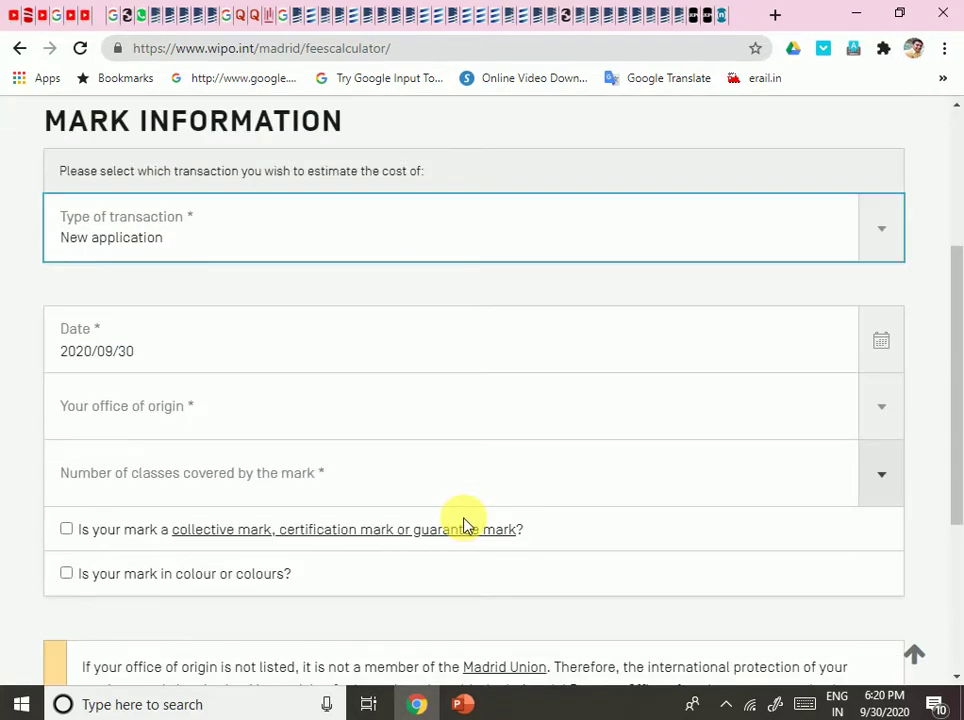
Set office of origin India, 1 class, and tick collective mark and colour.
click(559, 430)
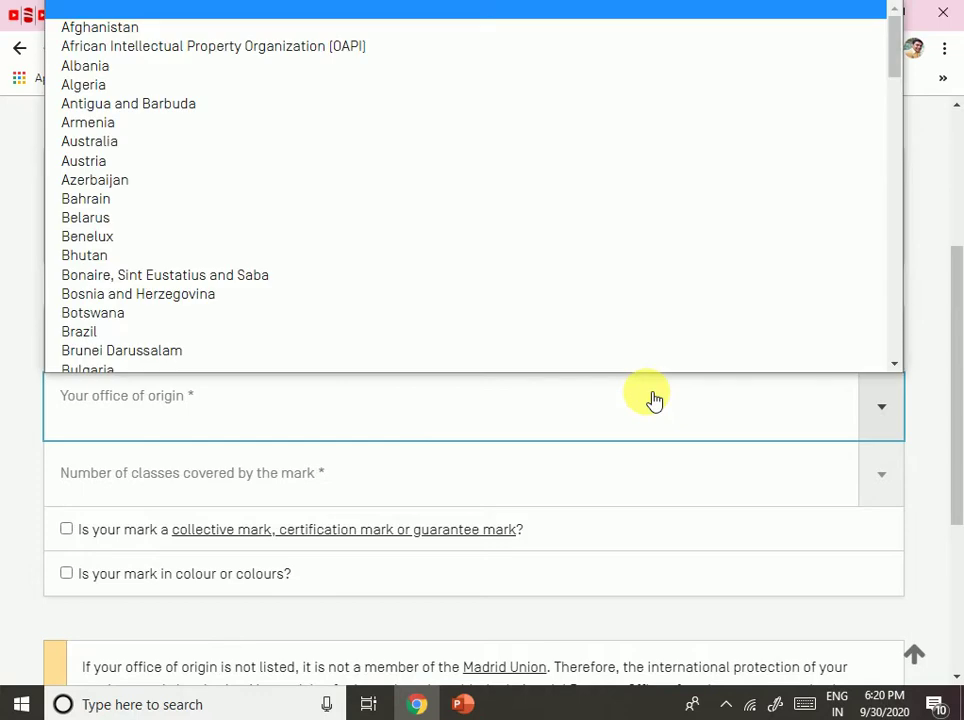
scroll(469, 275, down, 7)
scroll(303, 290, down, 4)
scroll(303, 290, up, 6)
click(272, 274)
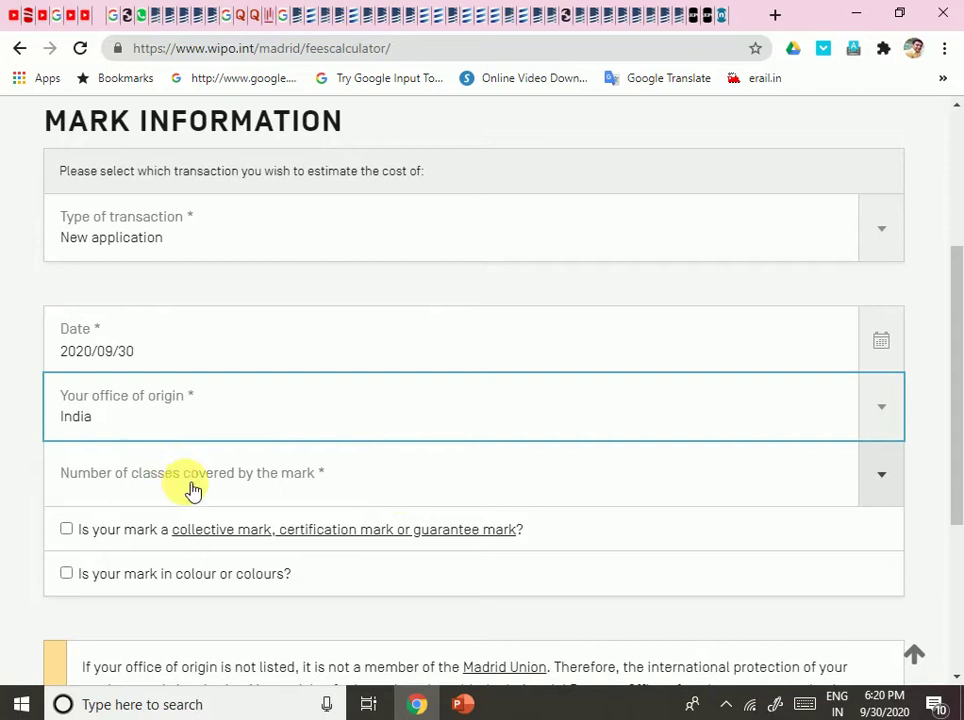
click(882, 480)
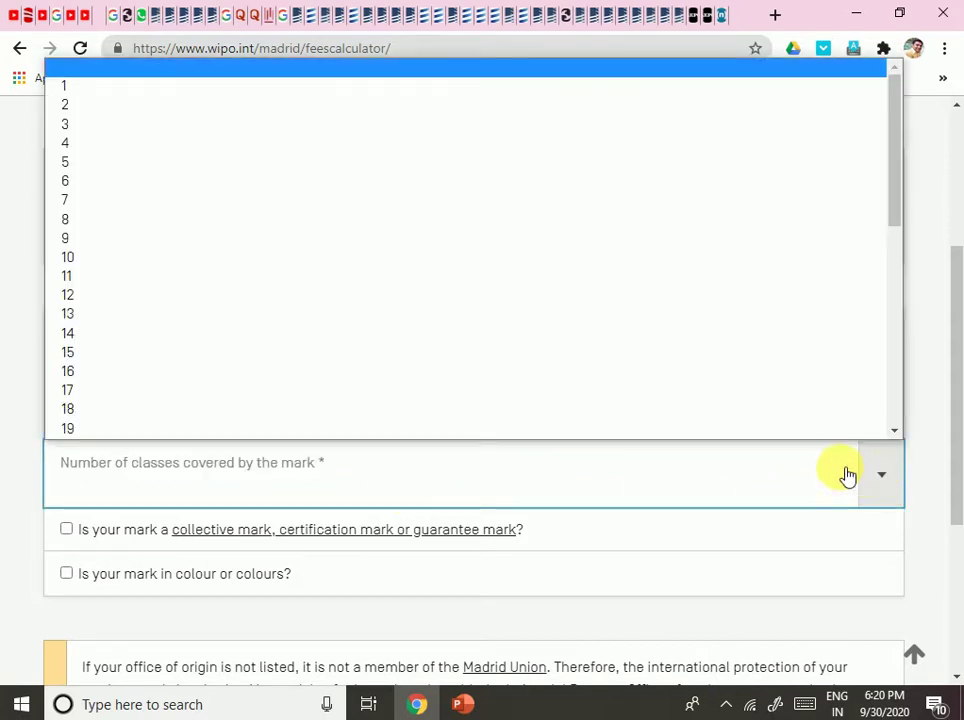
click(65, 90)
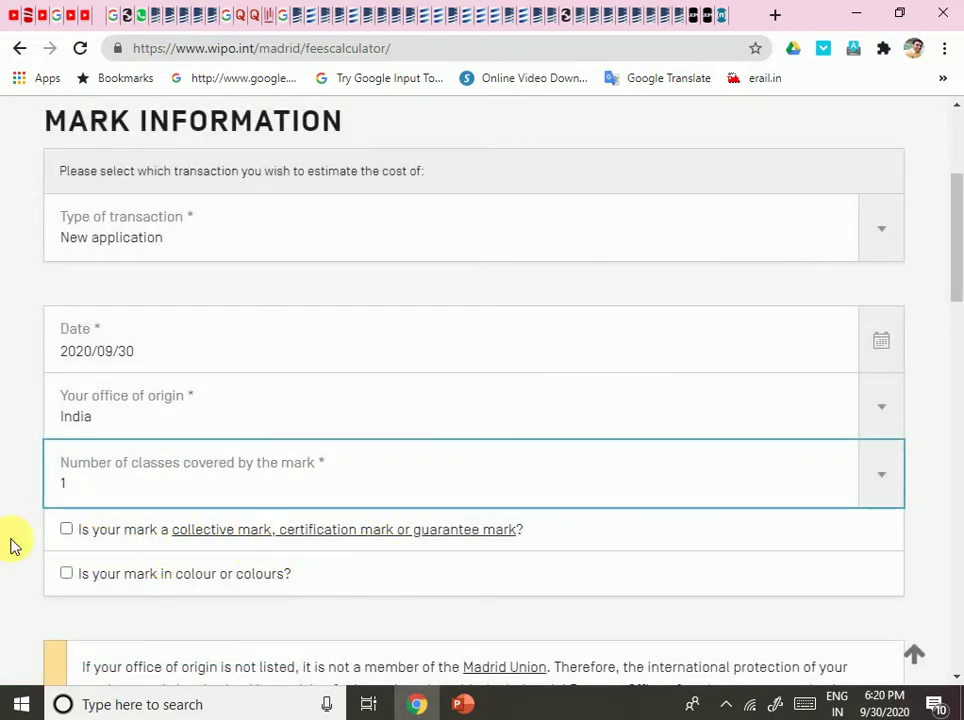
click(66, 528)
click(68, 575)
Review the contracting parties list and designate all 106 with Select All.
scroll(332, 542, down, 3)
scroll(323, 536, down, 2)
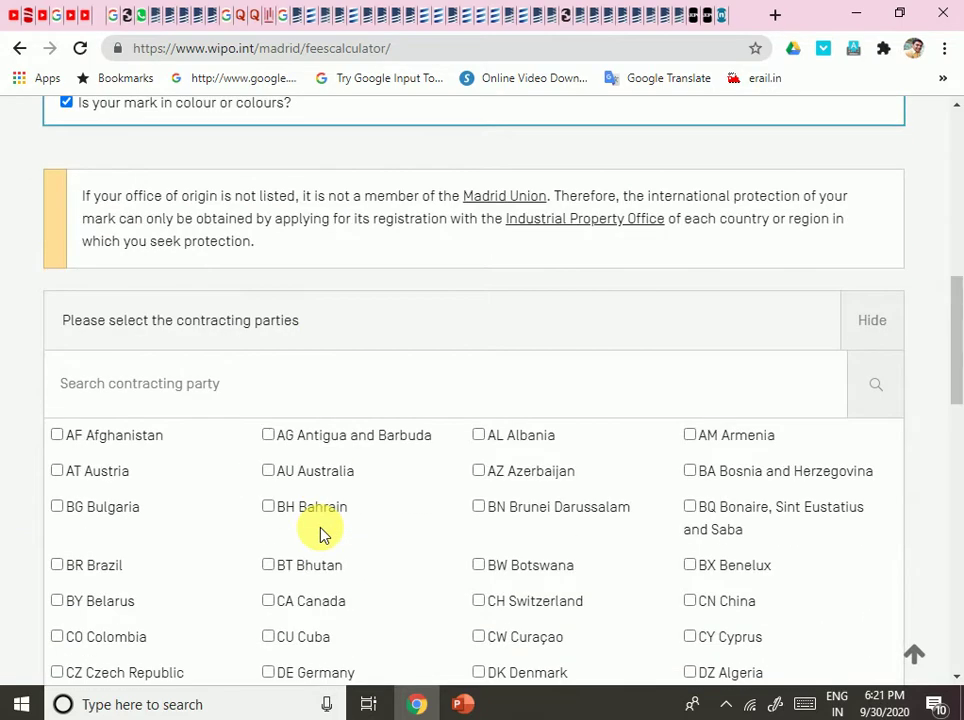
scroll(316, 534, up, 1)
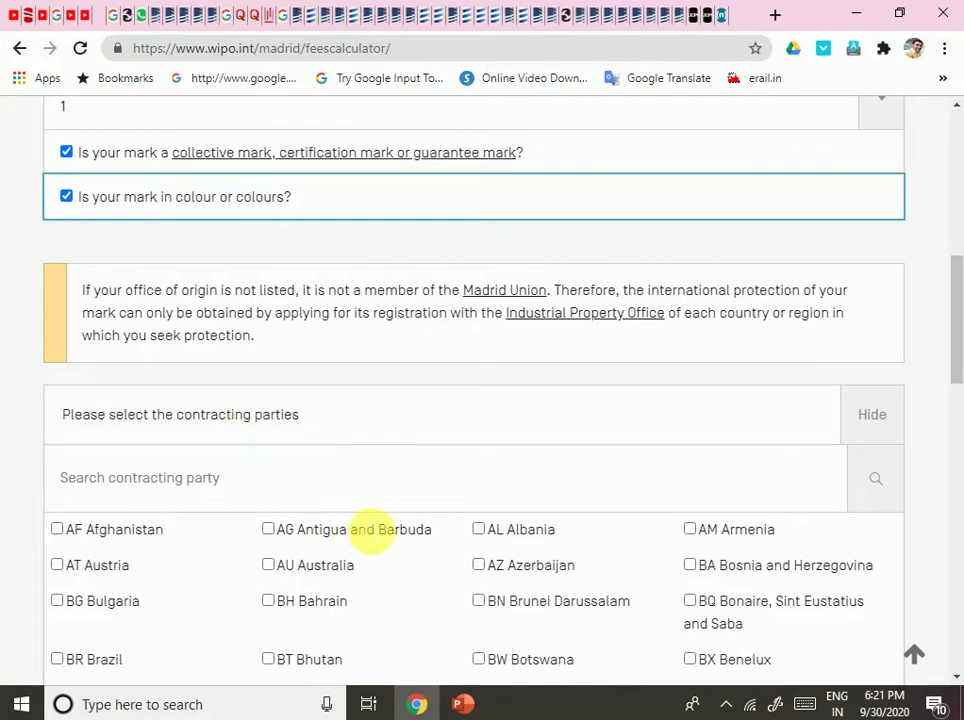
scroll(385, 515, down, 8)
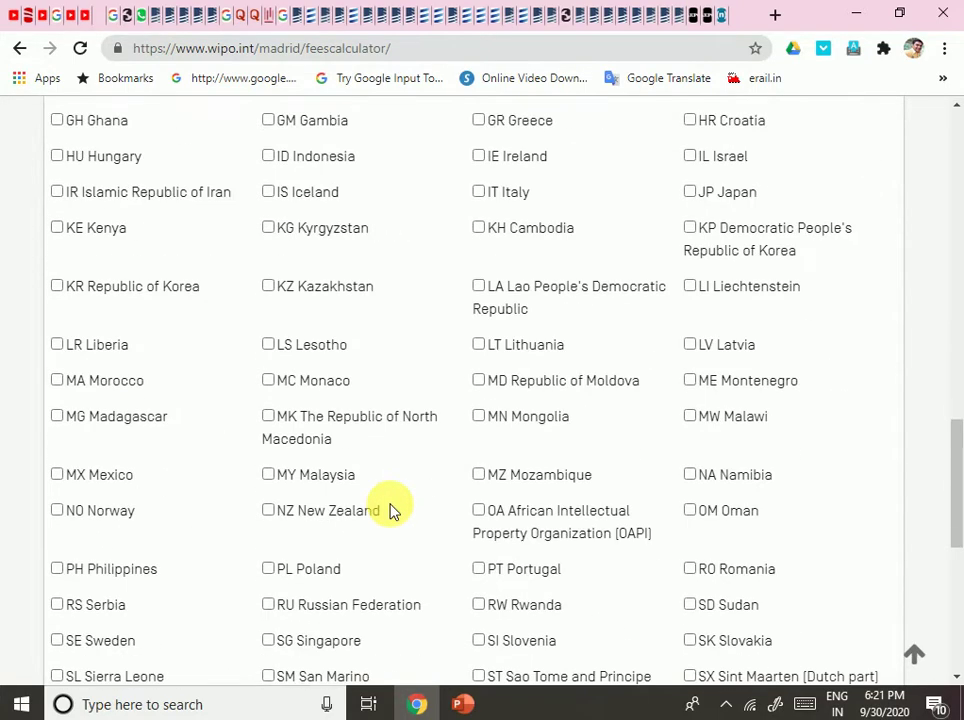
scroll(390, 511, up, 3)
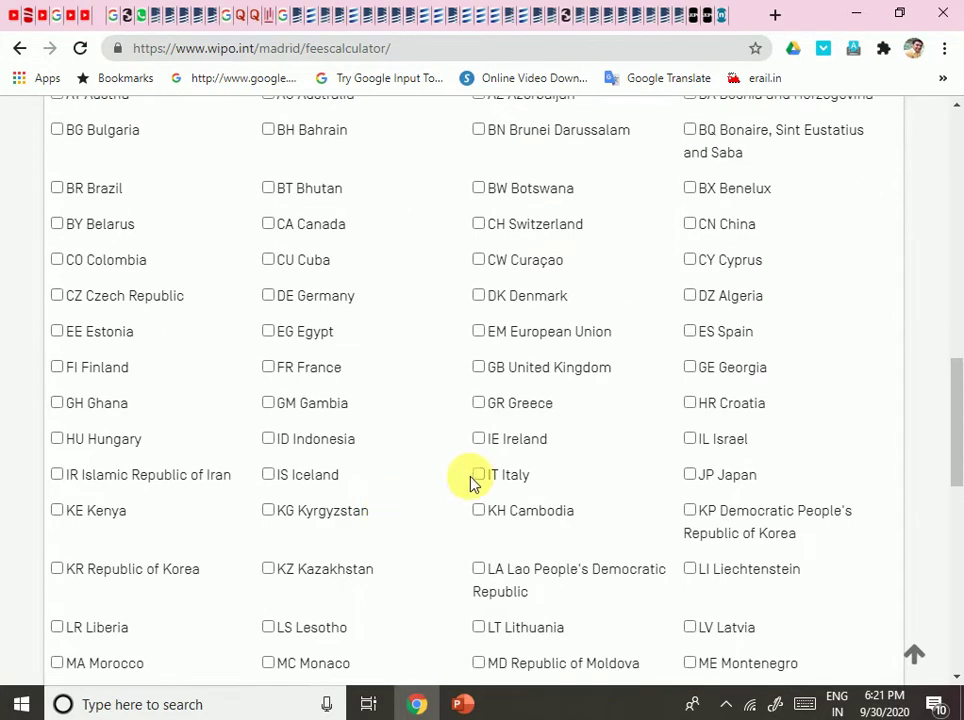
scroll(505, 456, down, 7)
scroll(500, 455, up, 10)
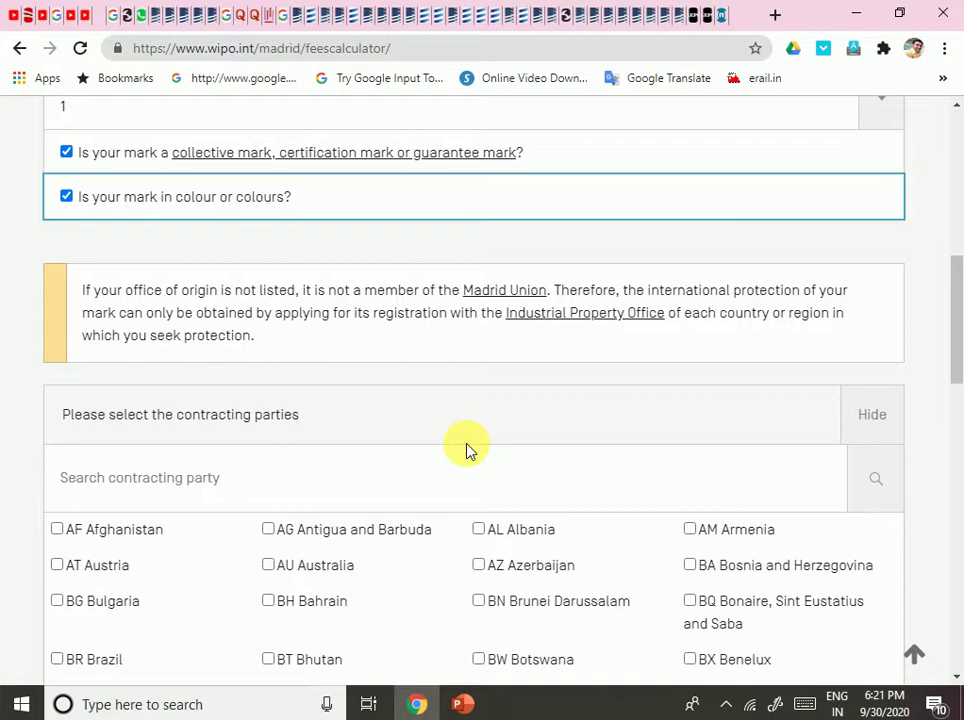
scroll(481, 497, down, 5)
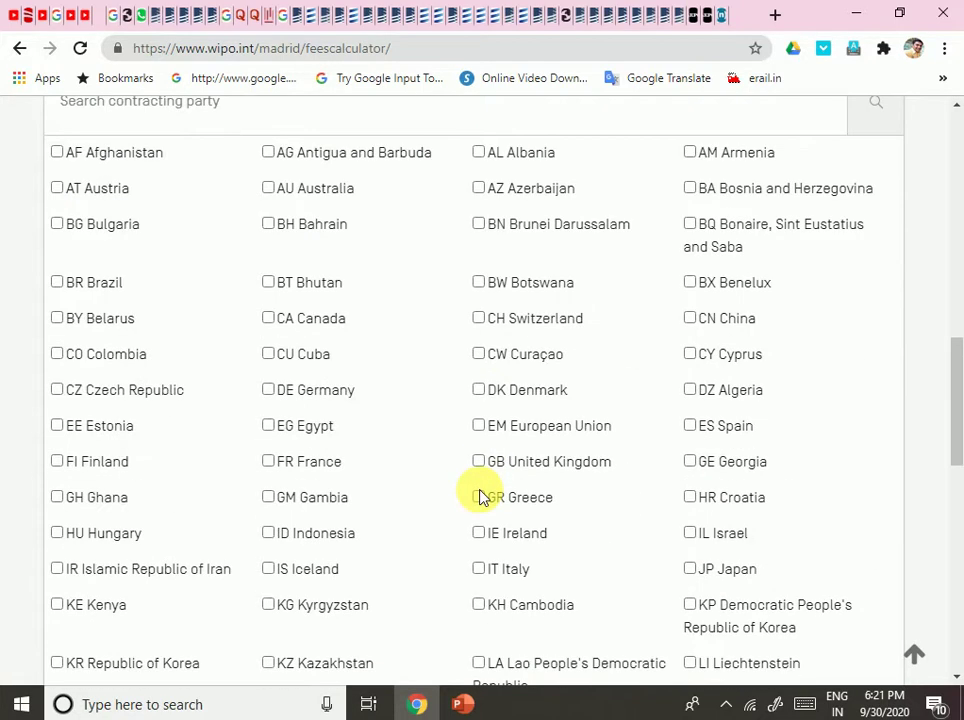
scroll(366, 549, down, 3)
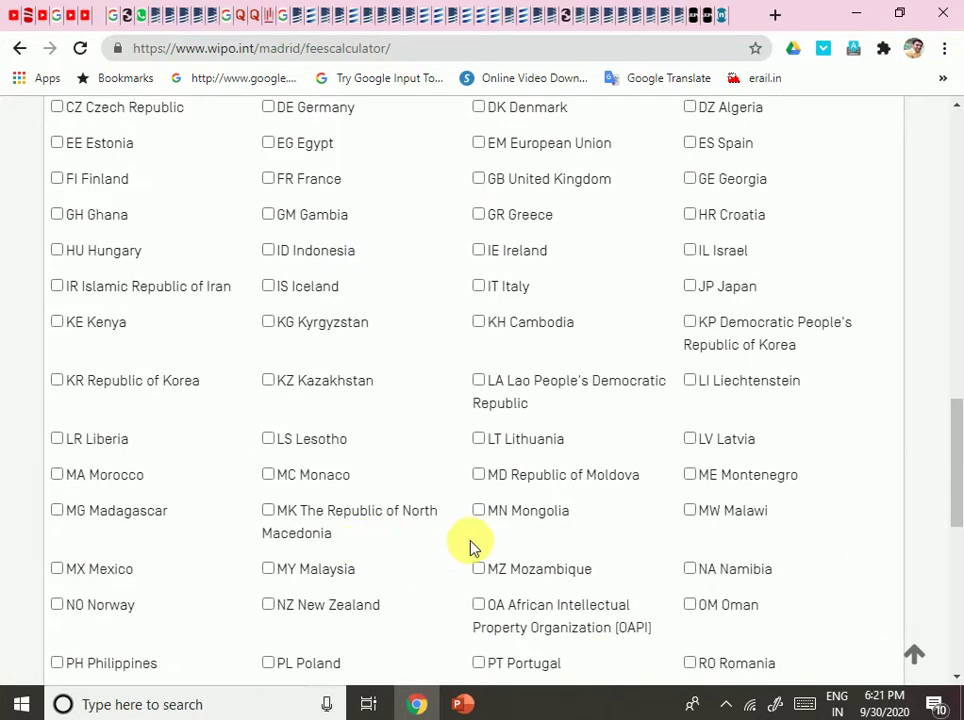
scroll(491, 530, up, 3)
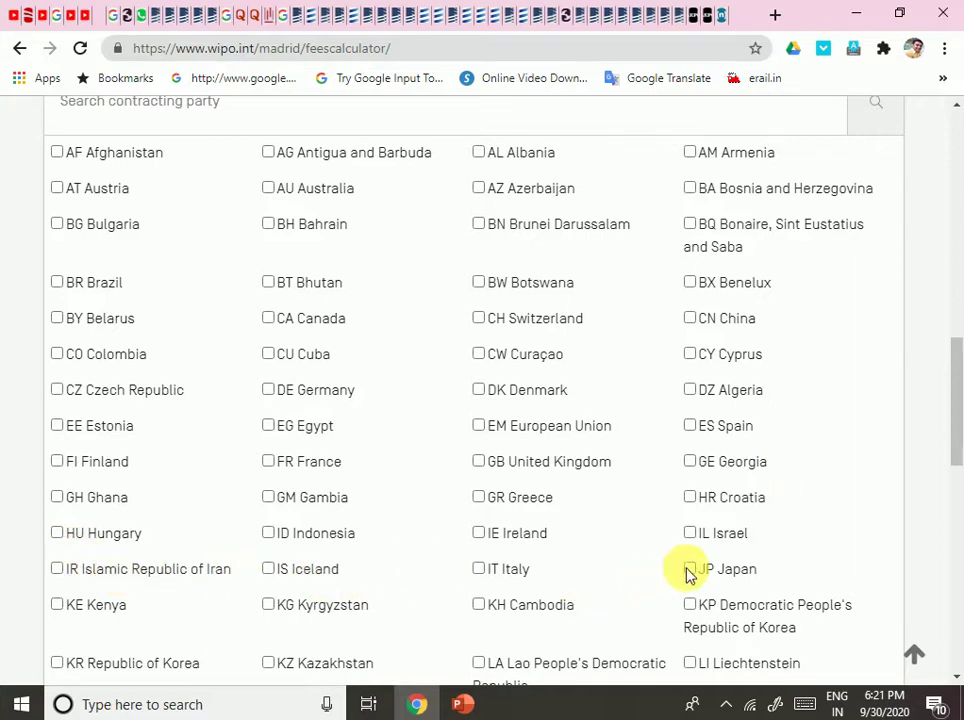
scroll(689, 571, down, 1)
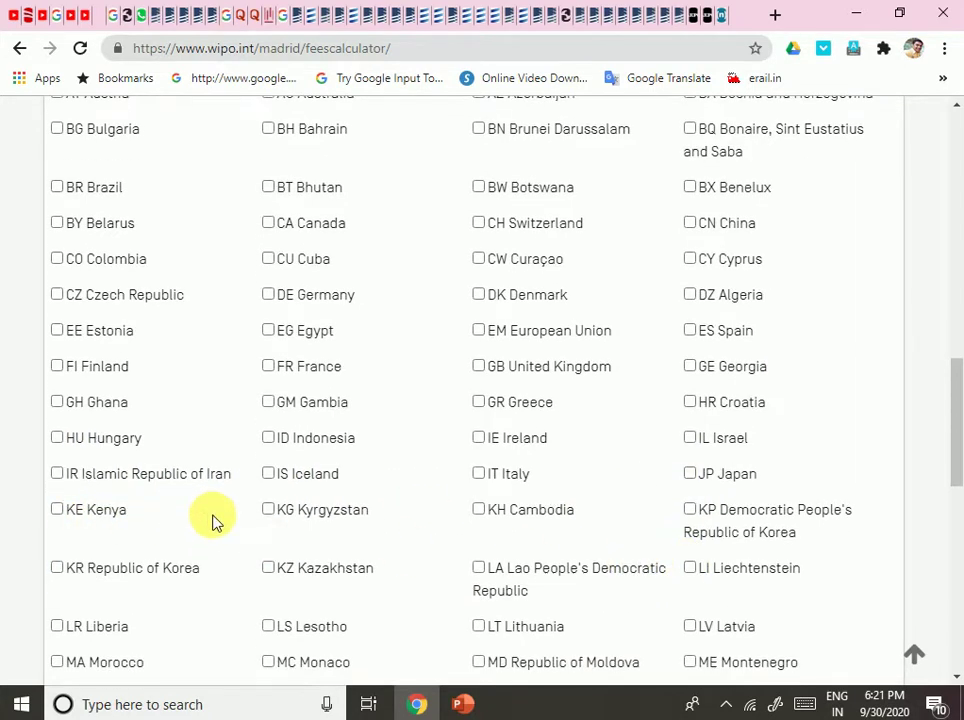
scroll(300, 540, down, 1)
scroll(357, 556, down, 5)
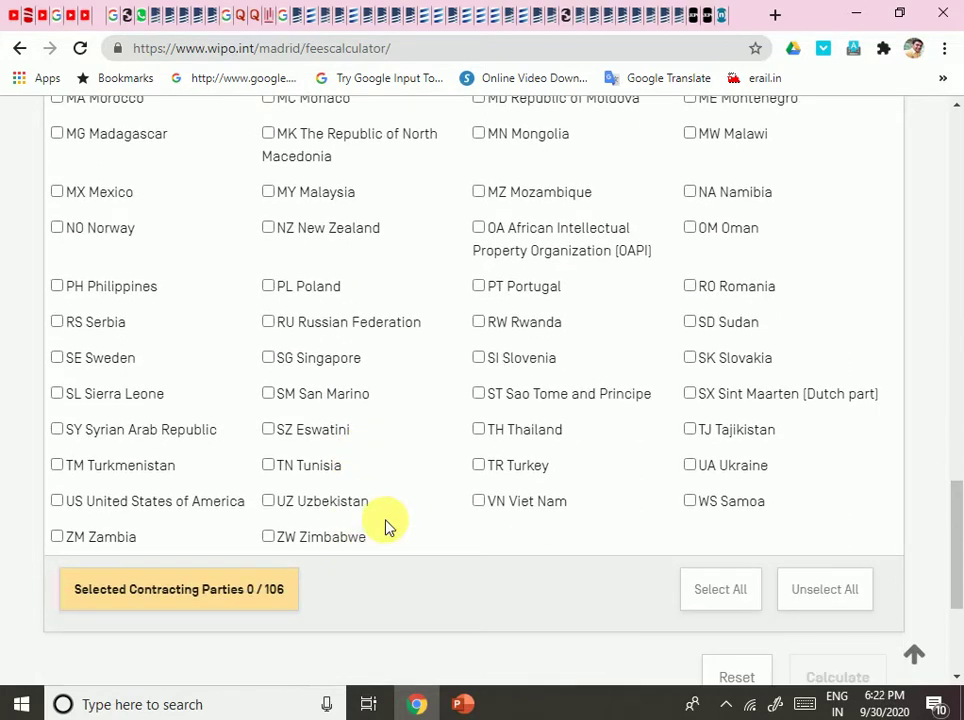
mouse_move(260, 661)
scroll(290, 591, down, 2)
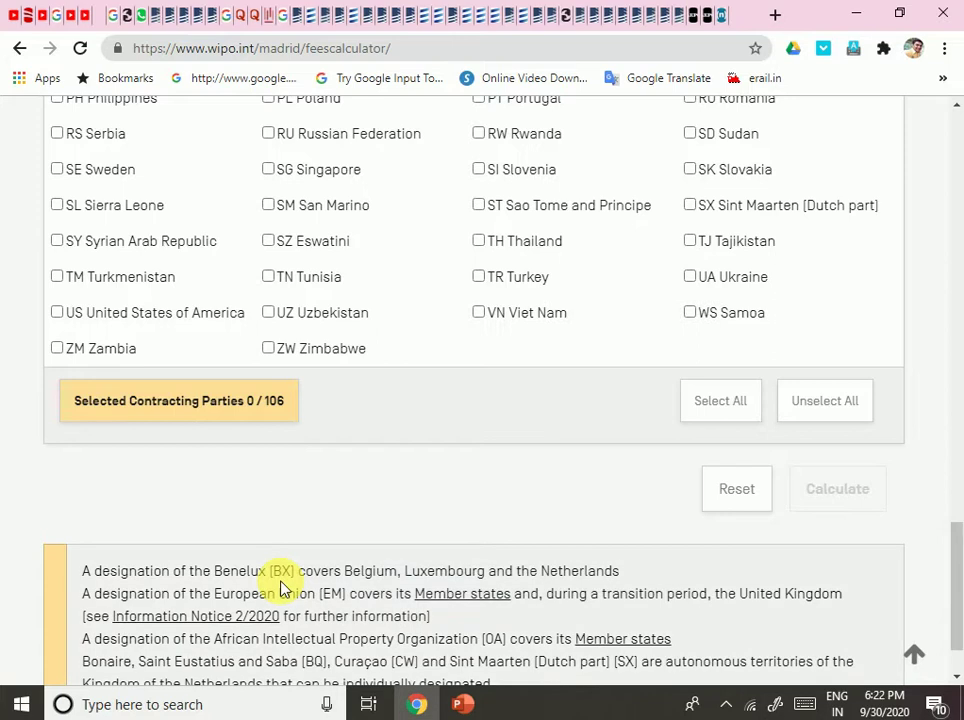
scroll(472, 457, up, 4)
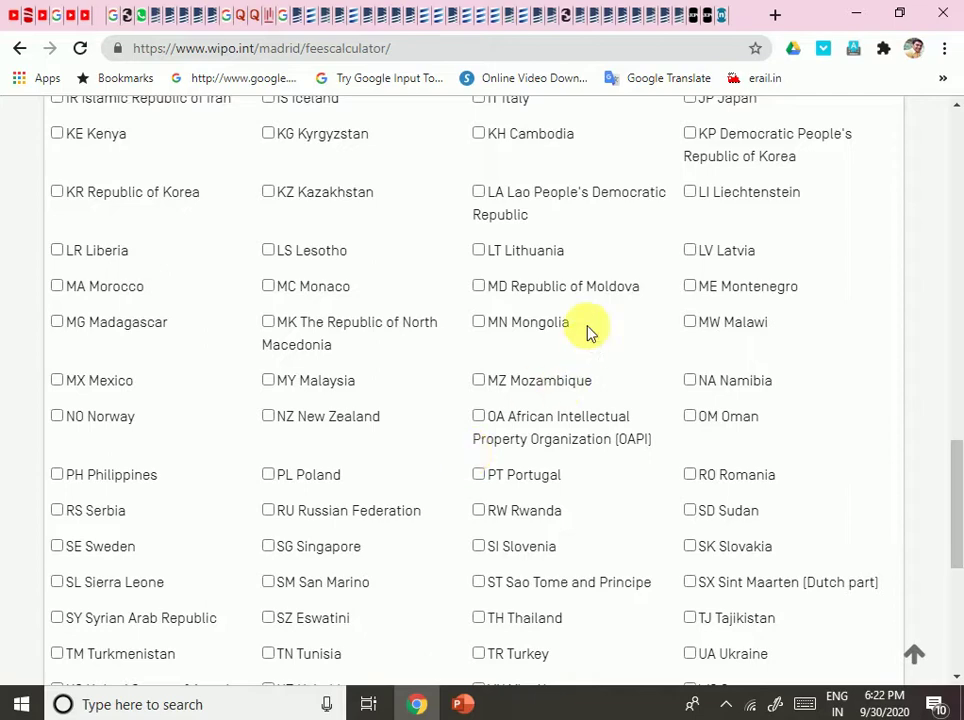
scroll(538, 322, up, 3)
scroll(736, 503, down, 5)
scroll(736, 503, down, 3)
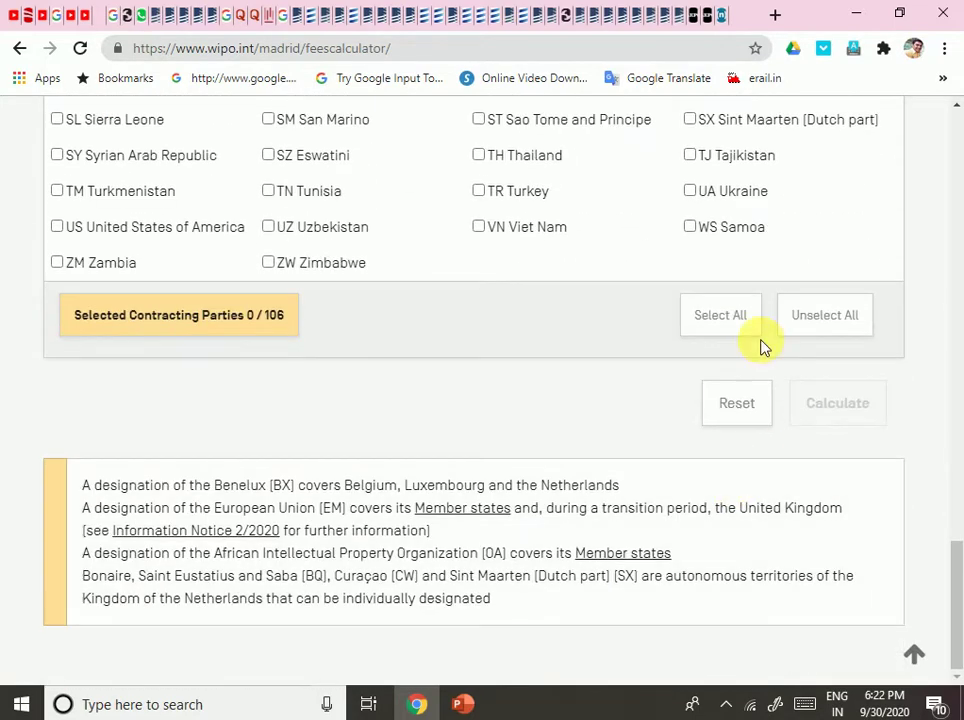
click(710, 318)
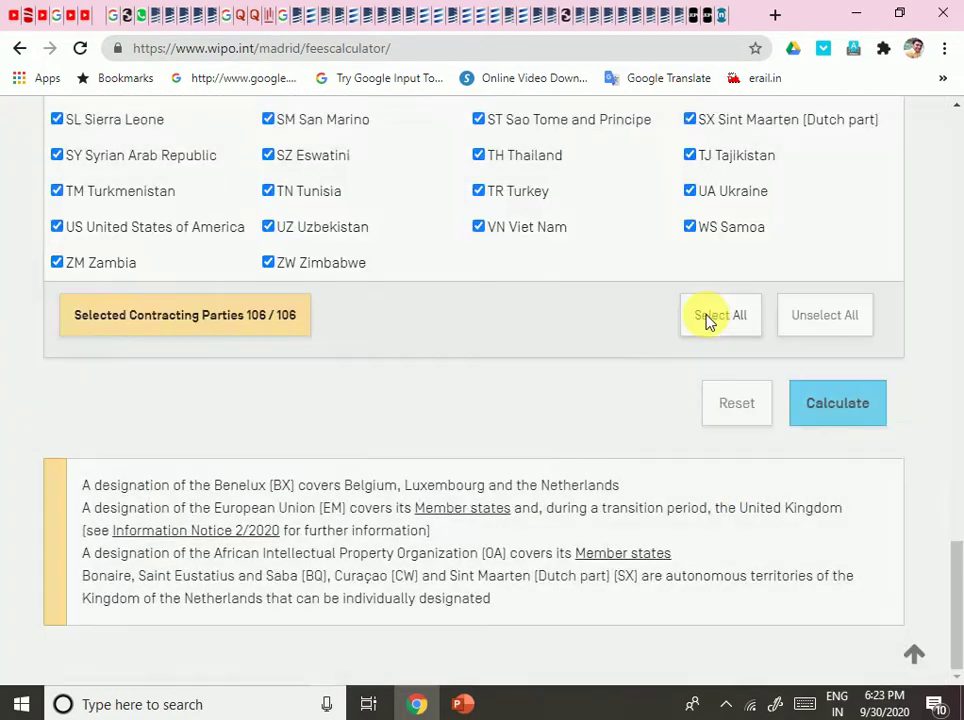
Scroll back through the fully ticked list up to the Mark Information fields.
scroll(712, 320, up, 12)
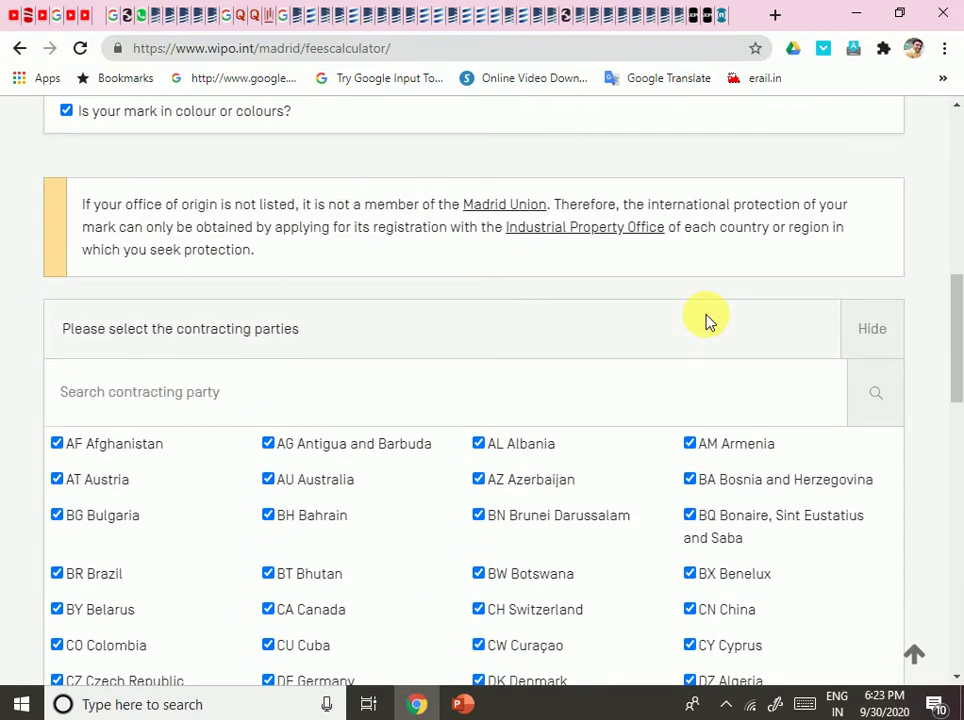
scroll(705, 322, down, 11)
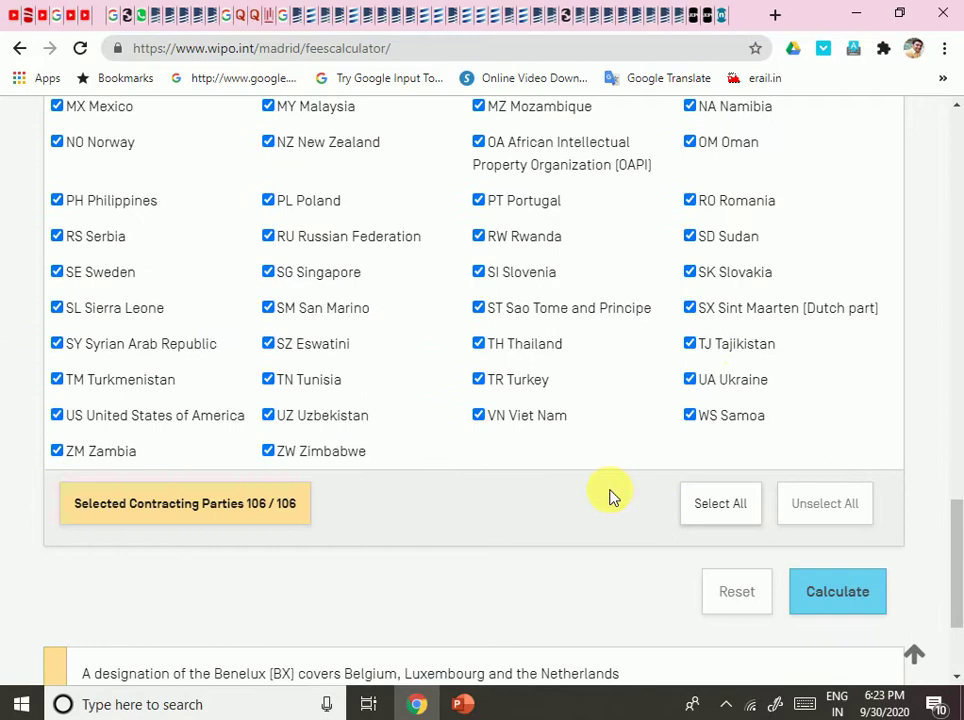
scroll(592, 383, up, 9)
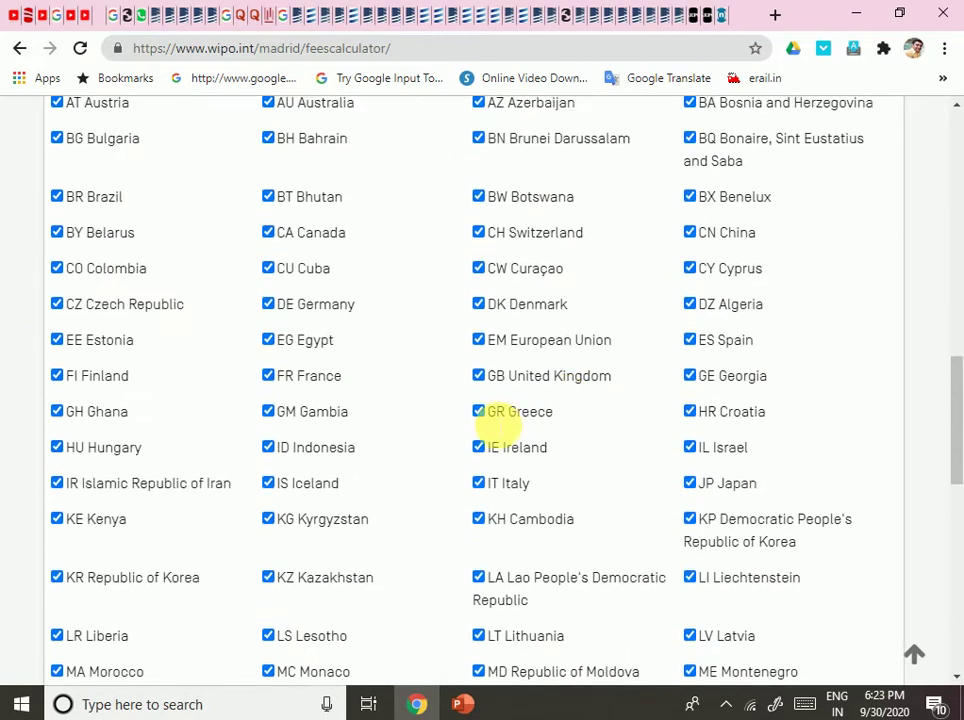
scroll(497, 424, up, 3)
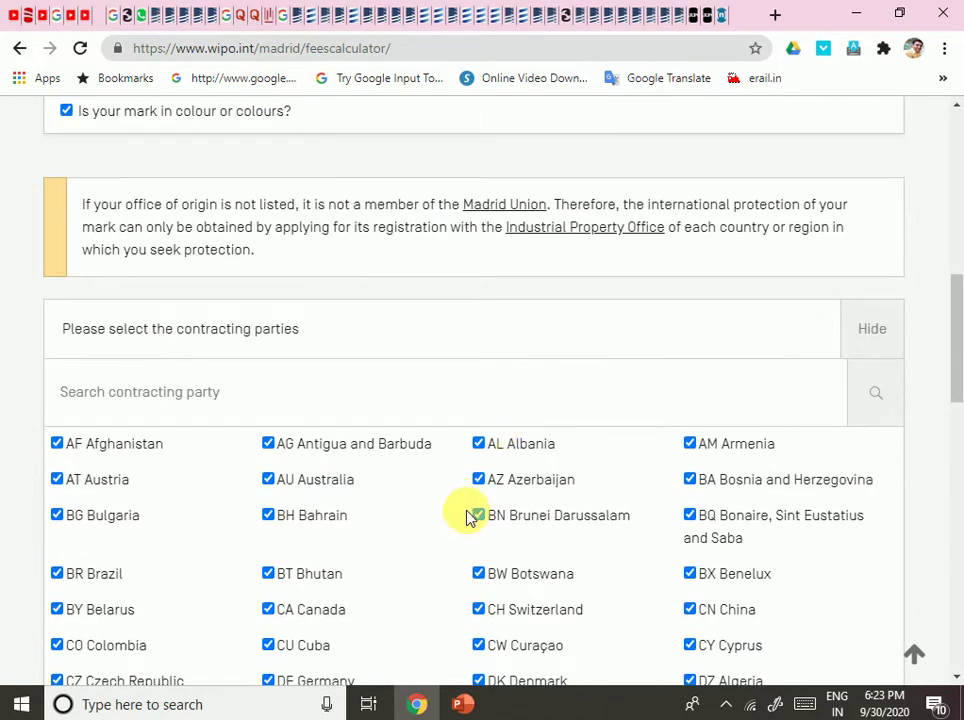
scroll(466, 517, up, 4)
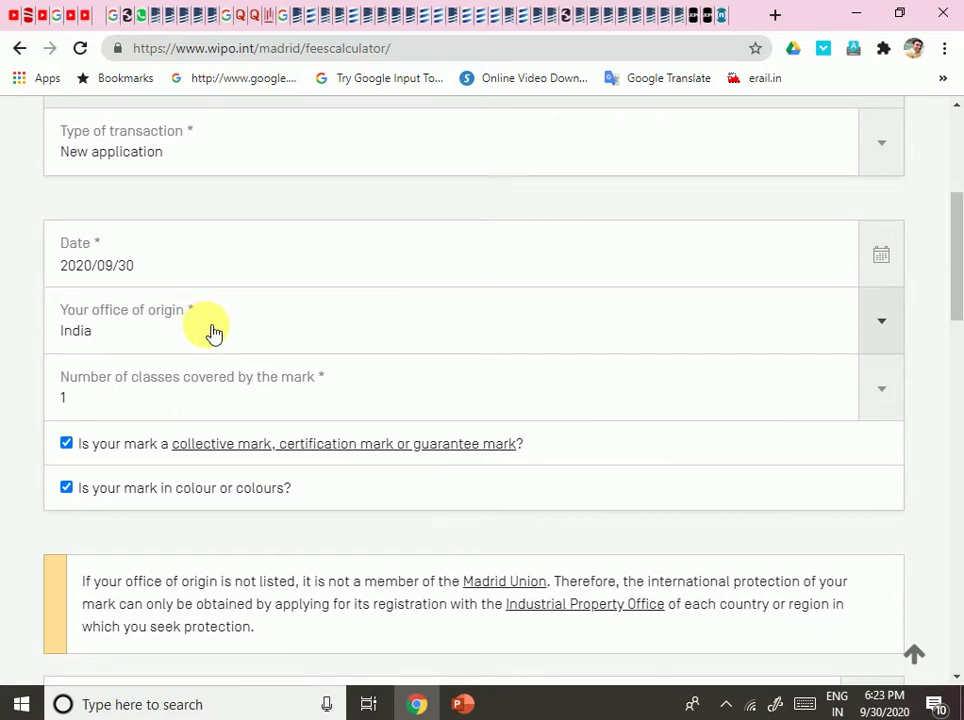
scroll(213, 333, down, 6)
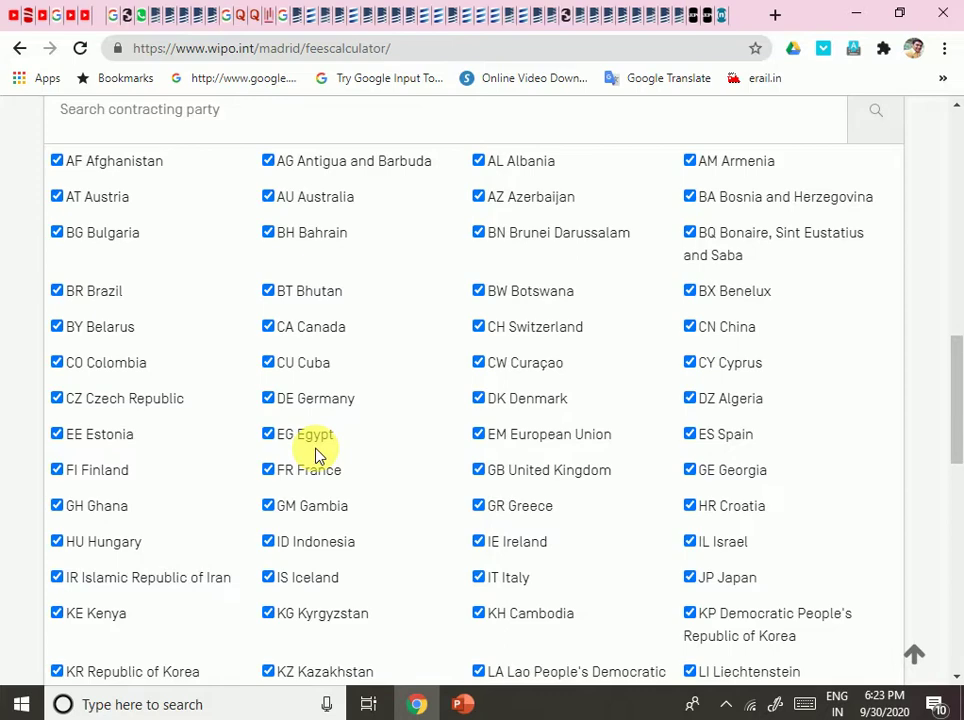
scroll(366, 381, down, 3)
scroll(530, 480, up, 9)
scroll(519, 463, up, 4)
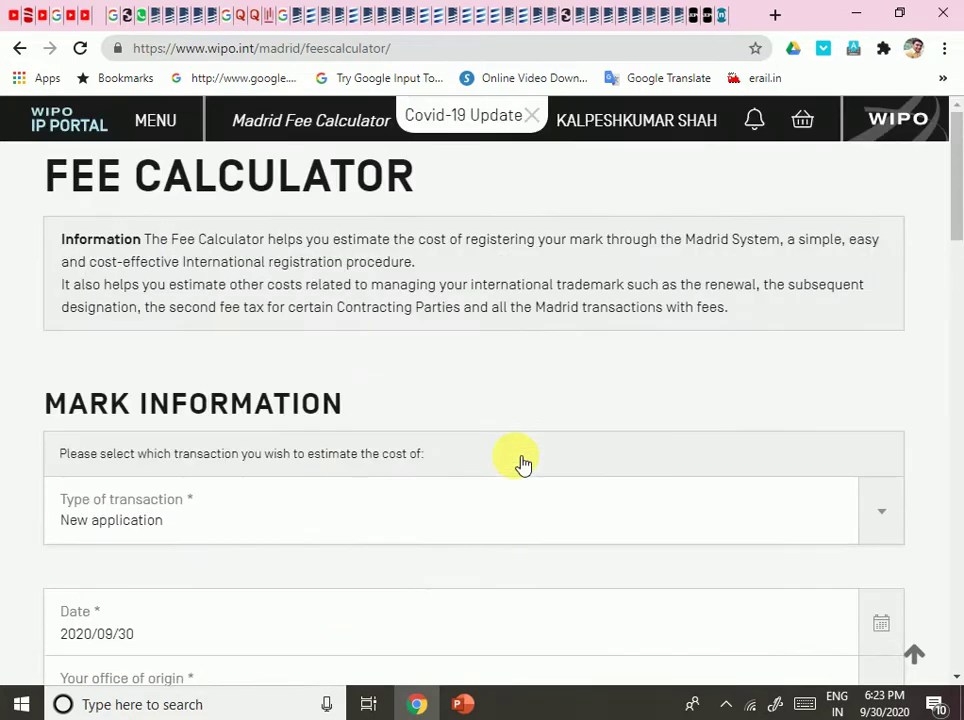
scroll(476, 463, down, 4)
scroll(435, 670, down, 2)
scroll(435, 670, down, 4)
scroll(452, 581, up, 7)
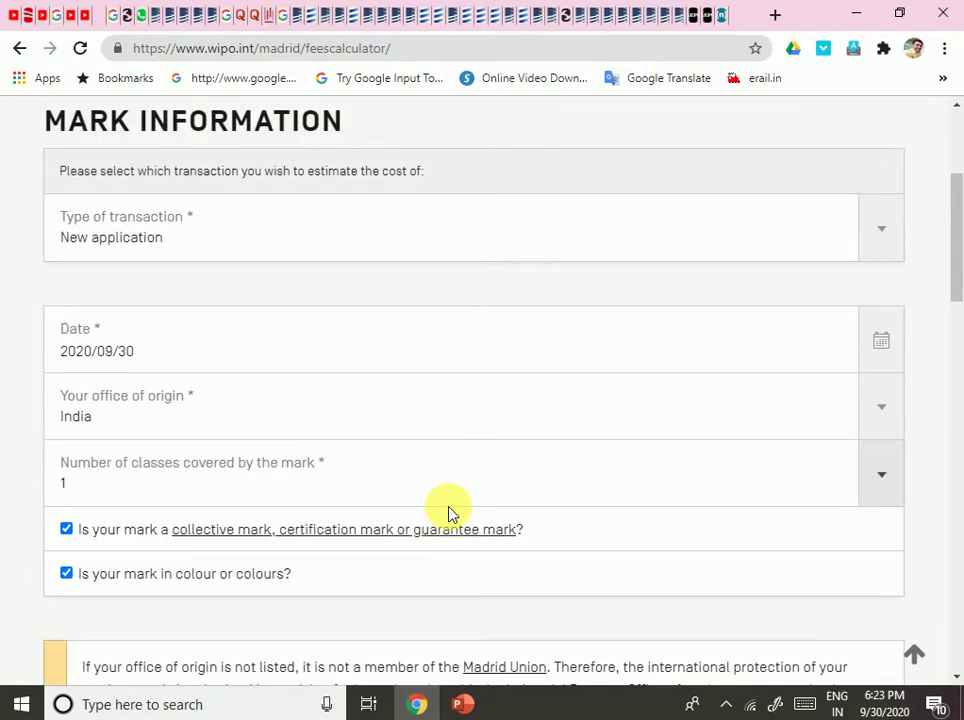
Change the office of origin to United States of America and review the cleared list.
click(521, 414)
scroll(527, 237, down, 12)
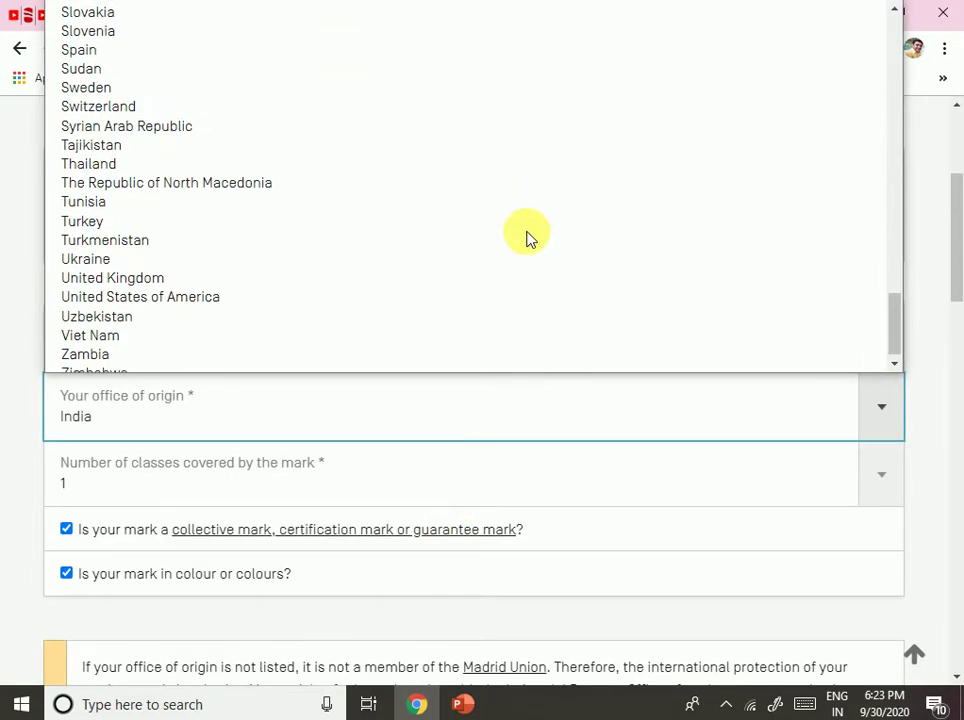
click(316, 293)
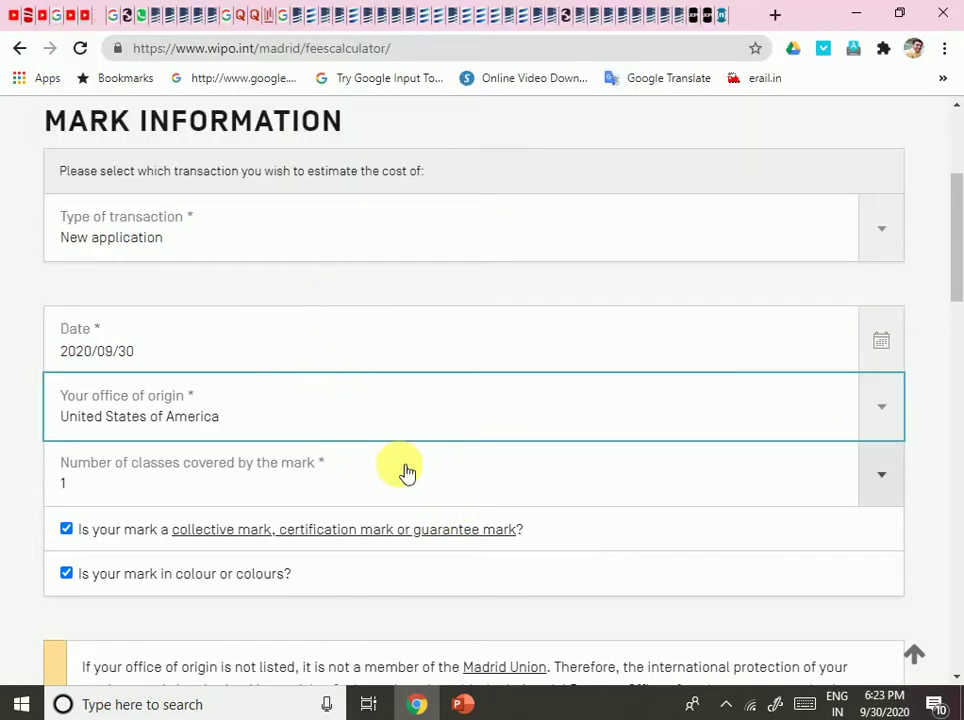
scroll(400, 473, down, 11)
scroll(399, 470, down, 4)
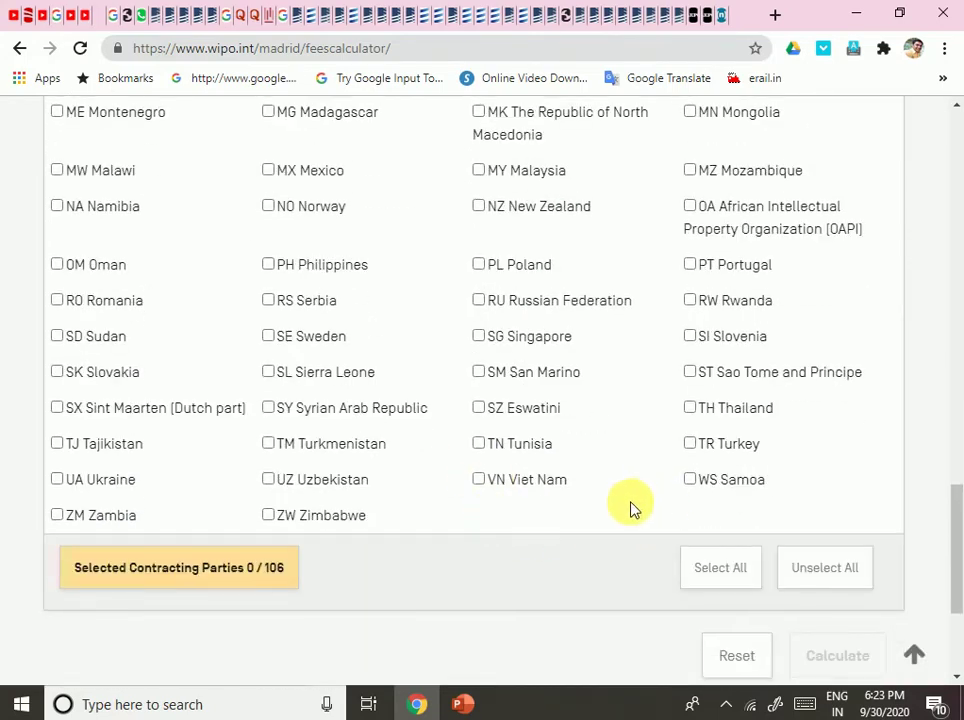
scroll(631, 507, up, 8)
scroll(629, 508, down, 5)
scroll(629, 508, down, 5)
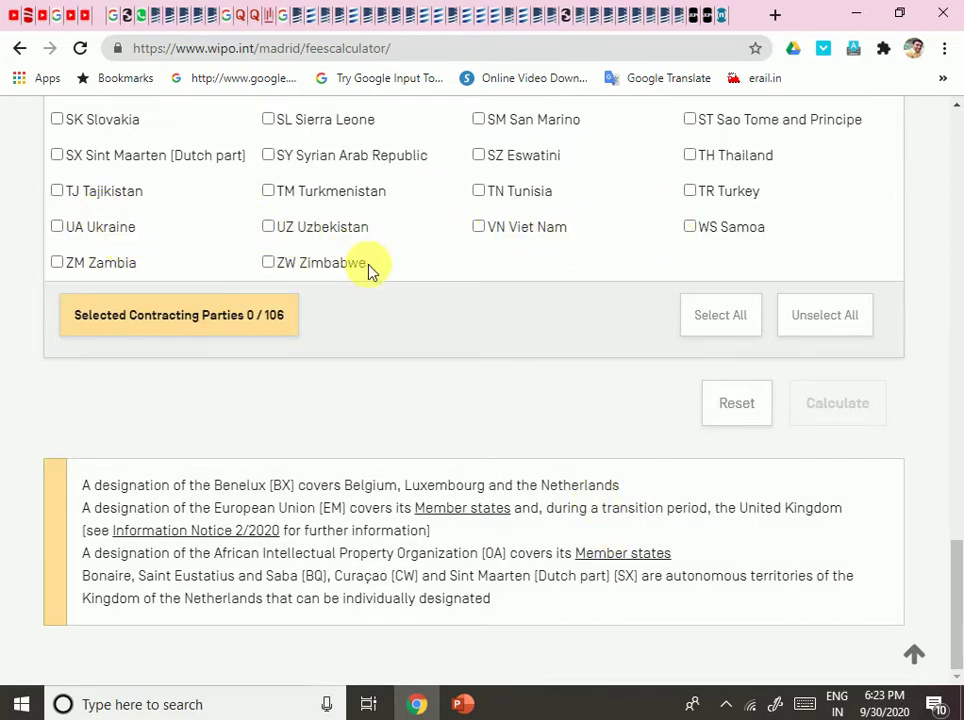
scroll(473, 485, up, 9)
scroll(435, 472, up, 4)
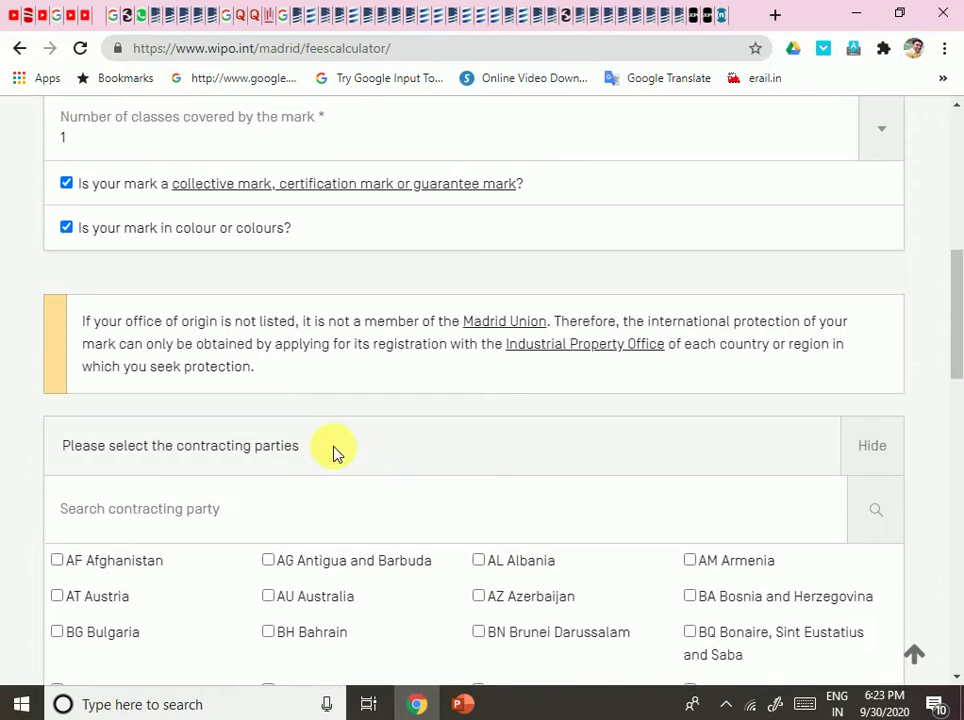
scroll(270, 280, up, 3)
Reopen the office of origin list to pick India again.
click(300, 358)
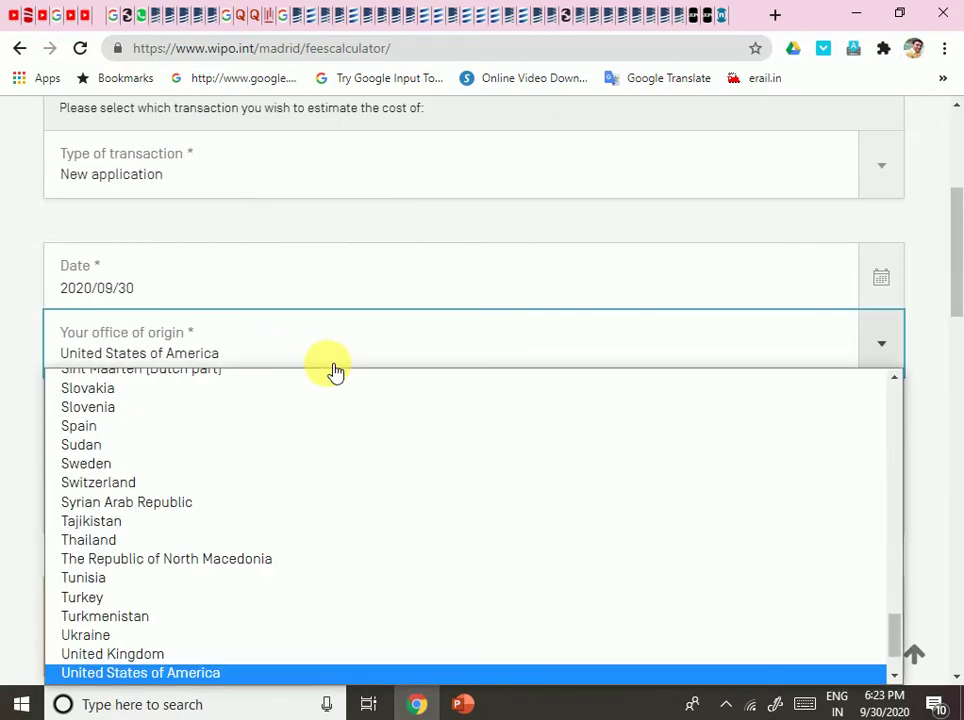
scroll(272, 512, down, 1)
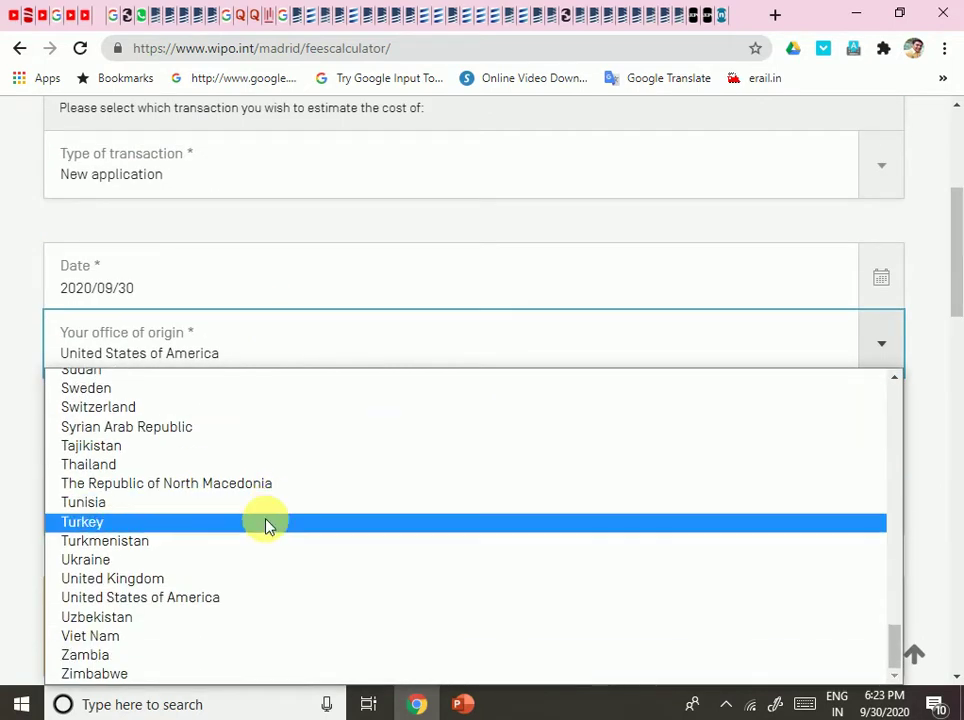
scroll(266, 522, up, 8)
Set the office of origin back to India.
click(222, 419)
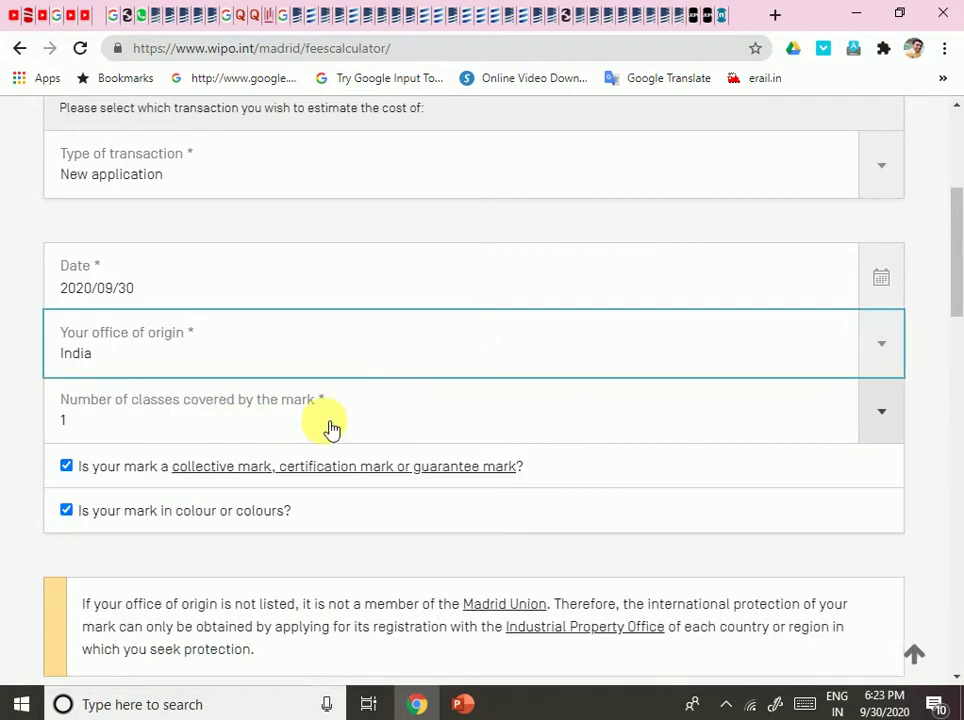
scroll(370, 424, down, 1)
scroll(383, 447, down, 15)
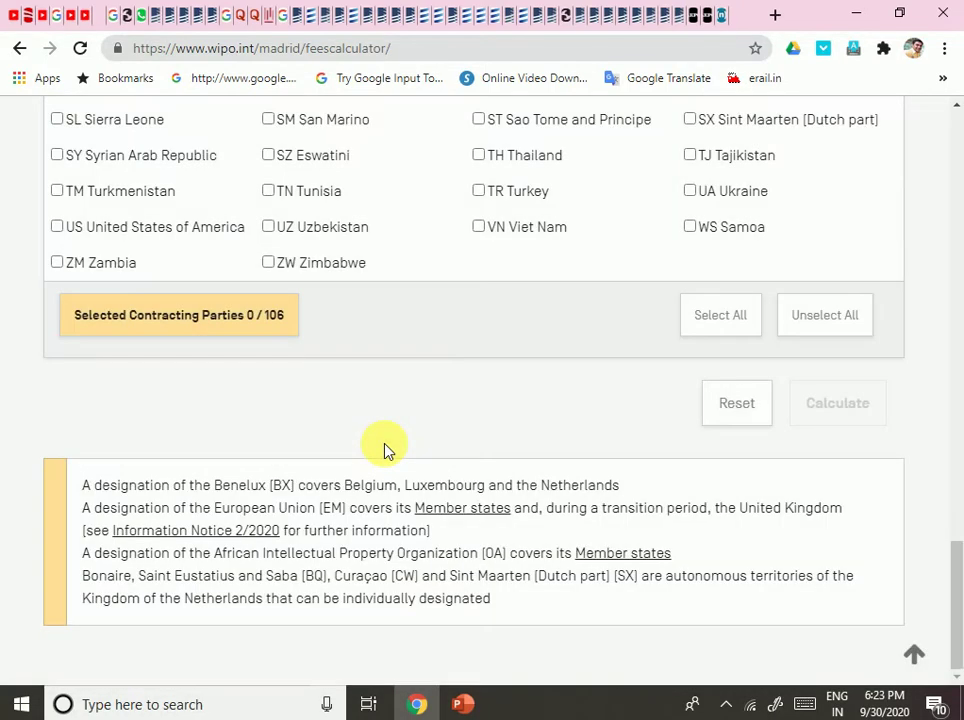
scroll(386, 451, up, 1)
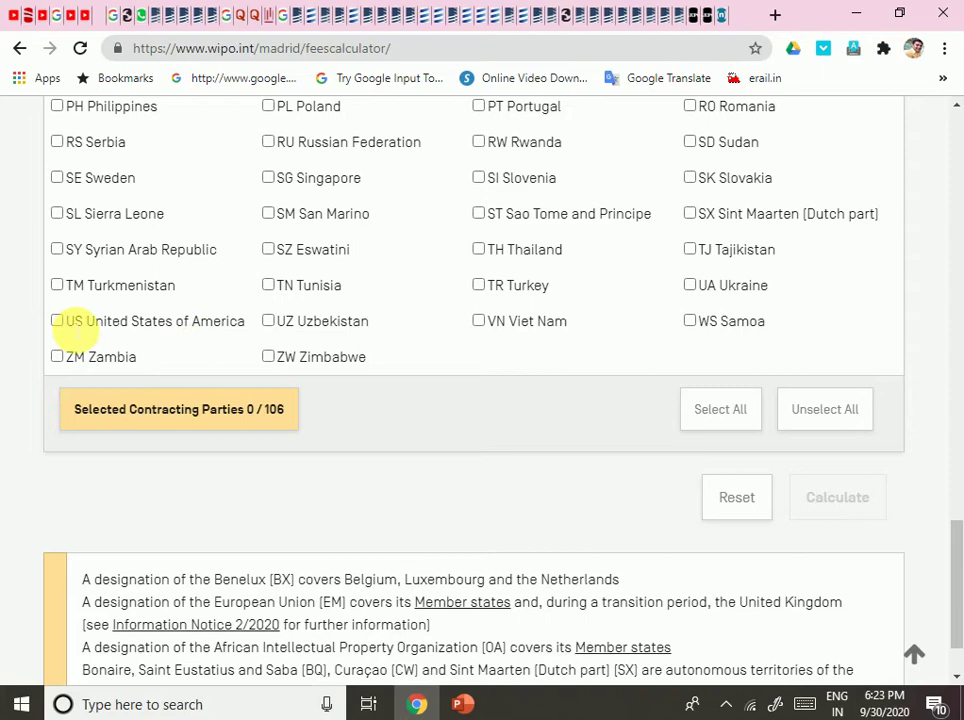
scroll(275, 361, up, 10)
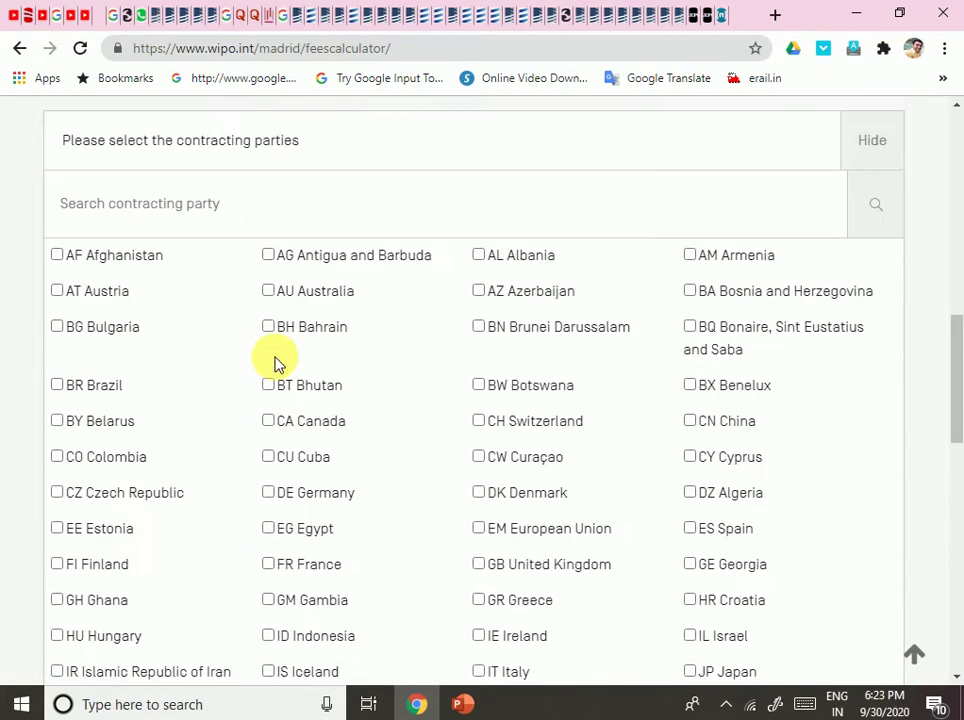
scroll(275, 361, up, 4)
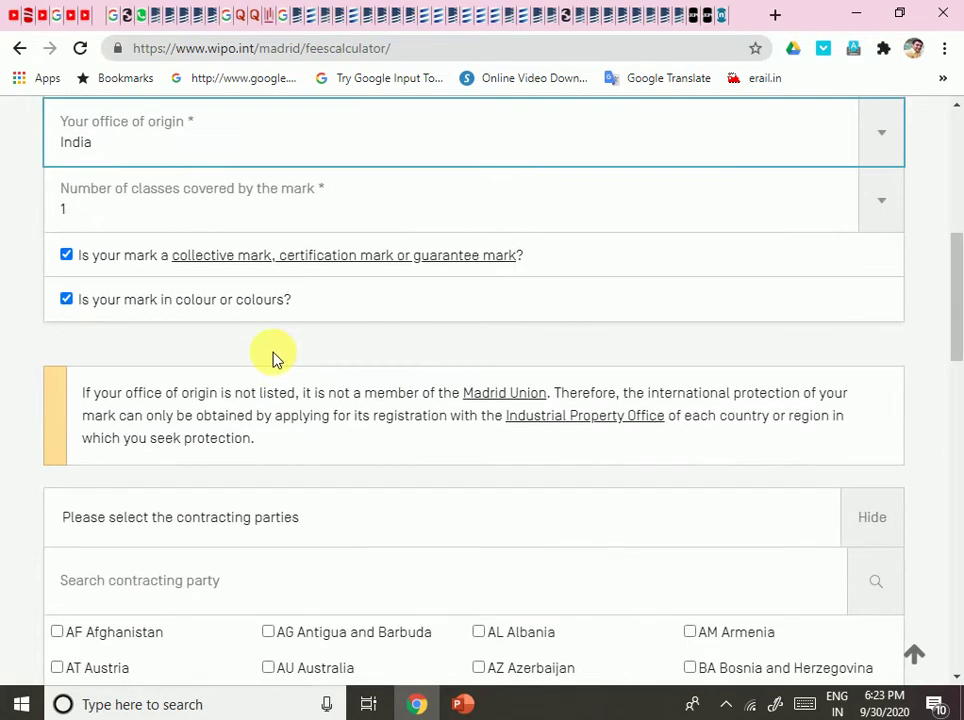
scroll(275, 361, down, 12)
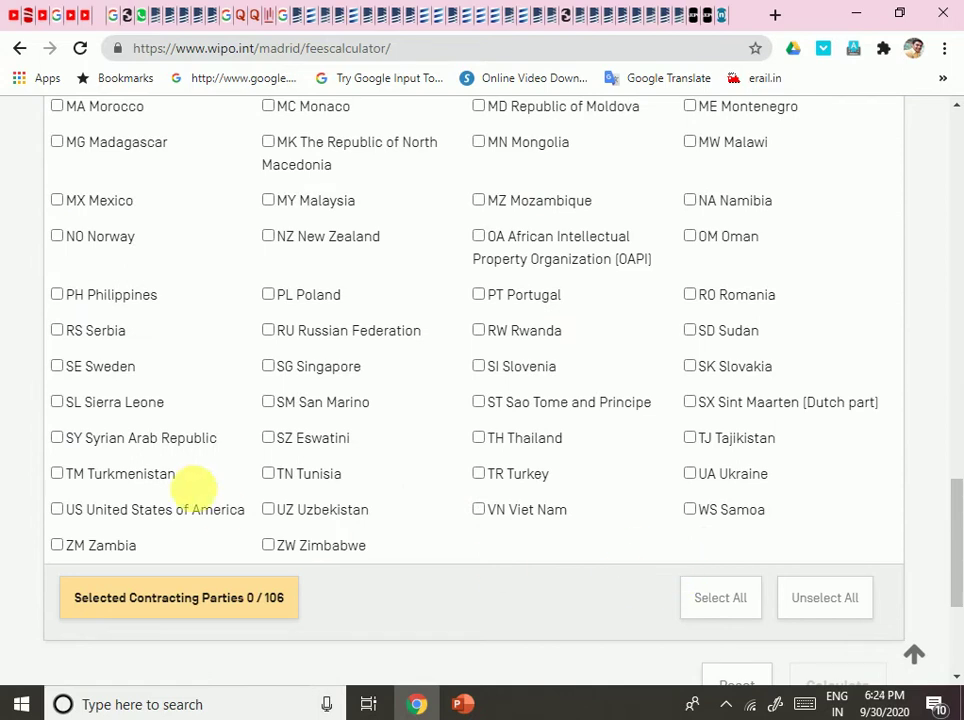
Select all 106 contracting parties and calculate: basic fee 903.00, grand total 28,900.00 CHF.
click(716, 604)
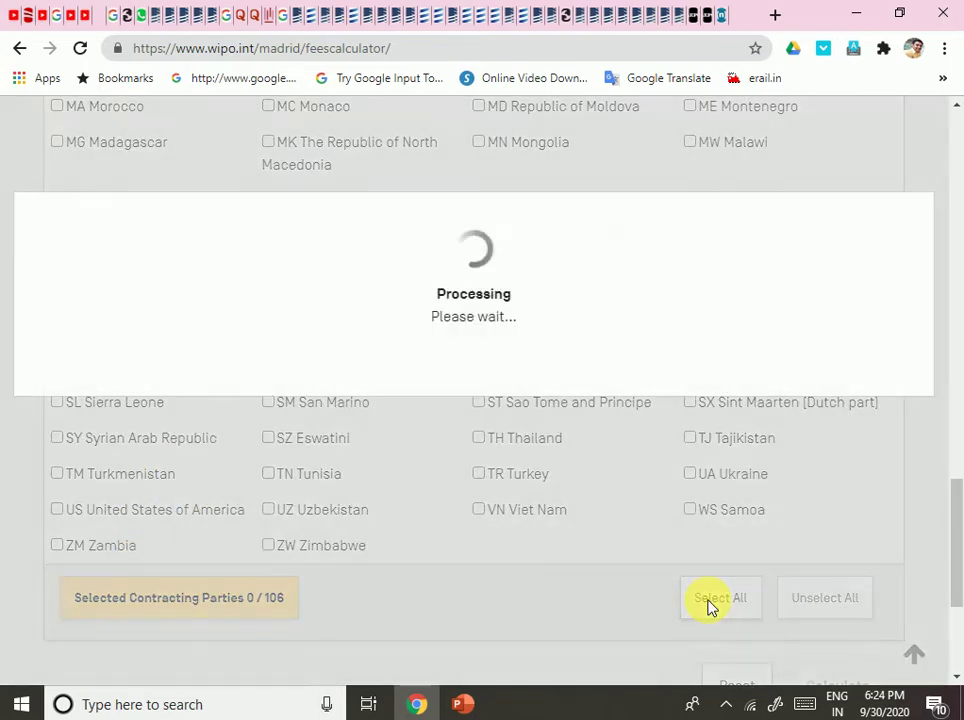
scroll(652, 484, down, 3)
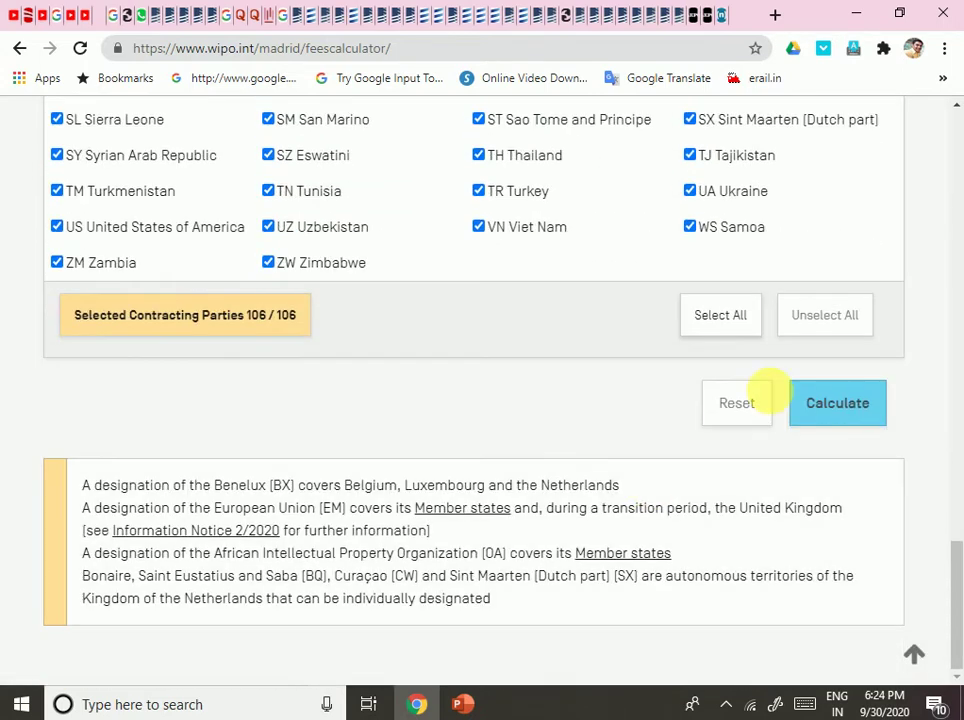
click(831, 422)
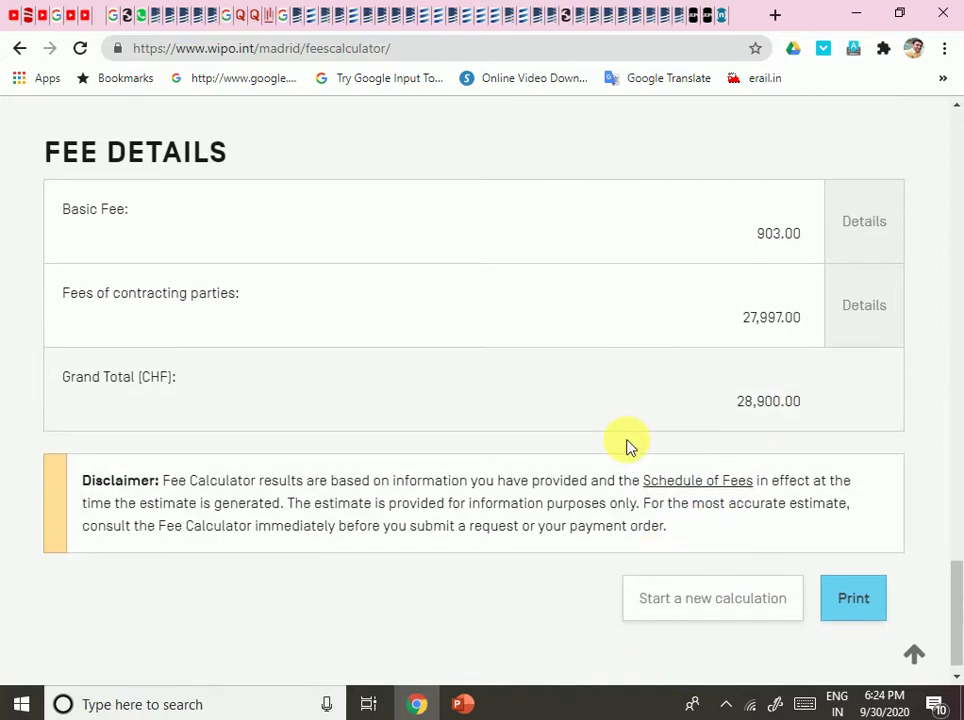
Untick 'Is your mark in colour or colours?'.
scroll(626, 446, up, 20)
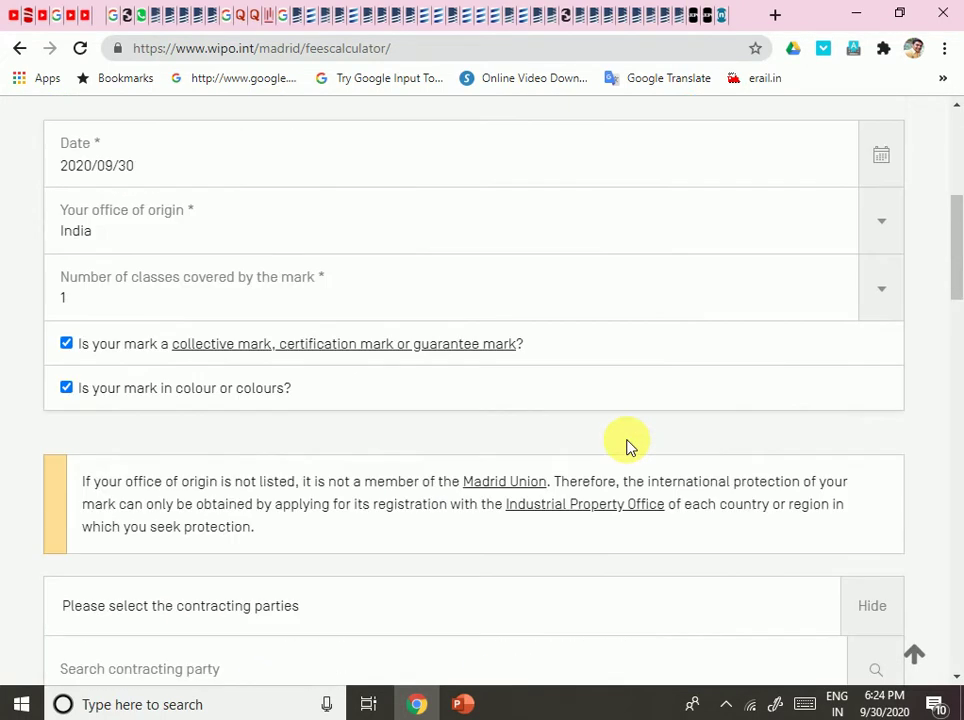
scroll(626, 446, up, 5)
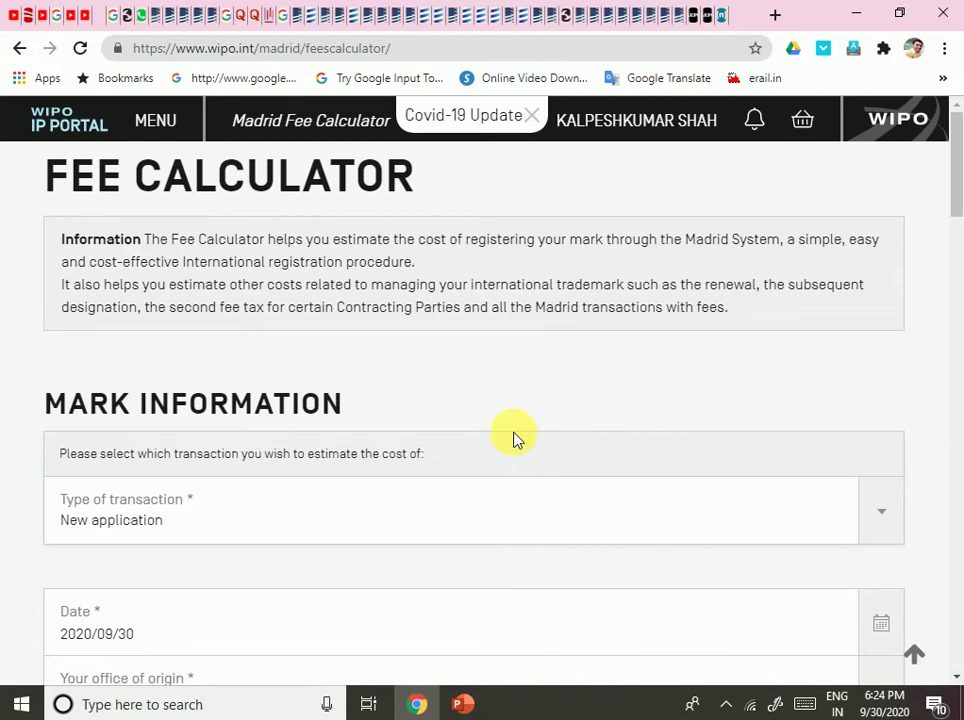
scroll(513, 440, down, 3)
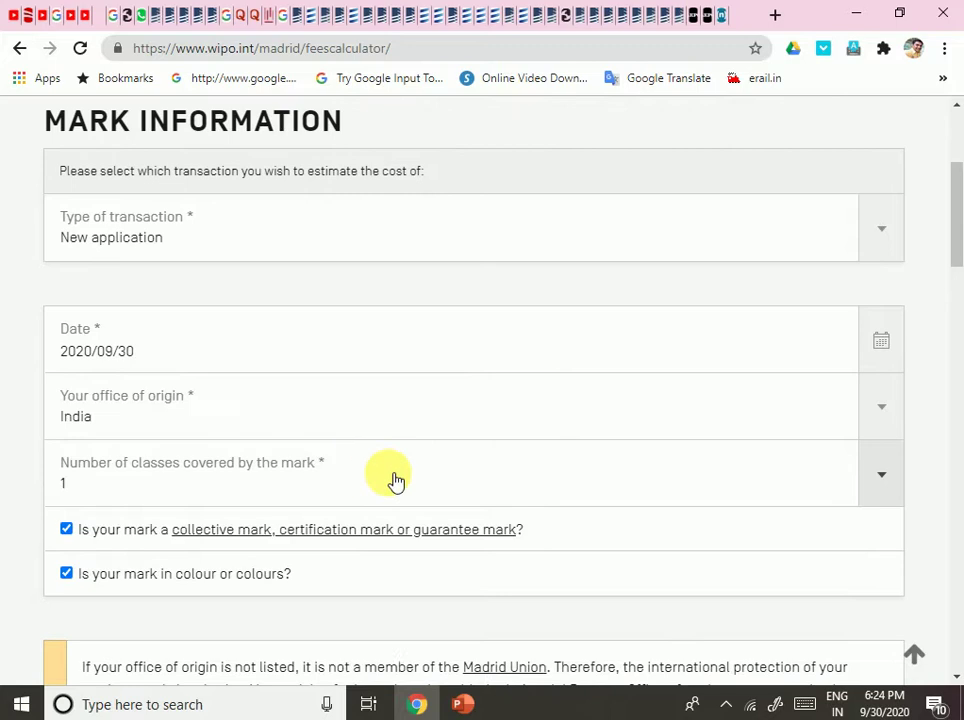
scroll(583, 565, down, 2)
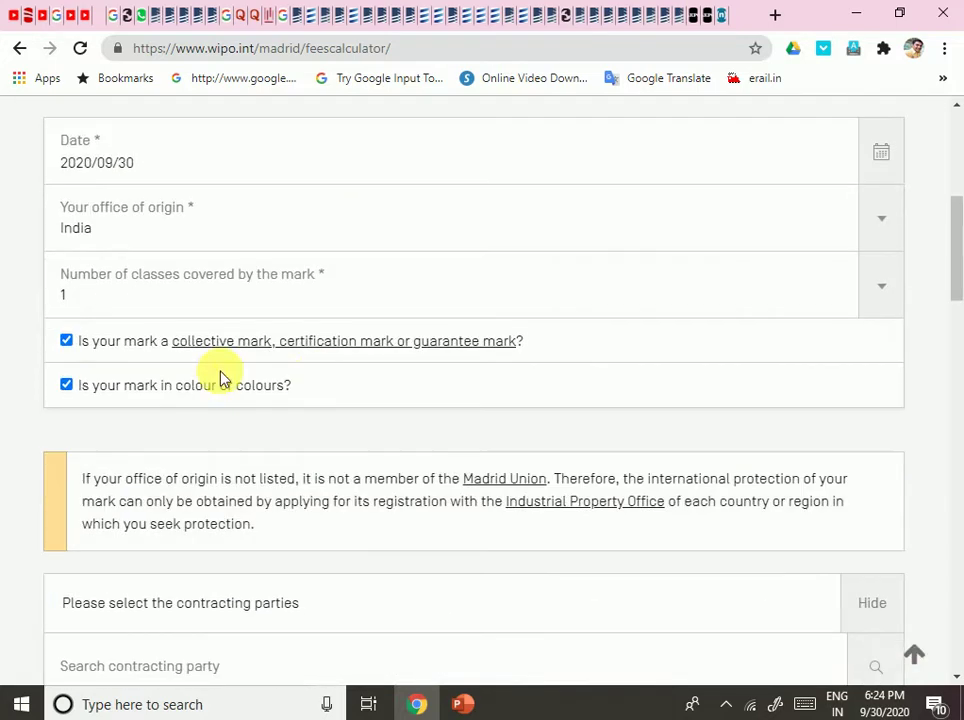
click(66, 385)
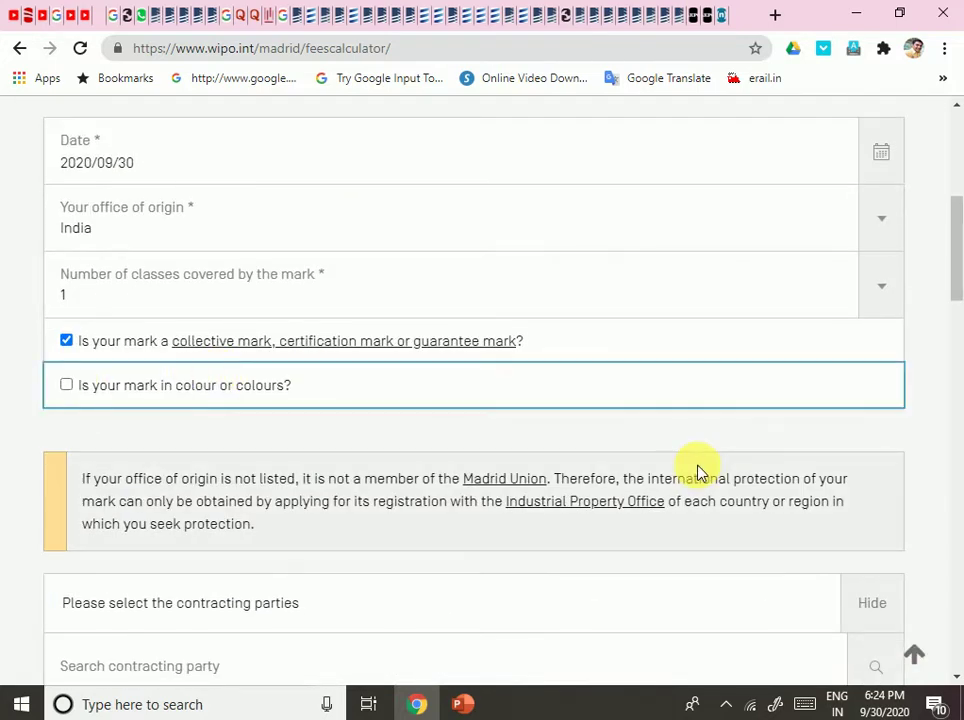
Recalculate to get a 653.00 basic fee and 28,650.00 CHF grand total.
scroll(698, 470, down, 10)
scroll(698, 470, down, 5)
scroll(698, 470, up, 5)
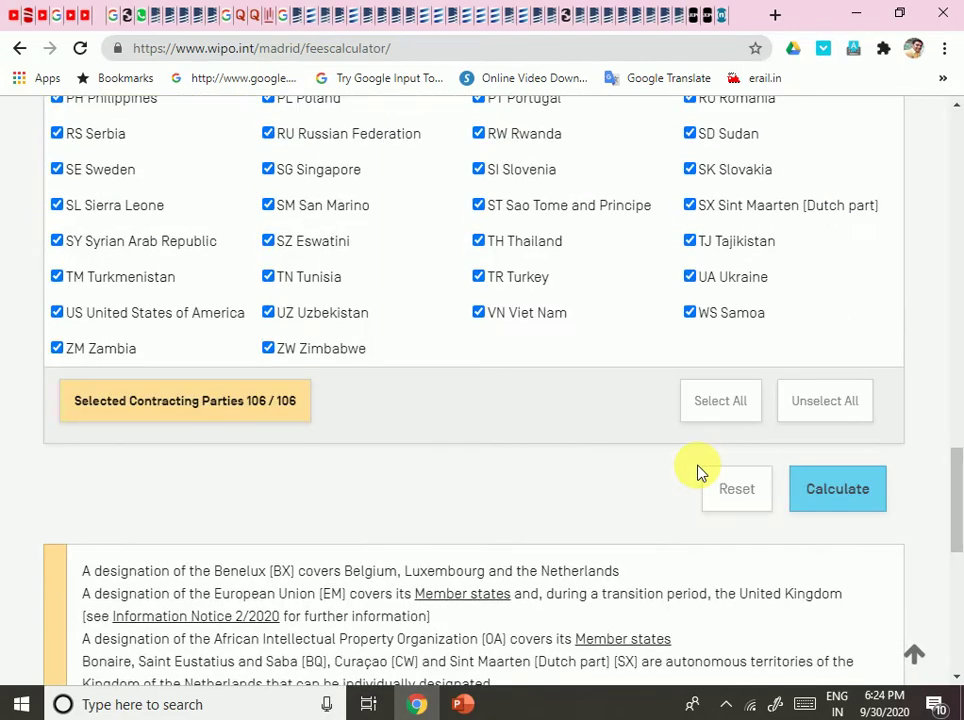
scroll(698, 470, down, 4)
scroll(733, 519, down, 1)
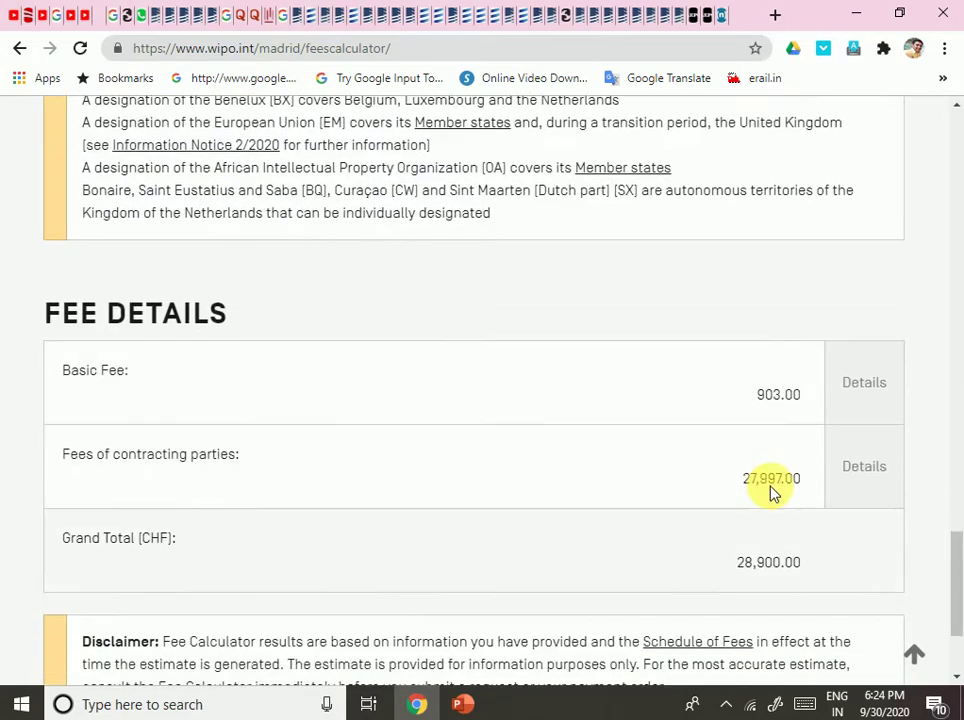
scroll(755, 501, up, 4)
click(851, 391)
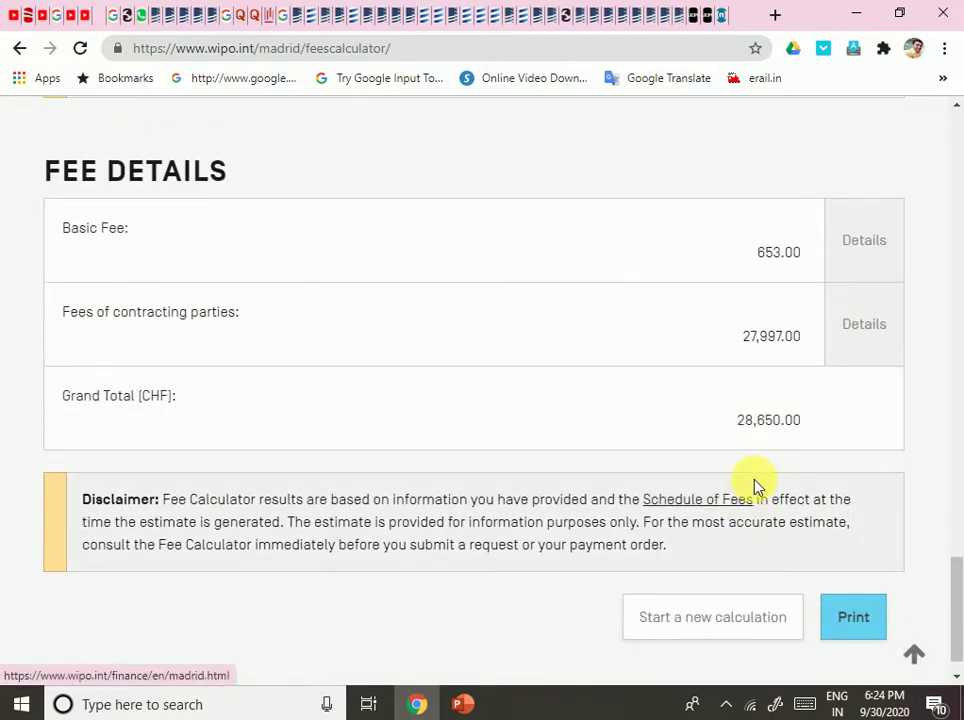
scroll(752, 420, down, 1)
scroll(700, 460, up, 1)
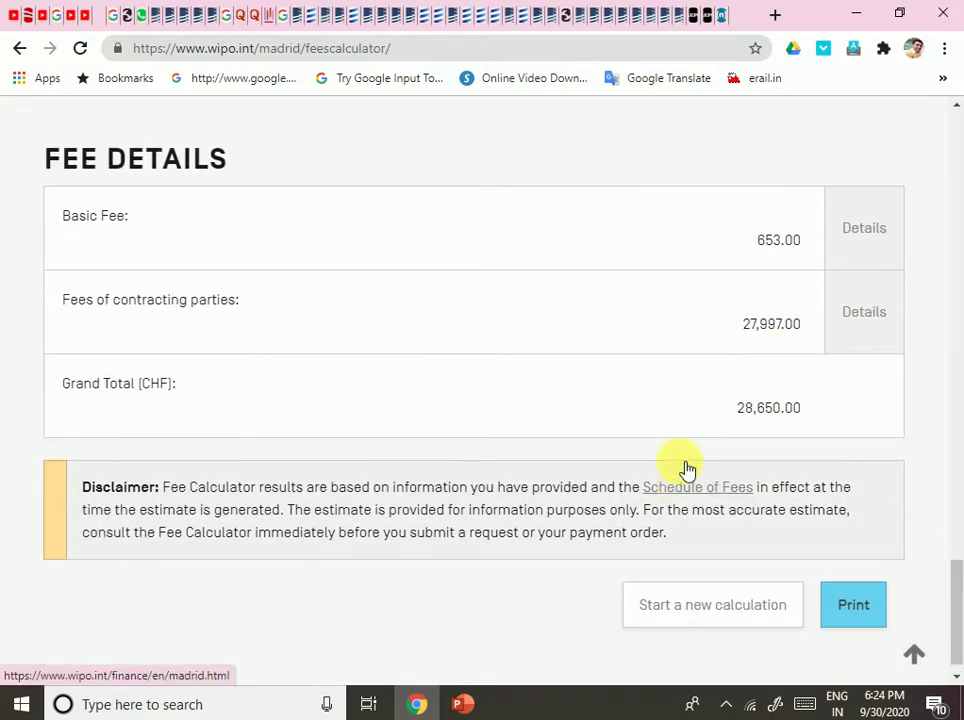
scroll(685, 469, up, 6)
scroll(683, 470, up, 3)
scroll(685, 469, up, 10)
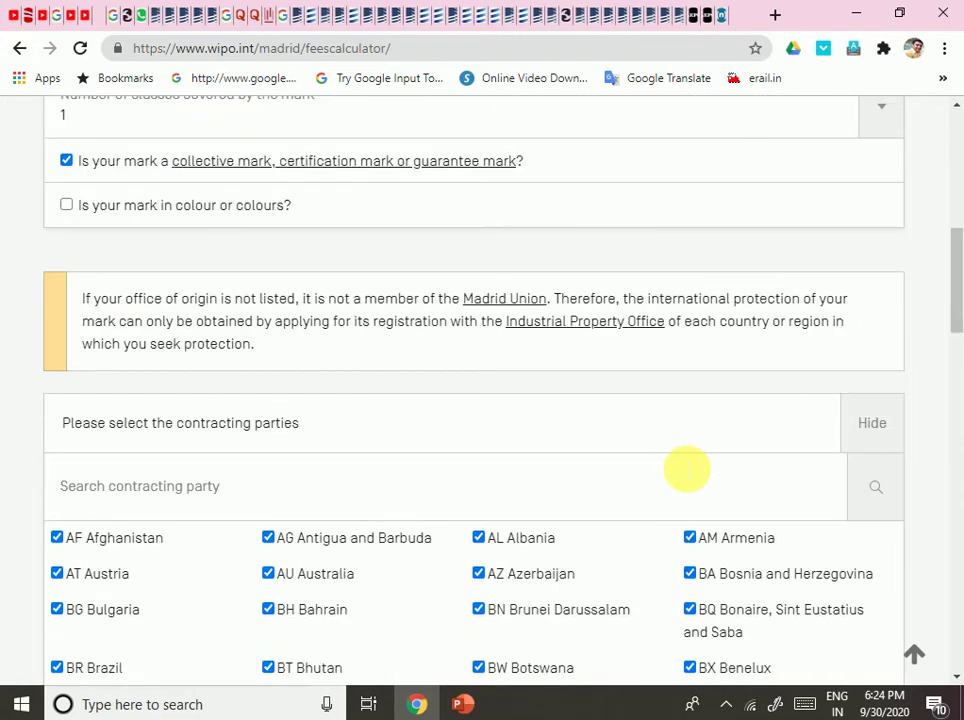
scroll(476, 467, up, 1)
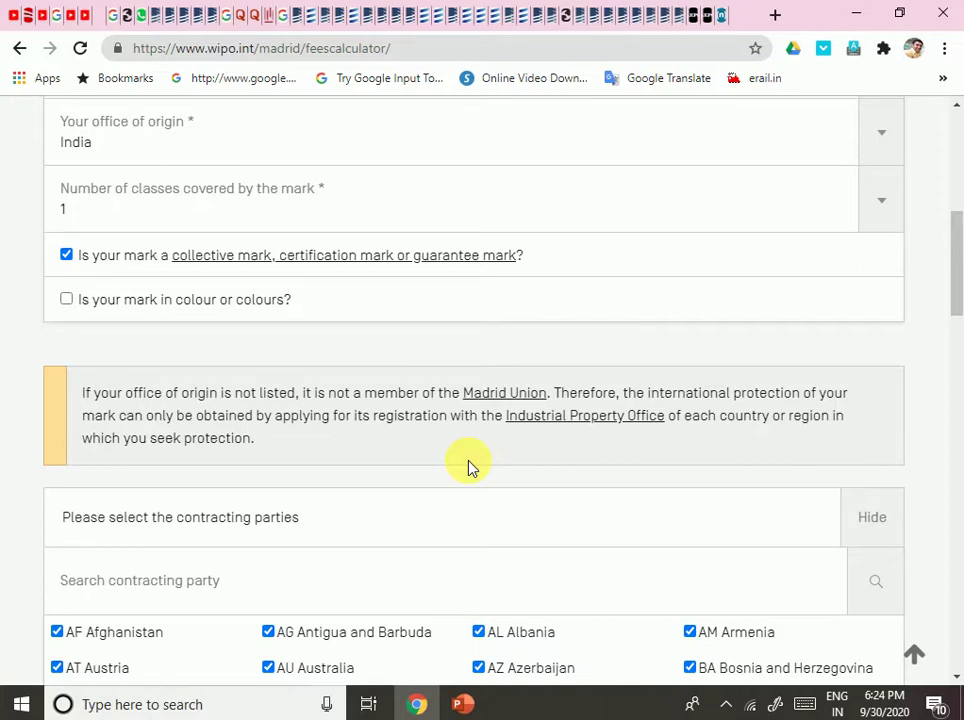
scroll(470, 467, down, 5)
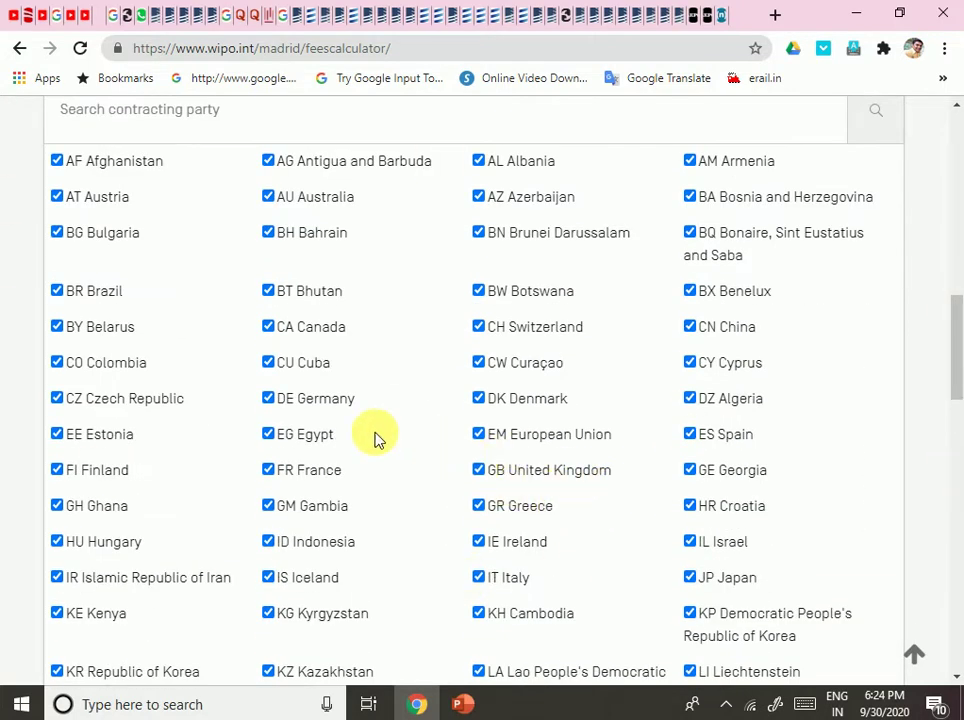
scroll(467, 458, down, 4)
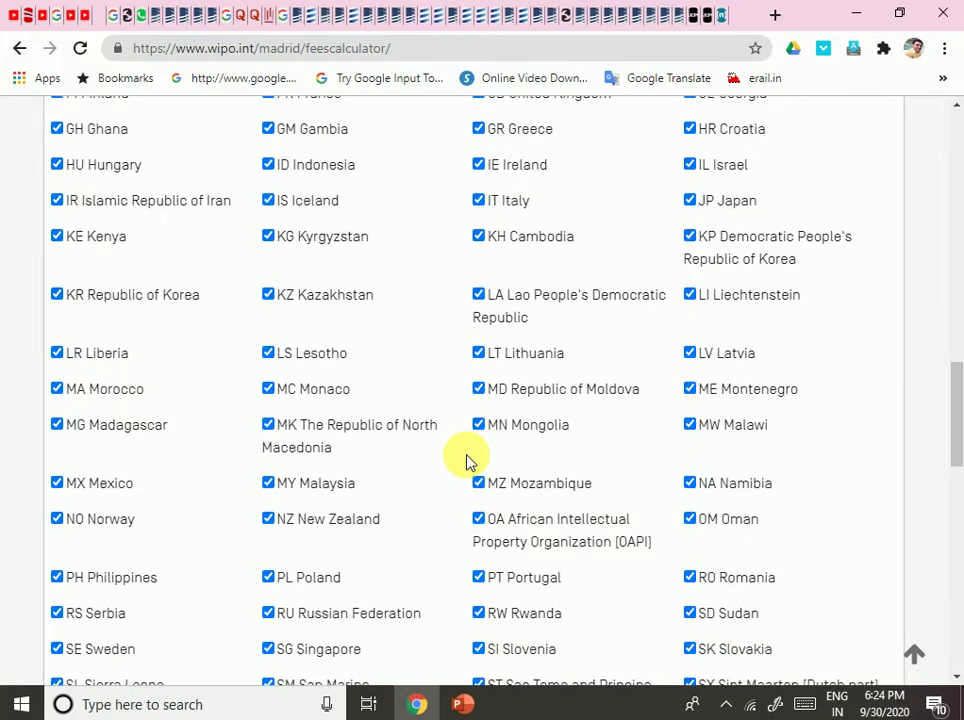
scroll(467, 460, down, 4)
scroll(467, 460, up, 8)
scroll(466, 459, up, 5)
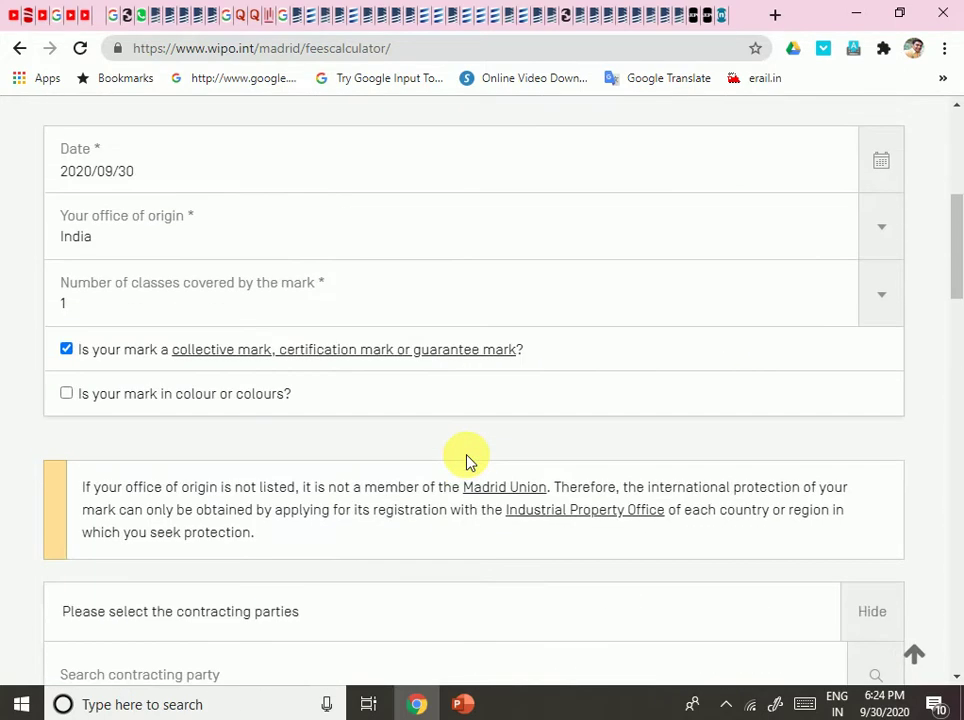
scroll(466, 460, up, 1)
scroll(468, 470, down, 7)
scroll(470, 494, down, 4)
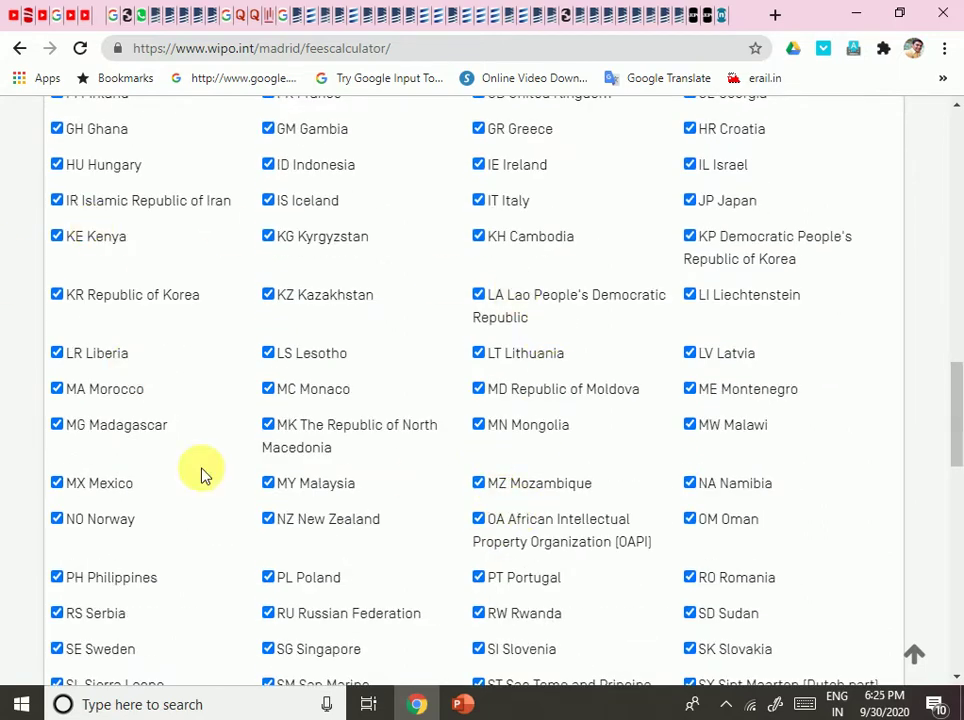
scroll(590, 441, down, 5)
scroll(590, 441, up, 9)
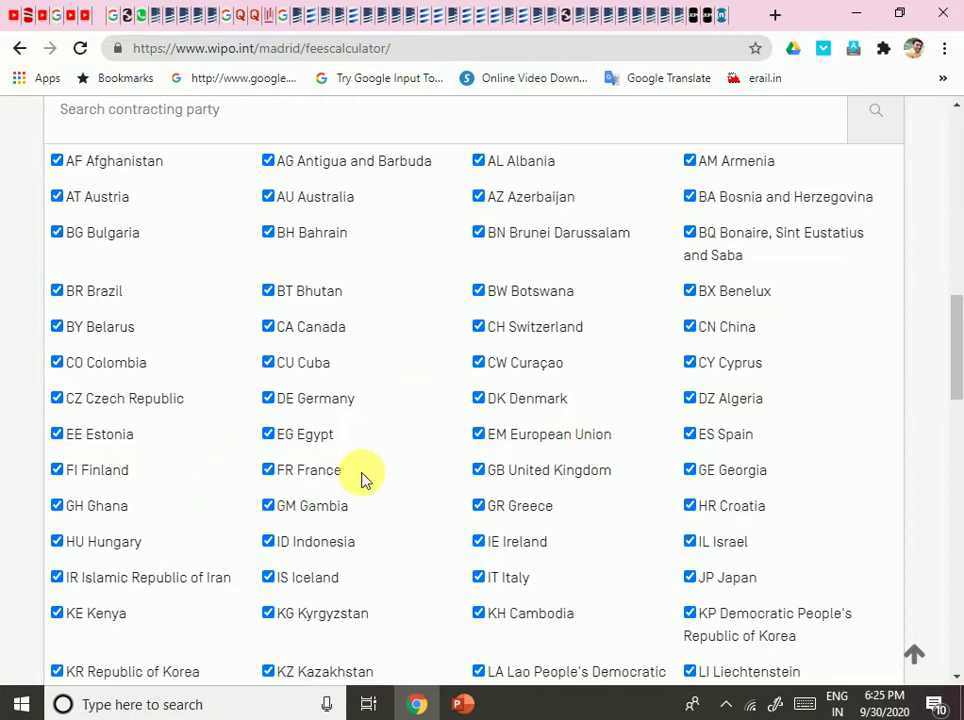
scroll(445, 402, down, 3)
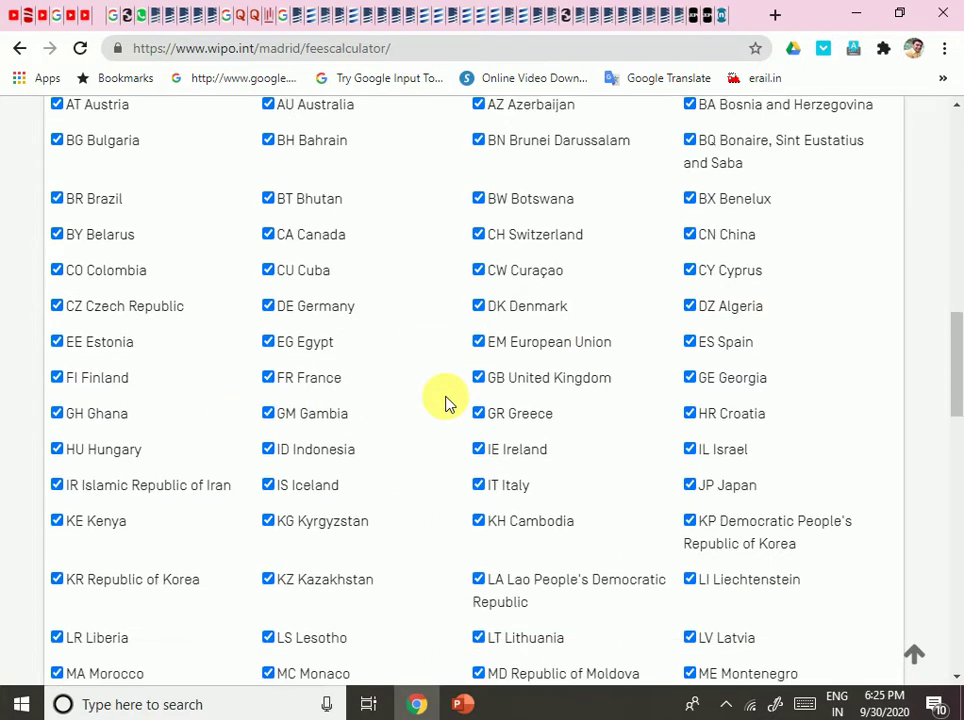
scroll(445, 402, up, 9)
scroll(447, 403, up, 4)
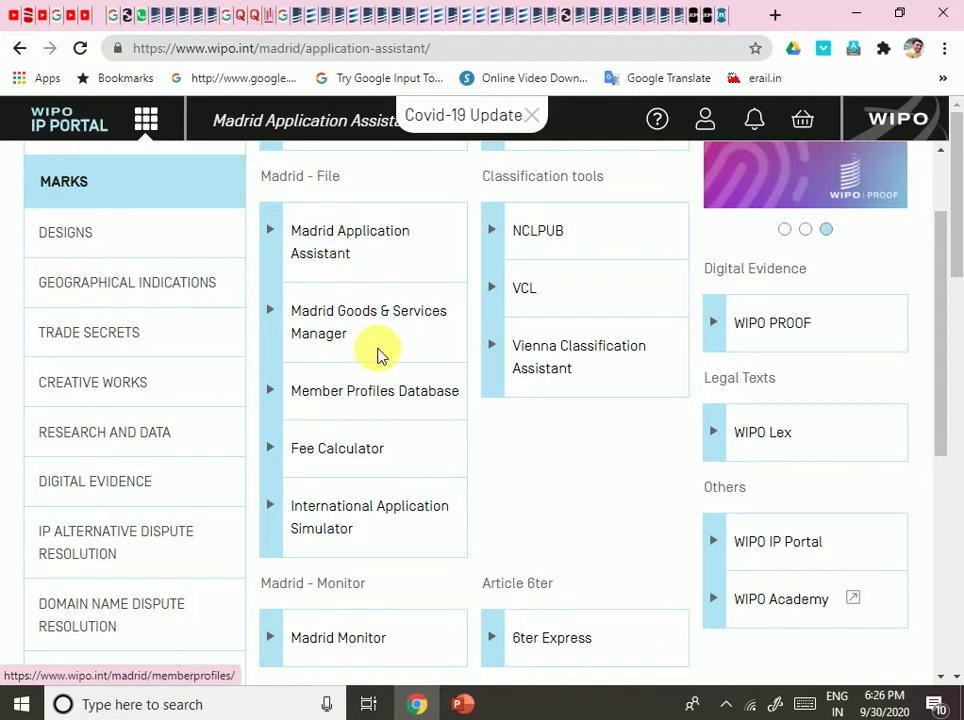
Launch the Madrid Application Assistant from Madrid - File in the apps menu.
click(352, 248)
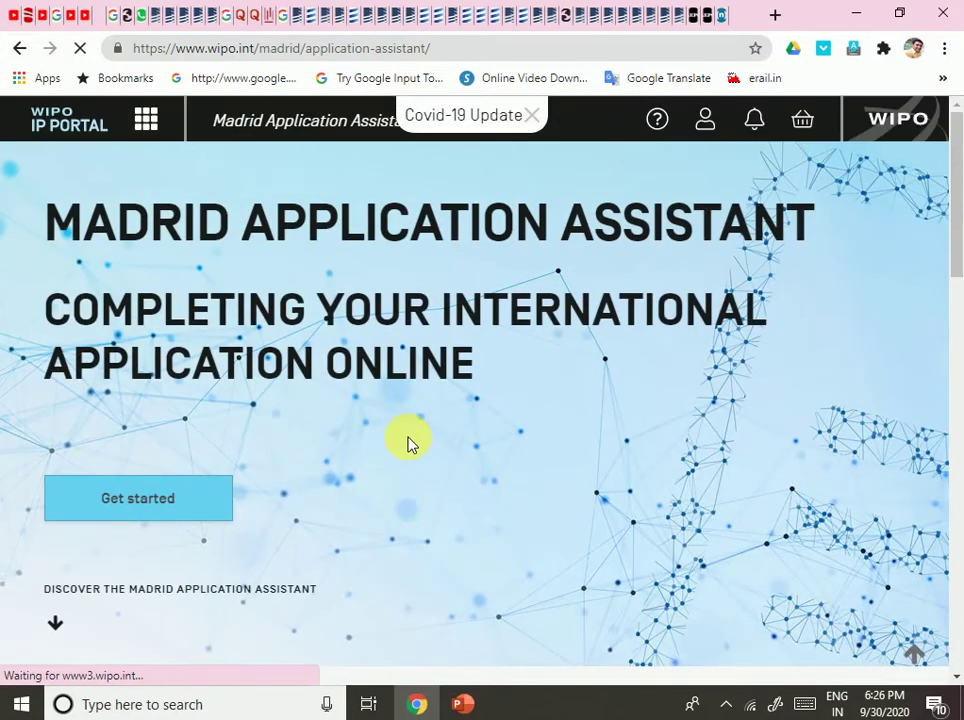
Pick India as office of origin in the Madrid Application Assistant, then visit the Madrid Member Profiles Database.
scroll(186, 418, down, 5)
scroll(327, 445, up, 4)
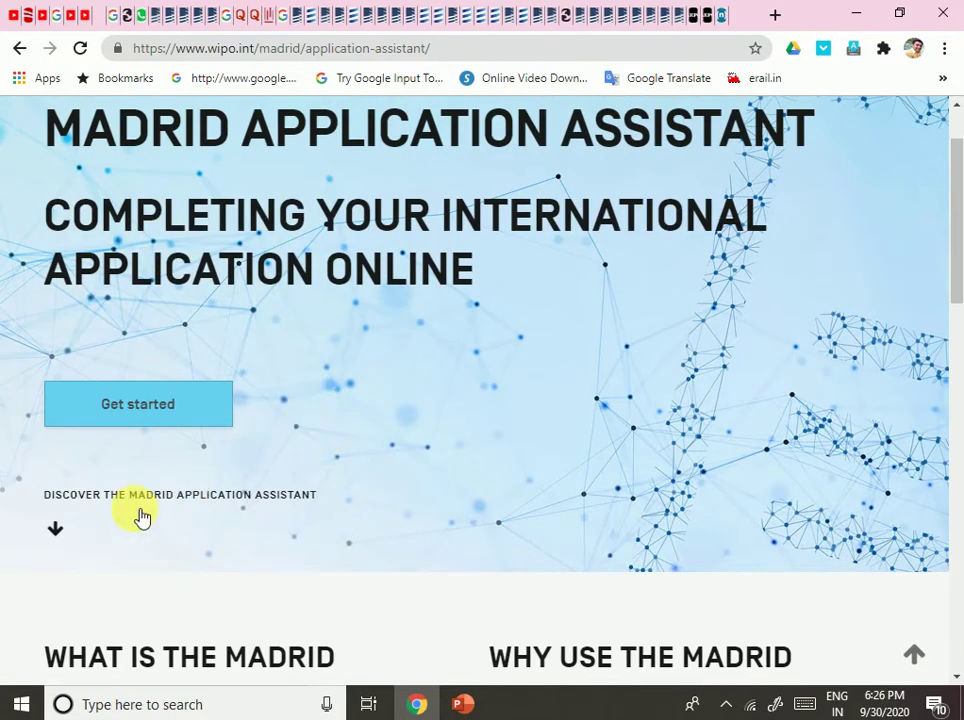
scroll(461, 508, down, 10)
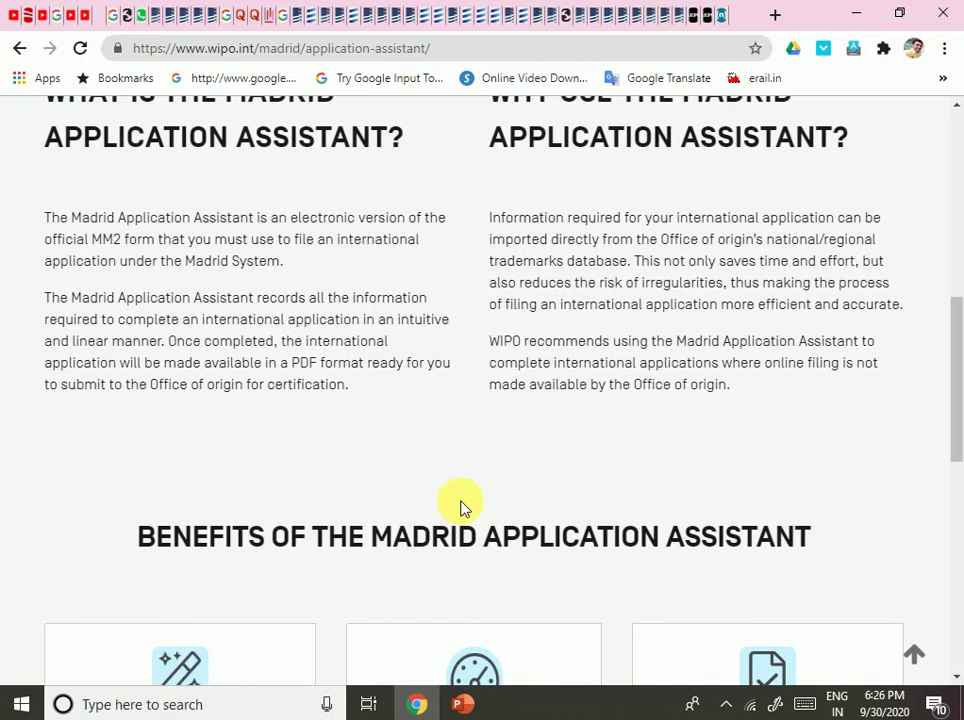
scroll(150, 387, up, 1)
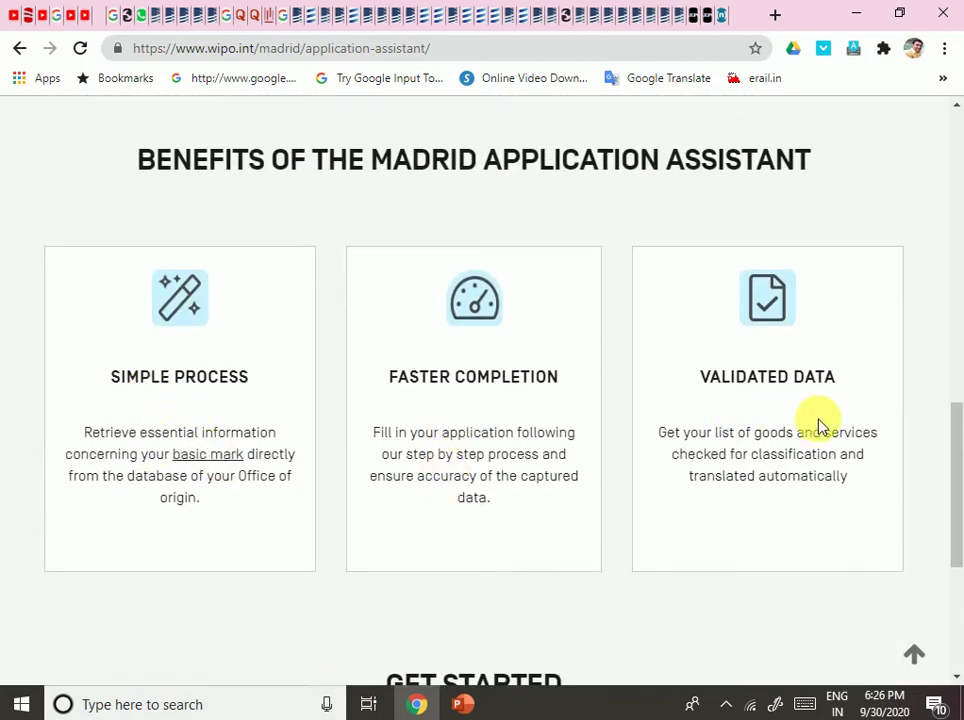
scroll(768, 424, down, 4)
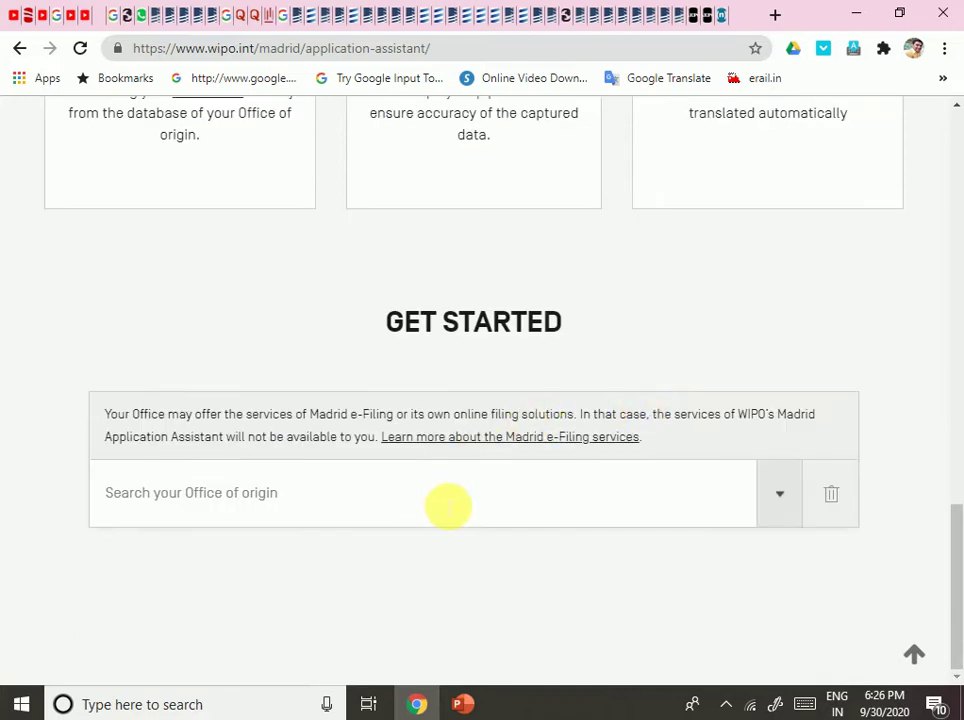
scroll(450, 505, up, 15)
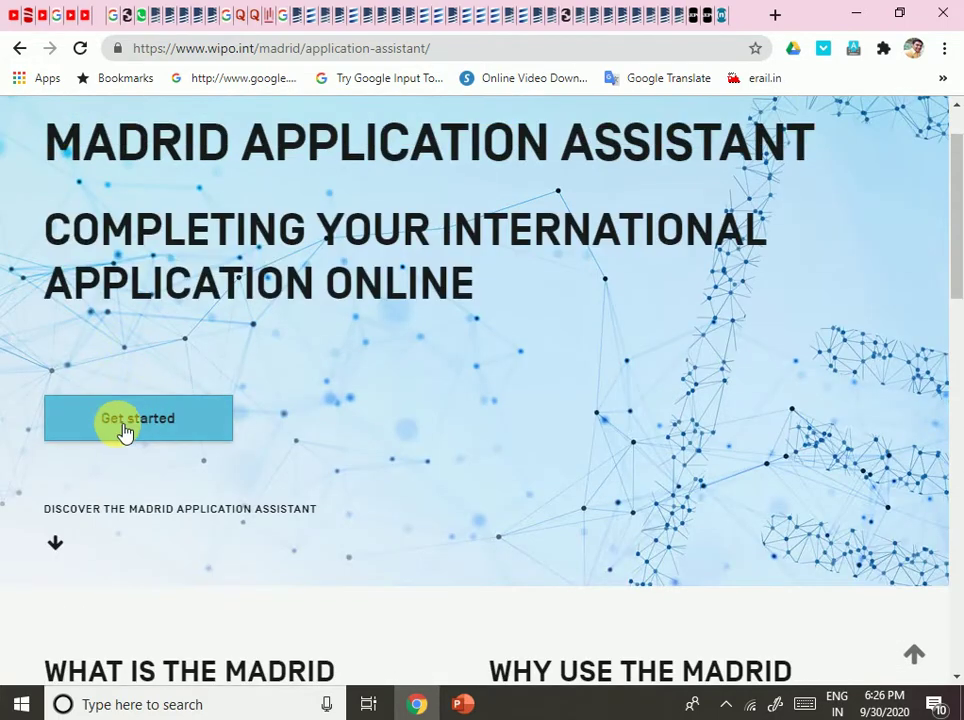
click(124, 430)
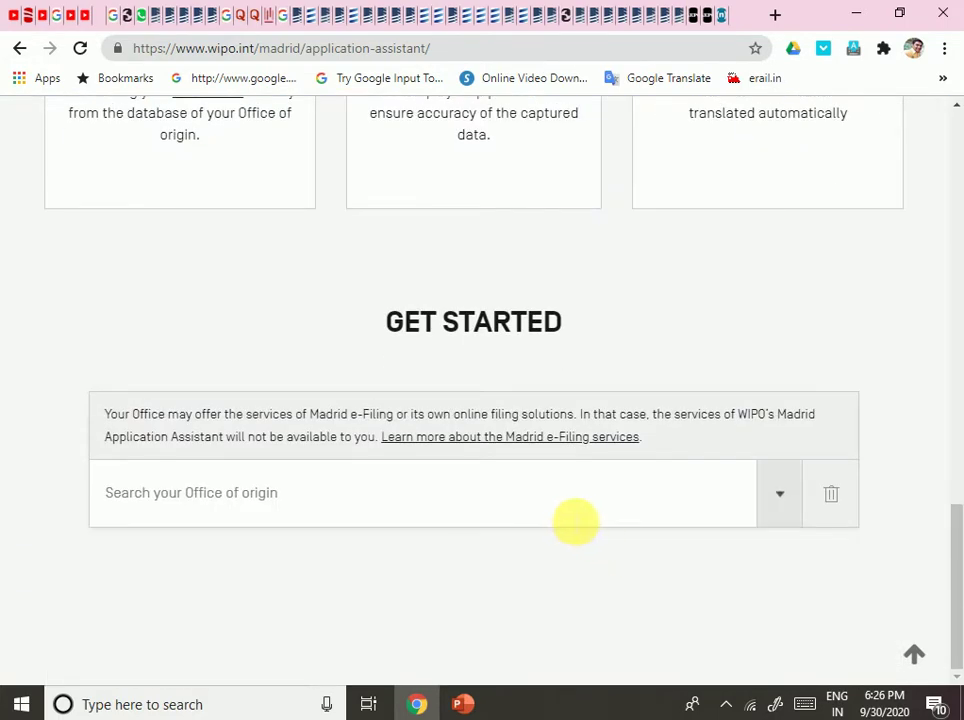
click(611, 506)
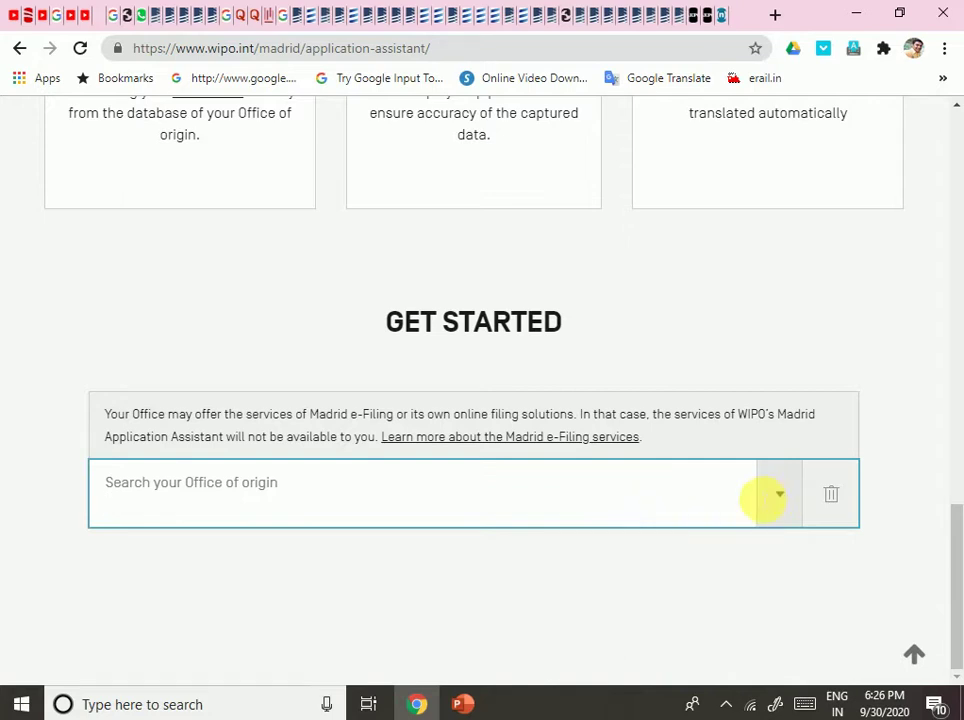
click(778, 494)
scroll(462, 408, down, 8)
scroll(460, 407, down, 3)
scroll(258, 405, up, 3)
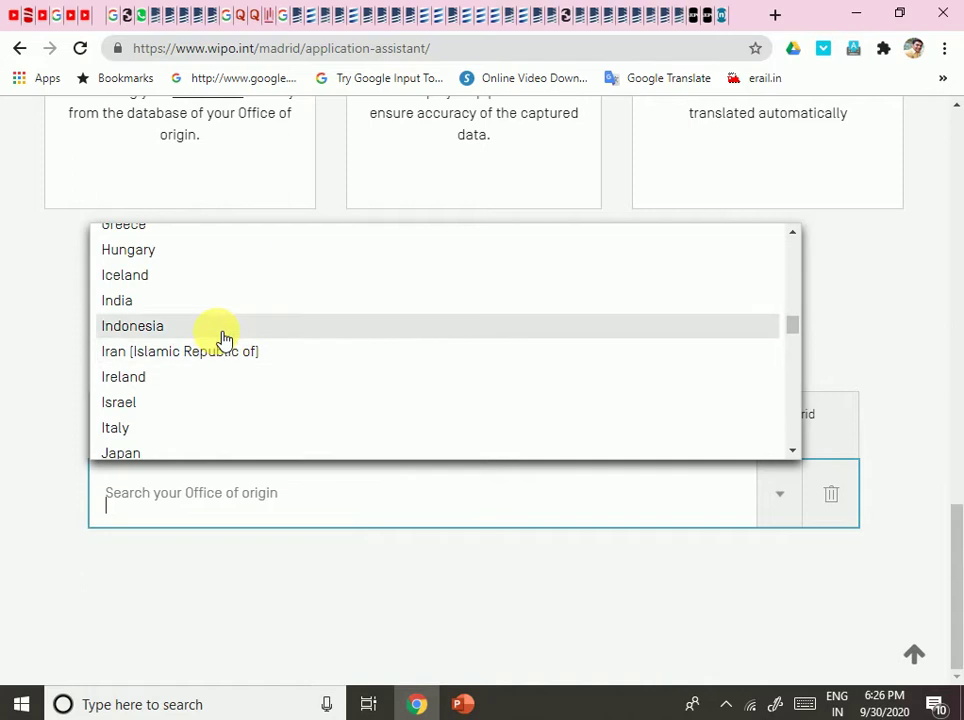
click(224, 302)
scroll(648, 552, down, 2)
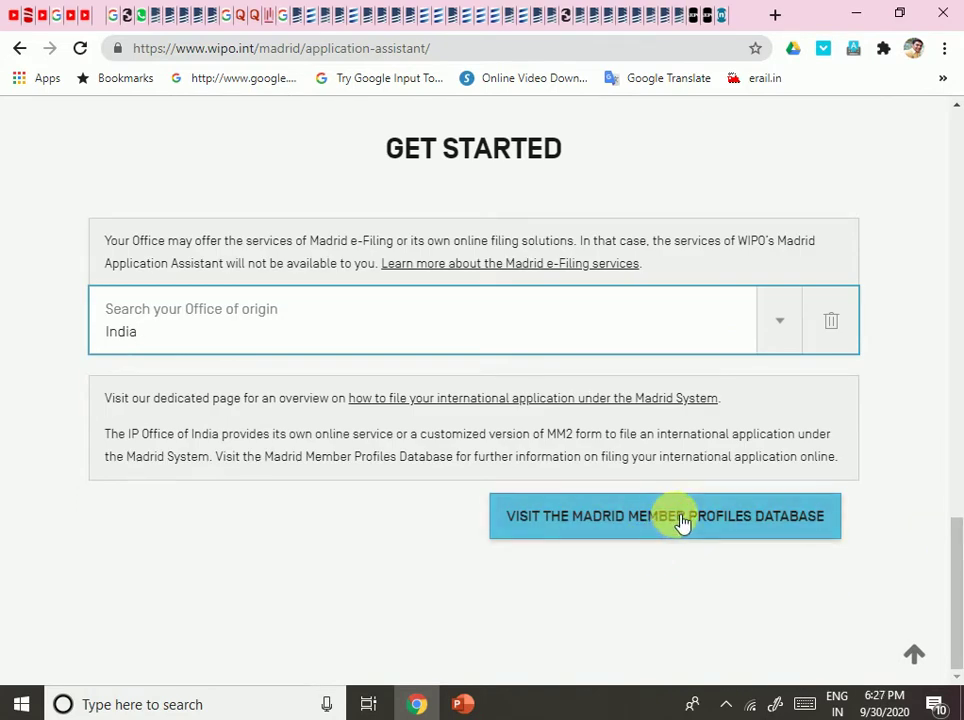
click(679, 518)
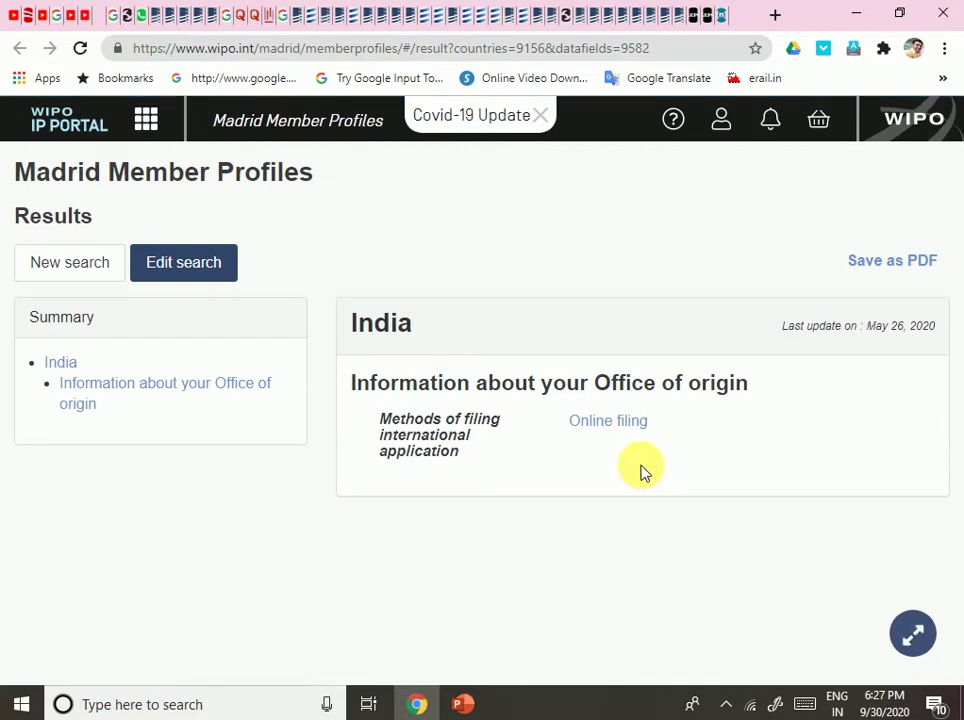
Follow India's Online filing link for international applications.
click(594, 428)
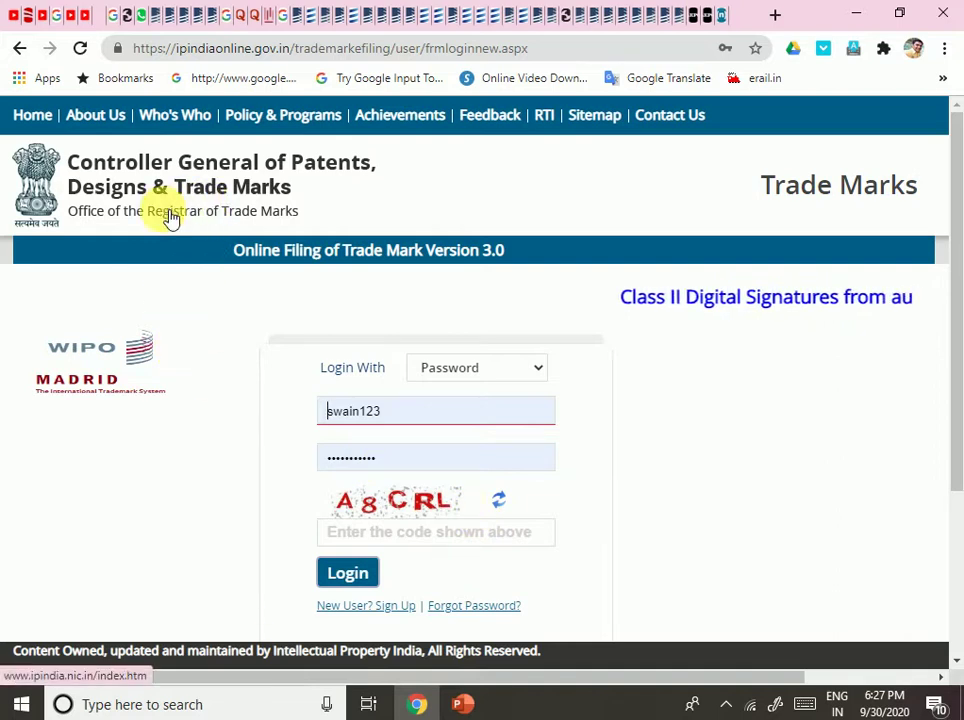
Look over India's trade mark filing login page, then go back to the WIPO results.
scroll(563, 435, down, 3)
scroll(566, 437, up, 3)
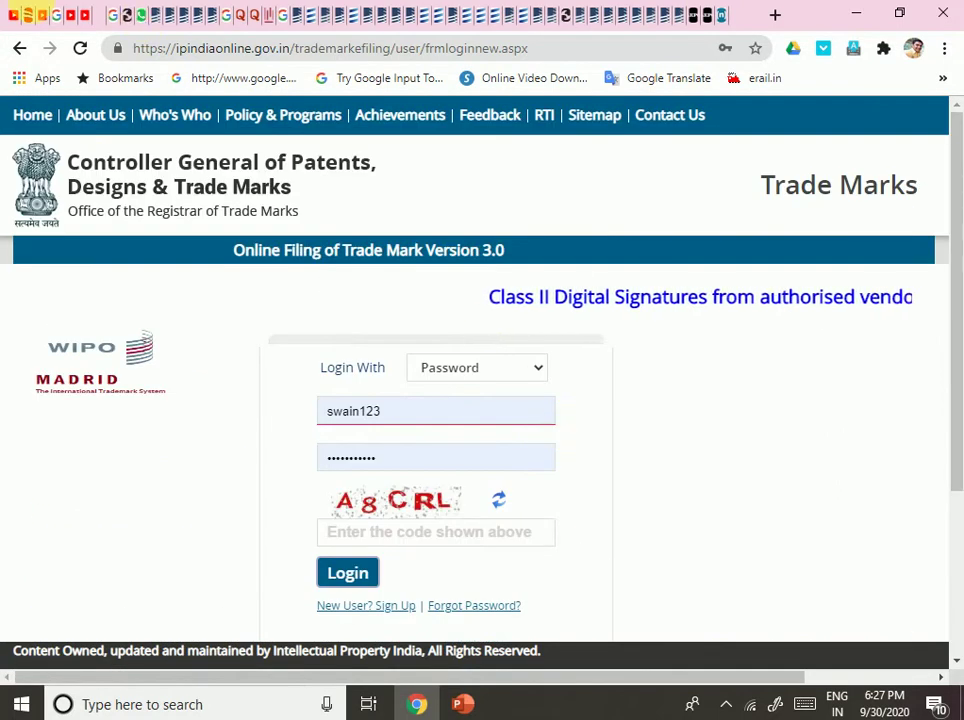
click(18, 50)
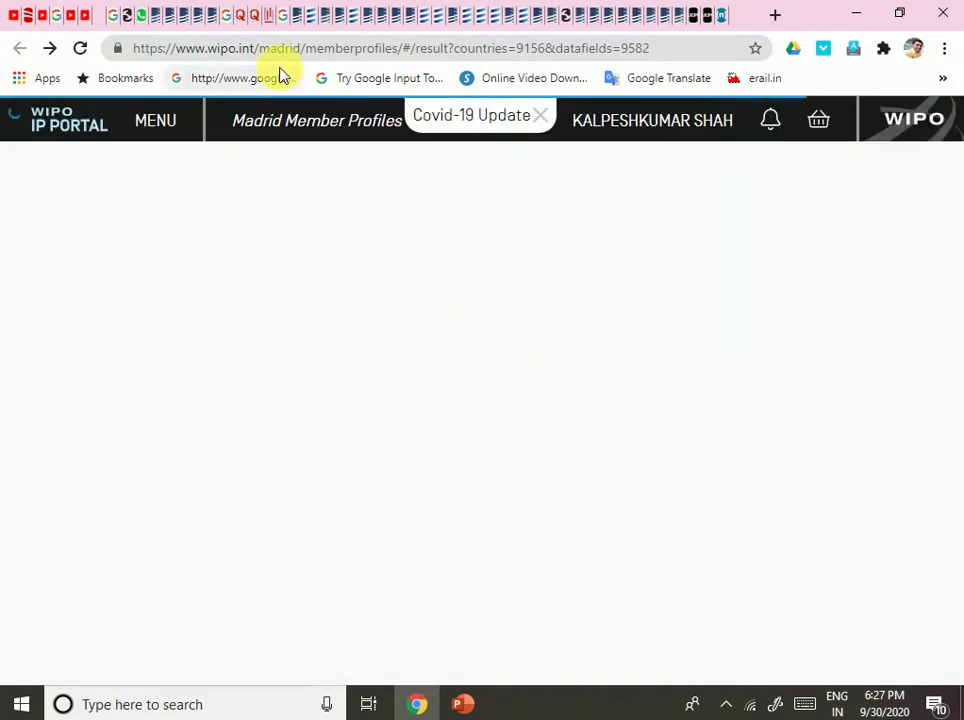
Open the instructions for completing editable PDF forms in a new tab and read them.
click(322, 601)
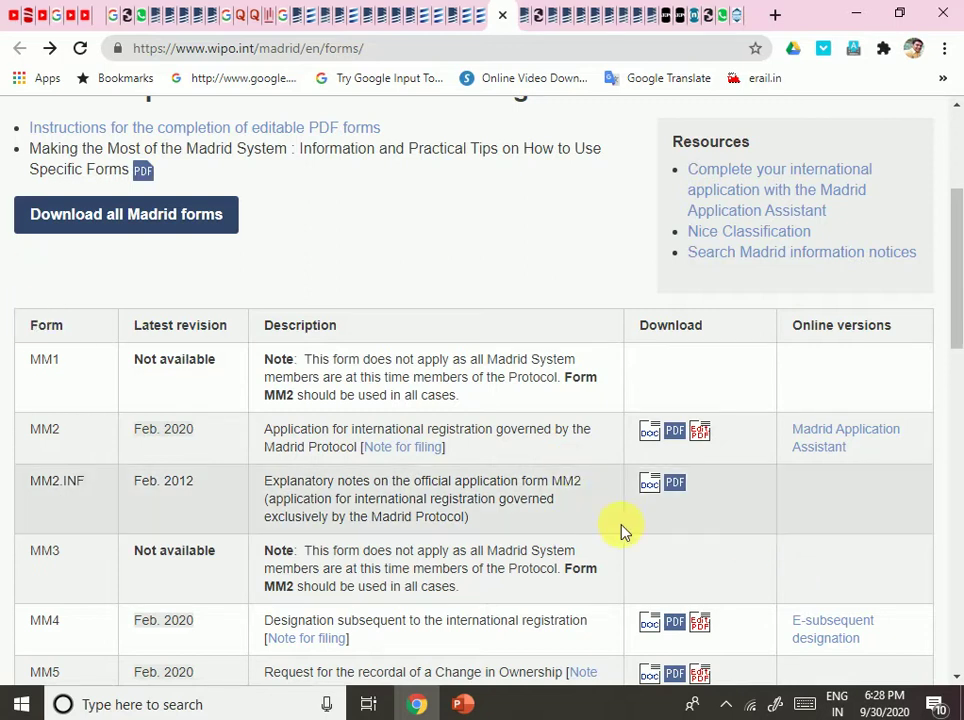
scroll(318, 297, up, 1)
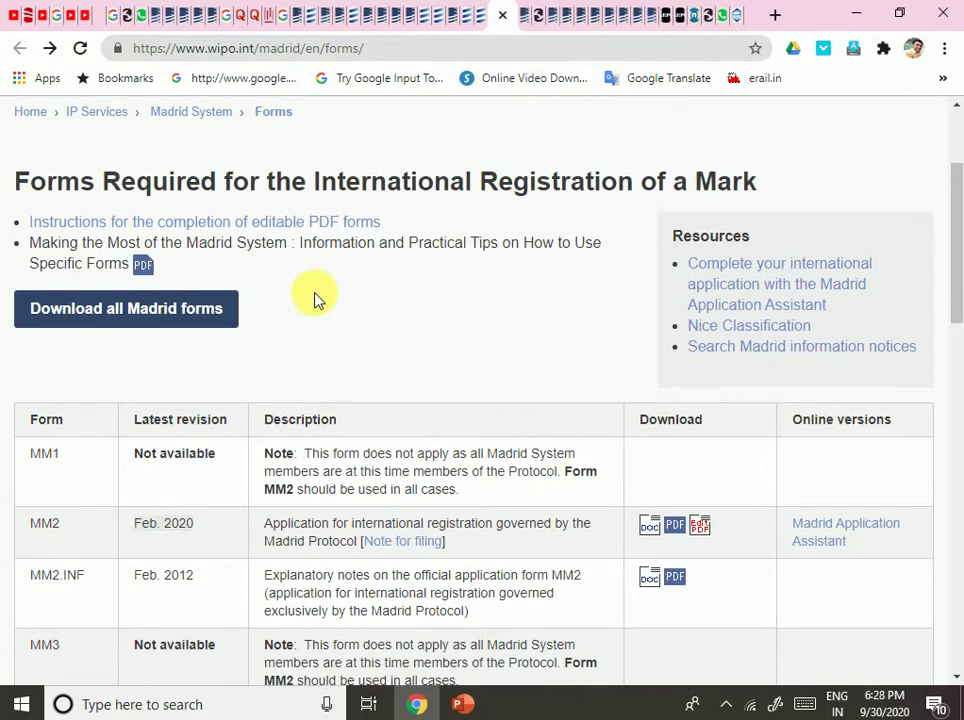
right_click(272, 226)
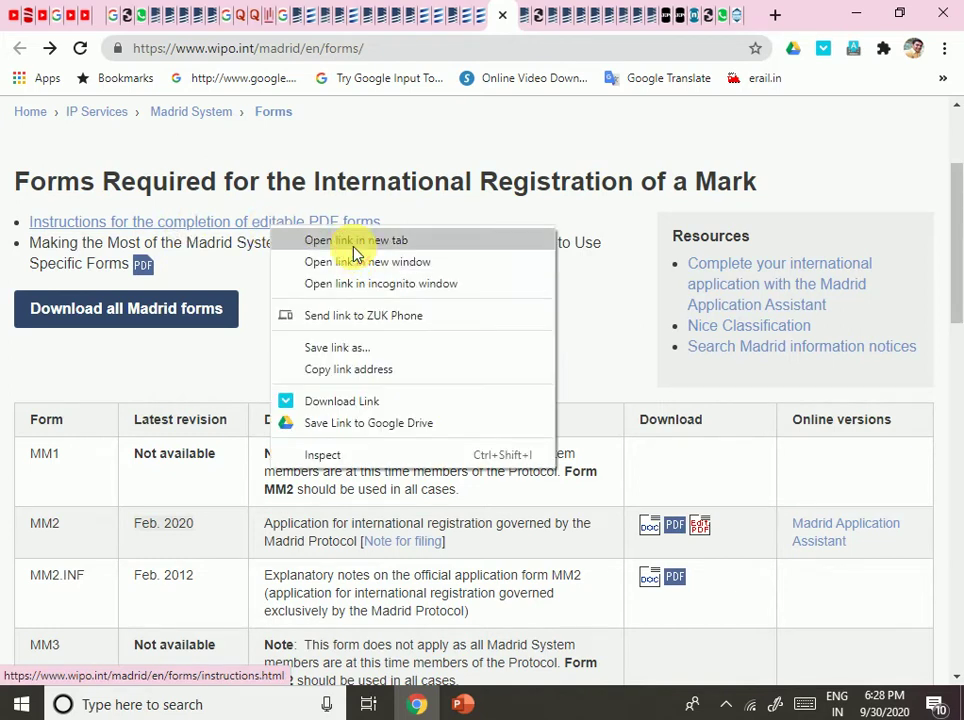
click(350, 242)
click(524, 18)
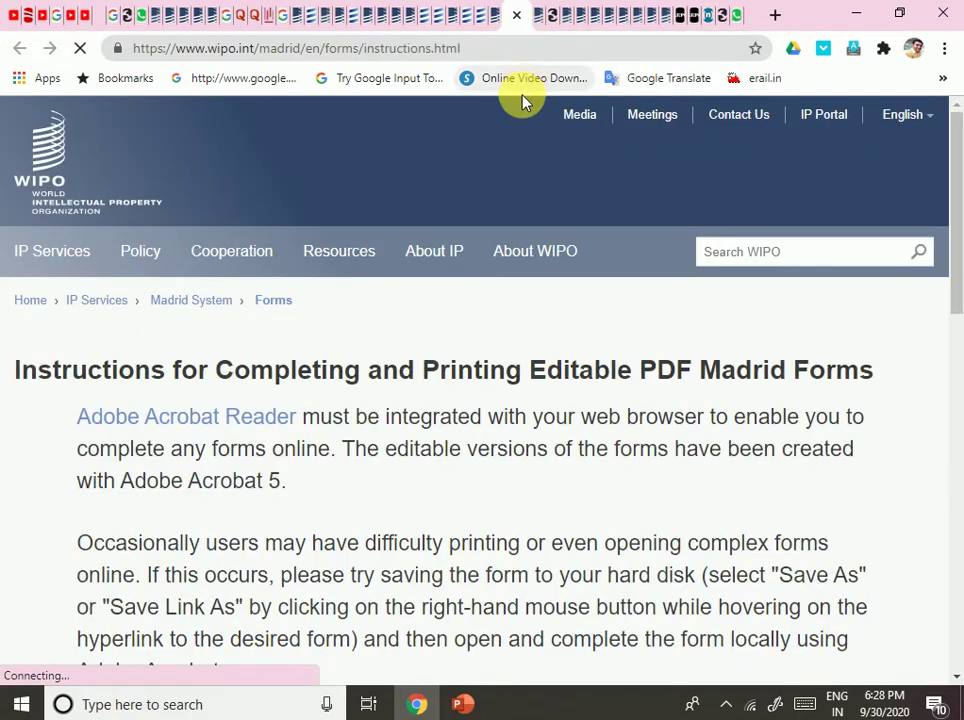
scroll(547, 320, down, 15)
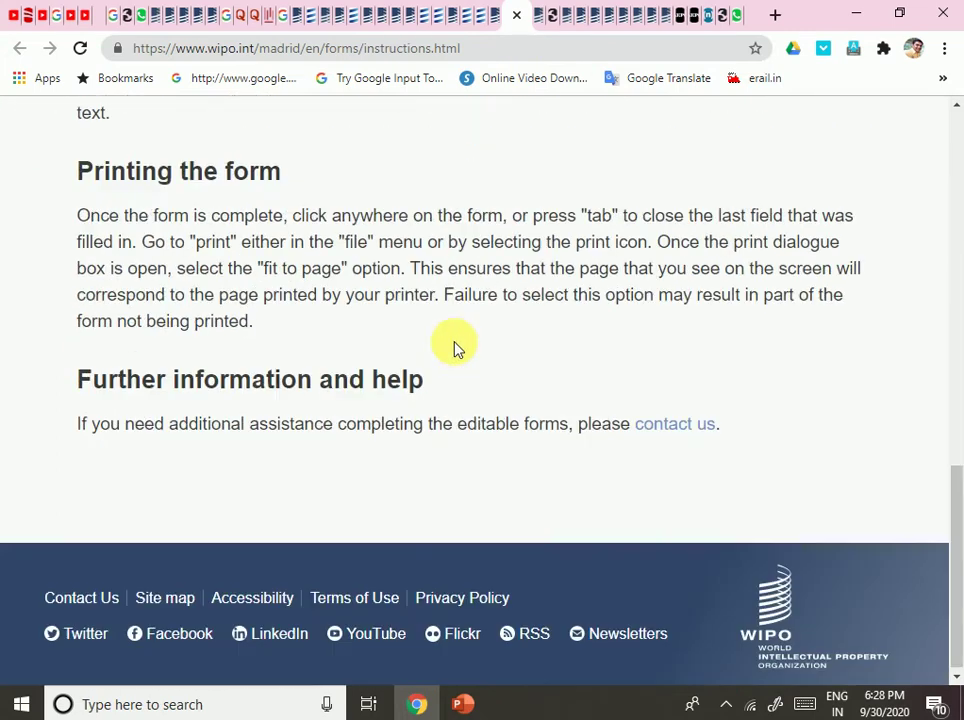
scroll(454, 348, up, 5)
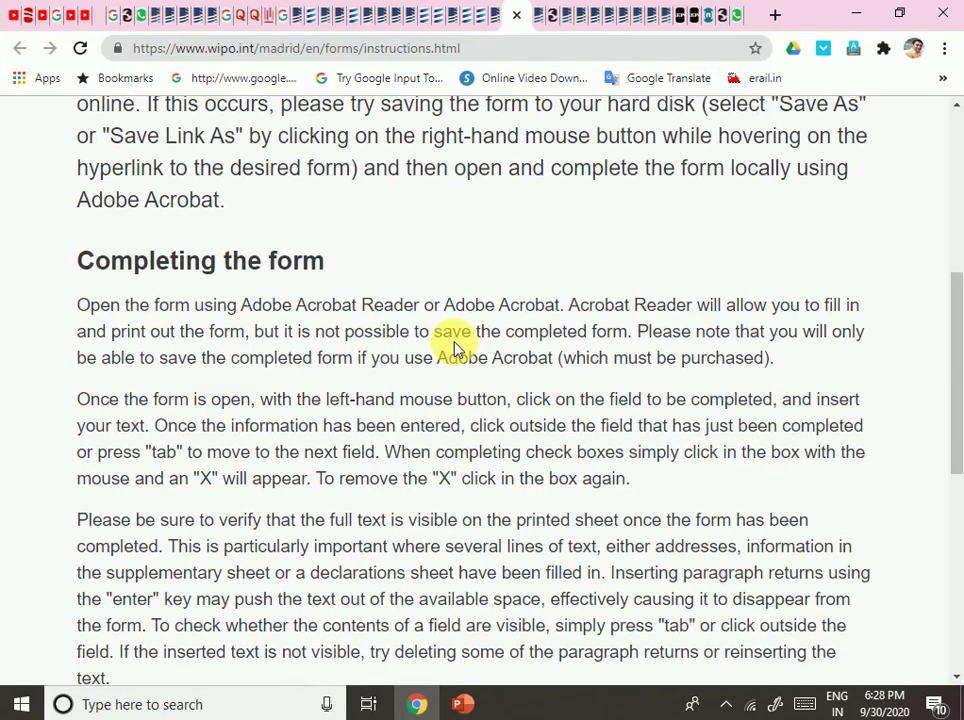
scroll(454, 348, up, 4)
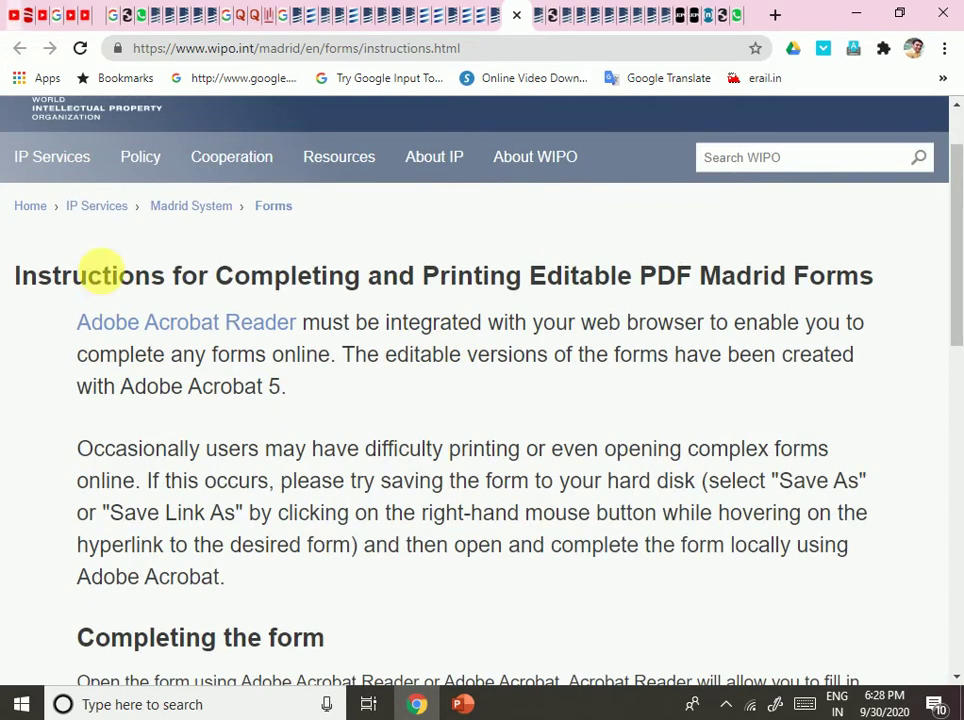
Open the MM2 application form PDF from the Madrid forms list.
click(490, 18)
scroll(585, 546, down, 2)
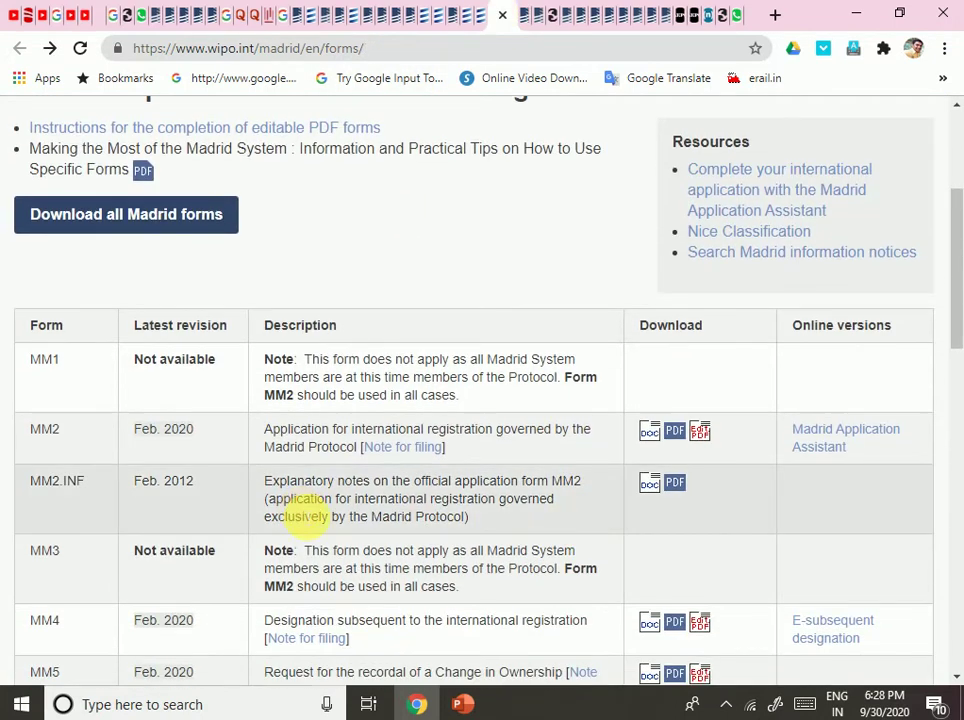
scroll(517, 470, down, 5)
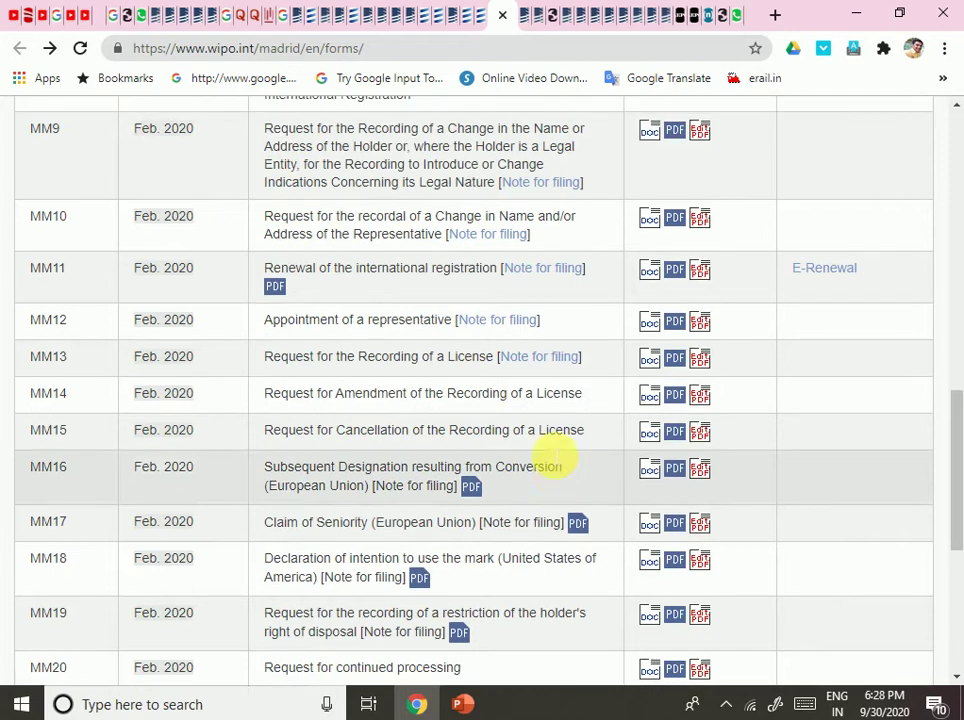
scroll(570, 440, up, 3)
scroll(583, 410, up, 4)
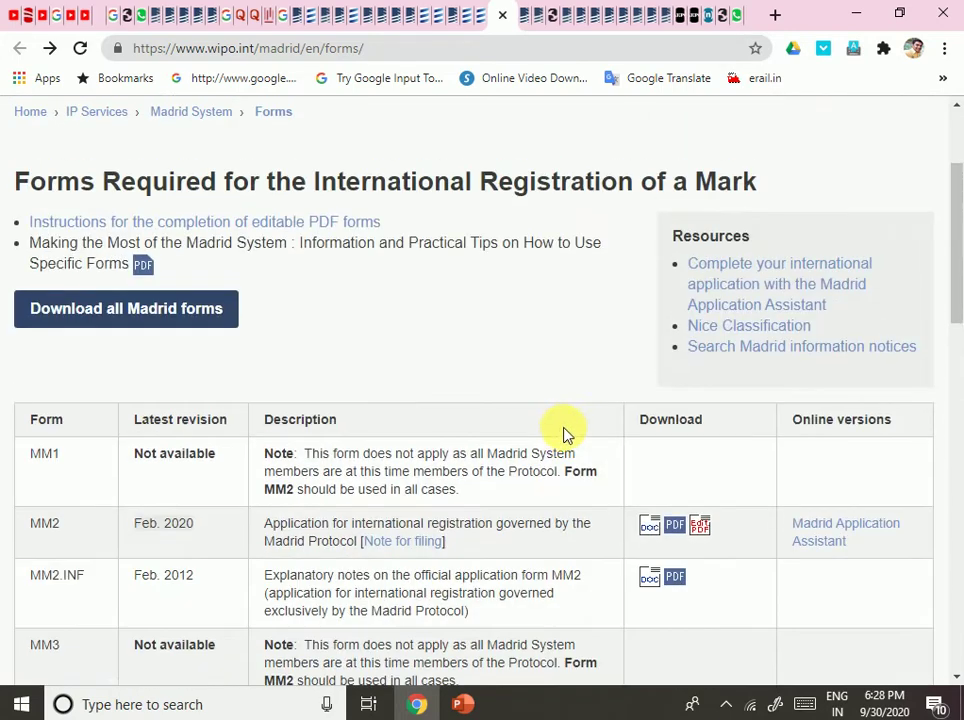
scroll(555, 440, down, 1)
click(676, 434)
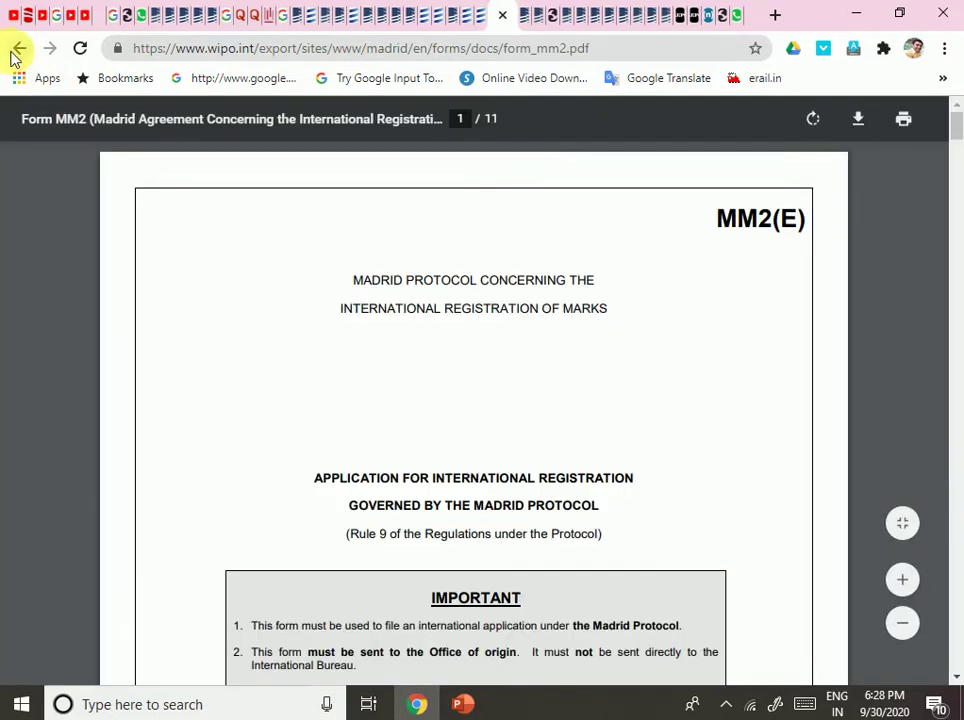
Open the editable MM2 form and download it from the Chrome PDF viewer as form_mm2-editable1.
click(18, 48)
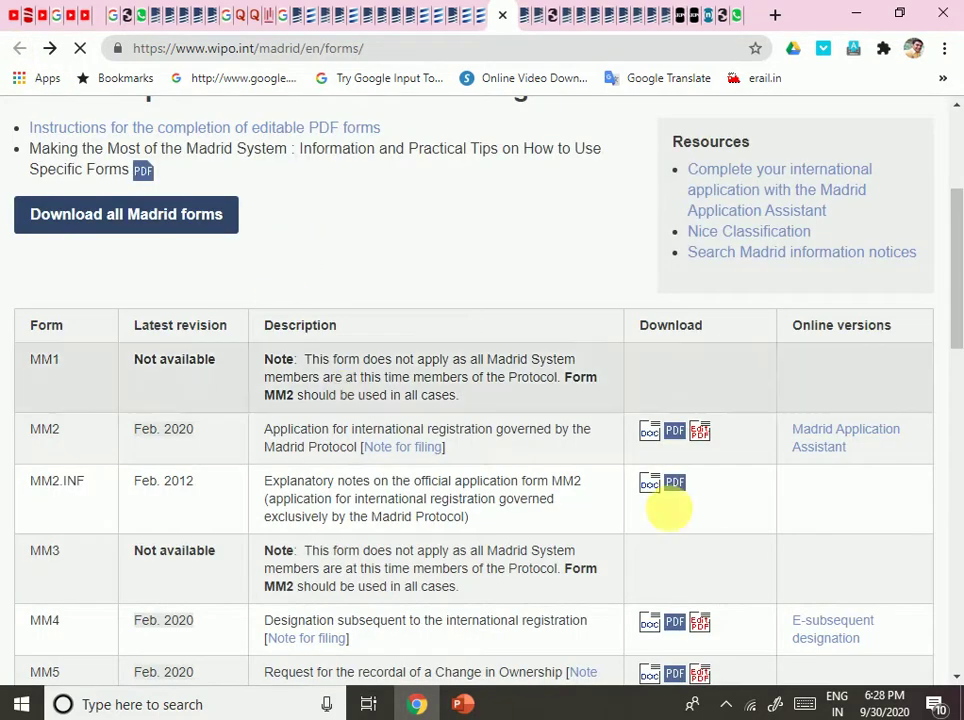
click(707, 443)
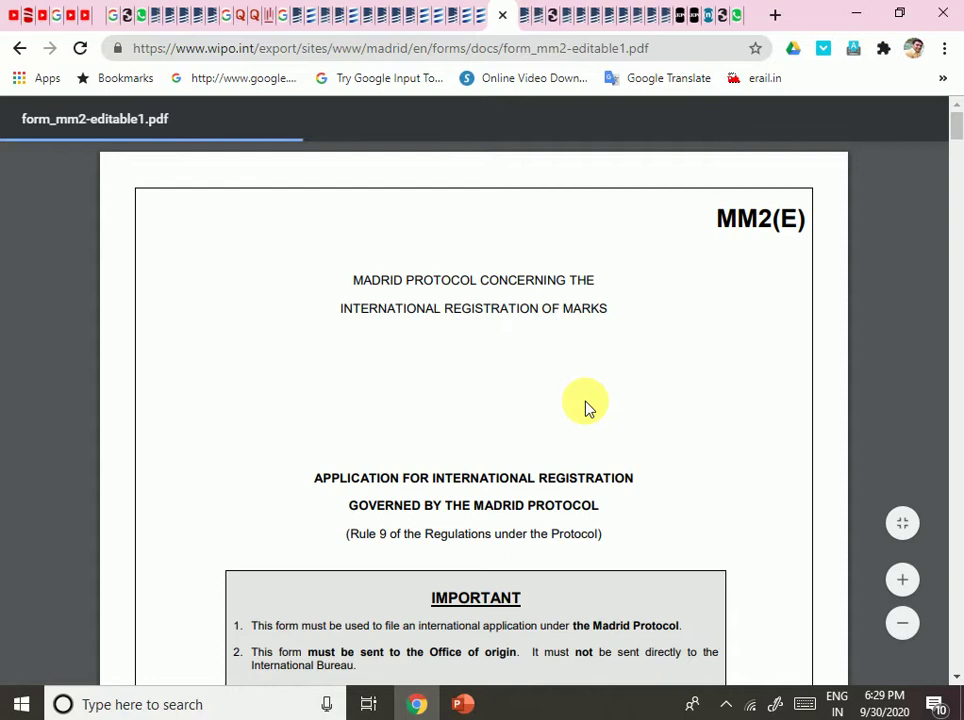
click(488, 17)
click(508, 22)
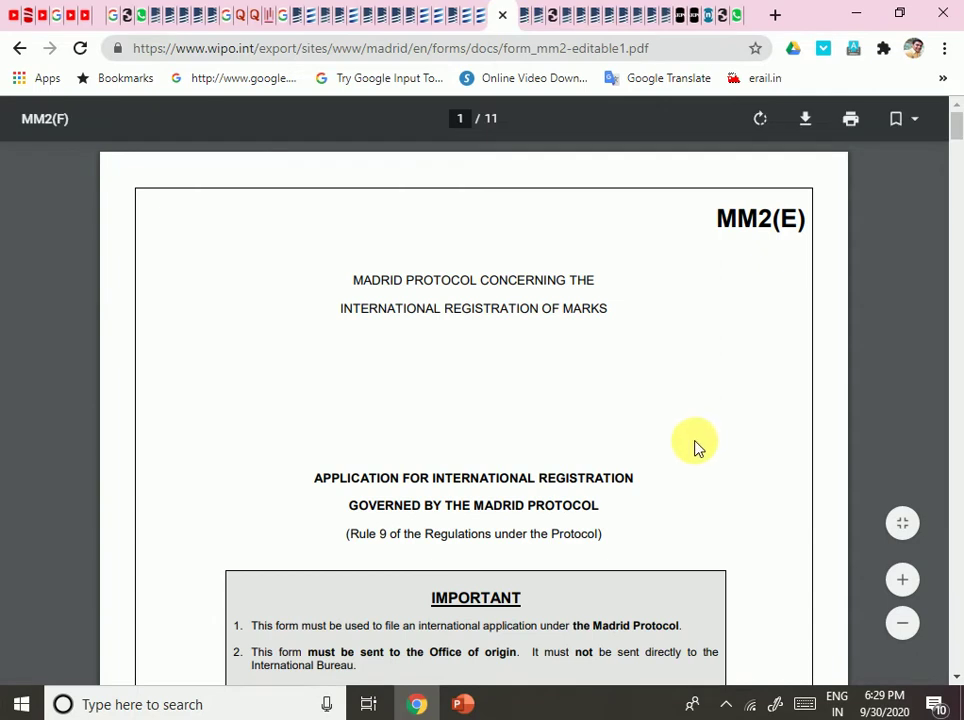
click(806, 124)
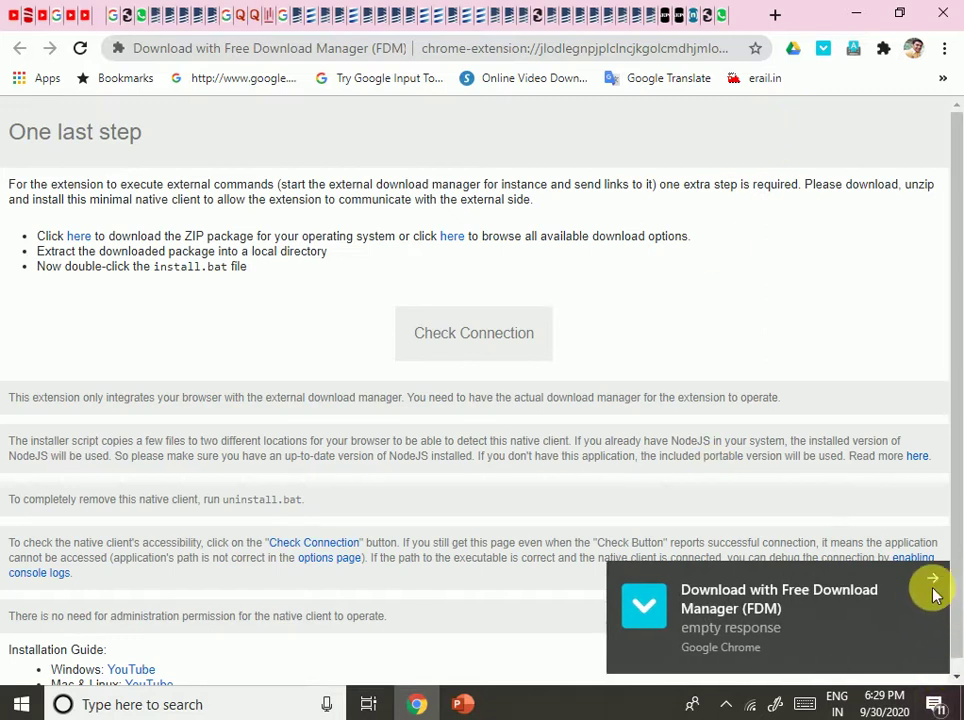
click(931, 578)
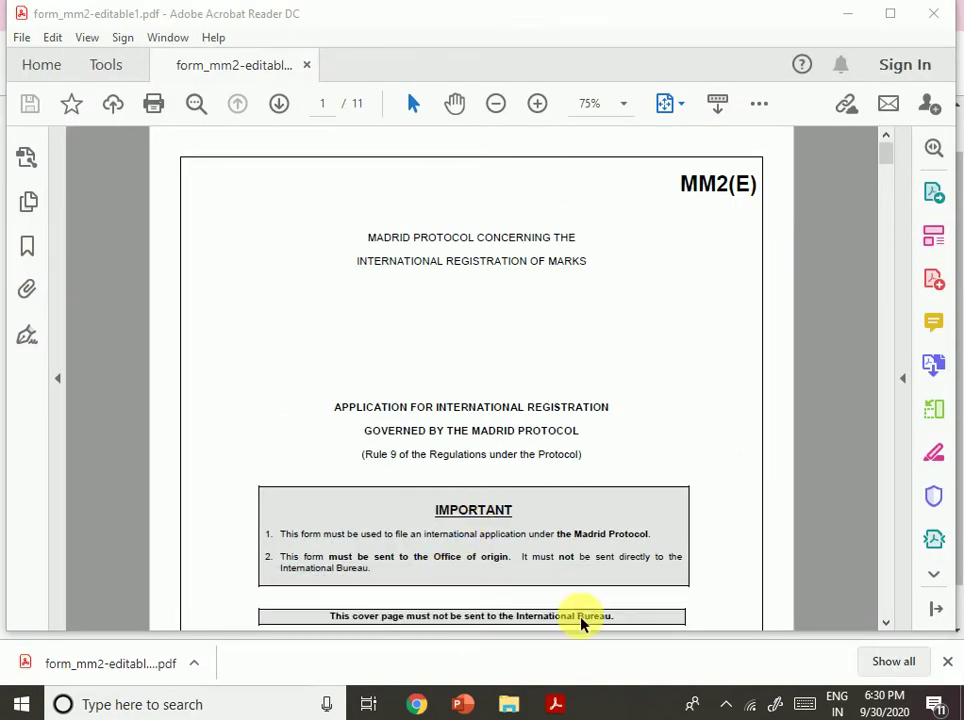
Read the MM2 cover page's IMPORTANT notes about sending the form via the Office of origin.
click(945, 663)
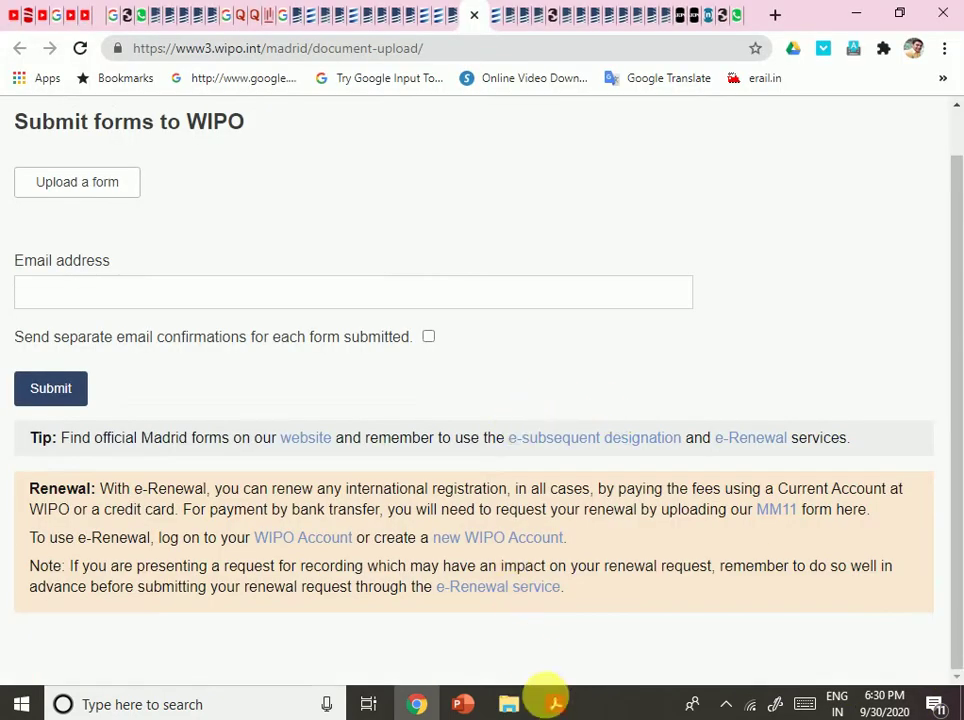
click(555, 702)
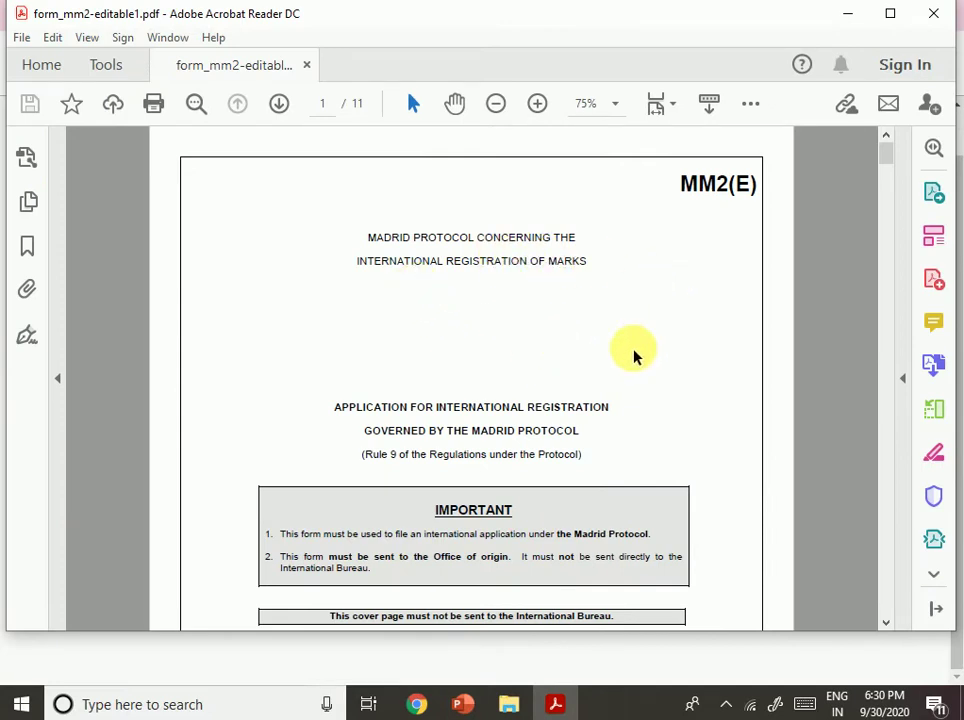
scroll(609, 441, down, 1)
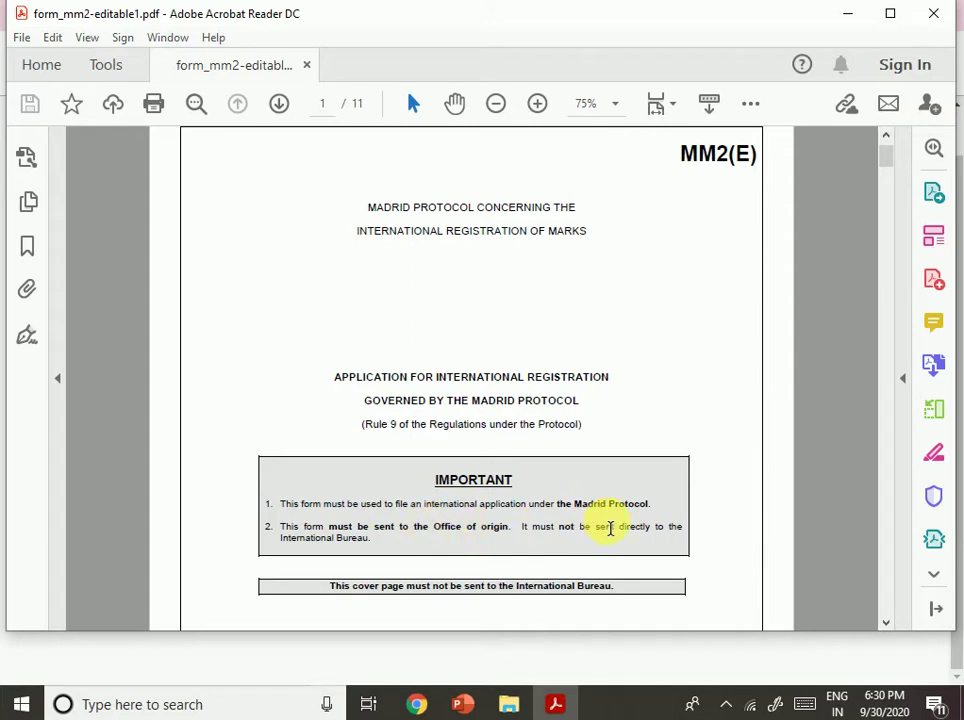
scroll(639, 494, down, 3)
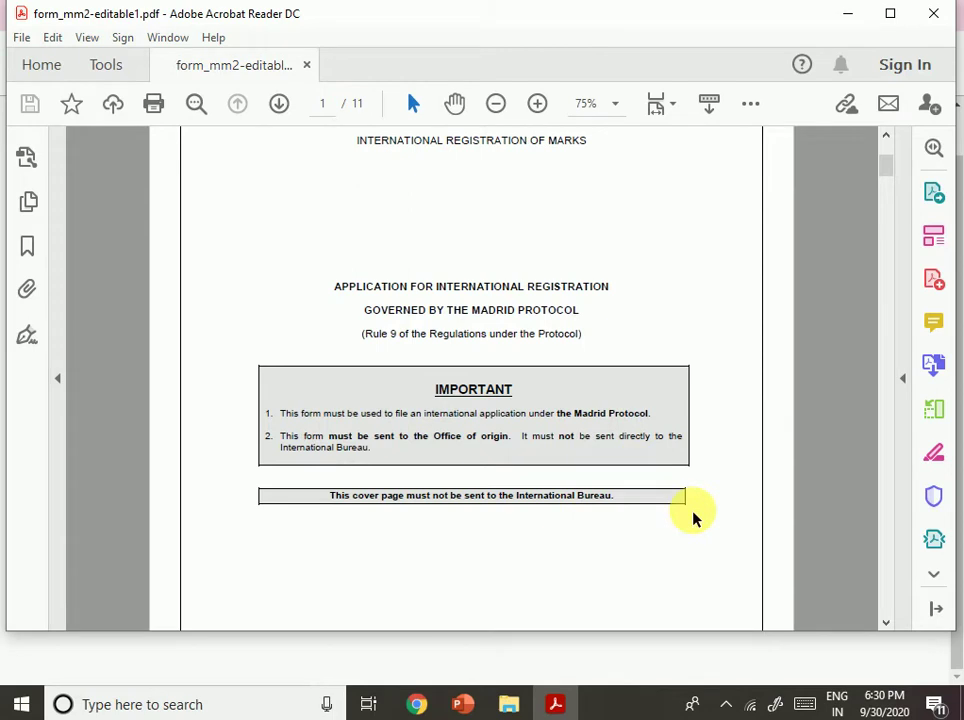
drag(488, 450, 558, 566)
click(382, 542)
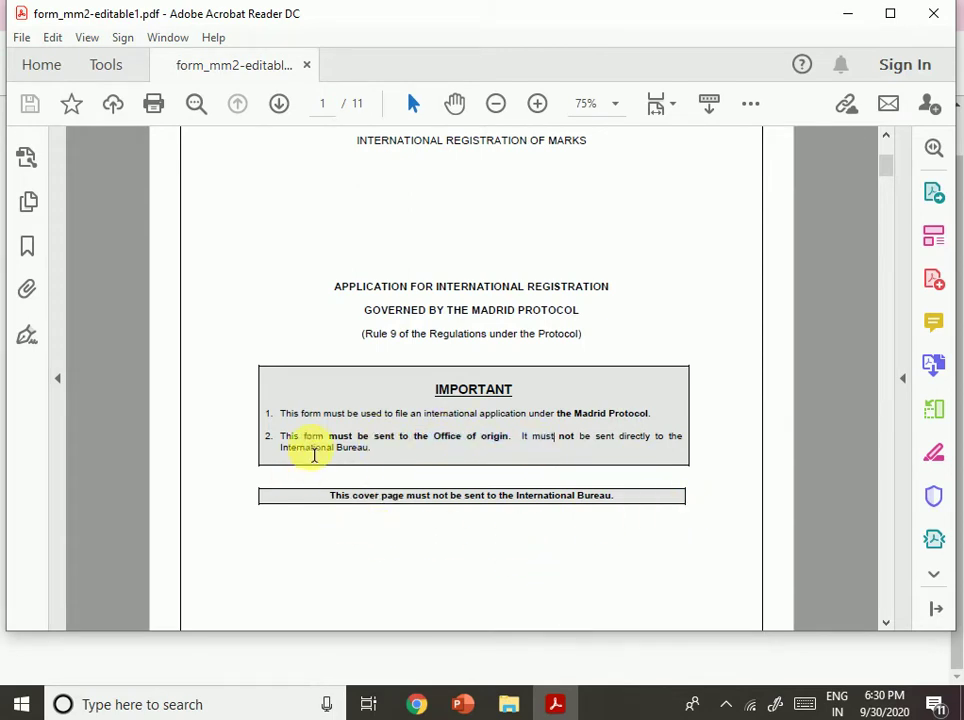
drag(310, 450, 515, 437)
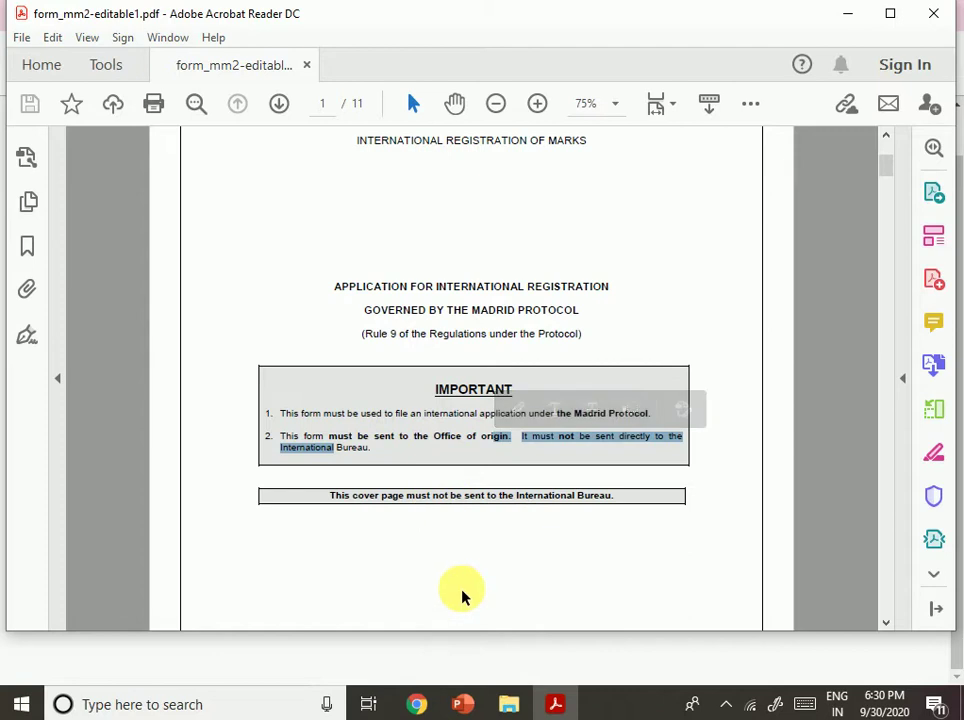
click(551, 519)
Review the WIPO mailing address and open the Madrid contact link on wipo.int.
scroll(550, 519, down, 1)
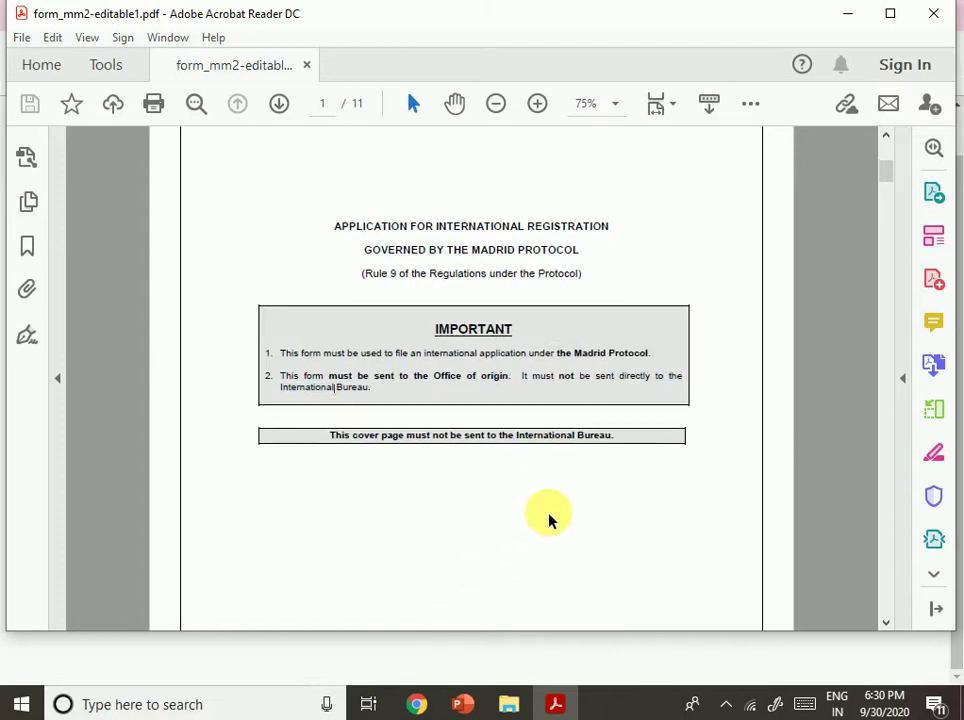
scroll(546, 518, down, 4)
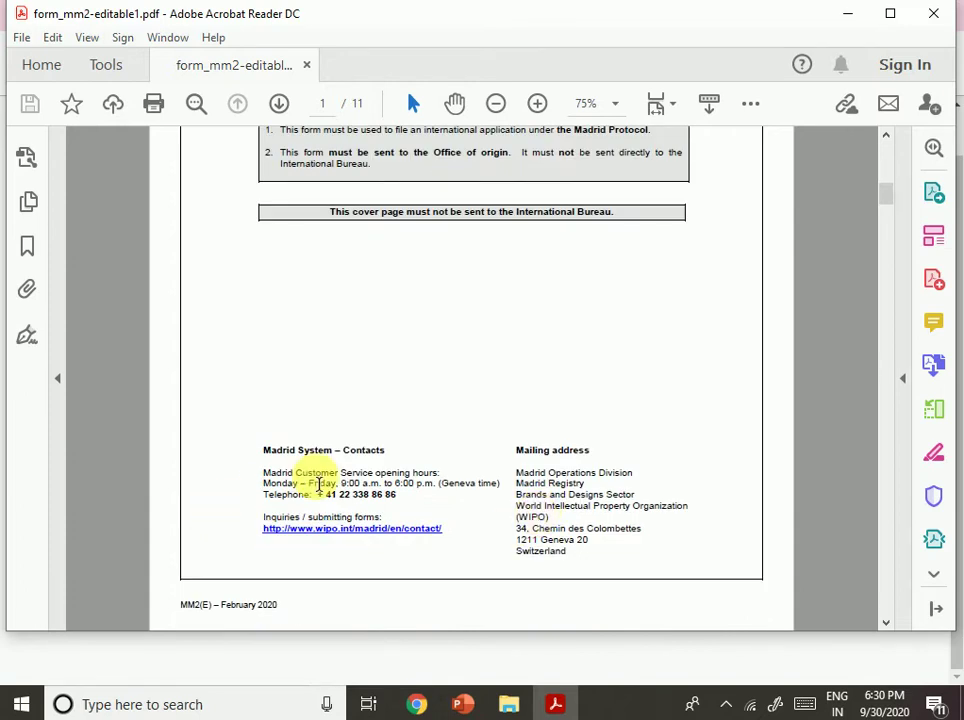
scroll(325, 465, down, 3)
scroll(415, 428, up, 3)
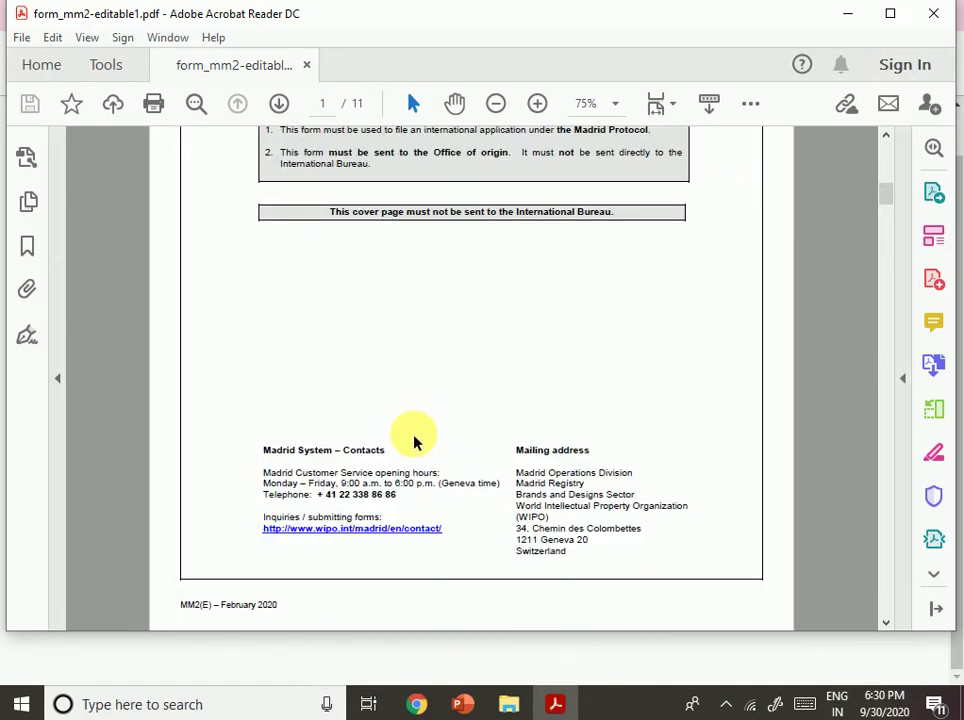
drag(516, 451, 589, 451)
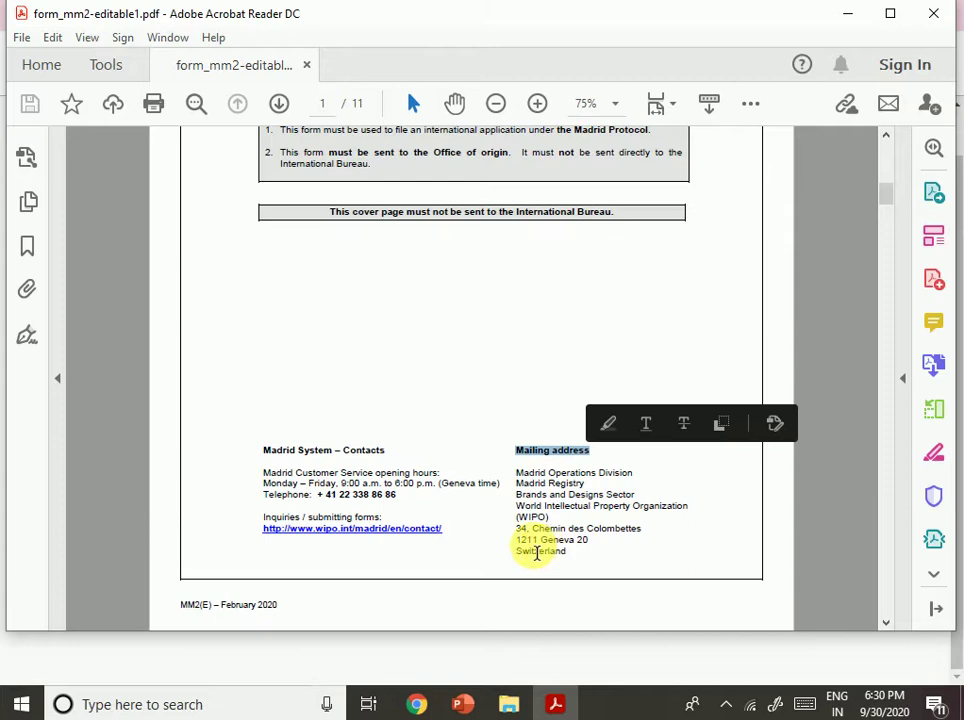
drag(516, 472, 520, 545)
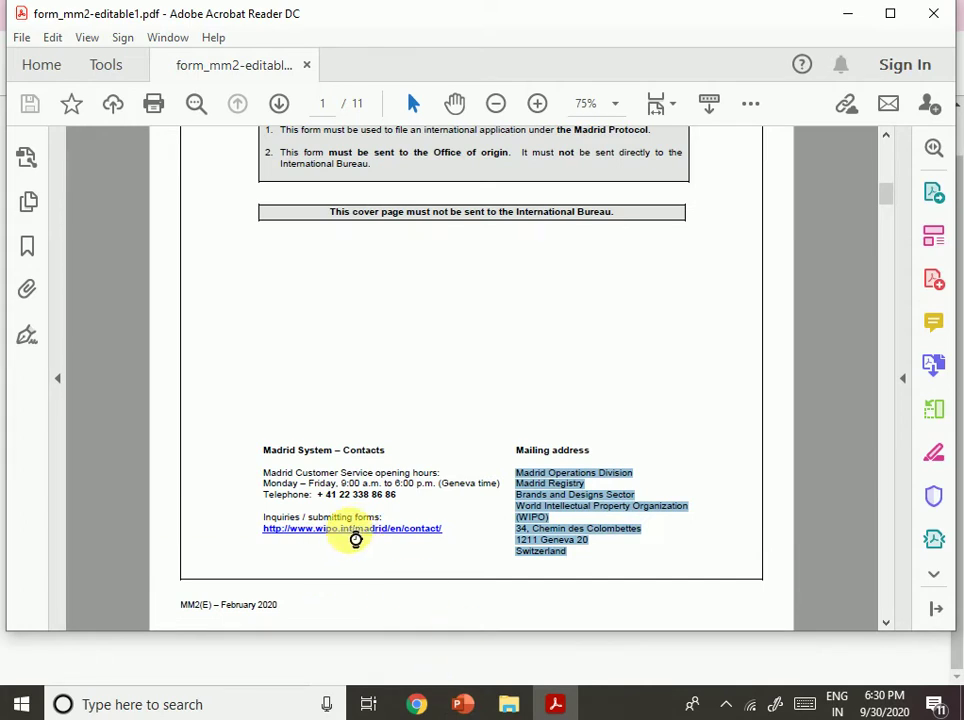
click(354, 532)
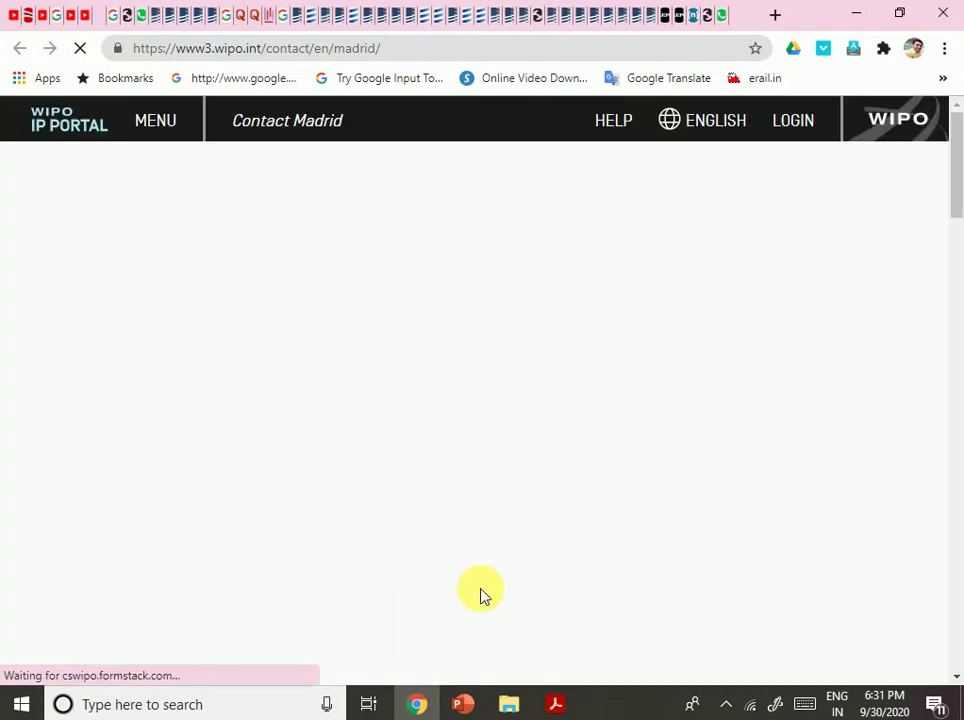
Choose trademark holder and form submission, open Upload a form, then cancel the file picker.
scroll(538, 503, down, 3)
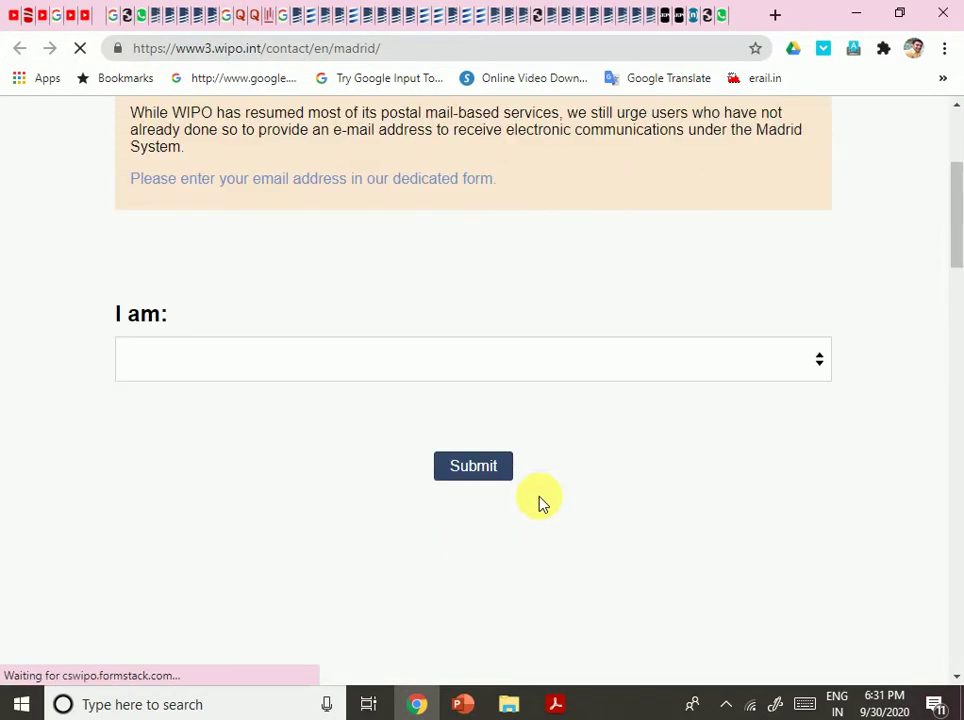
click(594, 360)
click(258, 410)
click(458, 485)
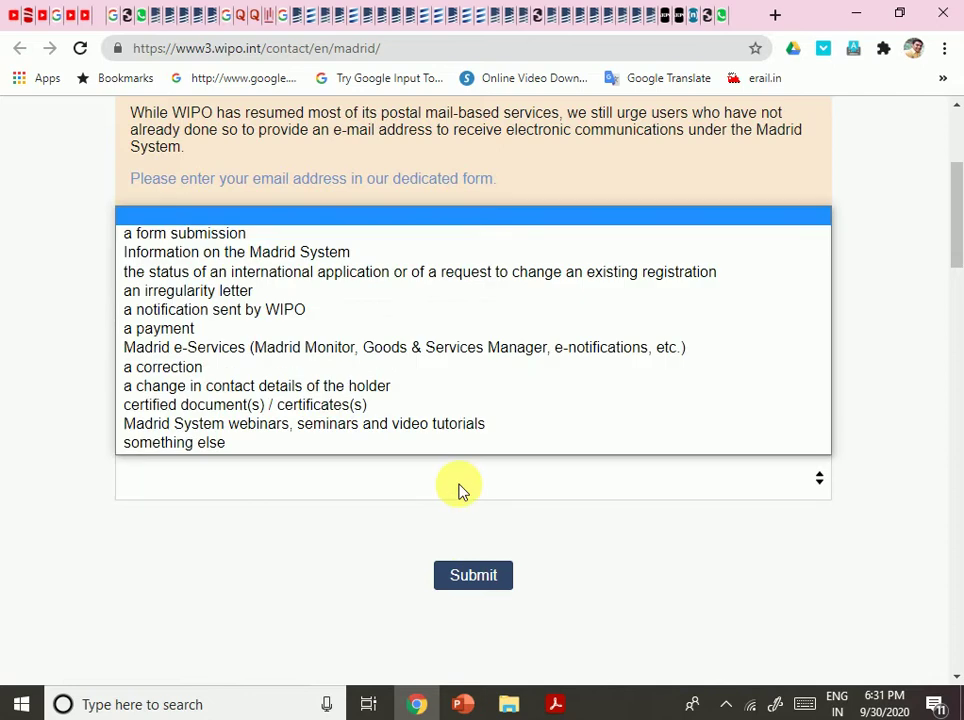
click(329, 232)
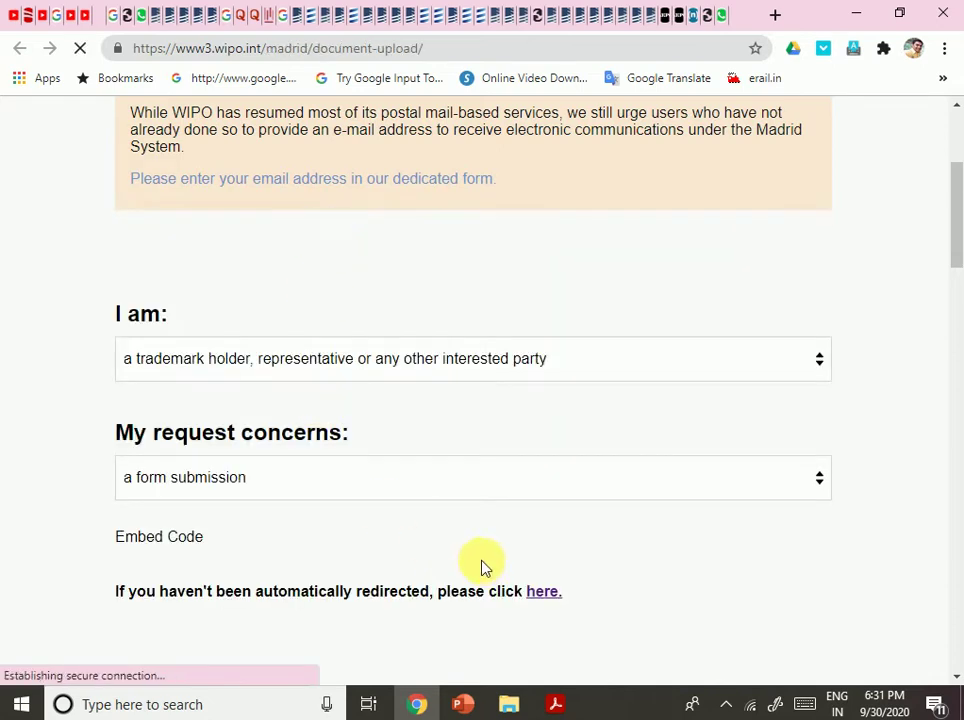
scroll(470, 540, down, 3)
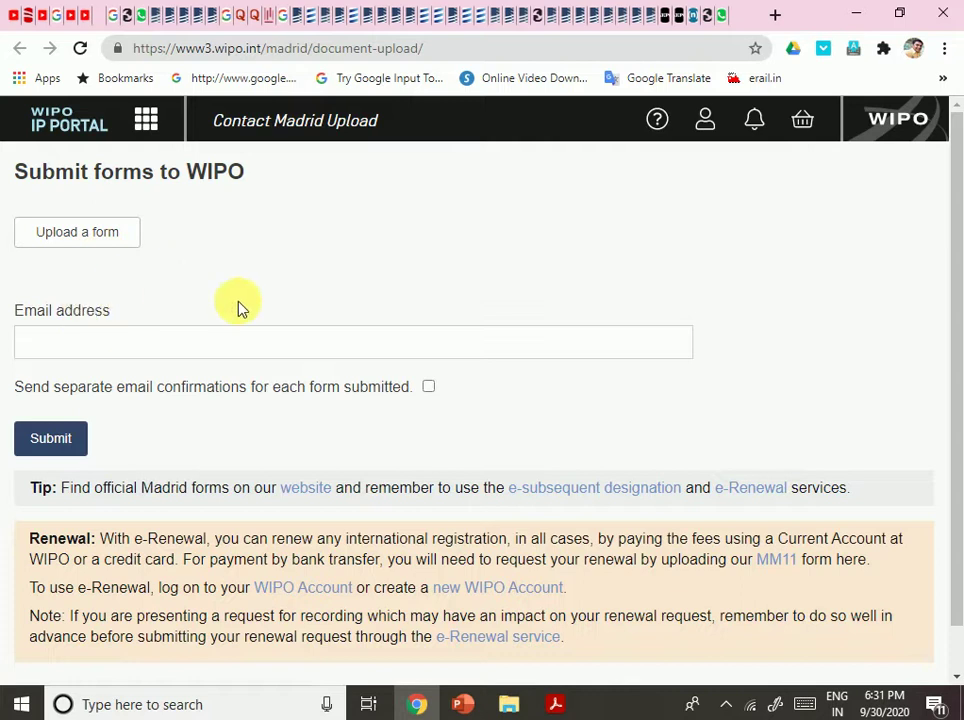
click(104, 246)
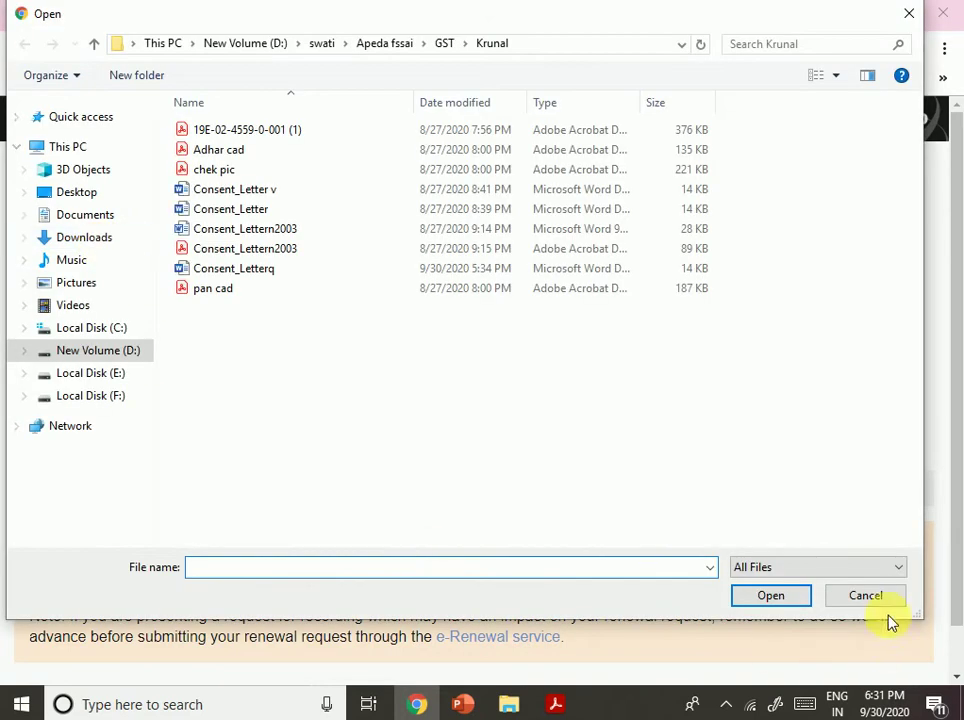
click(878, 606)
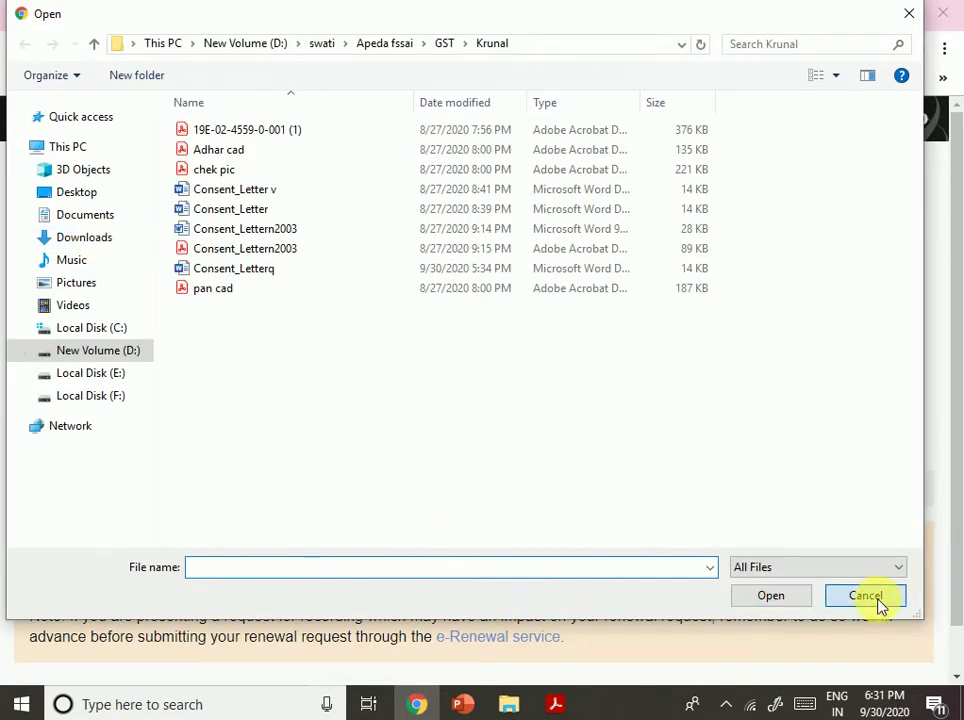
click(176, 355)
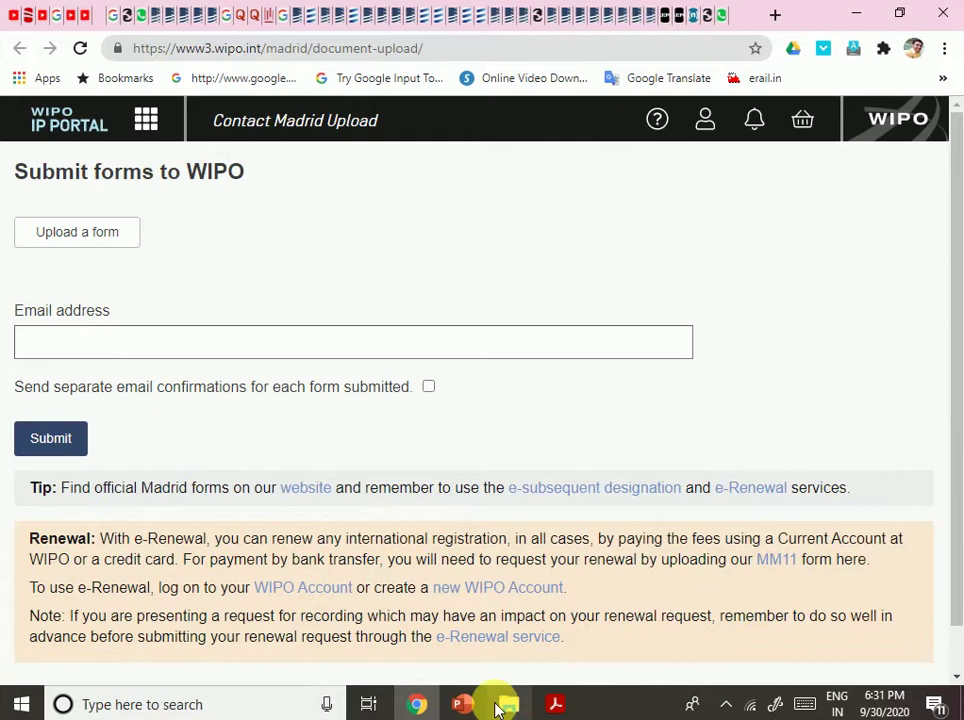
Select India in the section 1 office-of-origin dropdown on MM2 page 2.
click(563, 710)
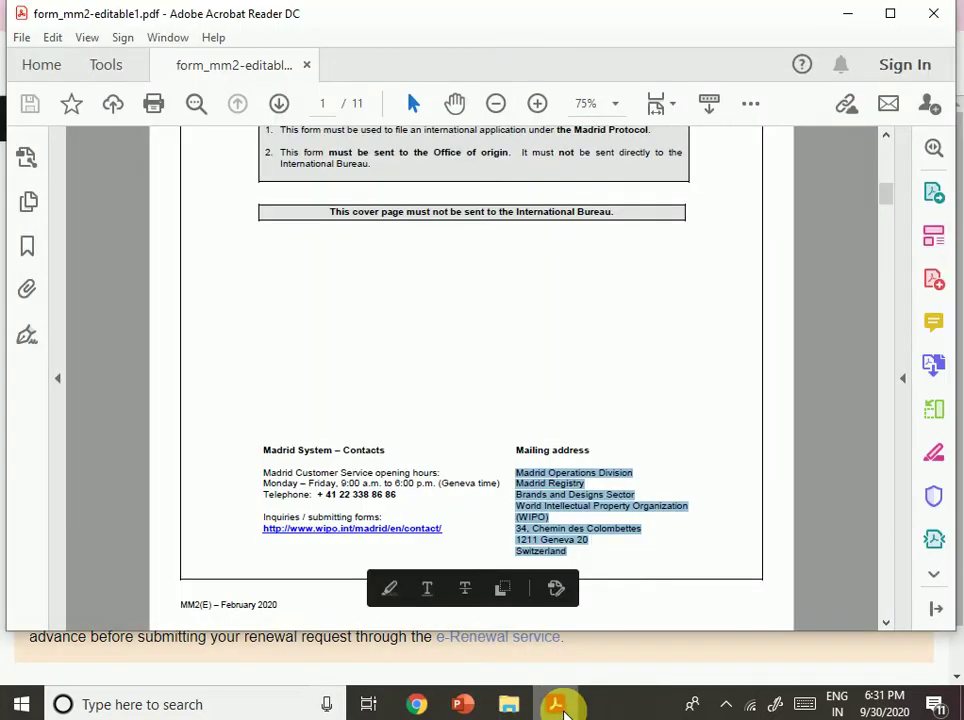
scroll(561, 471, down, 5)
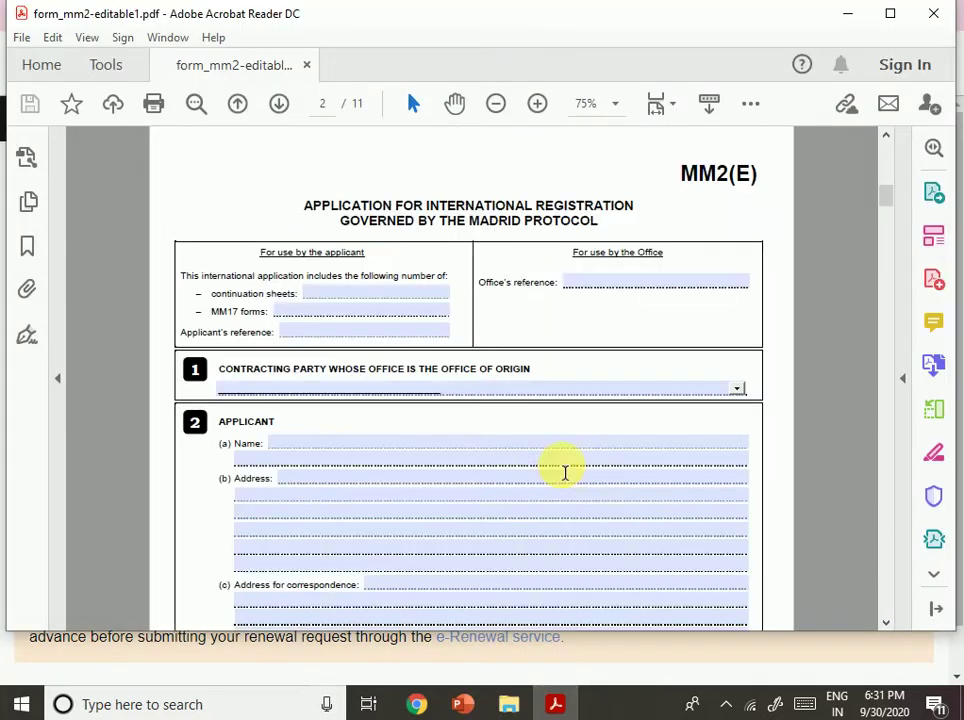
click(428, 336)
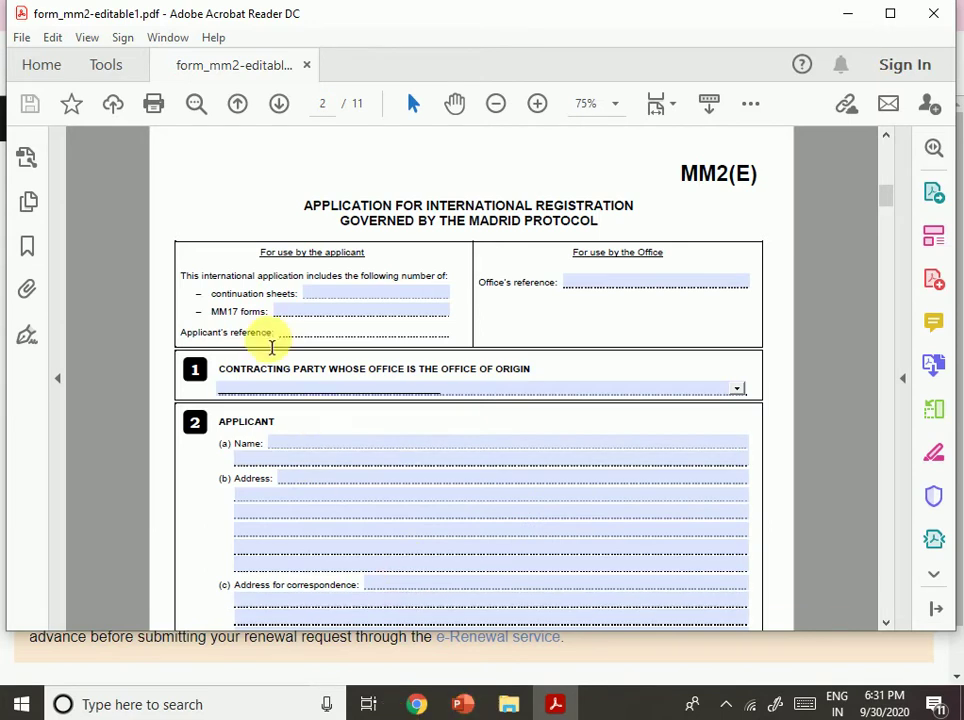
click(346, 297)
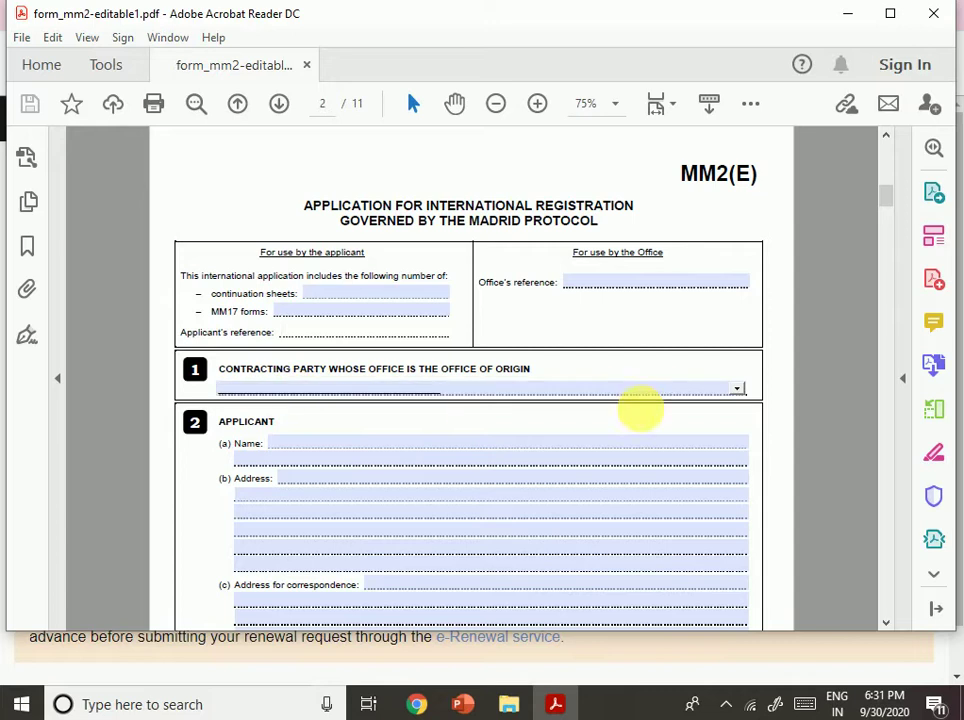
click(734, 397)
click(734, 396)
click(734, 397)
scroll(478, 275, down, 5)
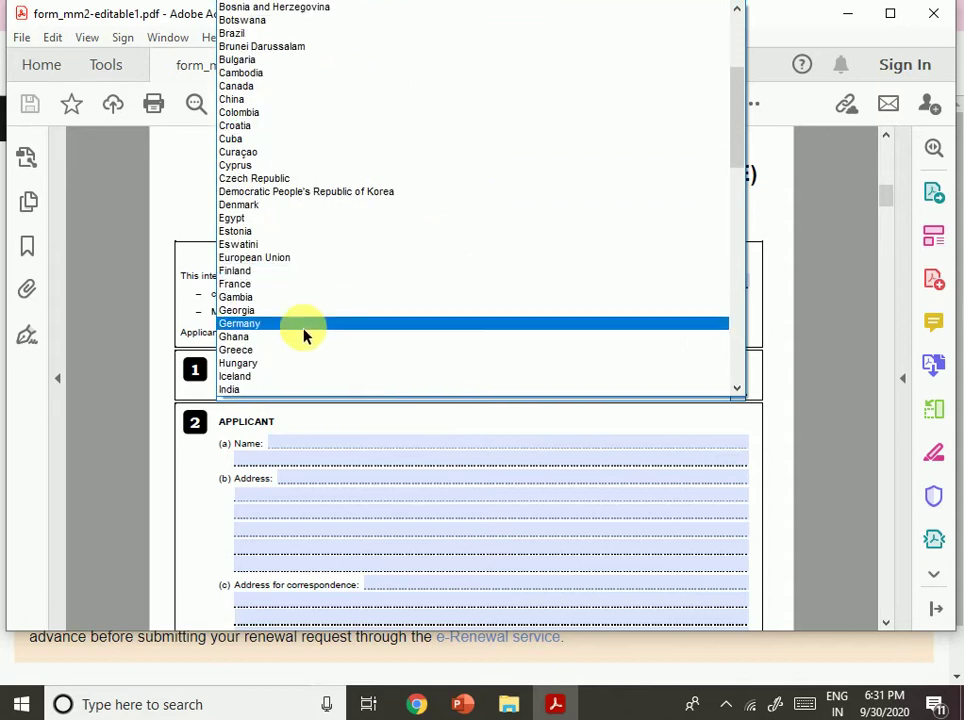
scroll(370, 301, down, 6)
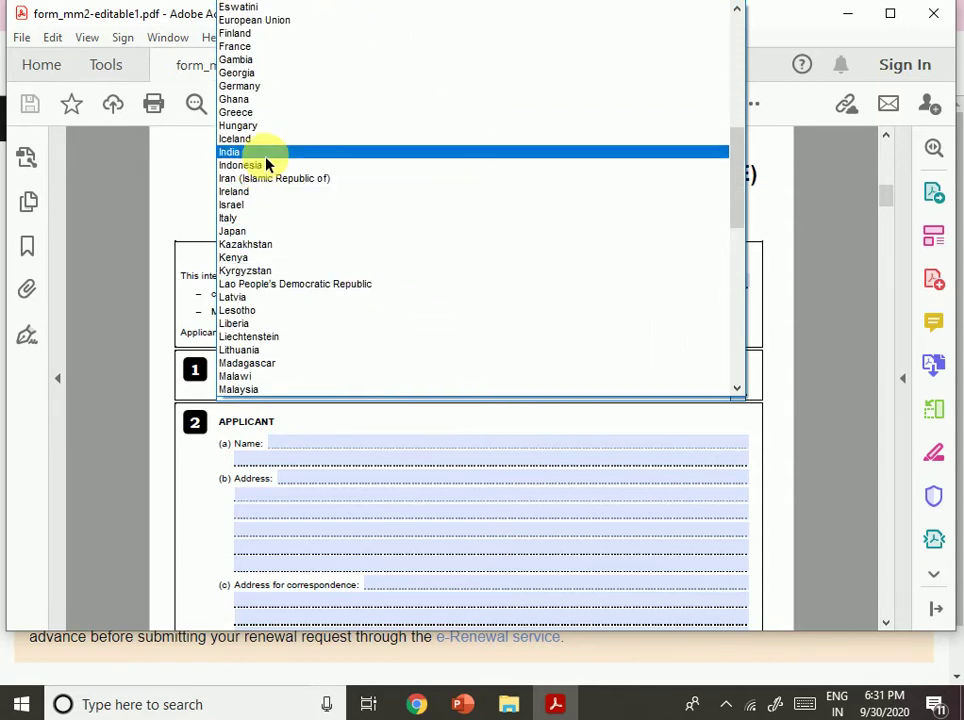
click(265, 157)
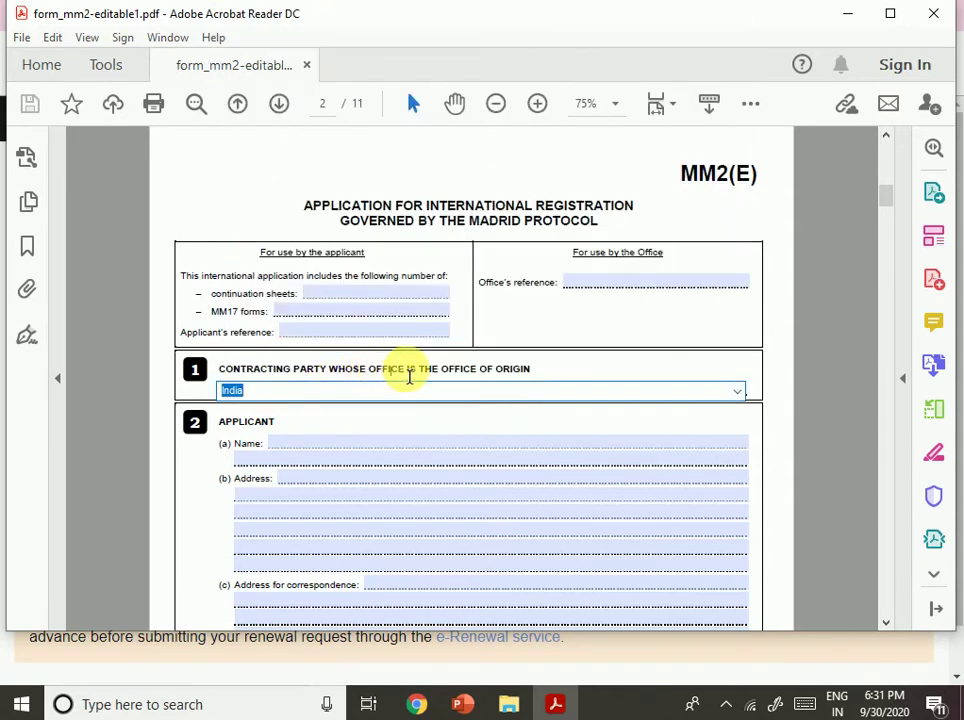
drag(368, 369, 530, 369)
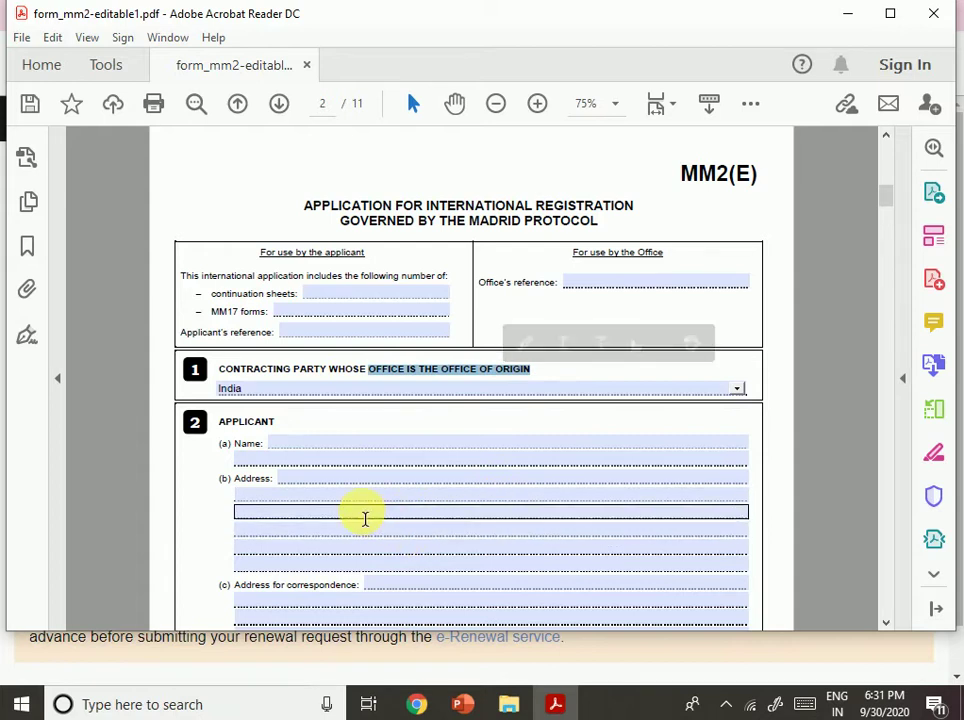
Enter the applicant's name in 2(a) and full postal address in 2(b).
click(382, 480)
click(342, 457)
click(336, 449)
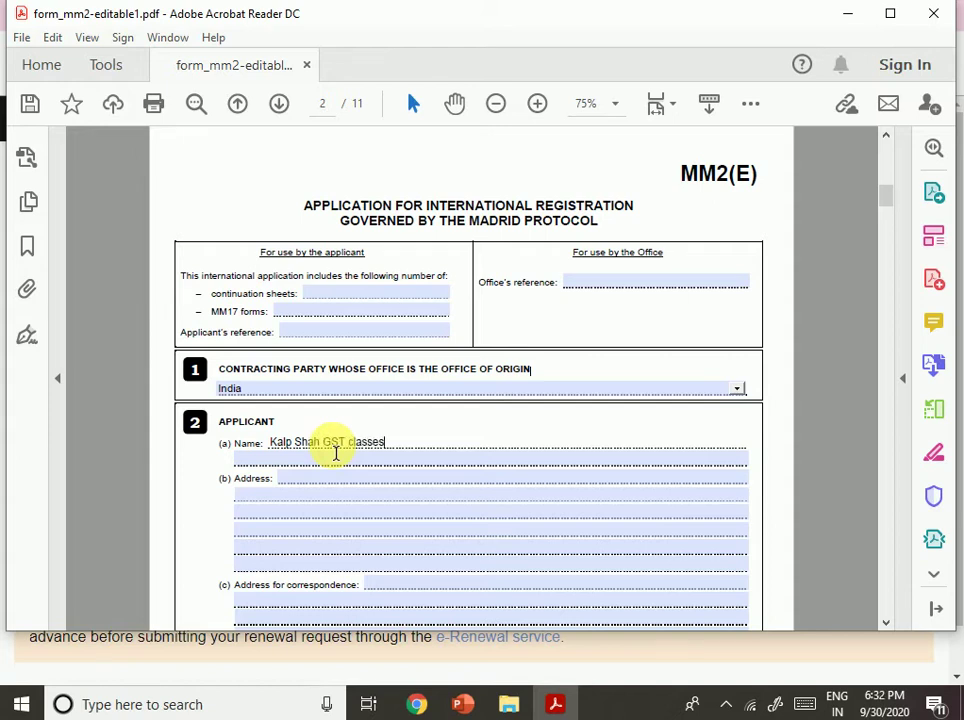
key(Tab)
key(Tab)
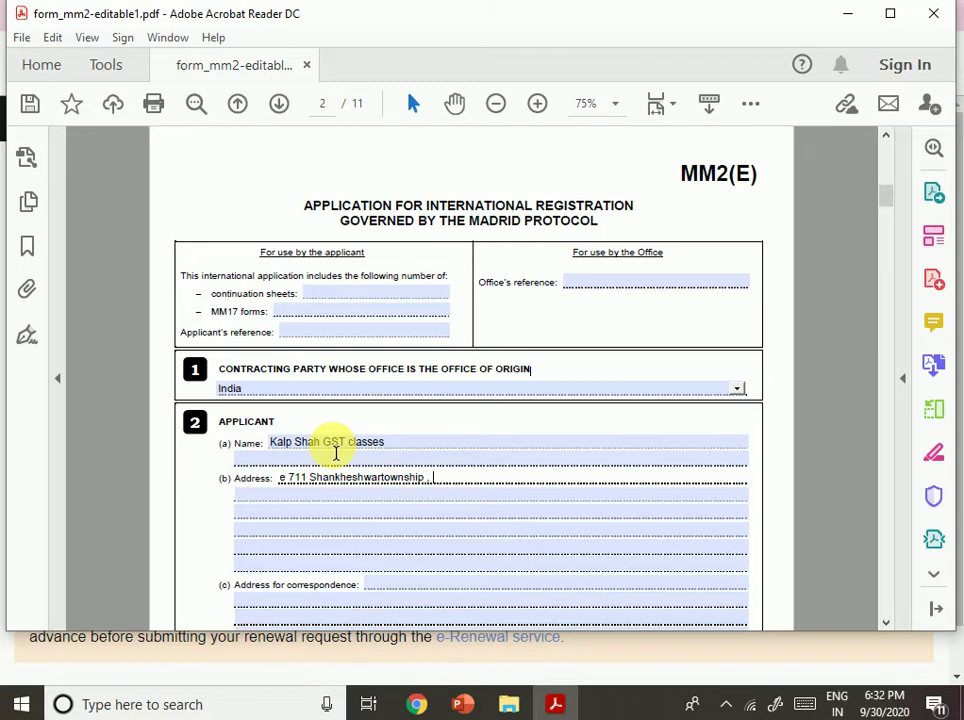
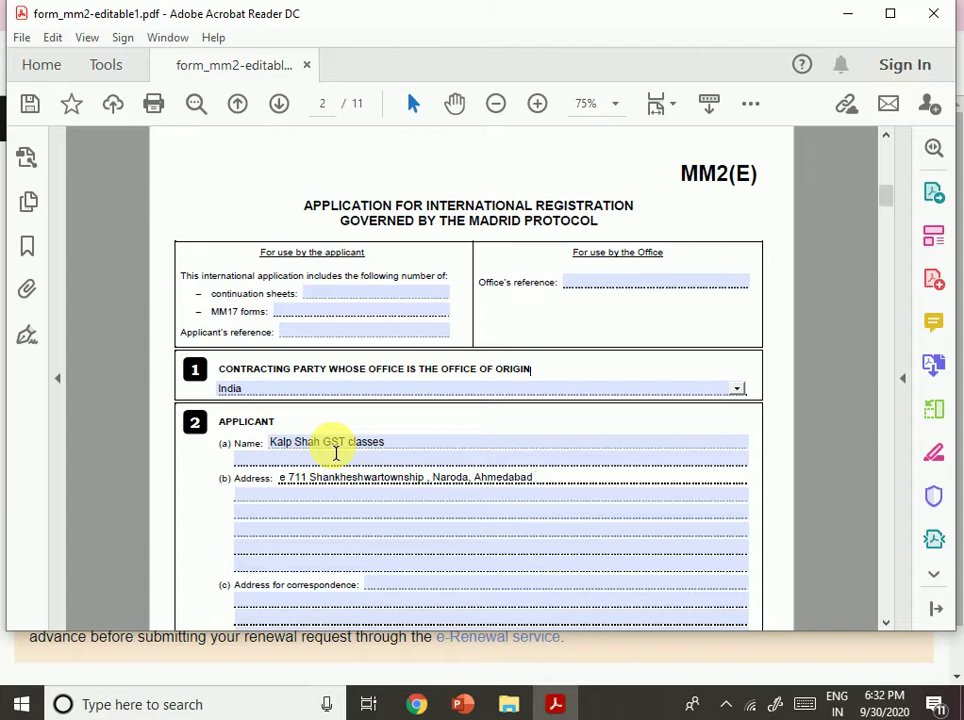
scroll(336, 453, down, 1)
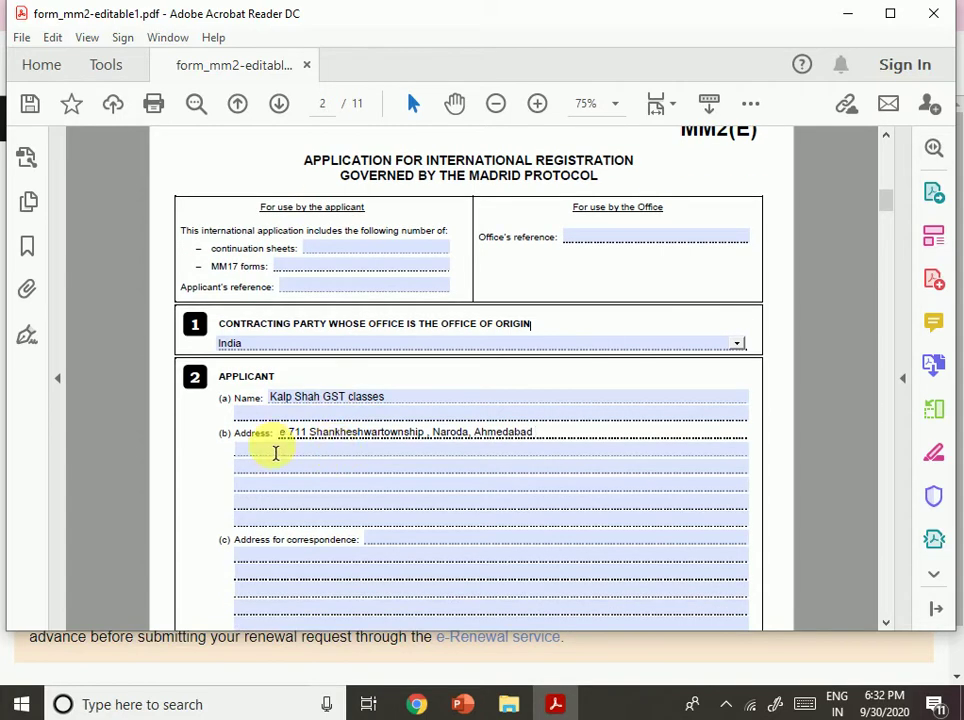
drag(288, 436, 526, 440)
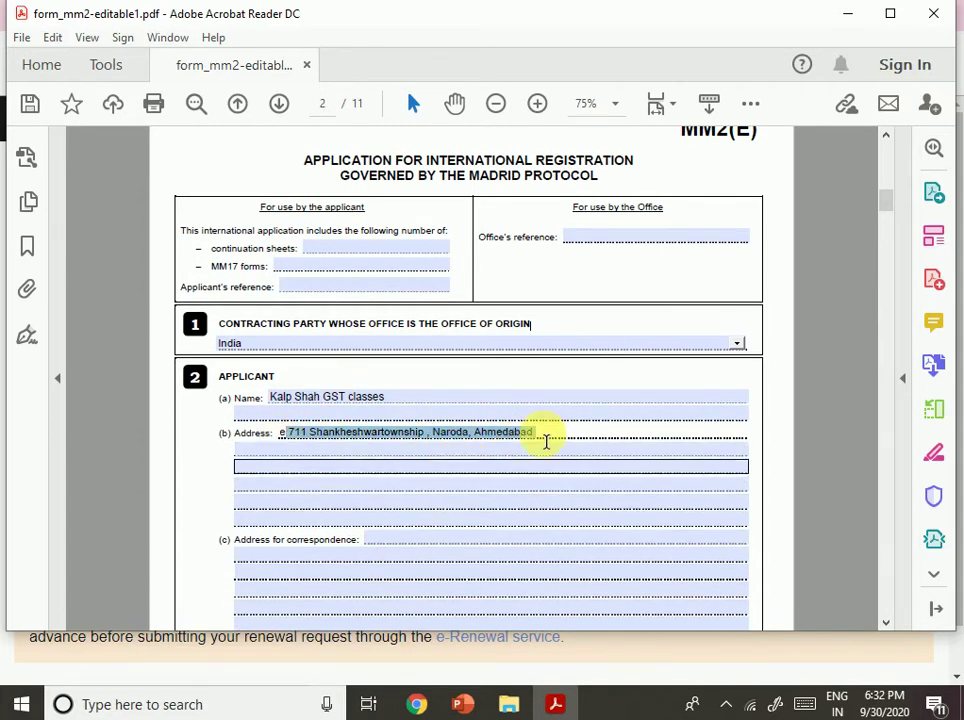
click(547, 441)
drag(281, 437, 560, 445)
click(554, 440)
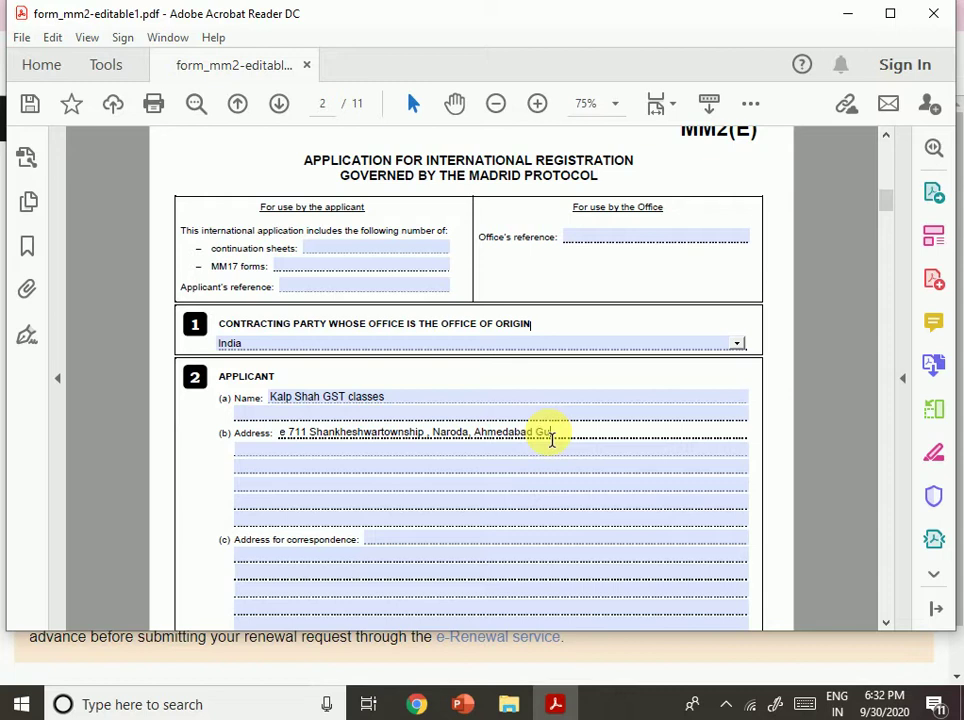
text(Gujarat India 382330)
Copy the applicant's address into the 2(c) Address for correspondence field.
drag(650, 438, 204, 439)
key(ctrl+c)
click(413, 541)
key(ctrl+v)
scroll(485, 563, down, 1)
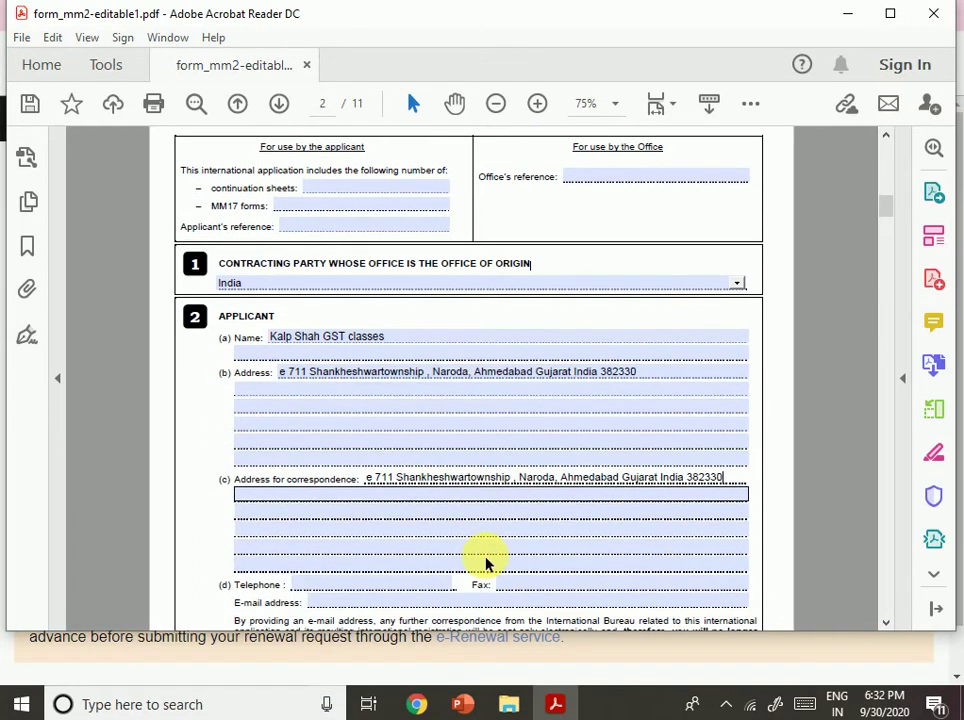
scroll(485, 563, down, 1)
click(405, 523)
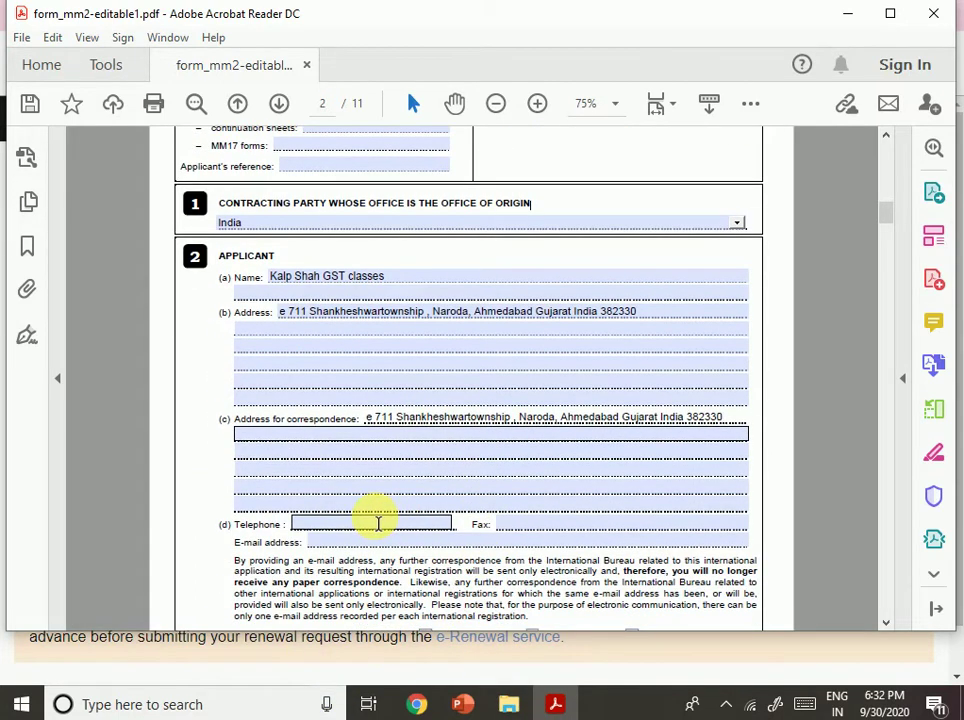
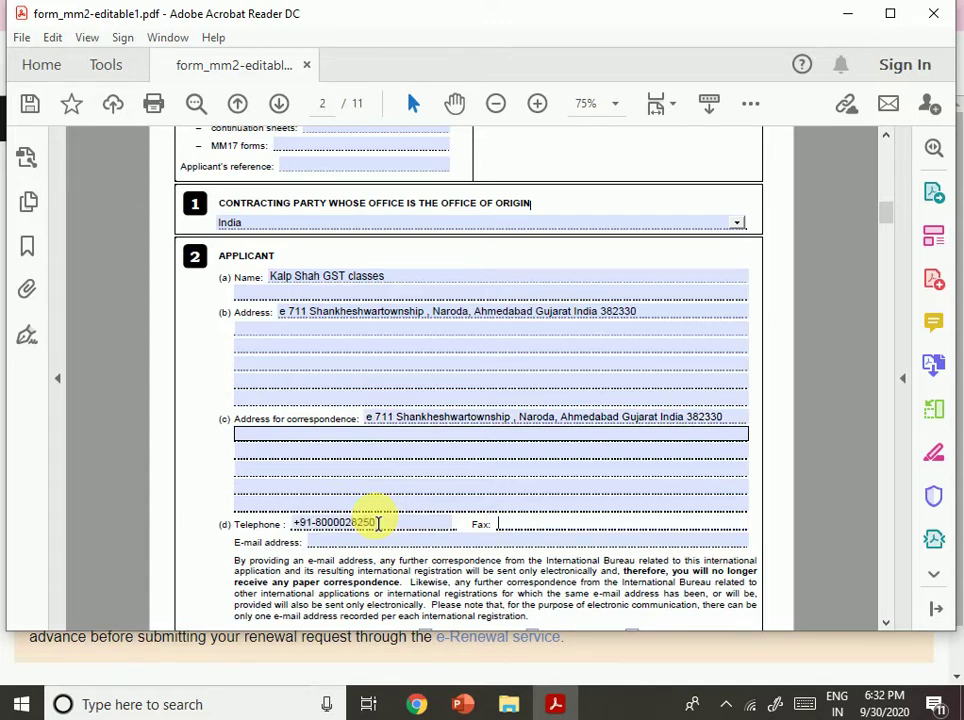
Enter the applicant's telephone number and e-mail address.
scroll(380, 520, down, 1)
click(390, 500)
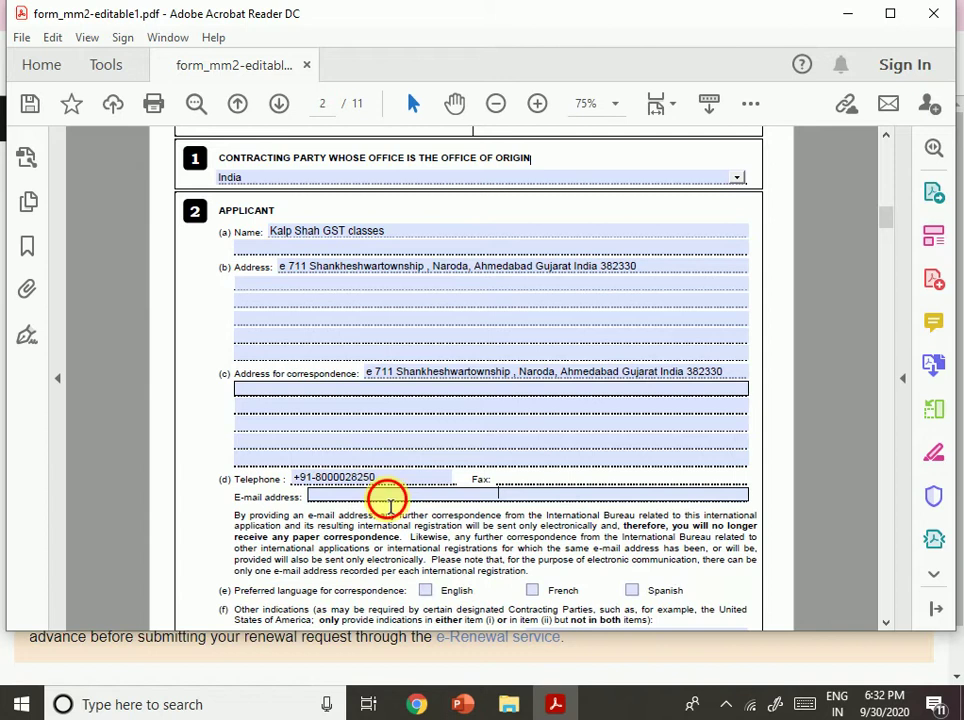
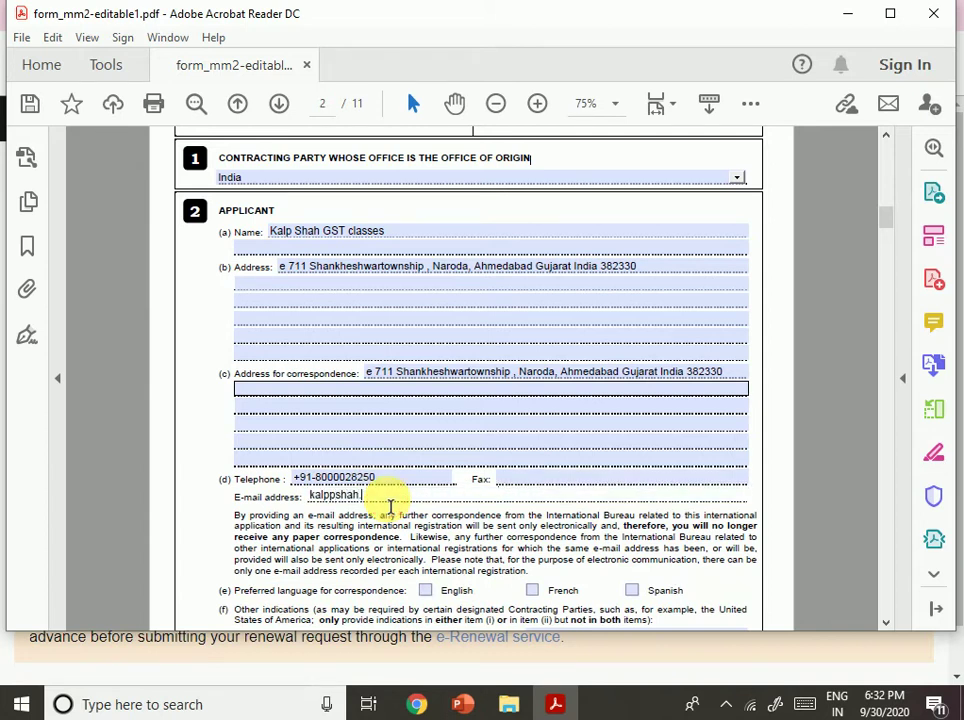
Tick English as the language of correspondence.
key(Tab)
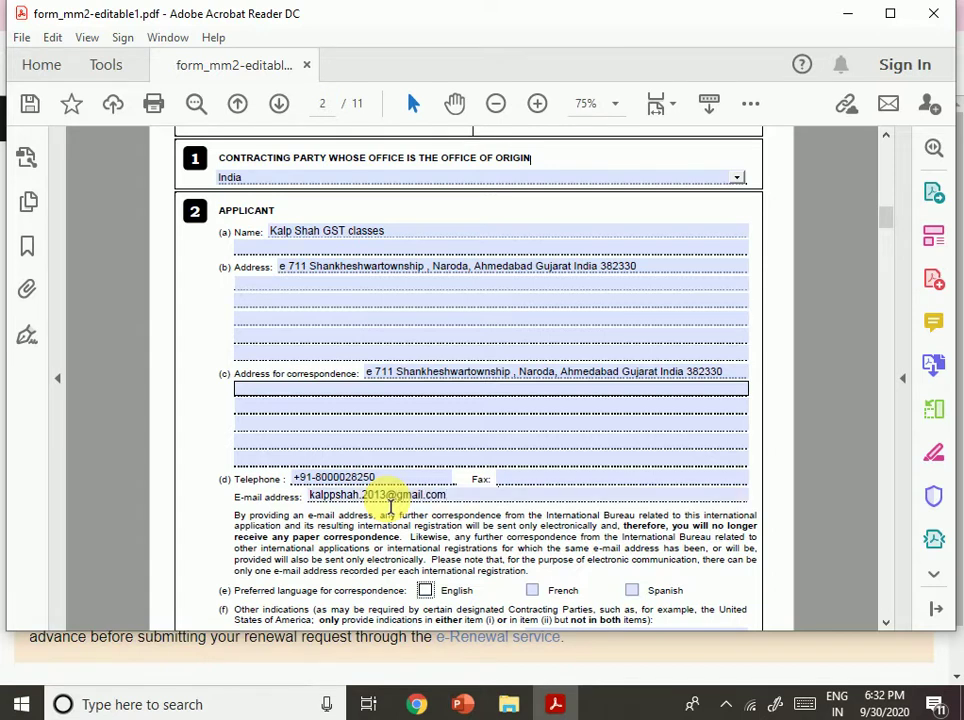
scroll(390, 505, down, 1)
scroll(465, 525, down, 2)
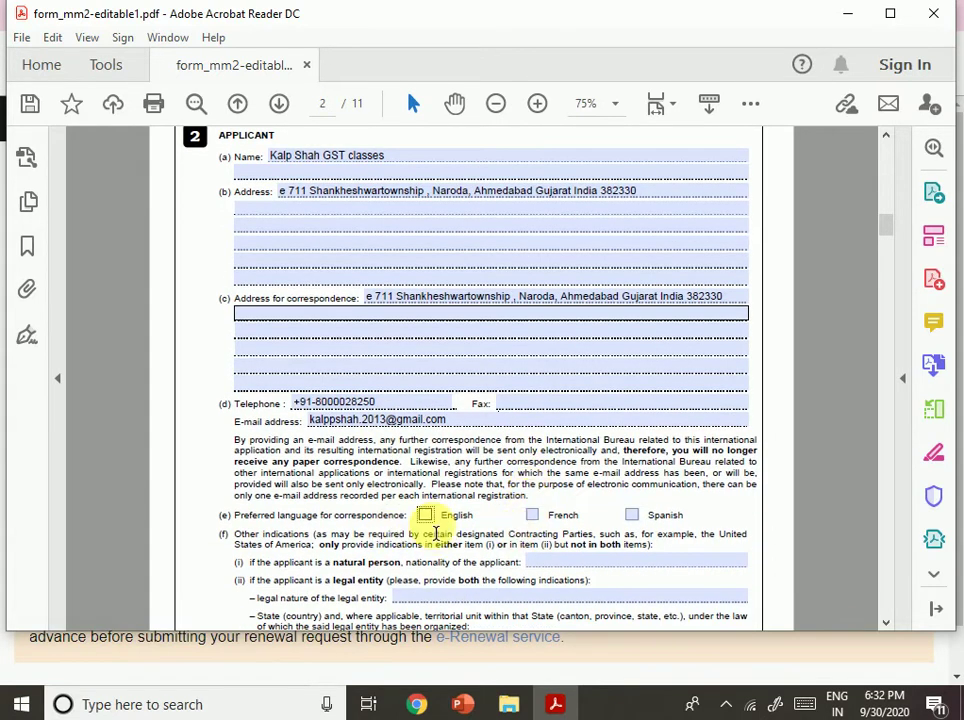
click(426, 515)
scroll(549, 491, down, 2)
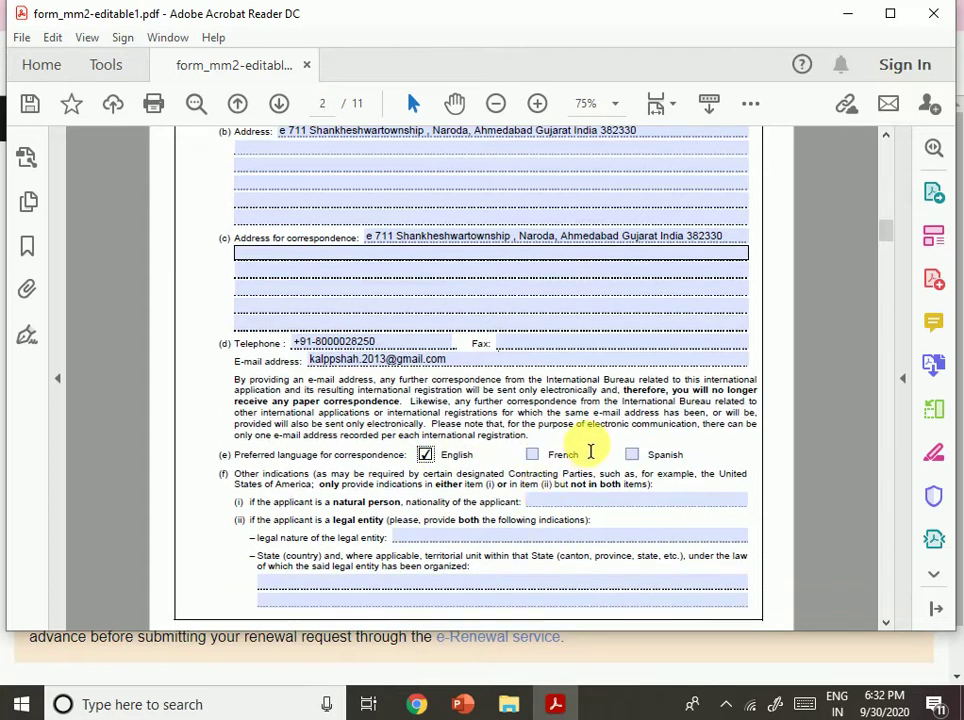
scroll(589, 452, down, 2)
scroll(583, 452, up, 2)
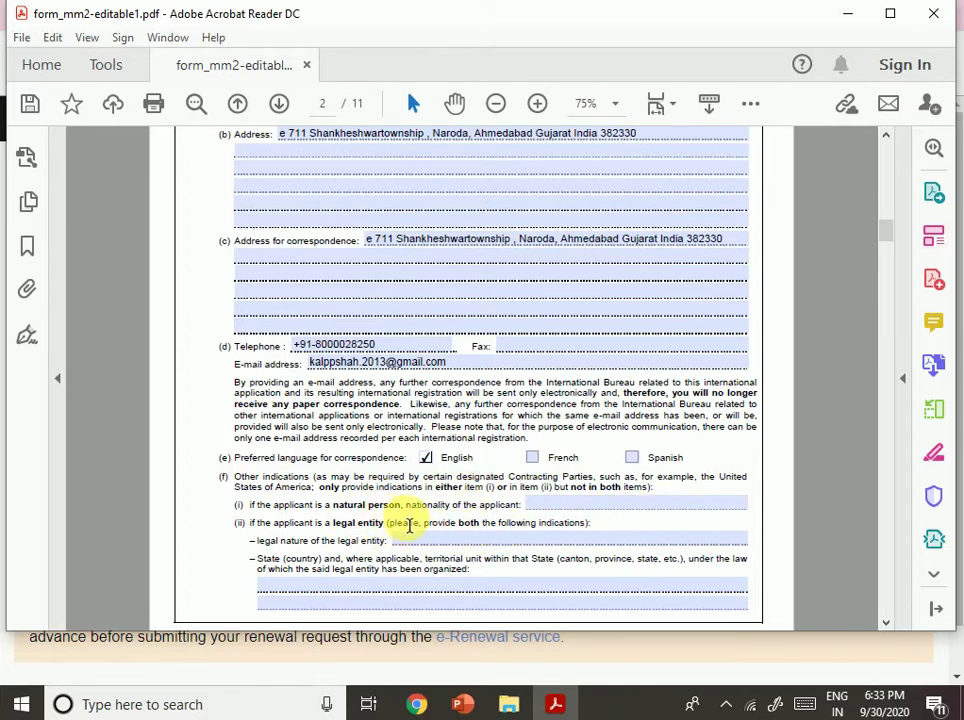
Review the item 2(f) fields, noting that only item (i) or (ii) should be filled.
click(565, 504)
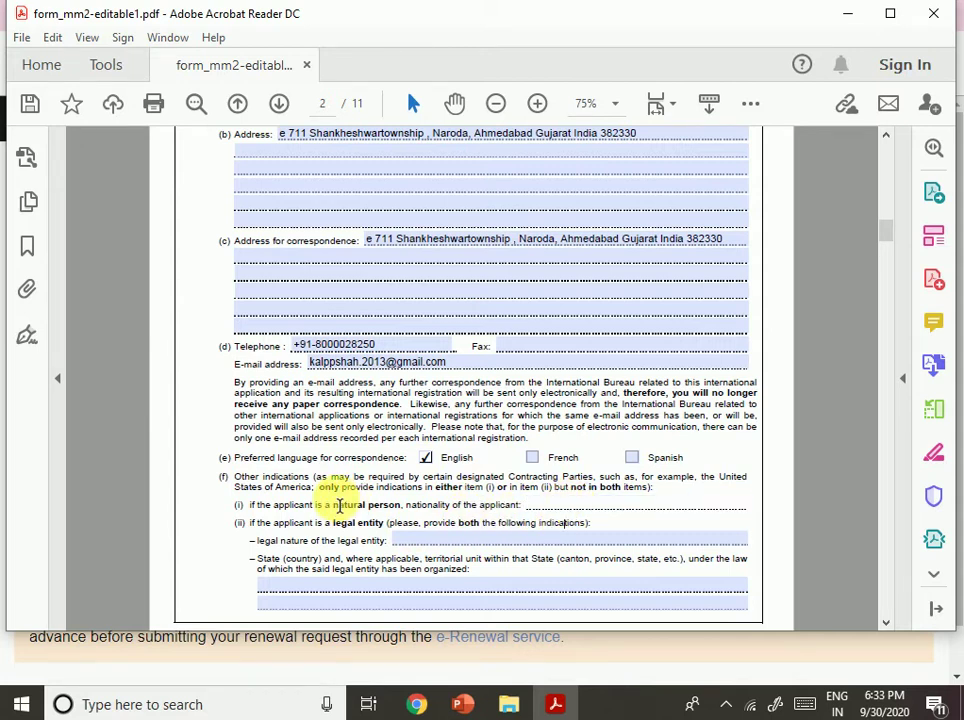
drag(368, 477, 494, 488)
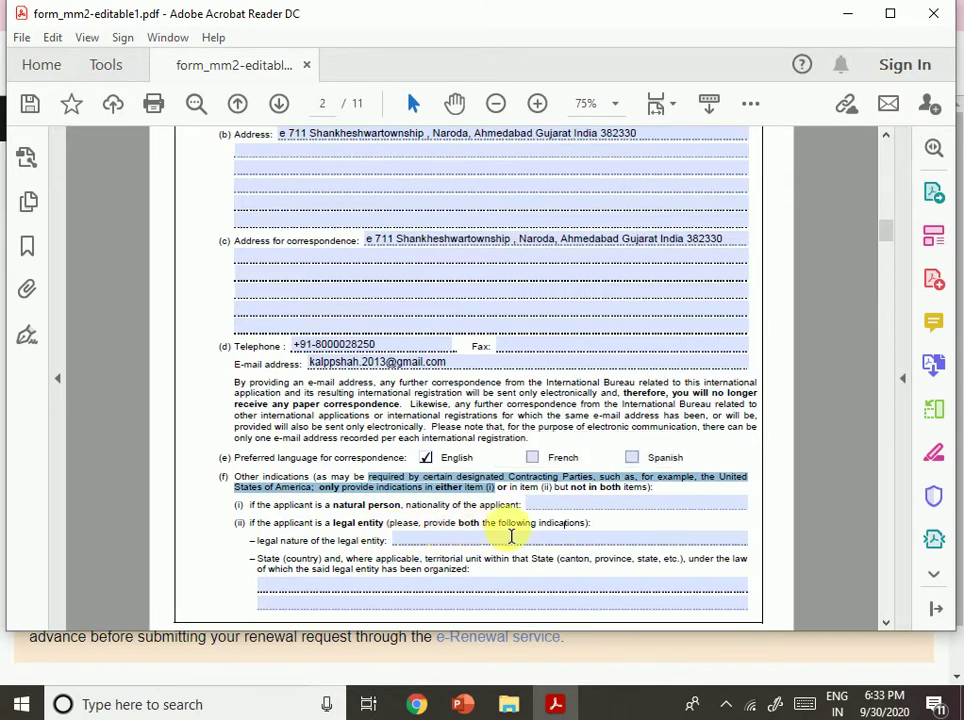
drag(537, 523, 510, 523)
click(426, 545)
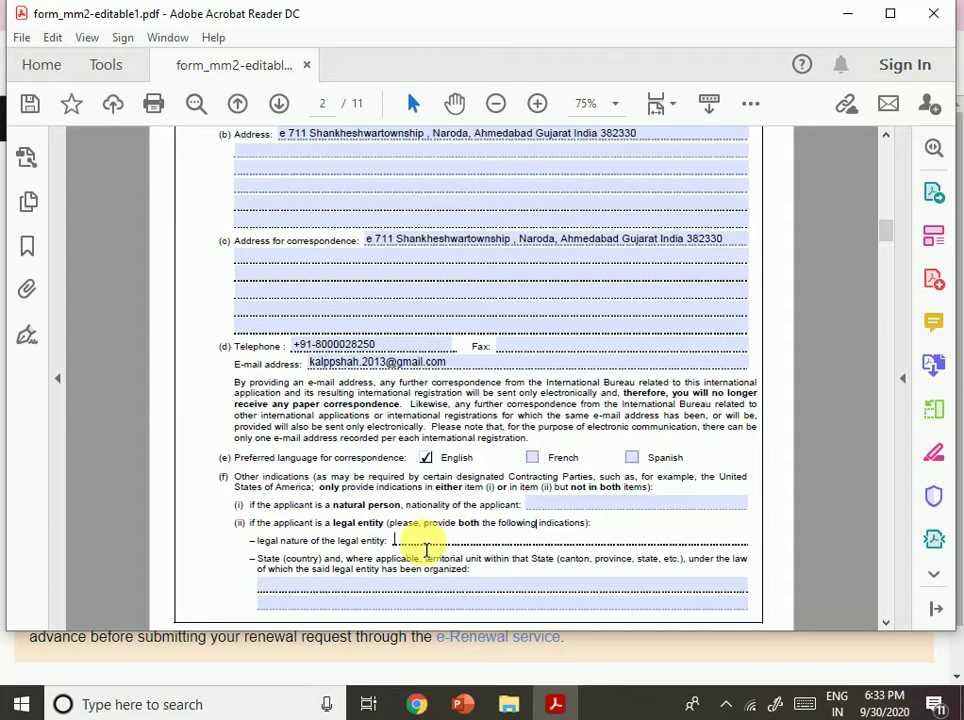
scroll(426, 549, down, 1)
click(430, 585)
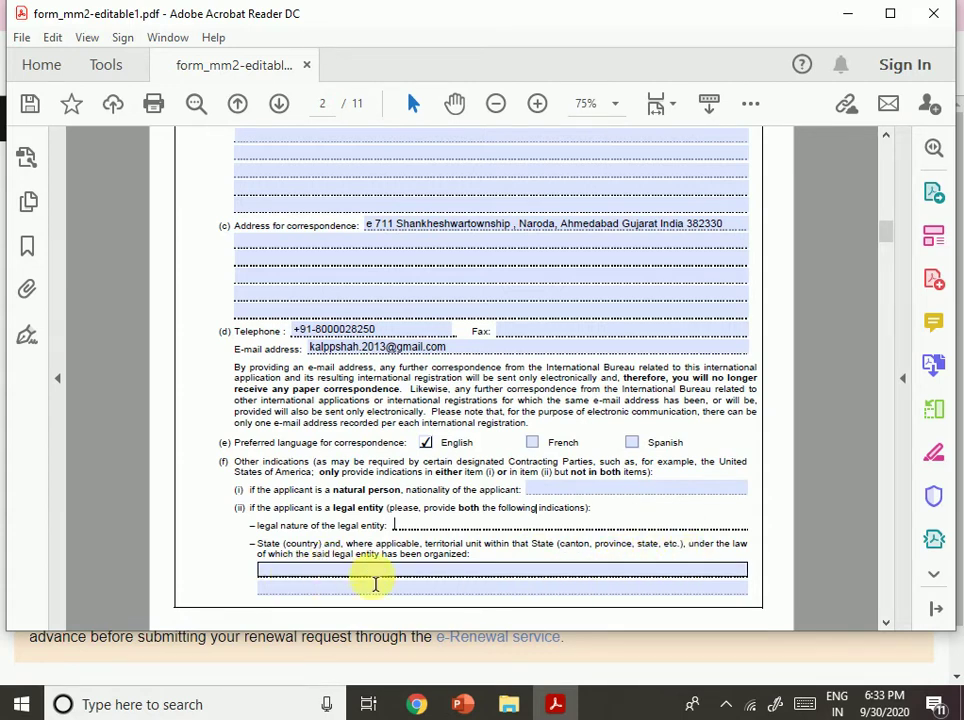
scroll(458, 562, down, 5)
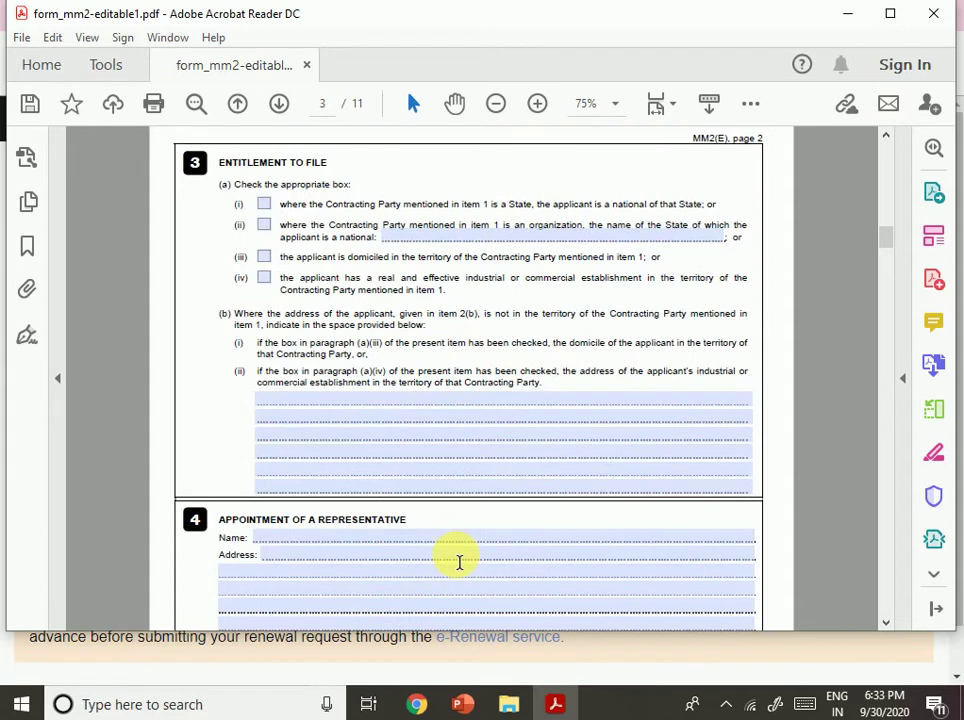
scroll(457, 561, up, 5)
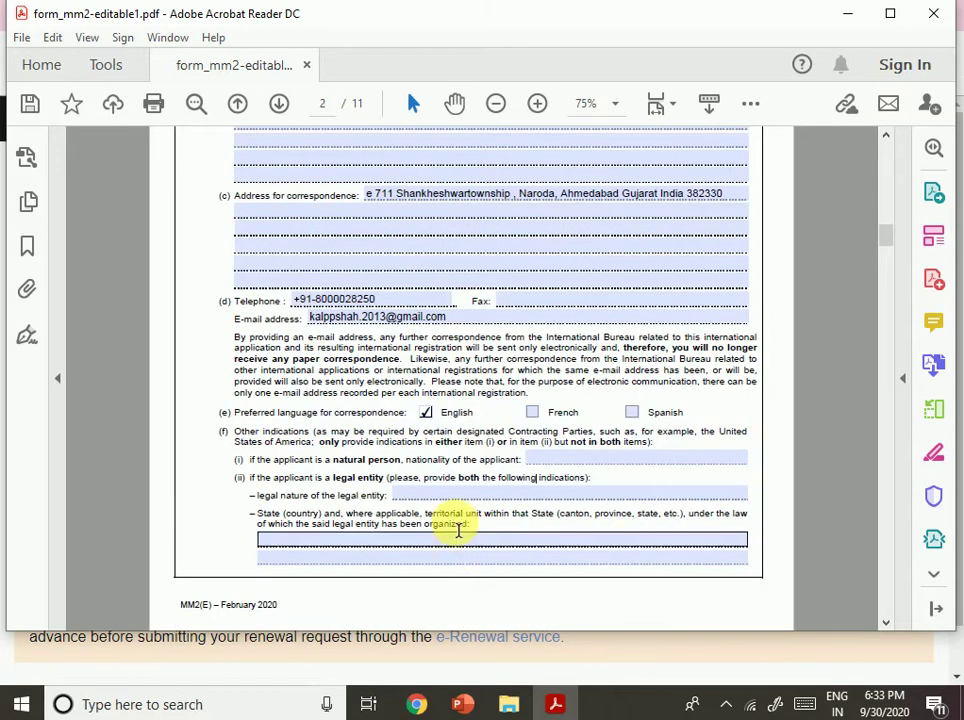
Enter Company as the legal nature and Gujarat as the State of organization.
click(409, 497)
text(Col)
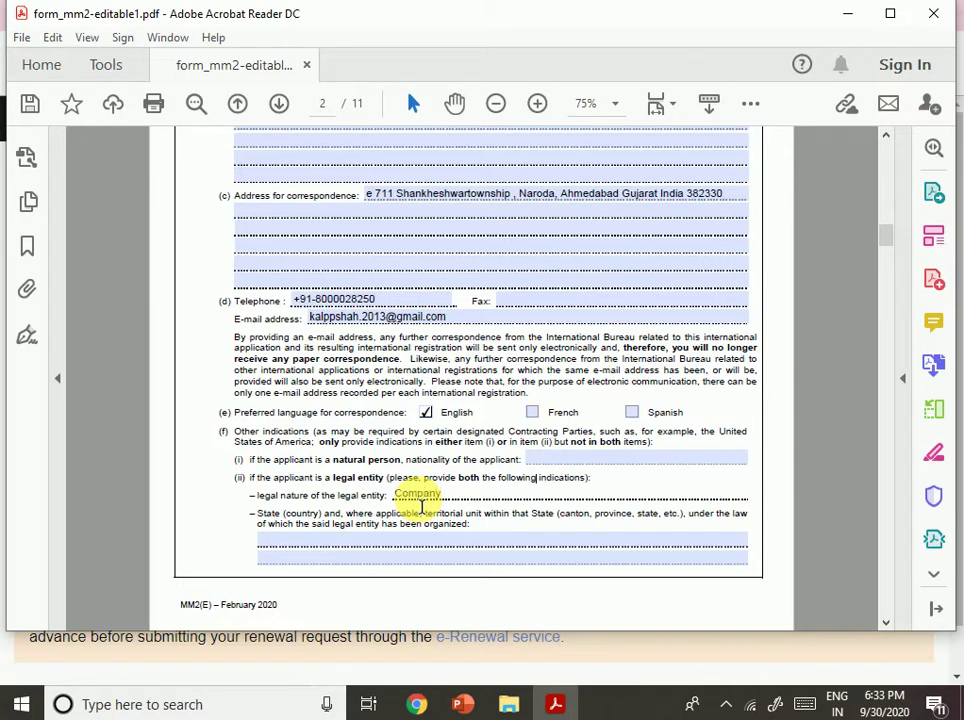
key(Tab)
text(Gujarat)
Extend the State of organization entry to 'Gujarat and Companies Act2013'.
scroll(421, 506, down, 5)
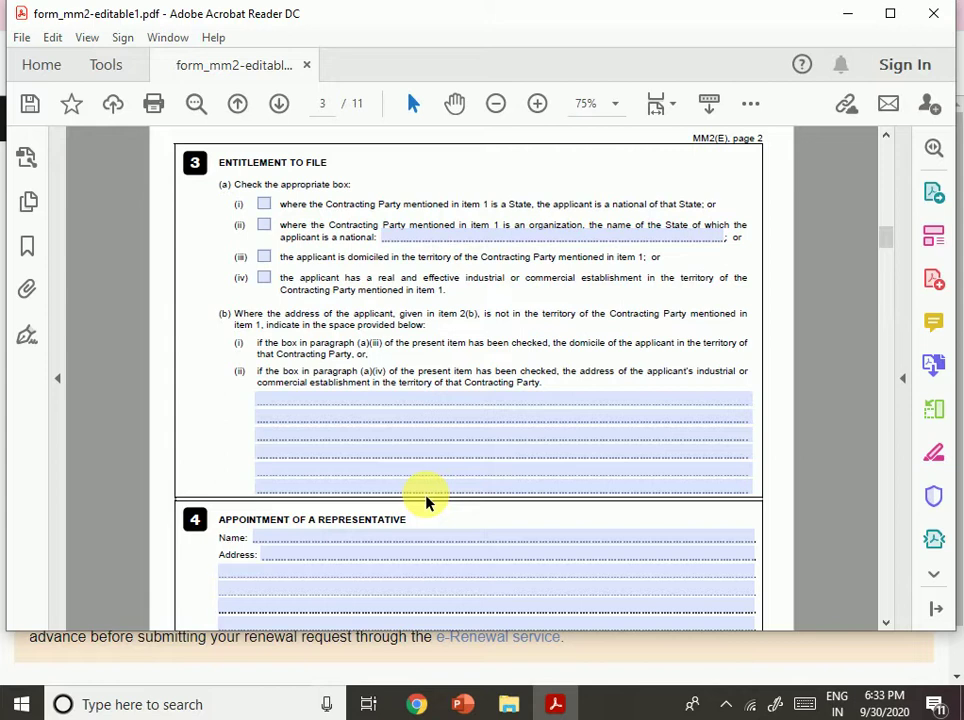
click(425, 492)
click(405, 569)
click(425, 482)
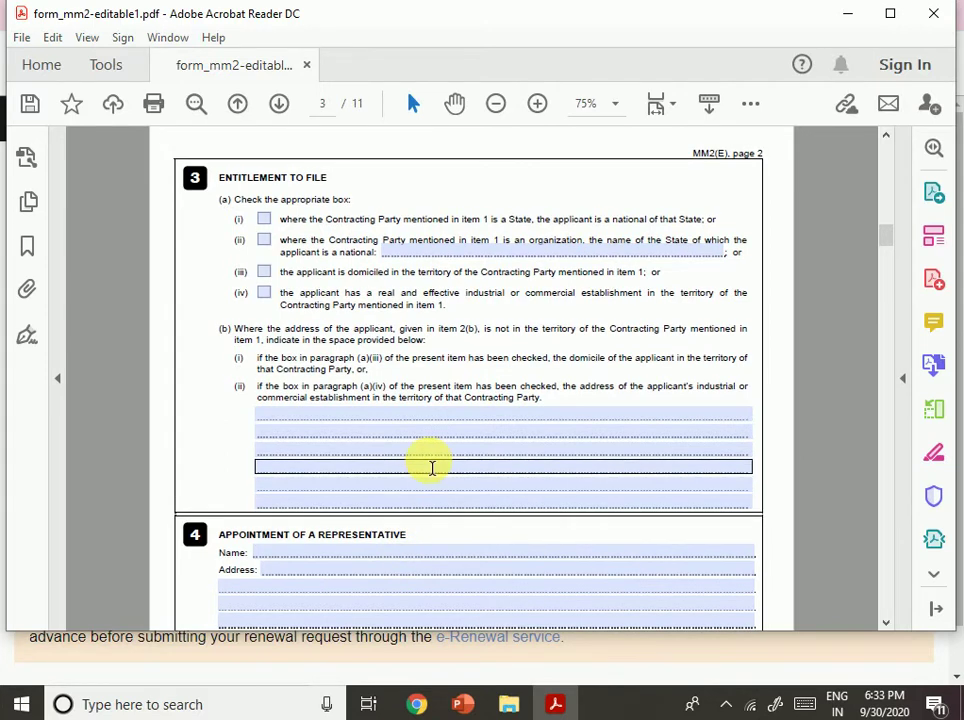
scroll(425, 472, up, 5)
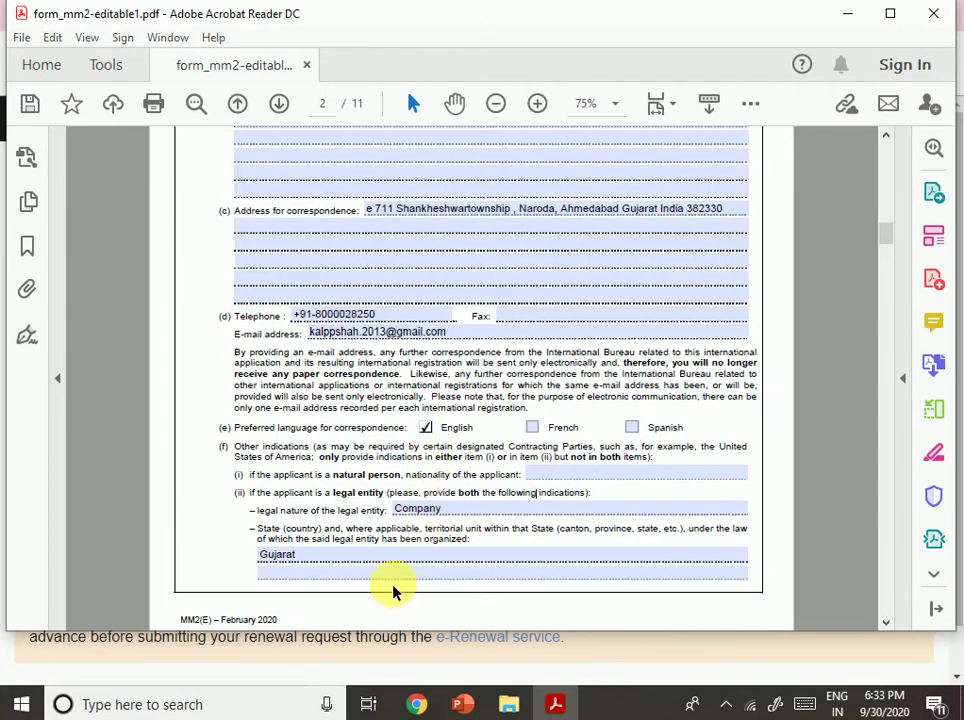
click(337, 577)
click(336, 562)
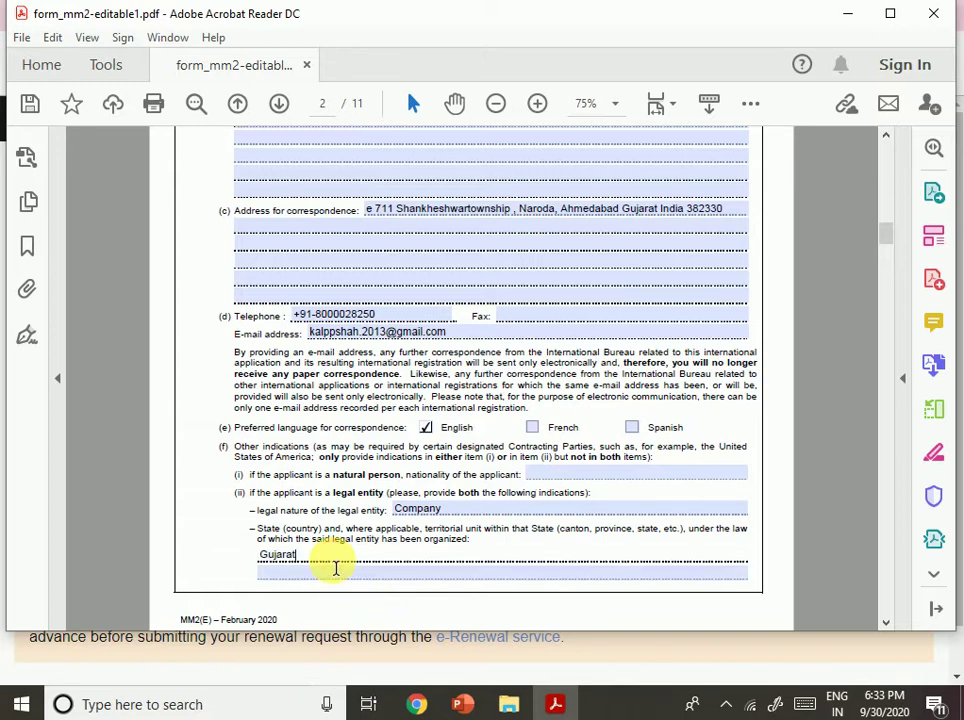
text(and Companies Act2013)
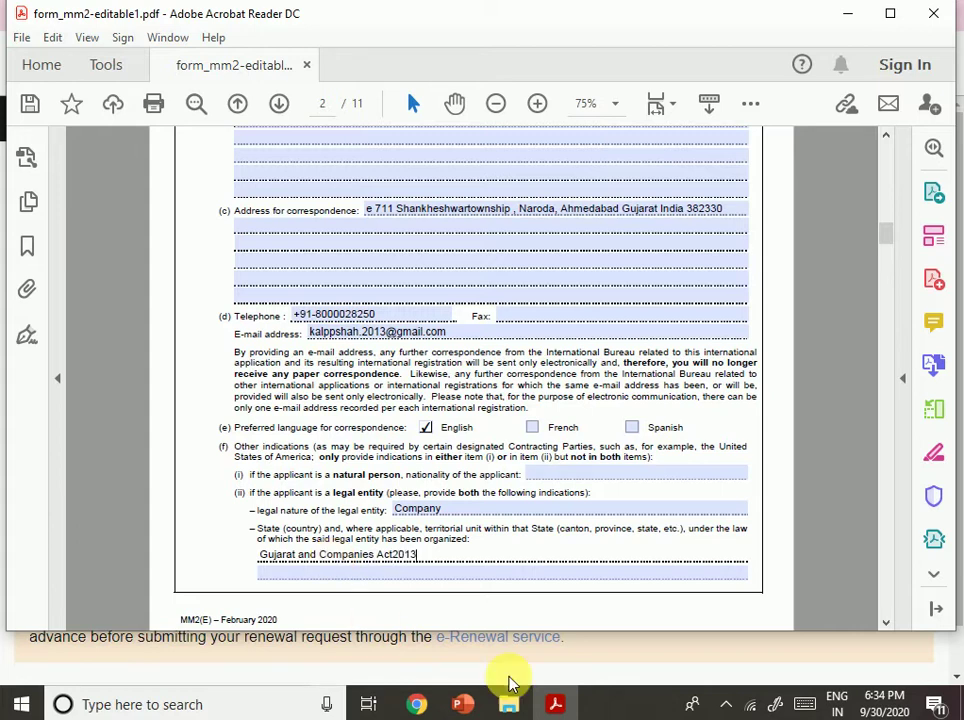
Tick entitlement option (i), national of that State, and enter USA on line (ii).
scroll(531, 567, down, 5)
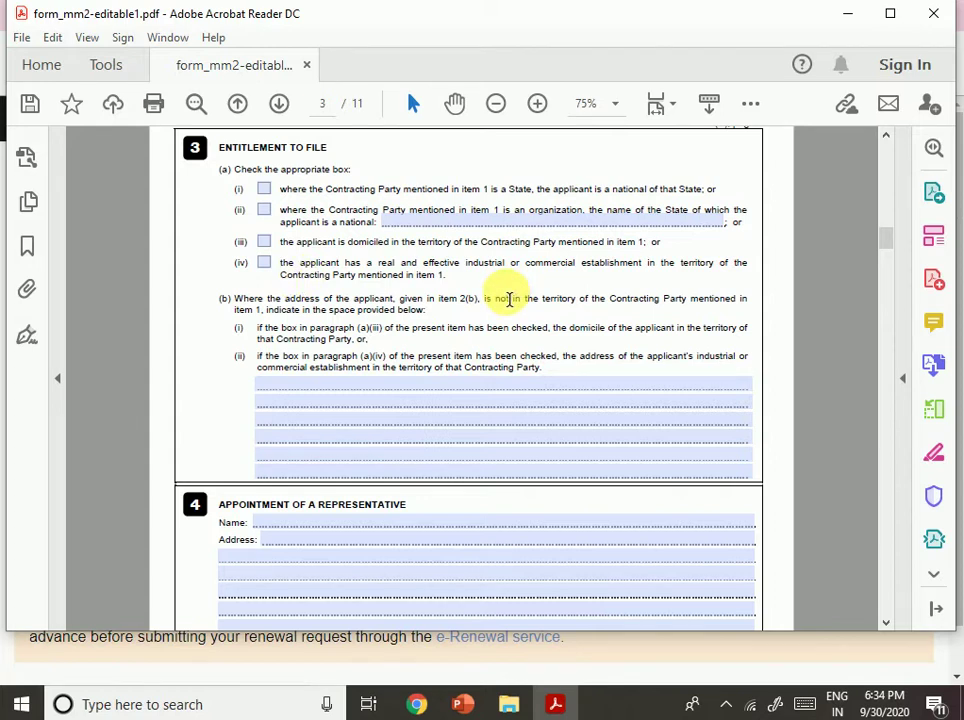
click(430, 224)
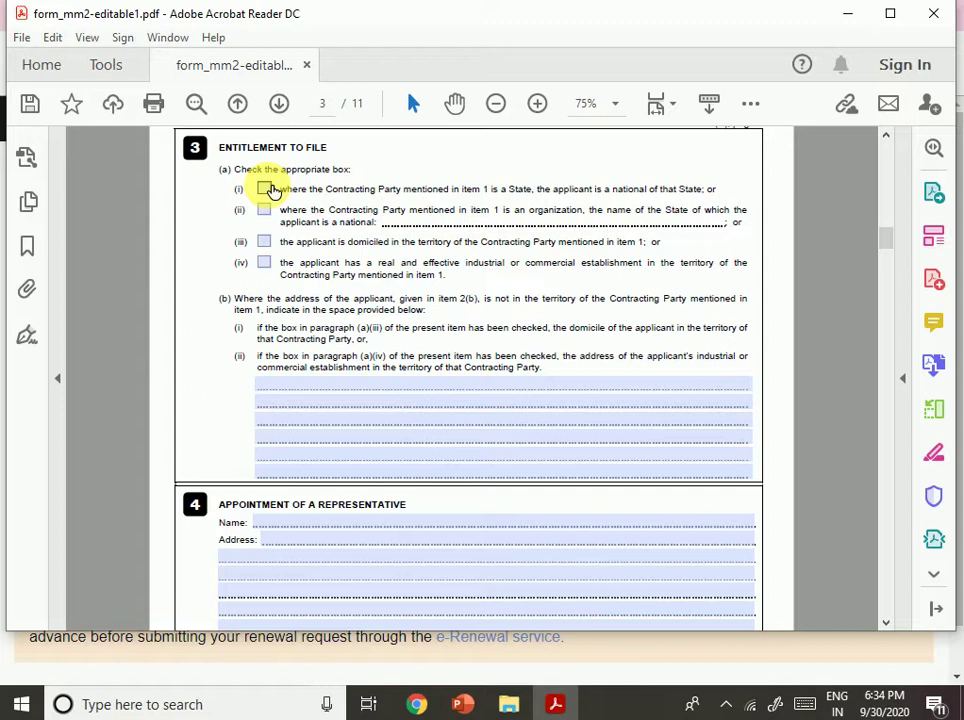
click(264, 189)
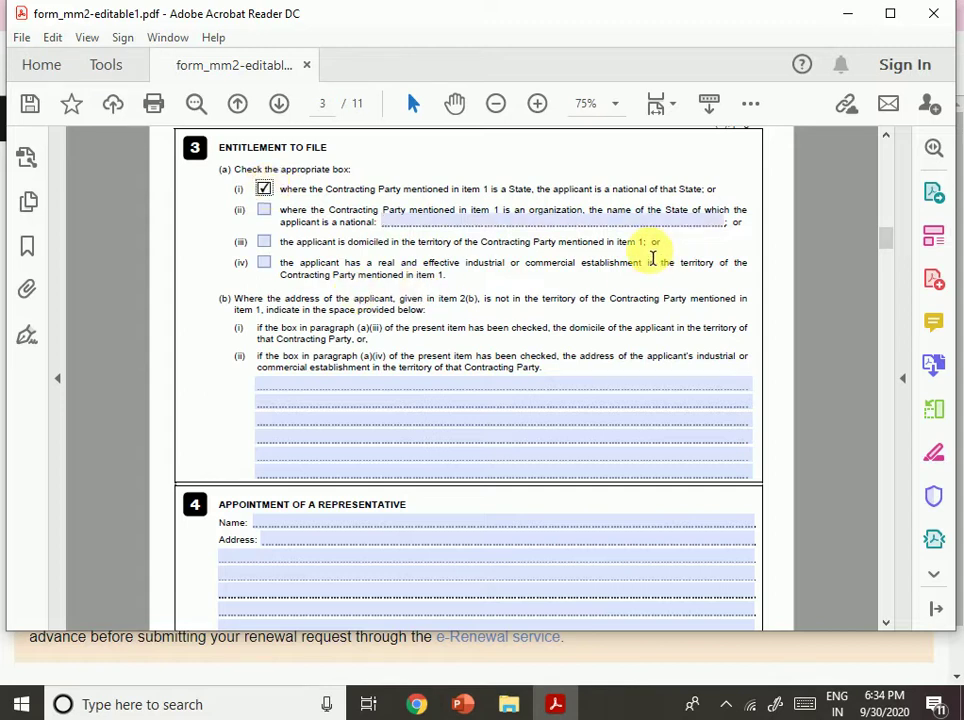
click(414, 226)
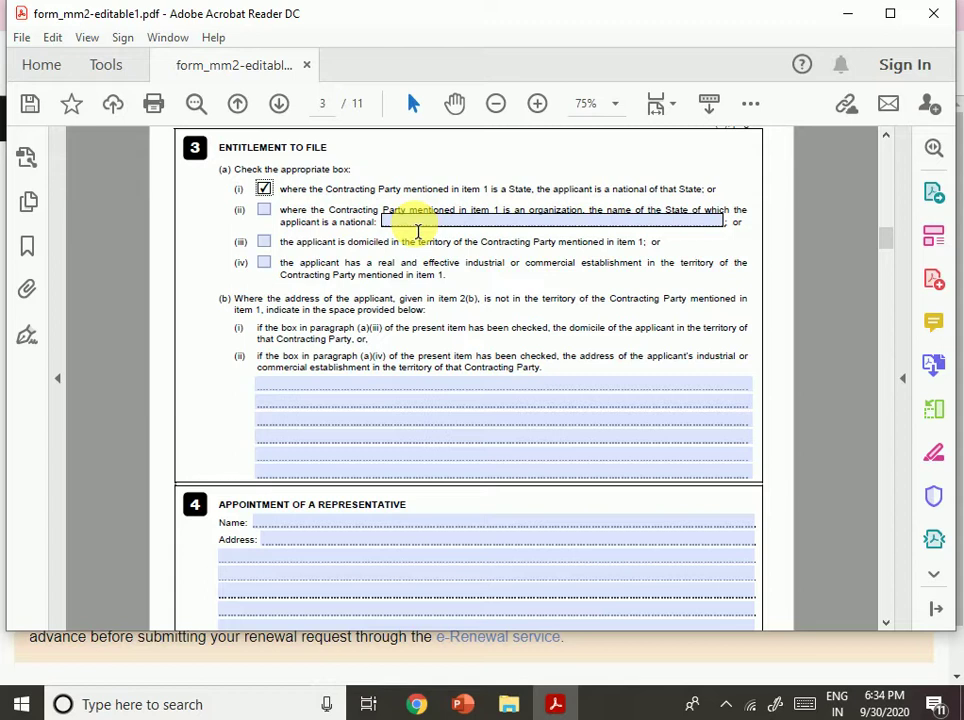
click(628, 238)
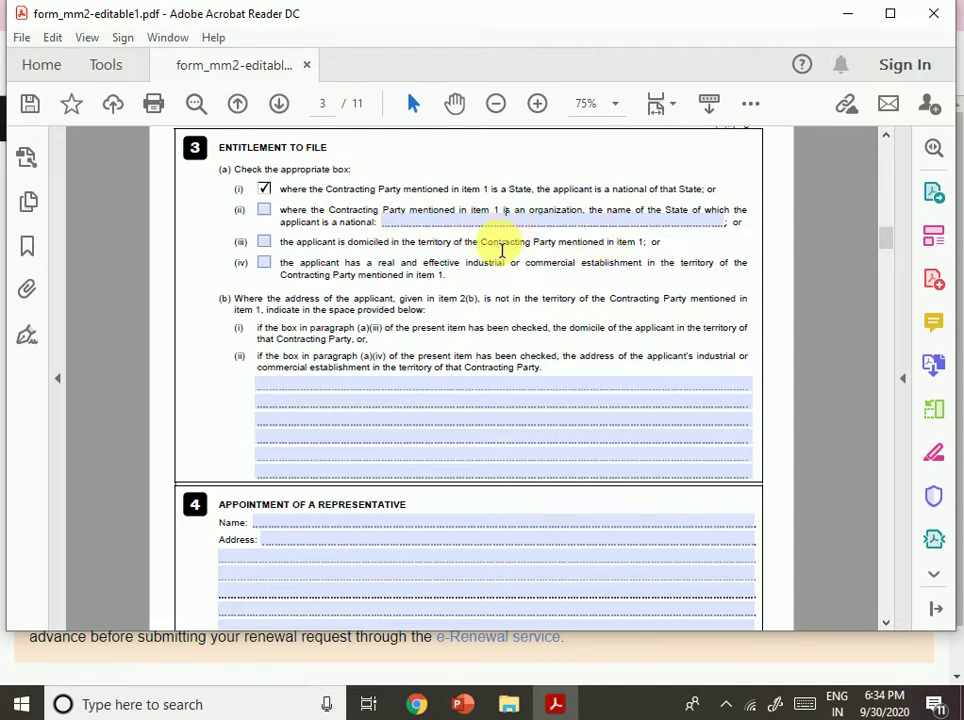
click(397, 226)
text(USA)
key(Tab)
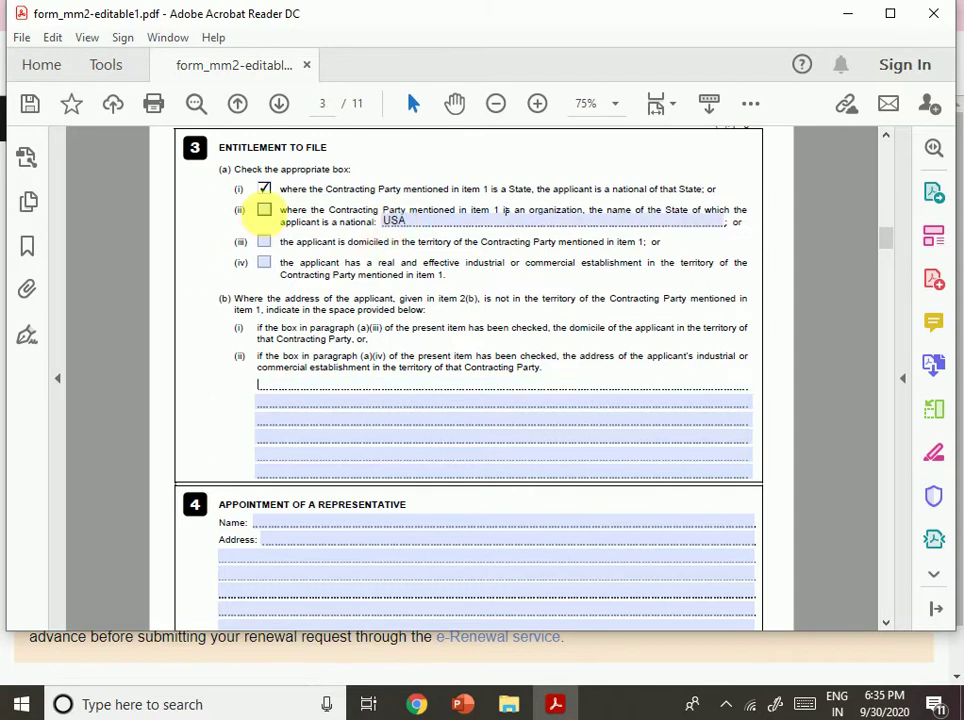
Toggle between entitlement options (ii) and (i), ending with option (i) ticked.
click(265, 211)
click(264, 189)
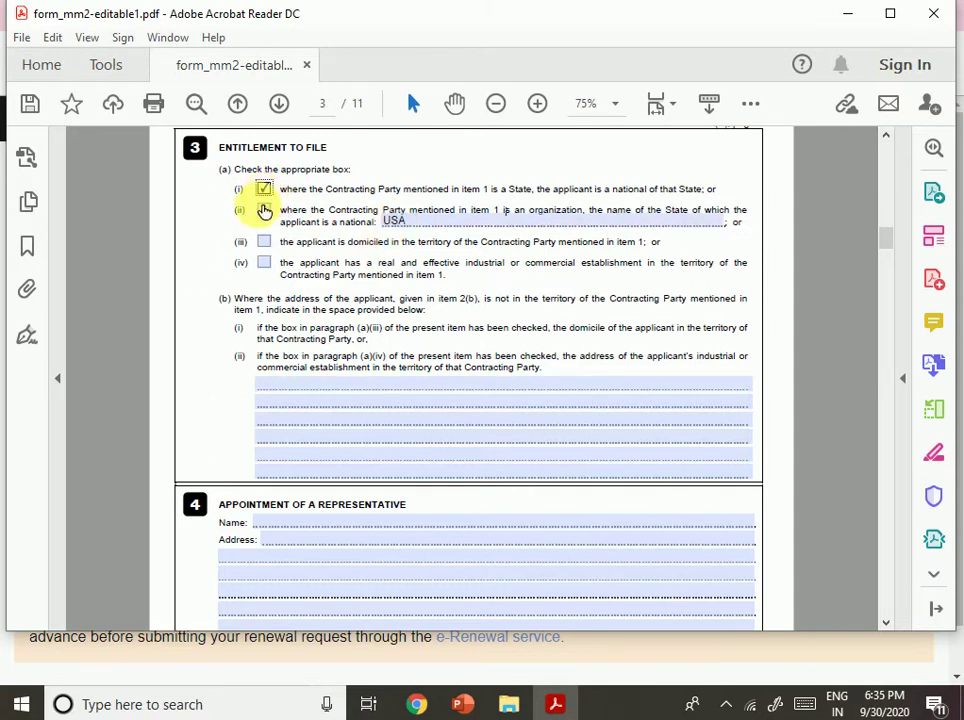
click(265, 210)
click(265, 188)
click(265, 211)
click(264, 189)
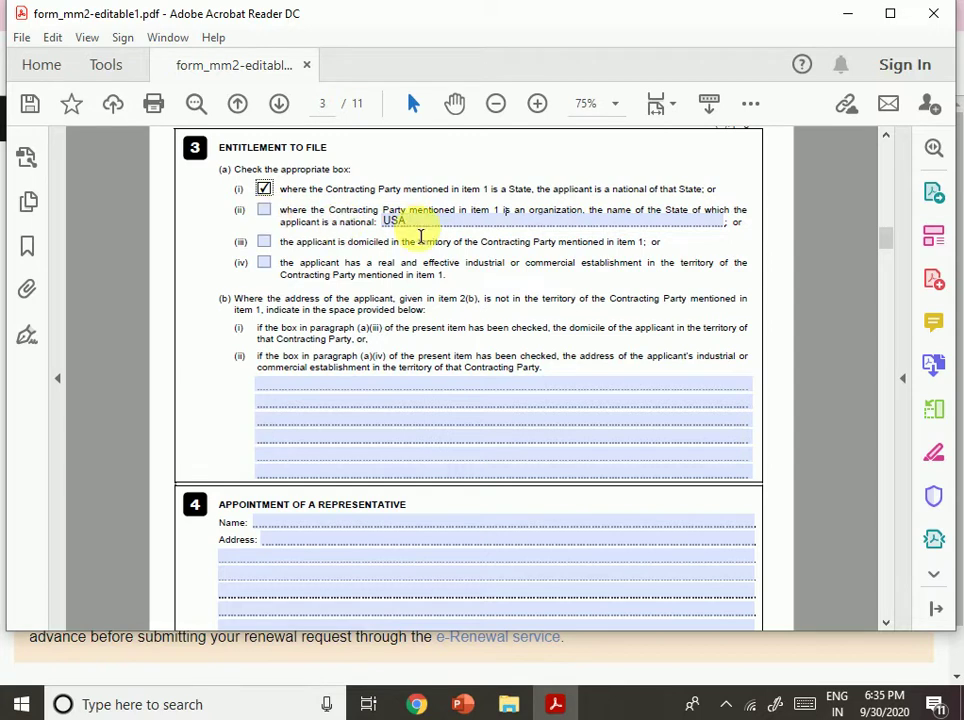
Delete USA from the national field, try option (iv), re-tick option (i), and highlight item (b) phrases.
click(276, 212)
click(419, 222)
key(BackSpace)
key(BackSpace)
key(BackSpace)
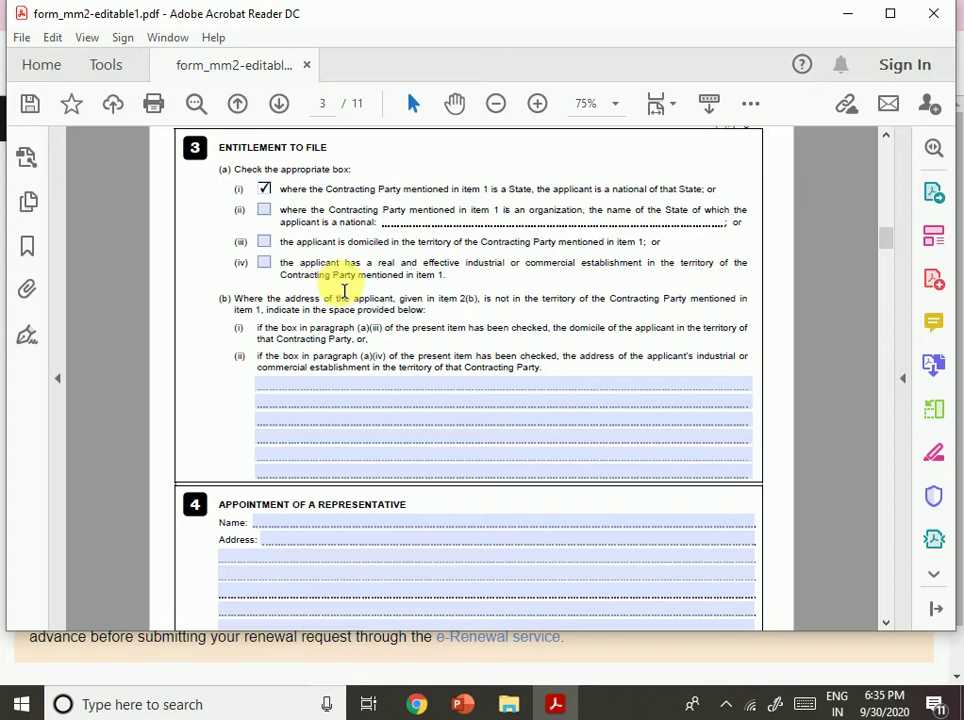
click(266, 264)
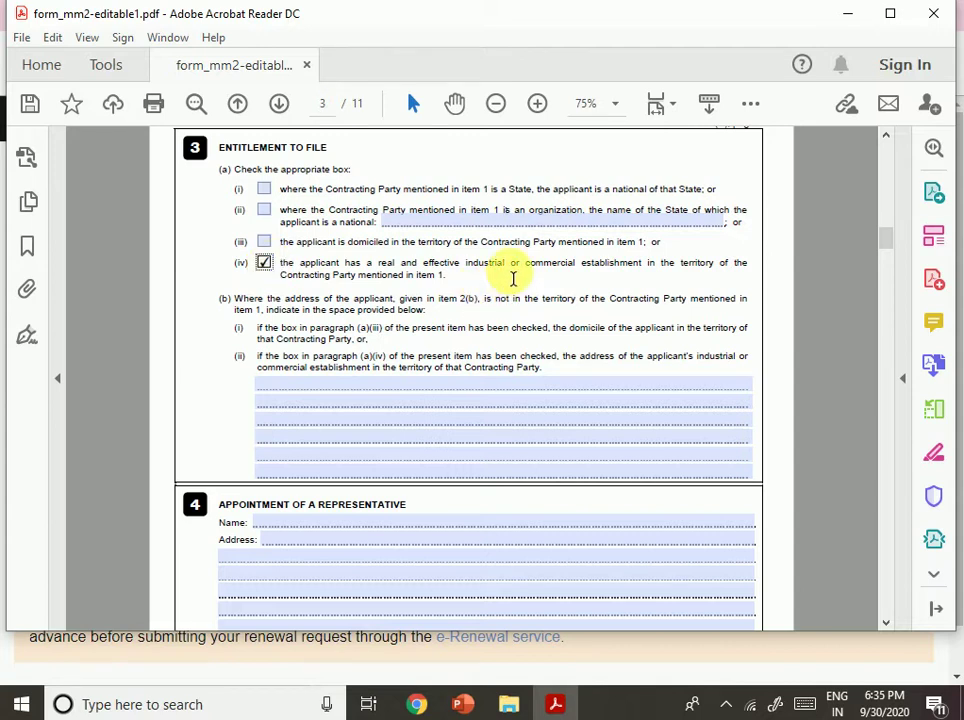
click(263, 189)
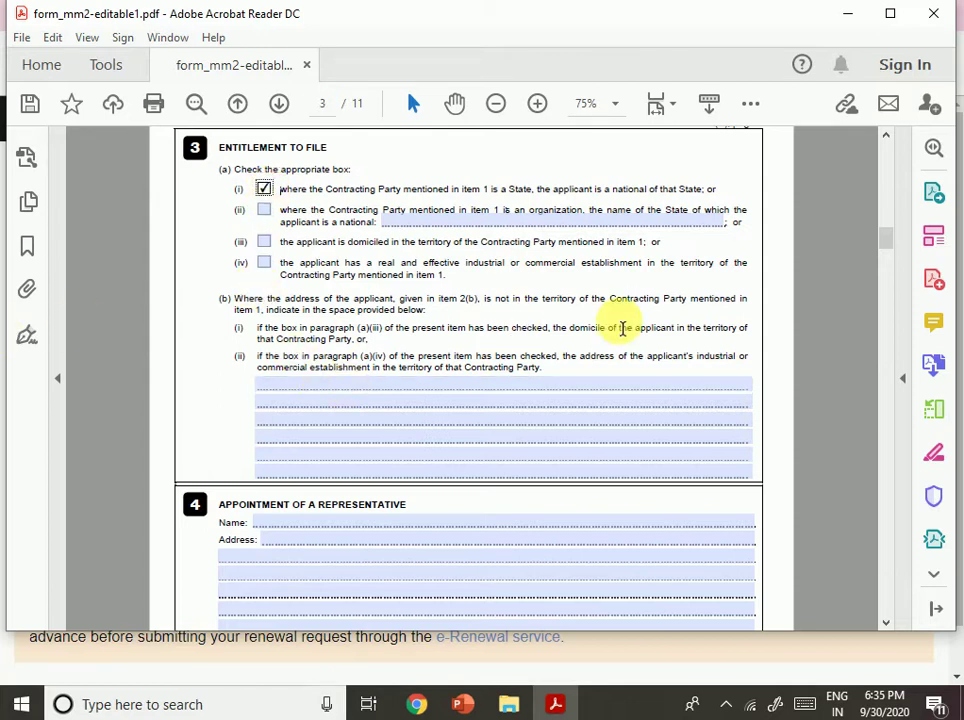
drag(484, 298, 510, 299)
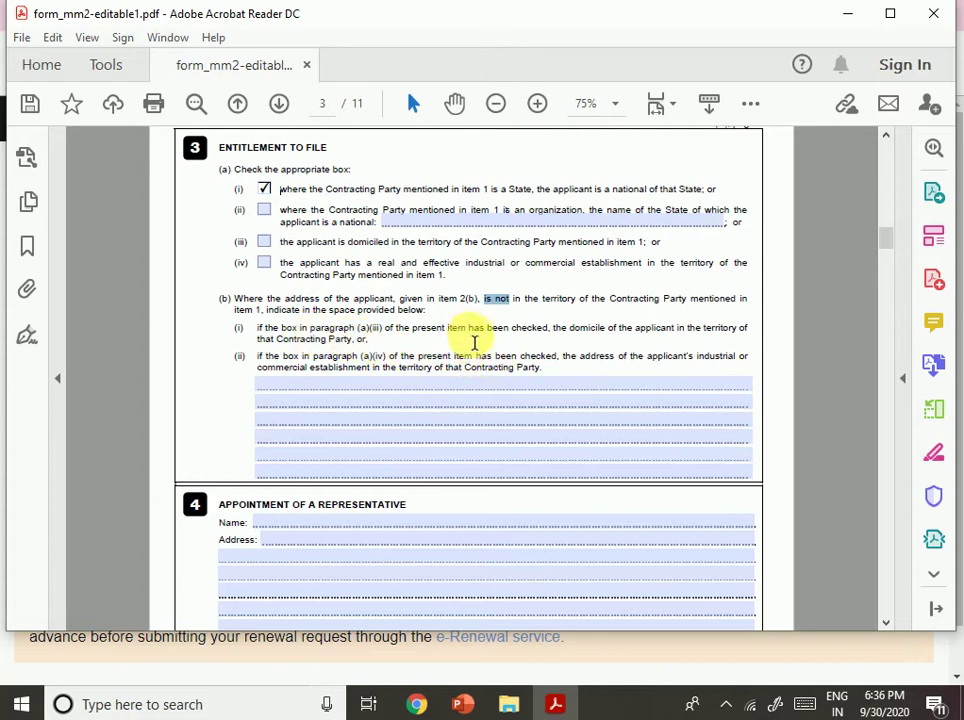
drag(469, 329, 564, 336)
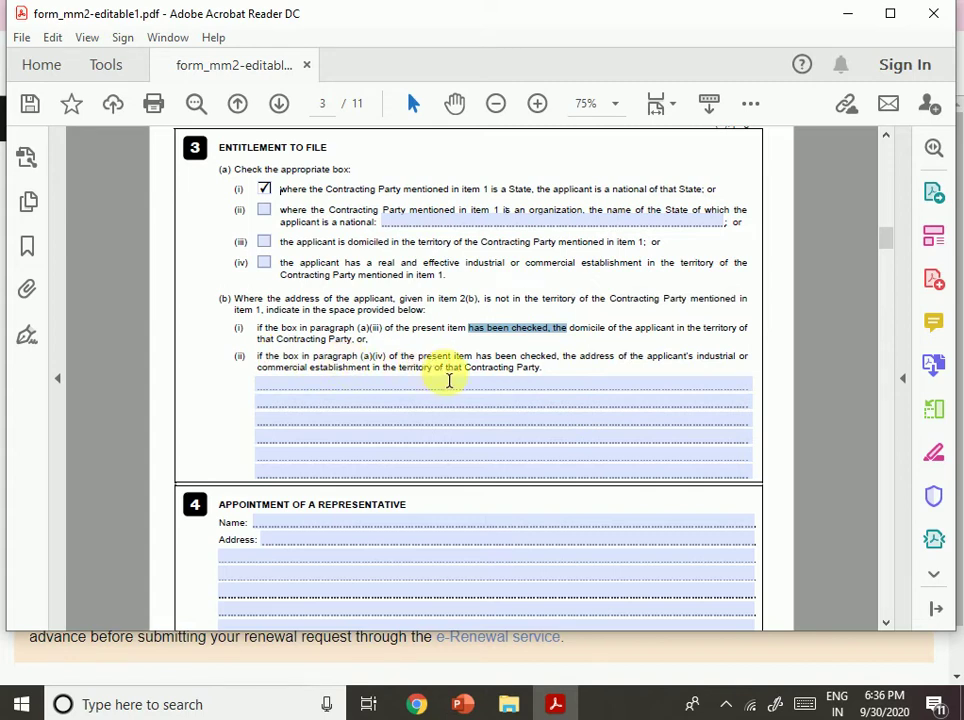
Enter the representative's name and two-line postal address in item 4.
scroll(640, 396, down, 1)
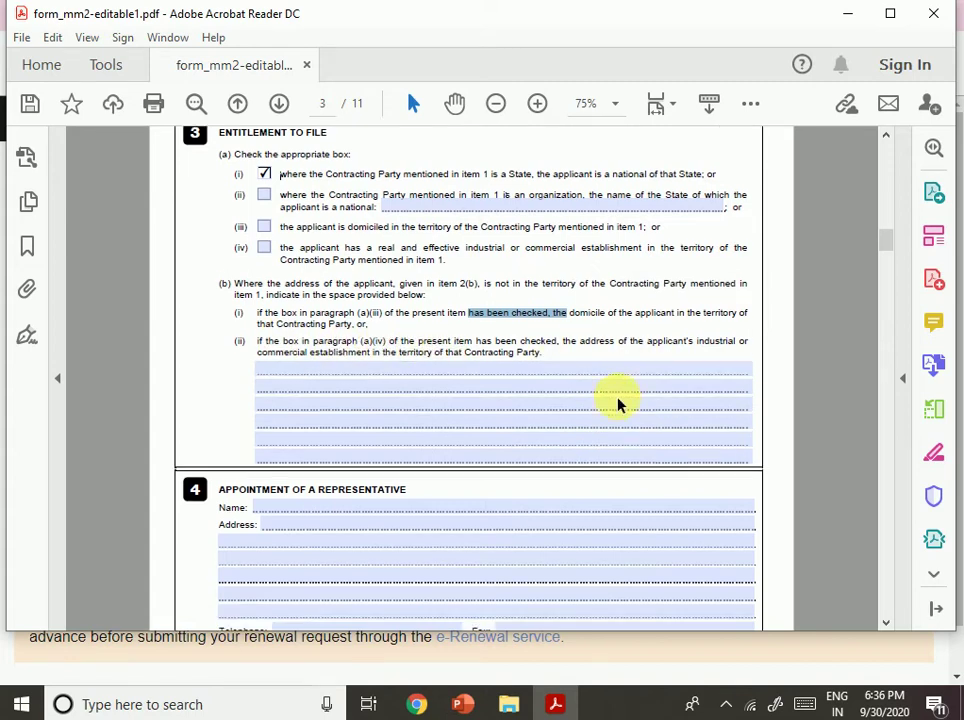
scroll(570, 467, down, 3)
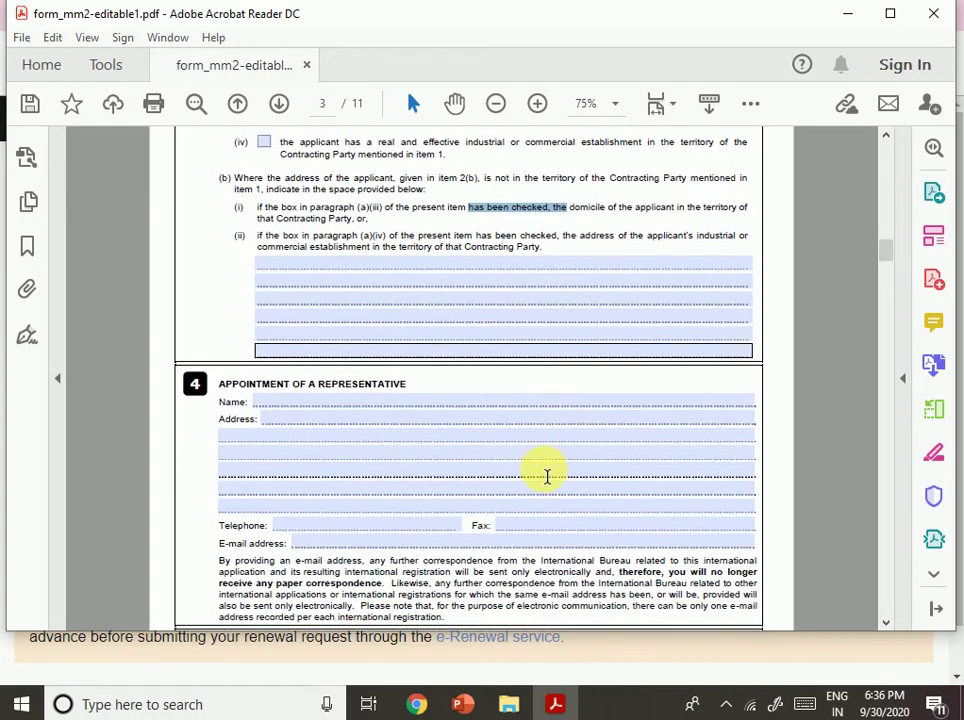
scroll(534, 470, down, 3)
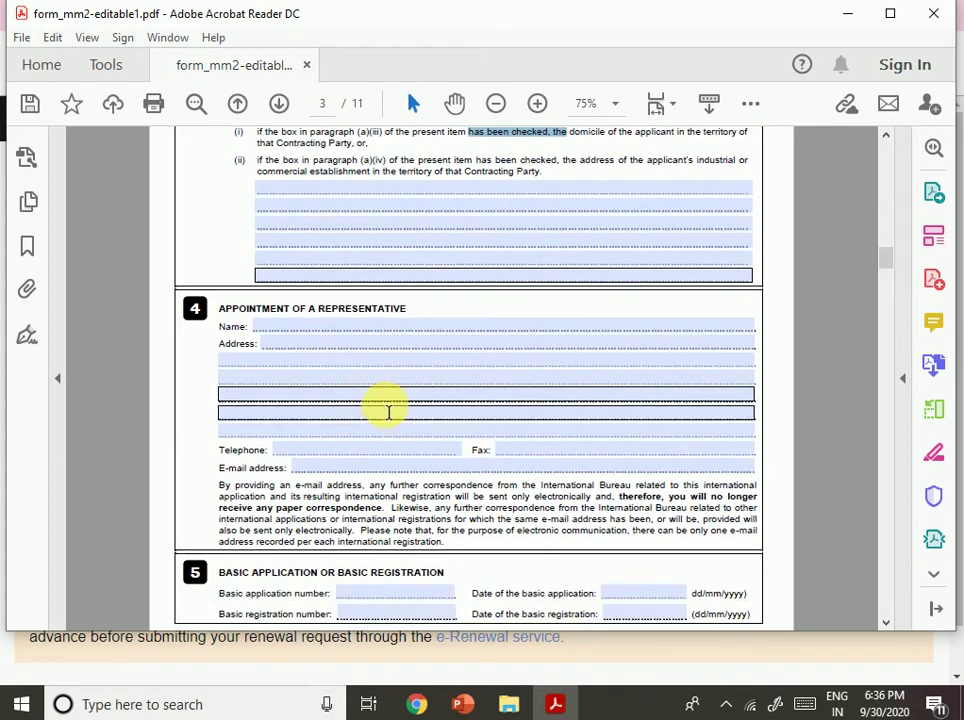
scroll(391, 409, down, 1)
click(271, 284)
click(316, 268)
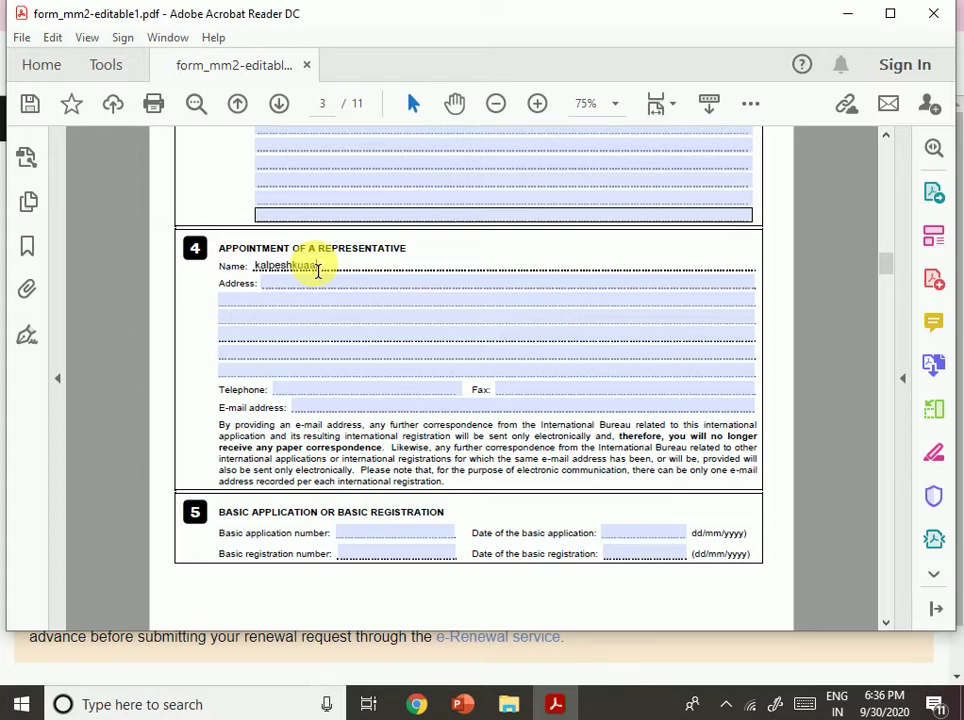
key(Tab)
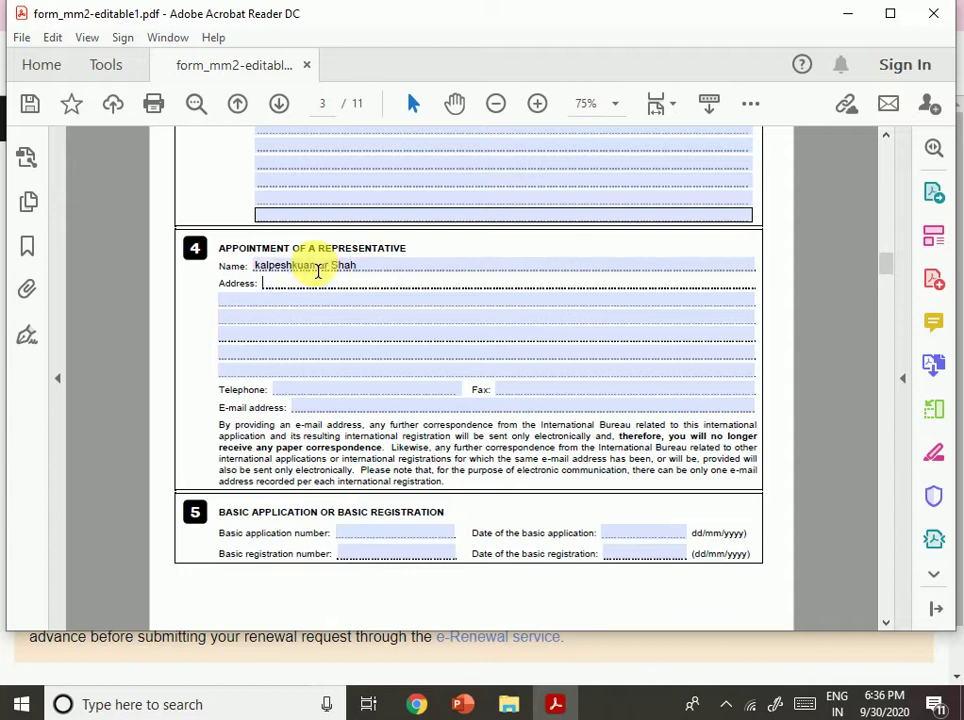
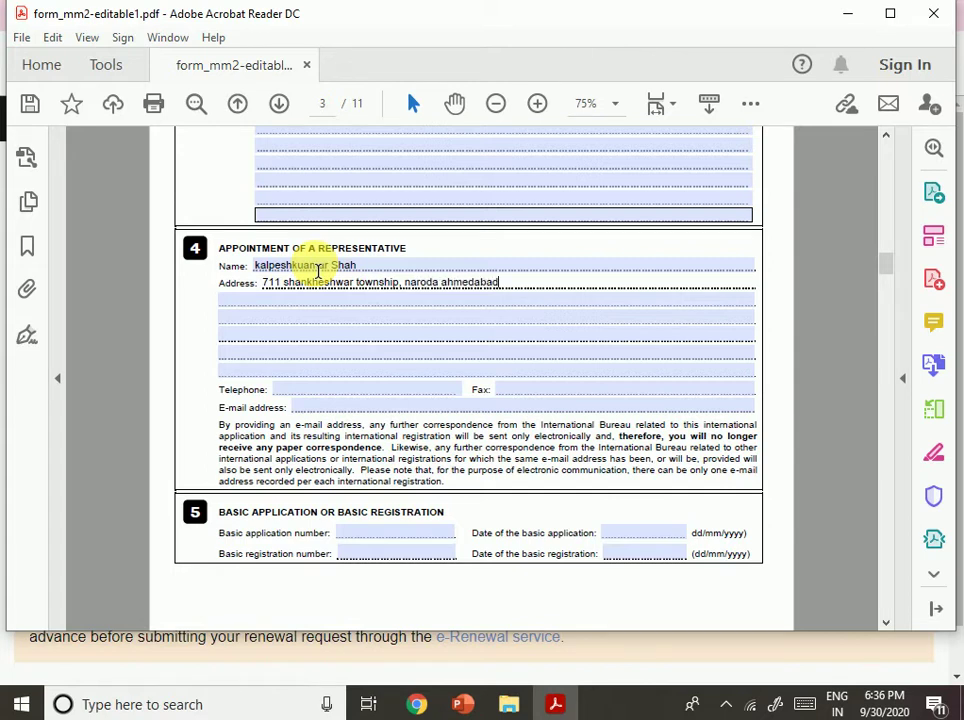
key(Tab)
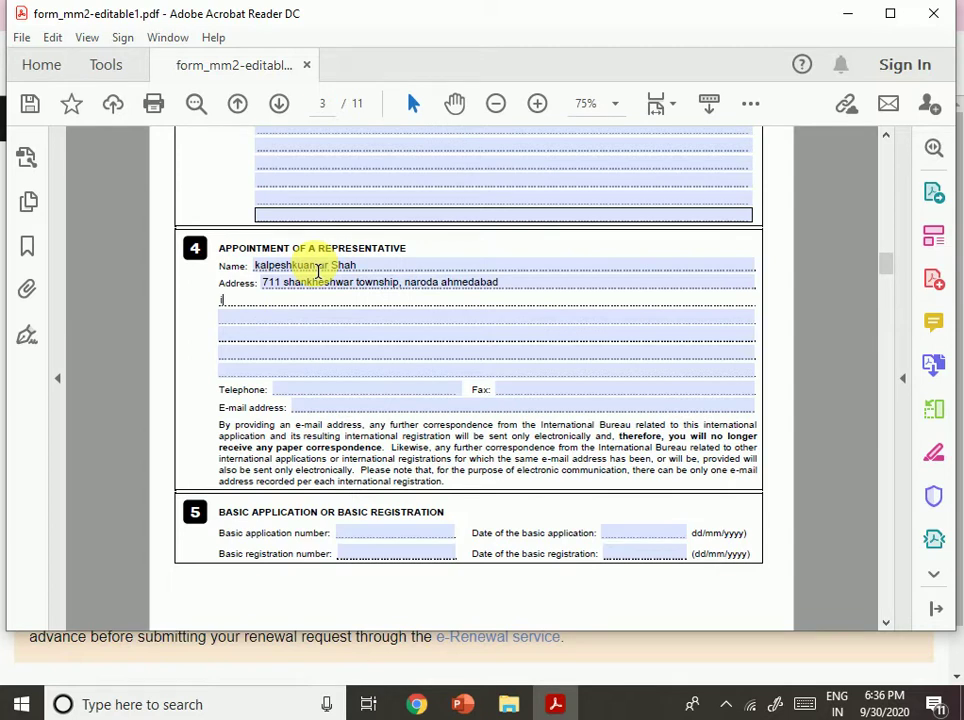
text(india 38233)
Enter the representative's telephone number and e-mail address.
key(Tab)
key(Tab)
key(Tab)
key(Tab)
key(Tab)
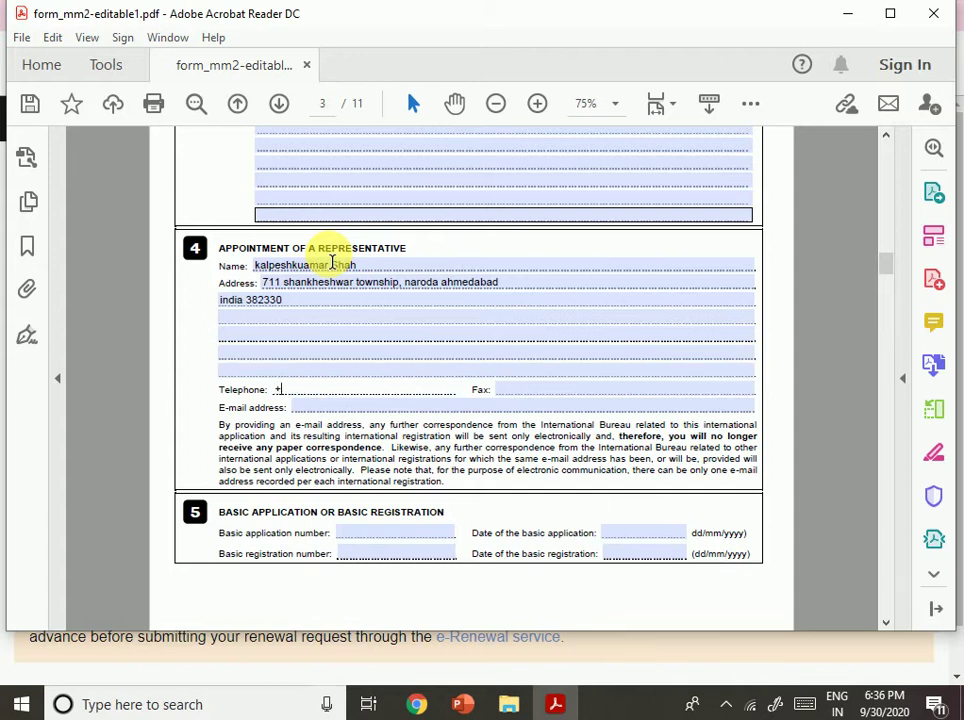
key(Tab)
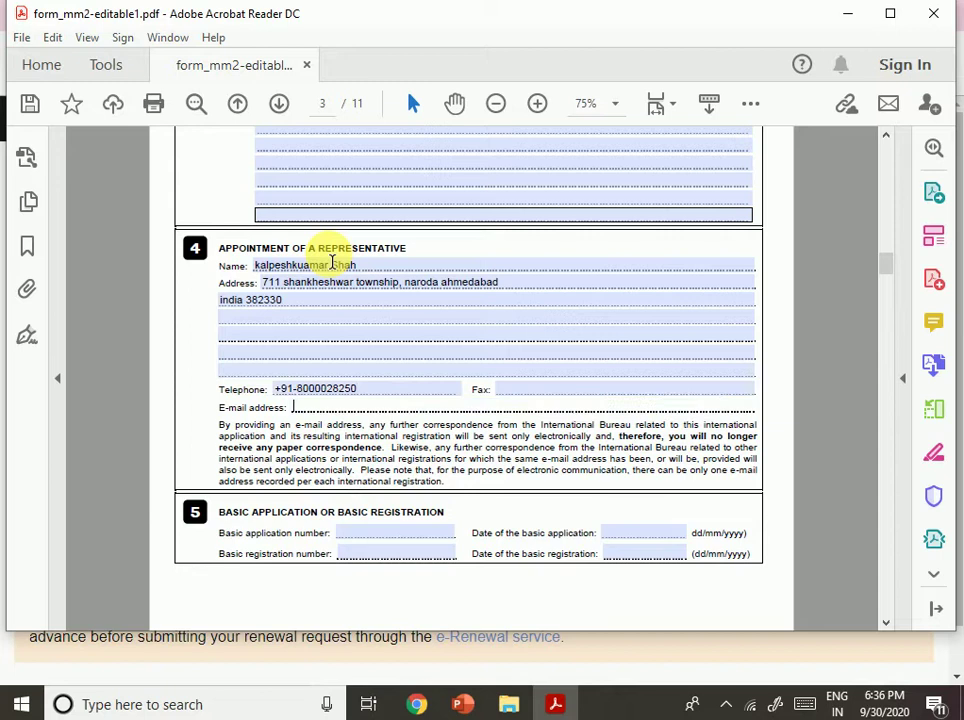
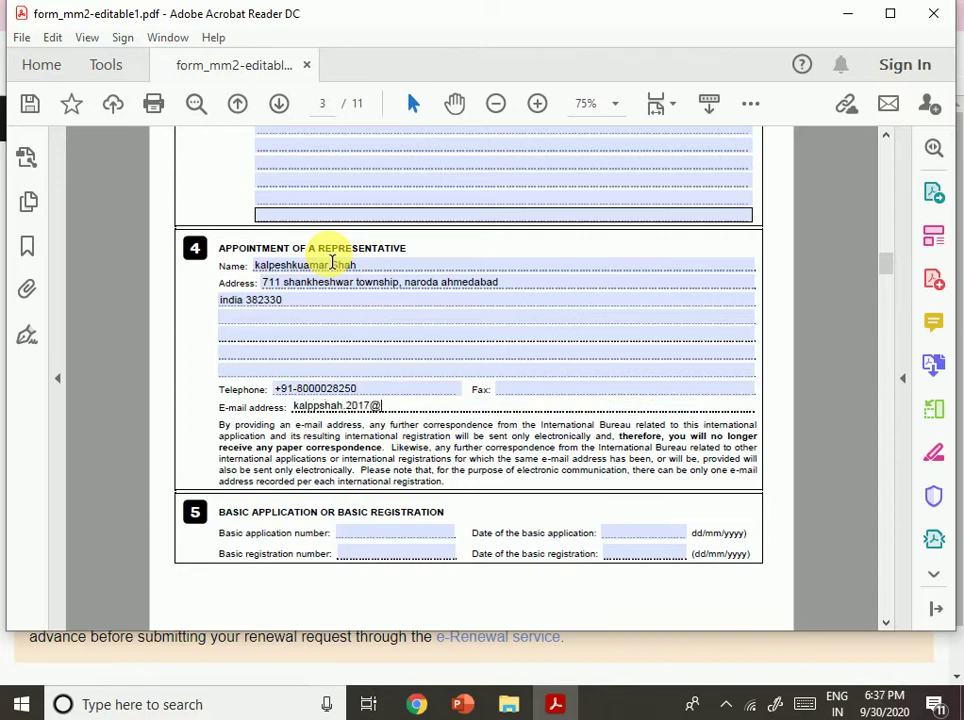
key(Tab)
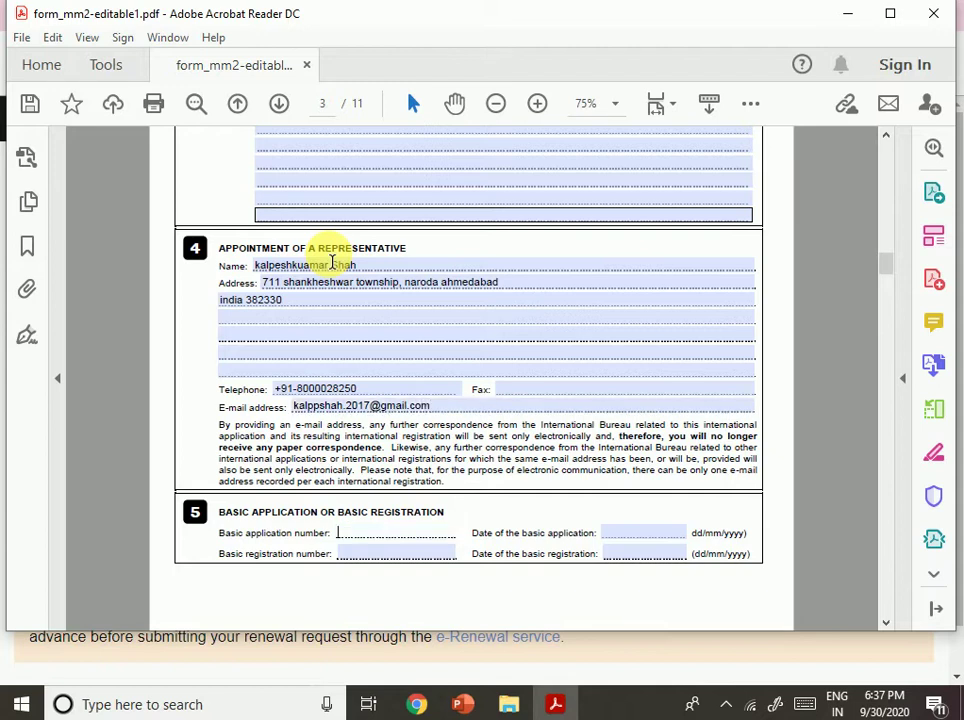
Paste the copied address into box 7(a), then undo it to leave the box empty.
scroll(465, 369, down, 1)
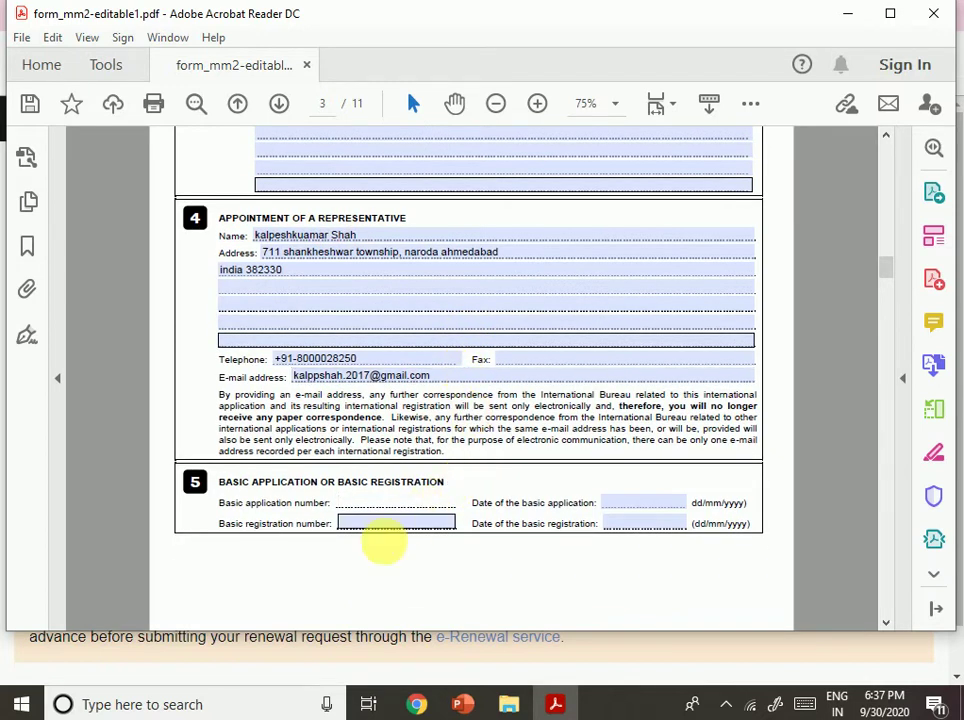
scroll(402, 522, down, 5)
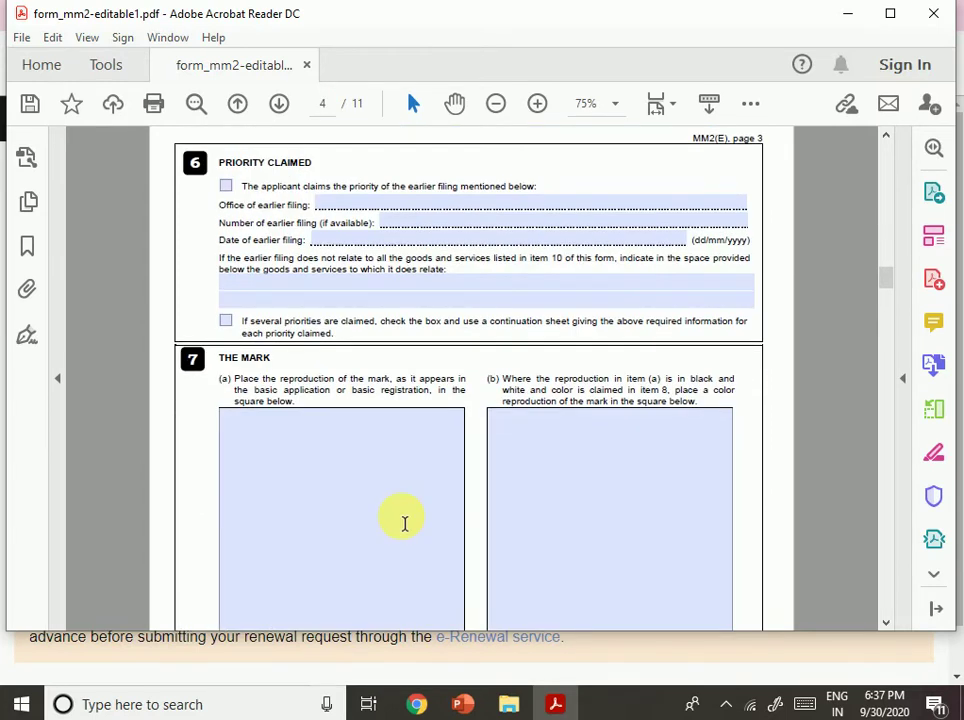
scroll(402, 522, up, 5)
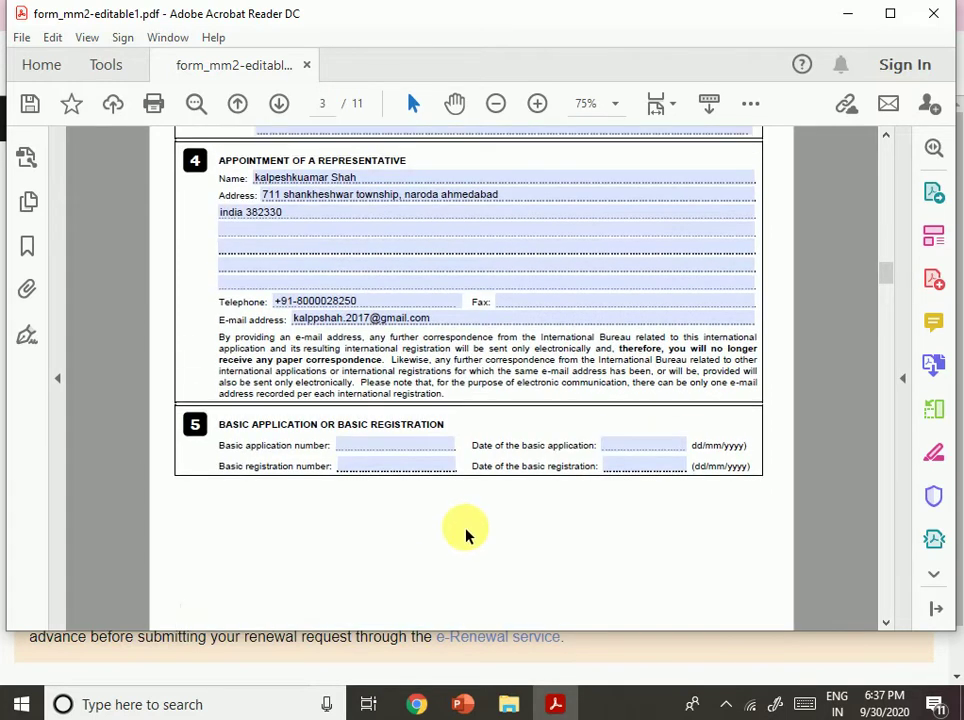
click(401, 449)
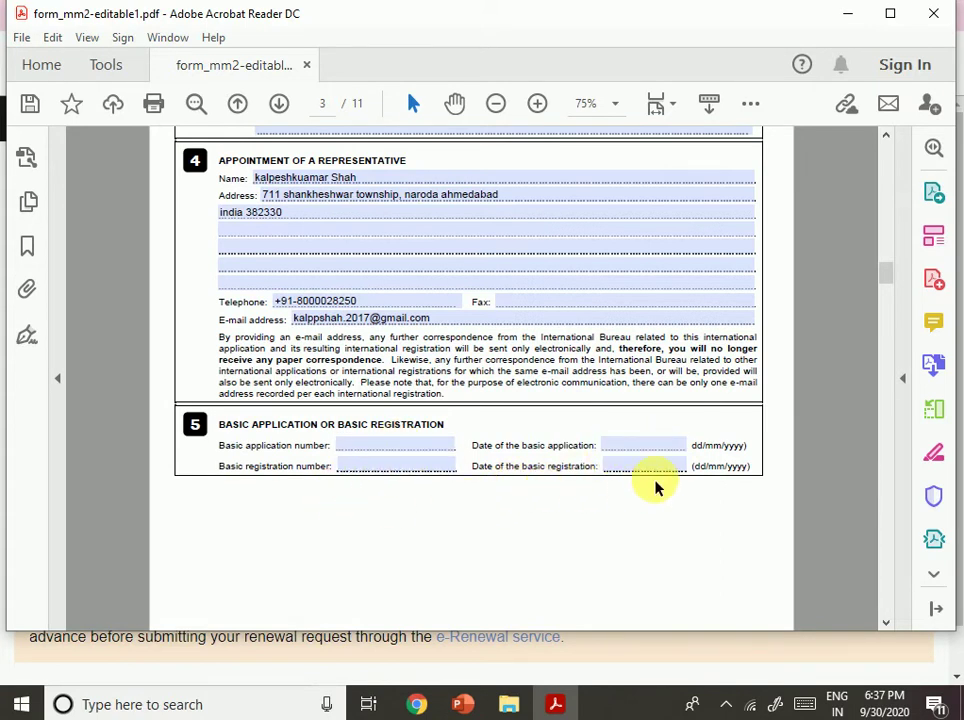
scroll(656, 486, down, 5)
click(365, 469)
scroll(349, 477, down, 2)
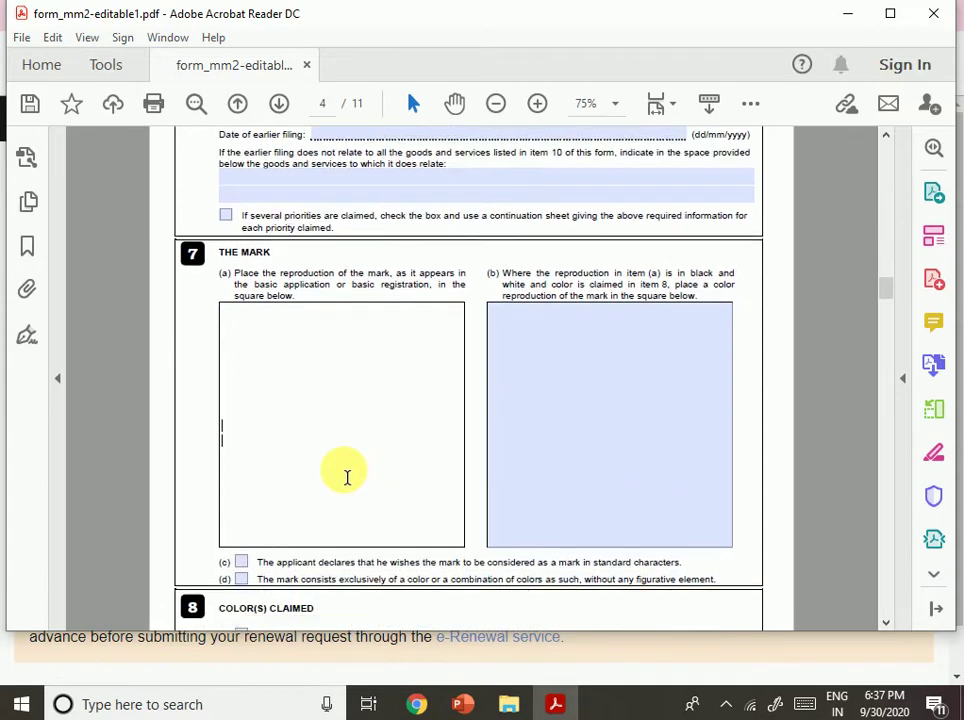
right_click(237, 342)
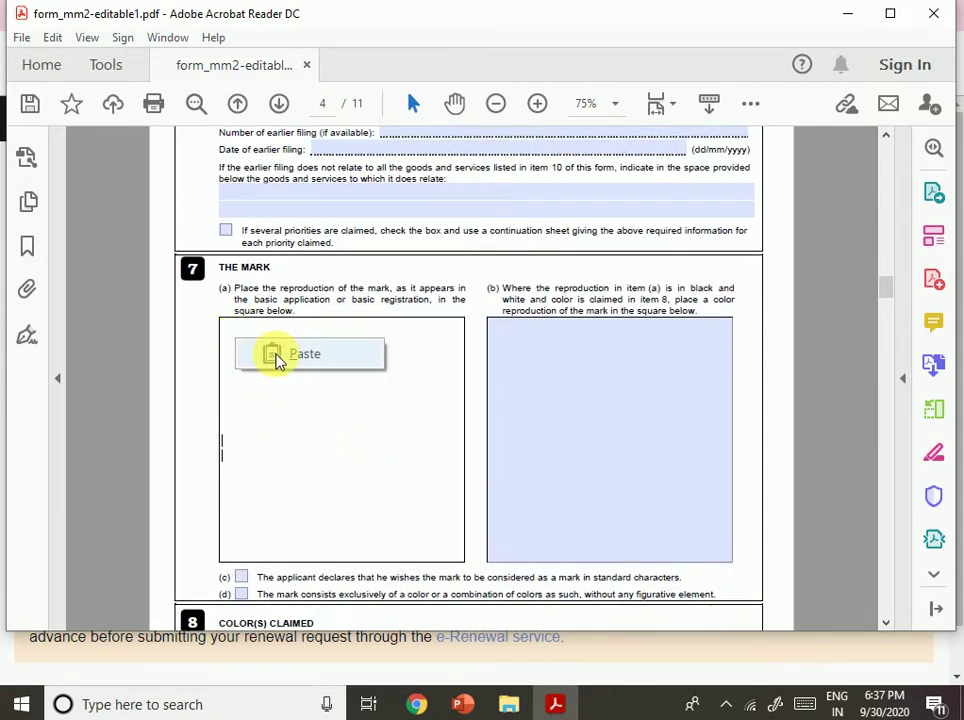
click(280, 355)
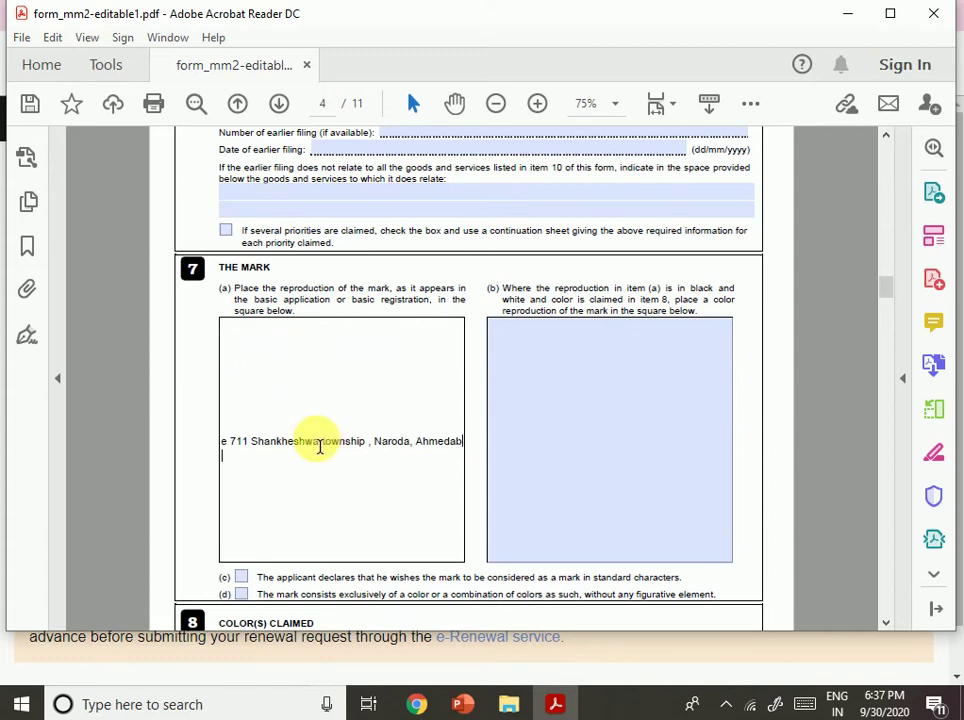
key(ctrl+z)
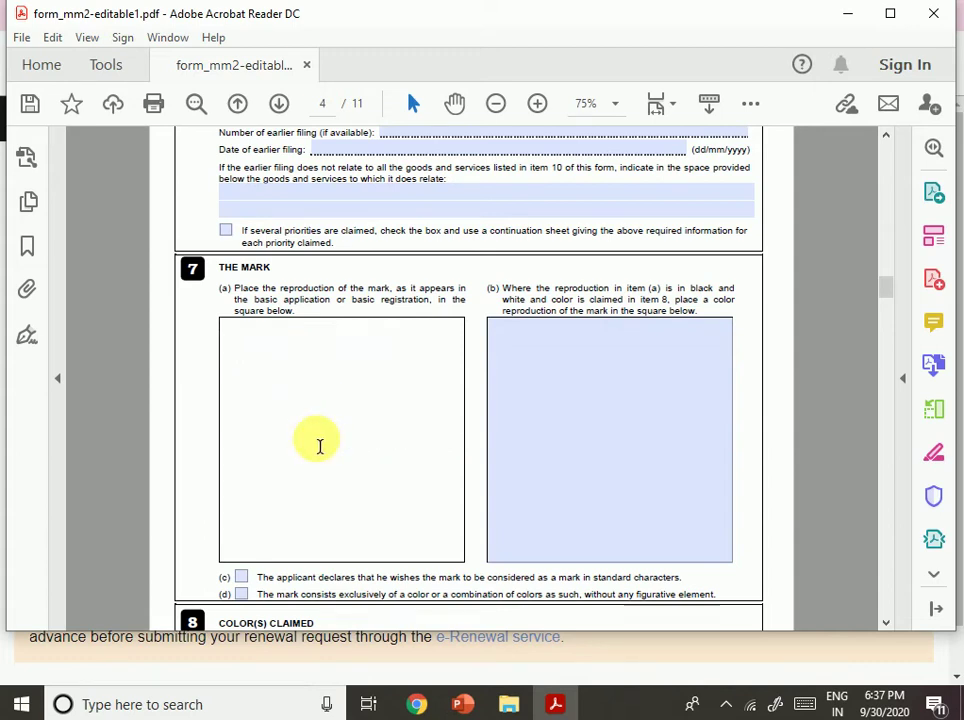
Highlight parts of the 7(a) and 7(b) instructions and place the caret in box 7(b).
drag(350, 293, 407, 292)
click(371, 366)
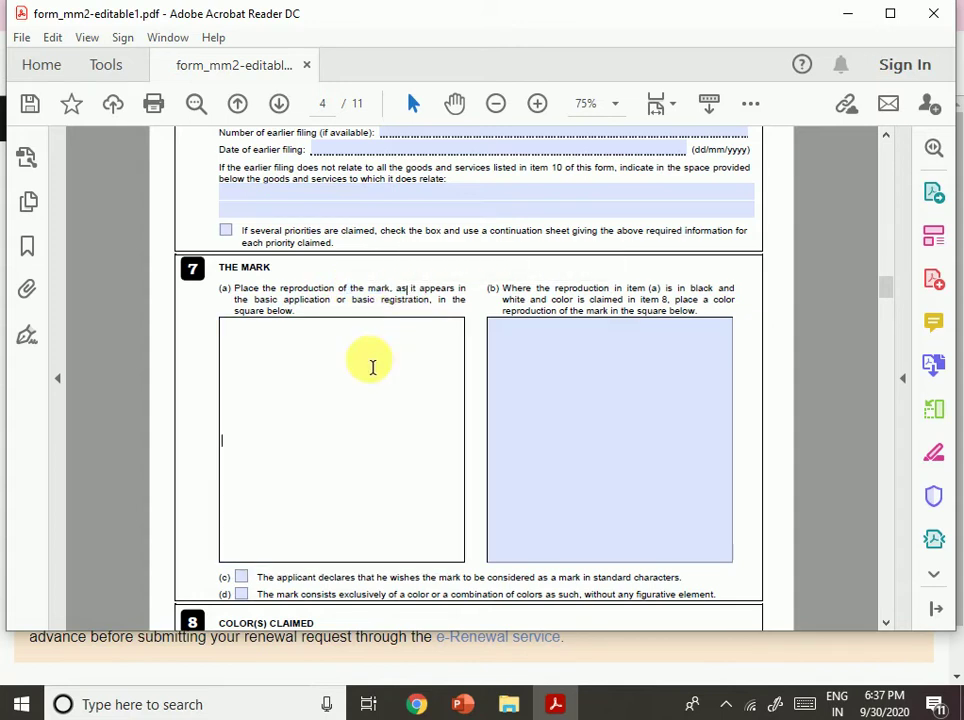
drag(283, 300, 430, 307)
click(390, 450)
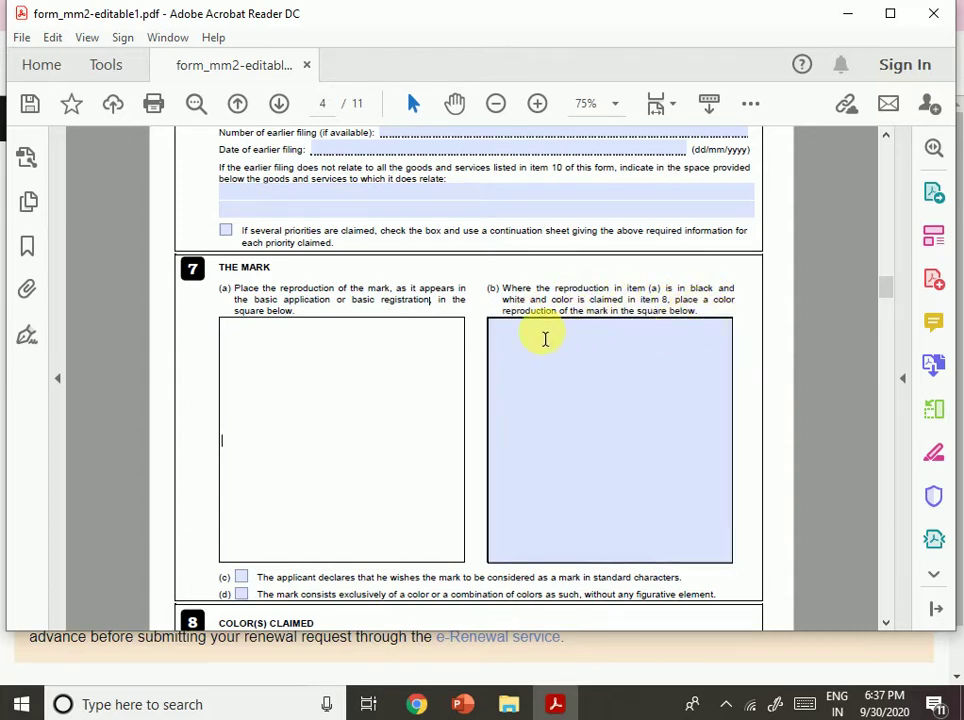
drag(568, 318, 688, 328)
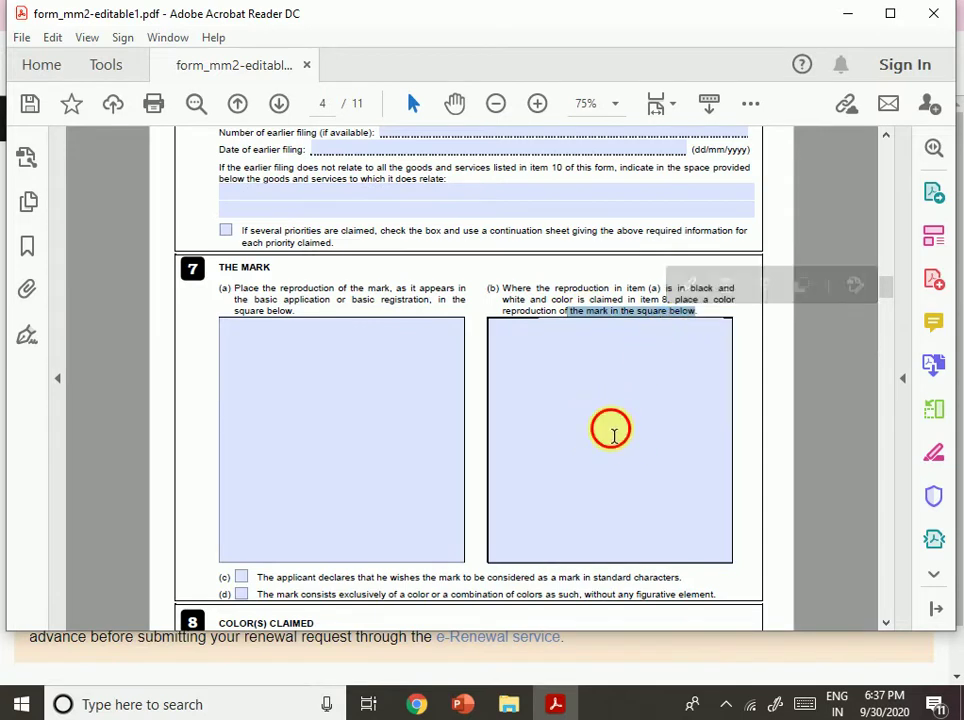
click(613, 432)
Highlight the standard characters and combination of colors wording in item 7.
scroll(613, 420, down, 1)
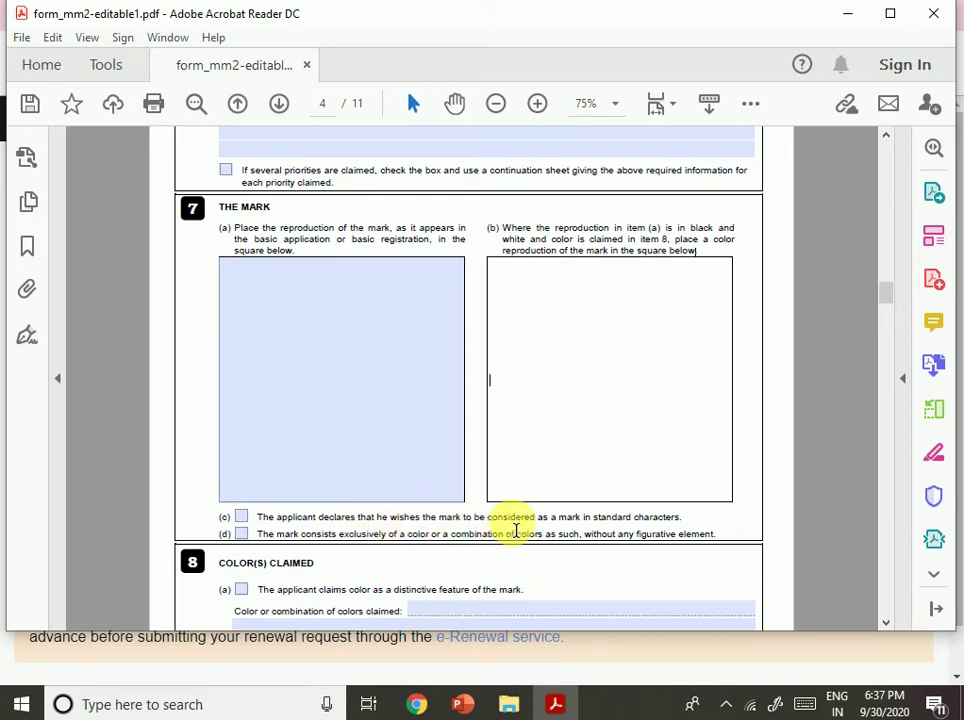
drag(488, 519, 630, 521)
click(594, 578)
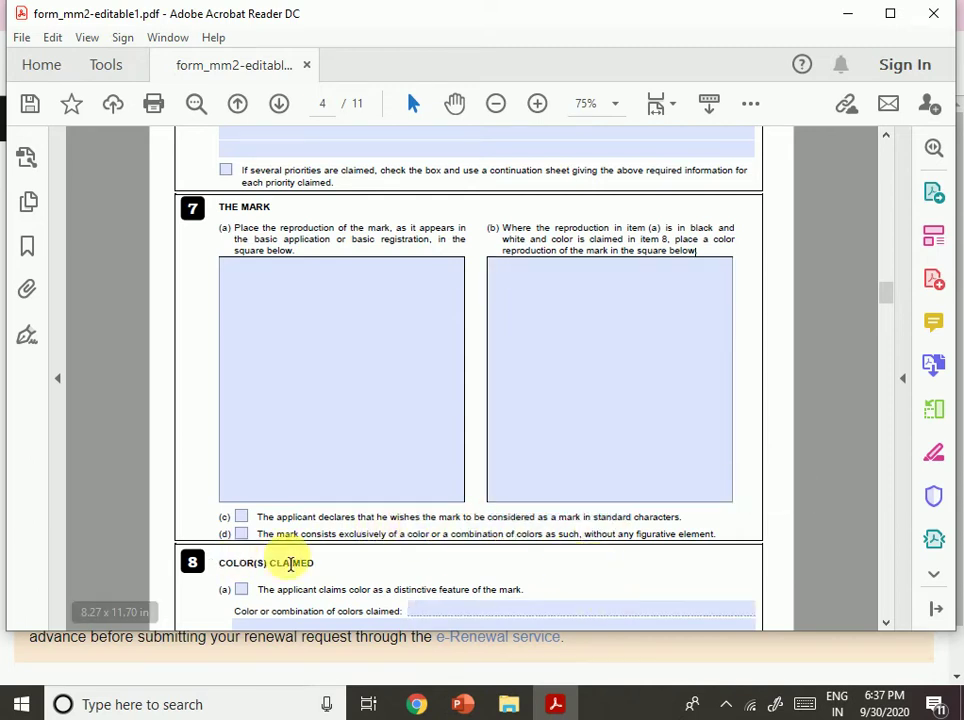
drag(430, 536, 615, 546)
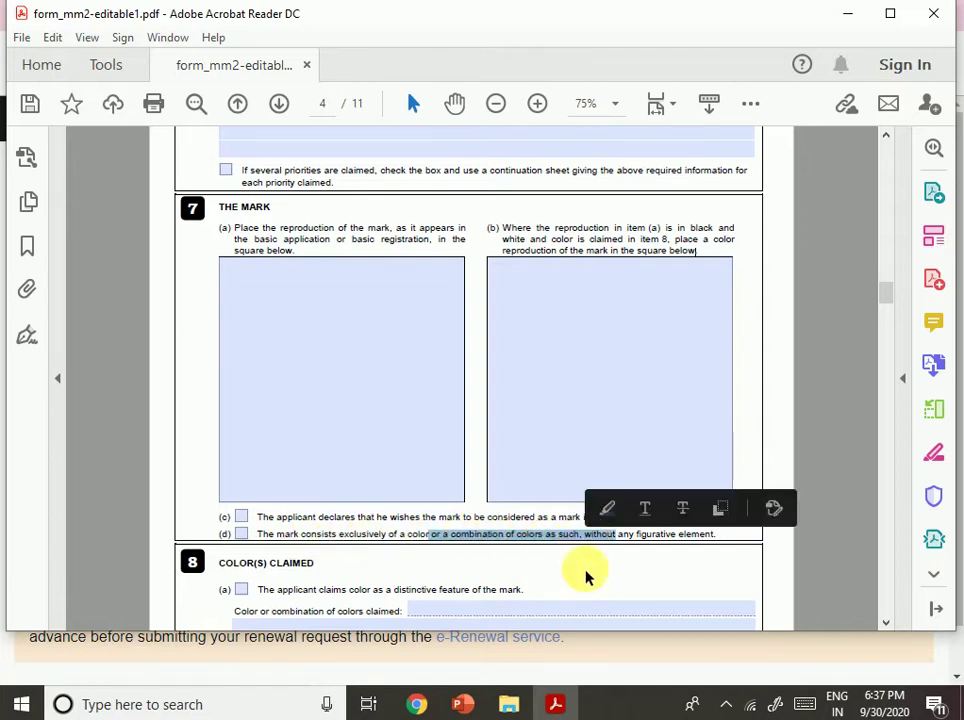
click(587, 575)
Tick then untick the 8(a) colour claim, leaving the colours and 8(b) fields blank.
scroll(650, 558, down, 1)
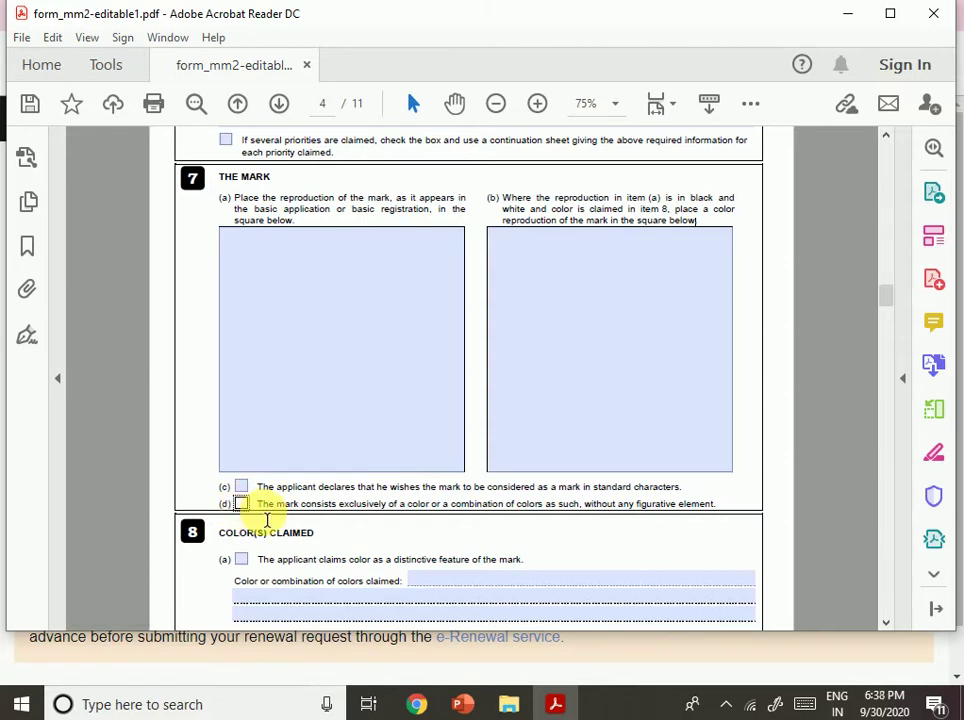
scroll(471, 545, down, 4)
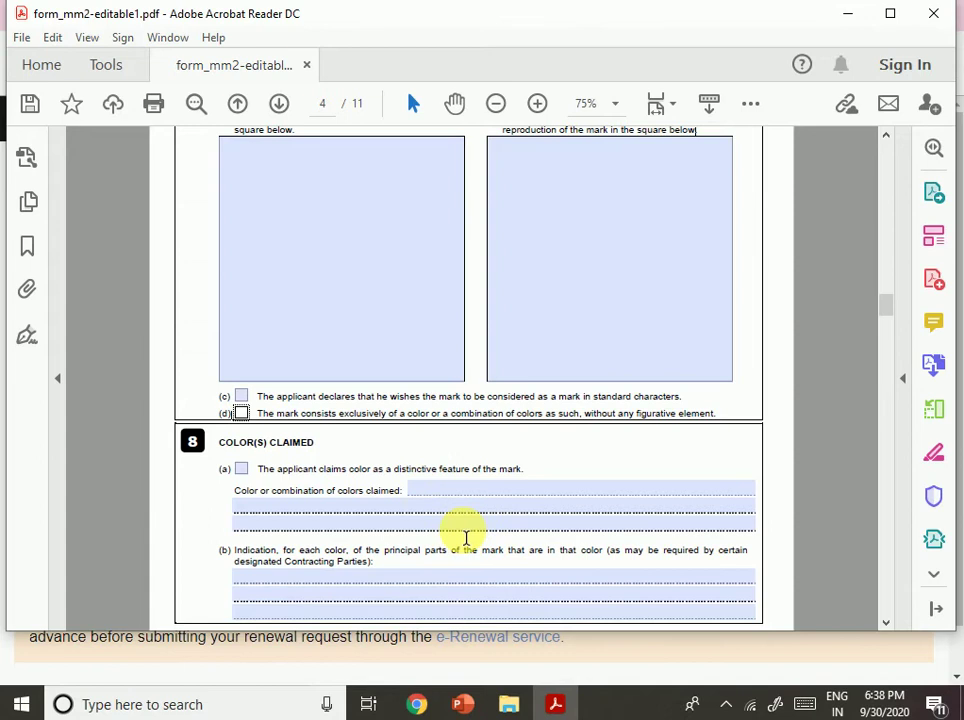
scroll(351, 514, down, 15)
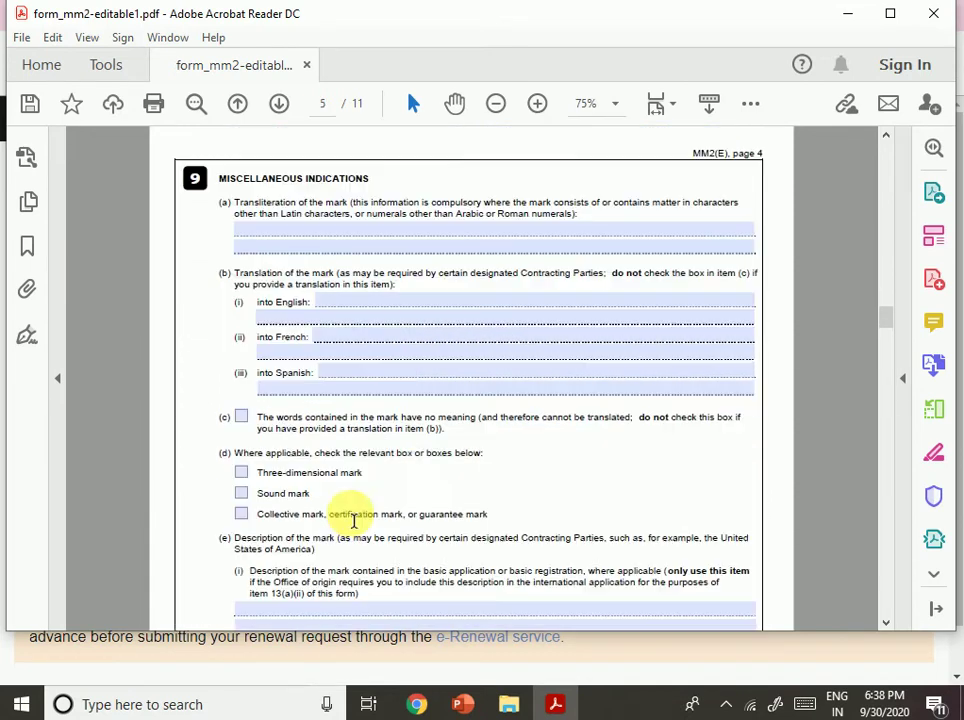
scroll(430, 476, up, 15)
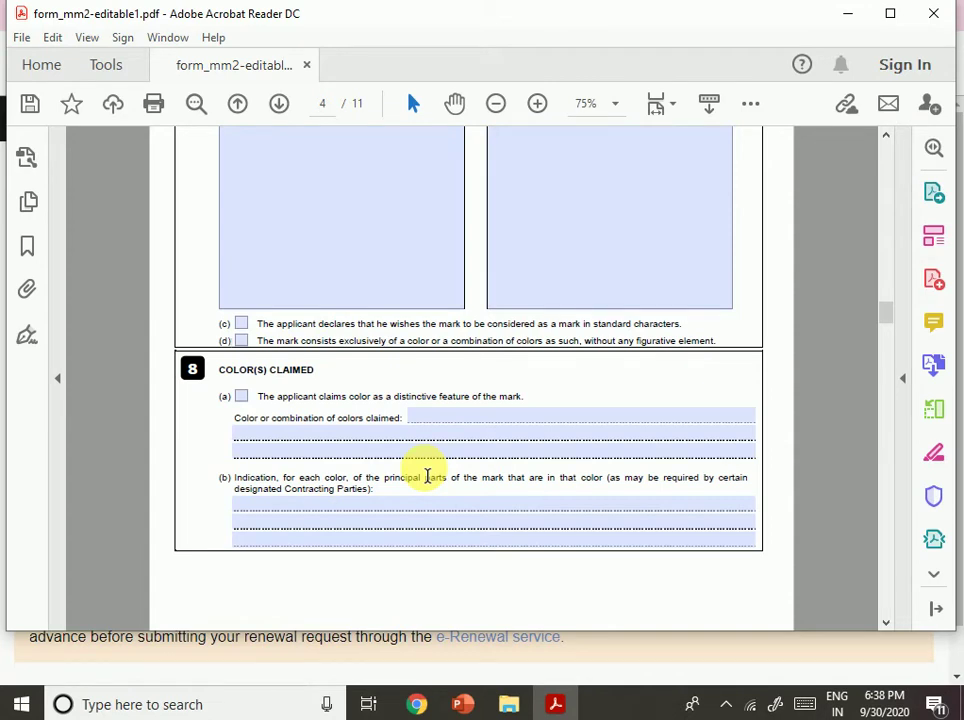
click(501, 431)
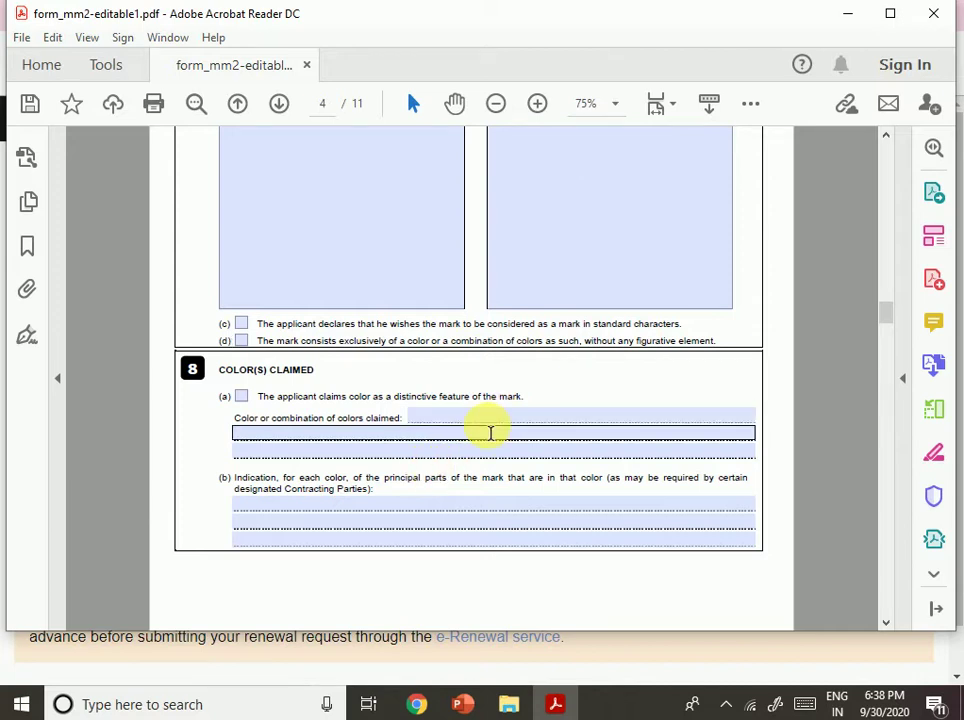
click(355, 497)
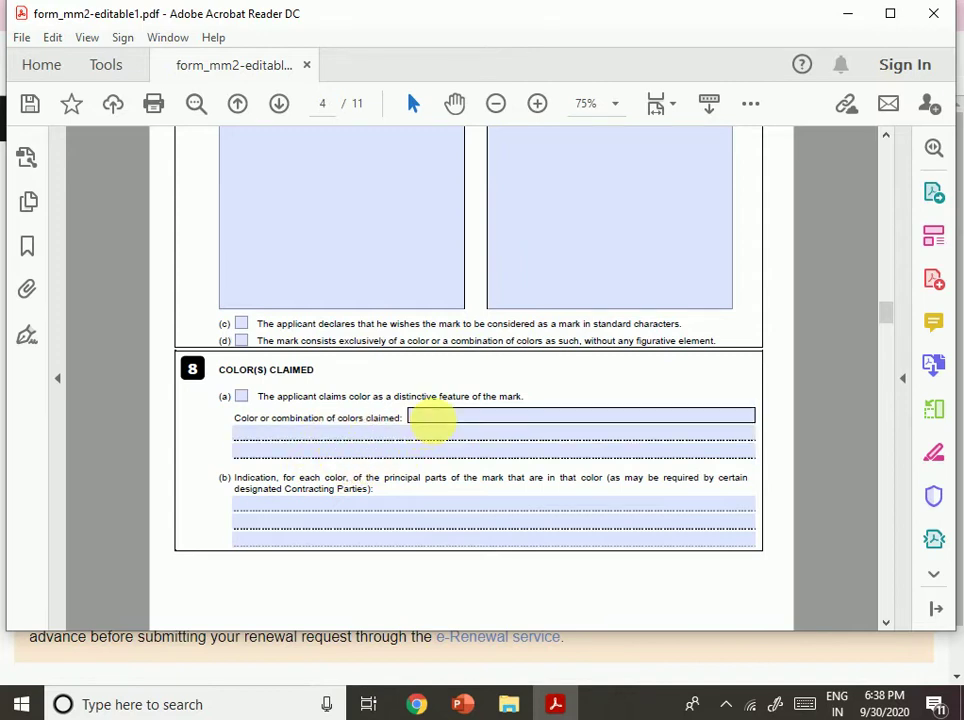
click(241, 398)
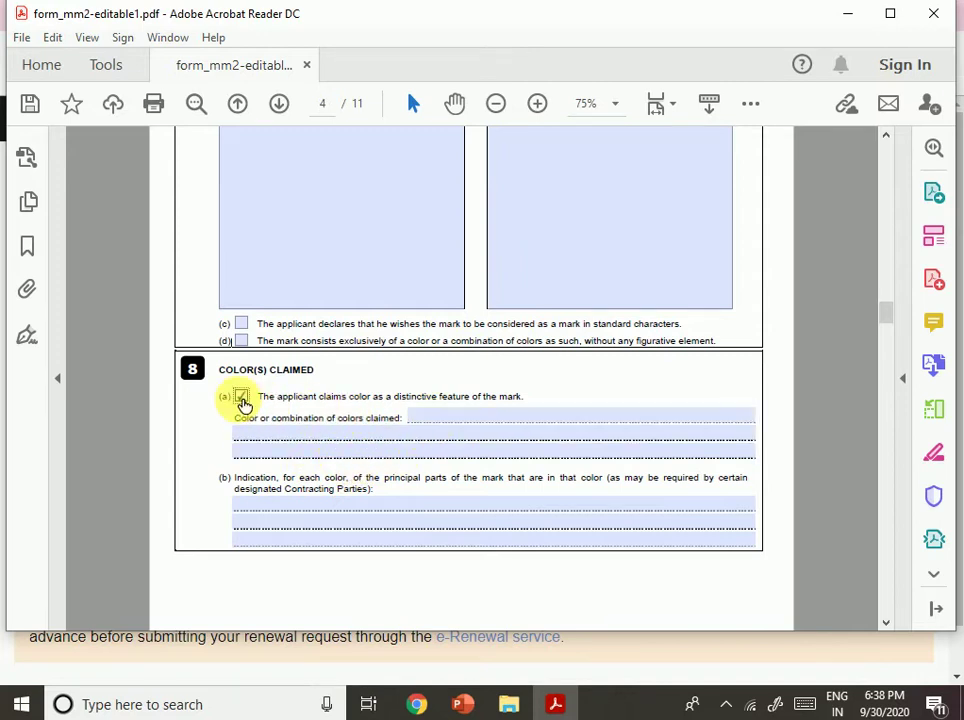
click(448, 423)
click(242, 398)
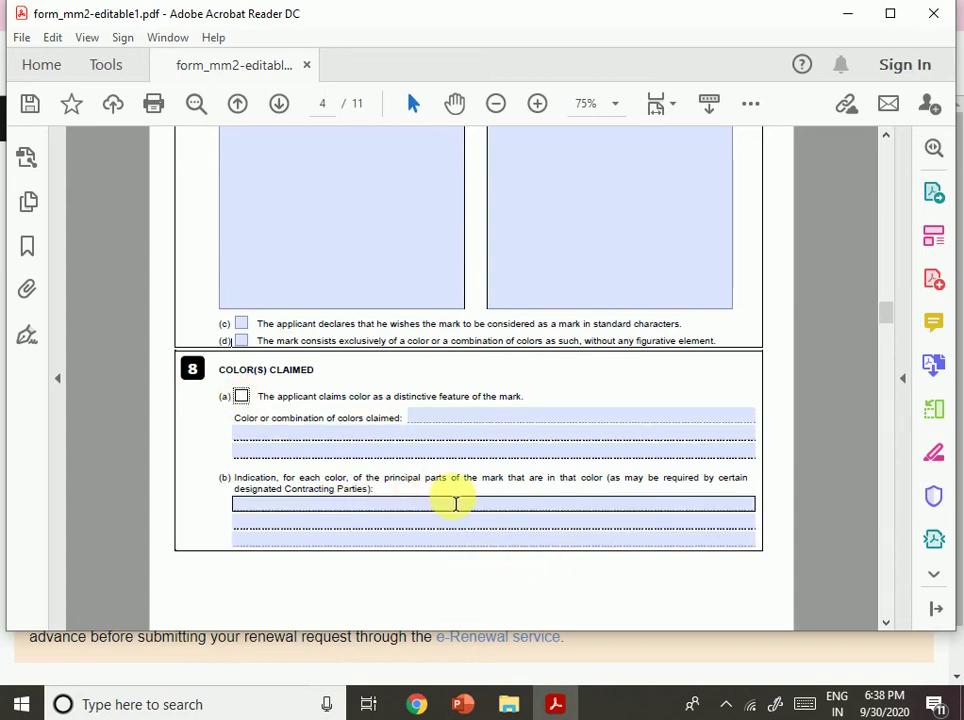
click(601, 505)
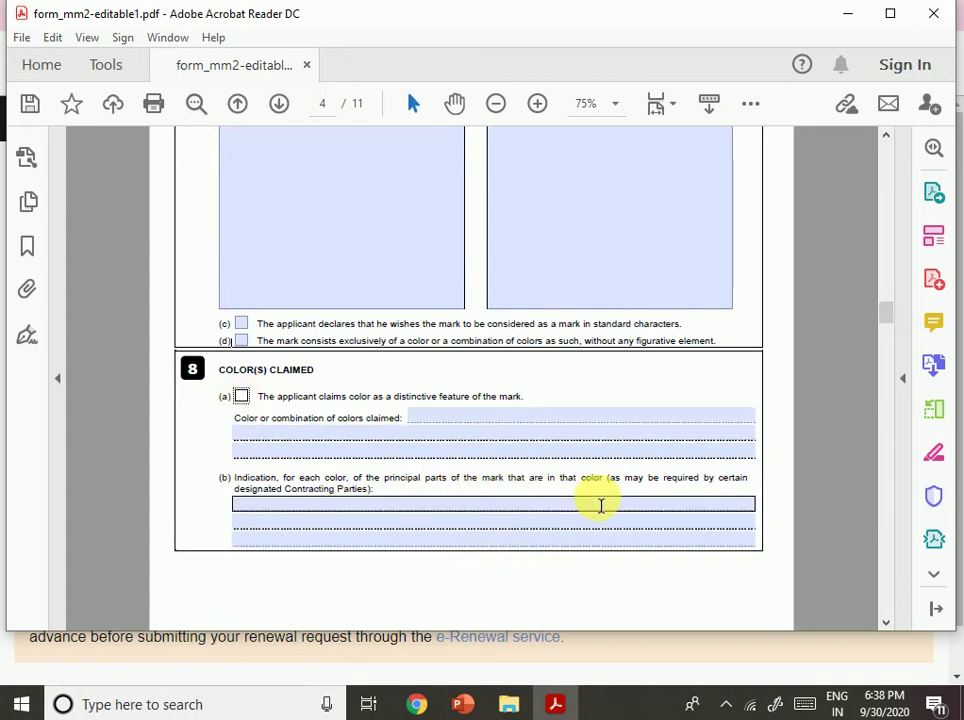
scroll(599, 503, down, 1)
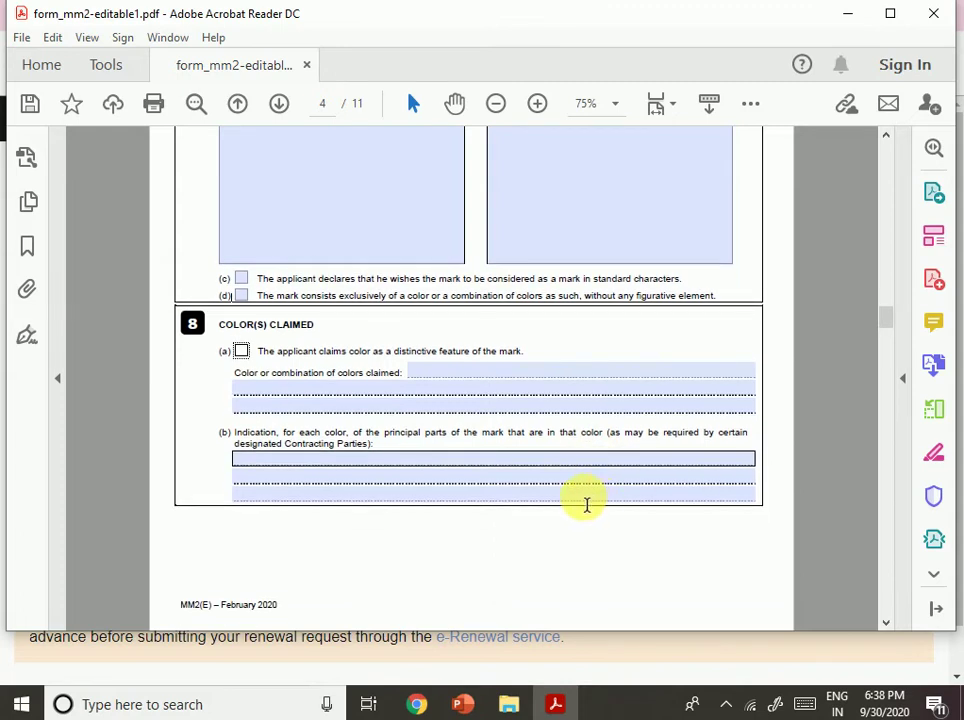
scroll(583, 505, down, 5)
scroll(581, 510, up, 1)
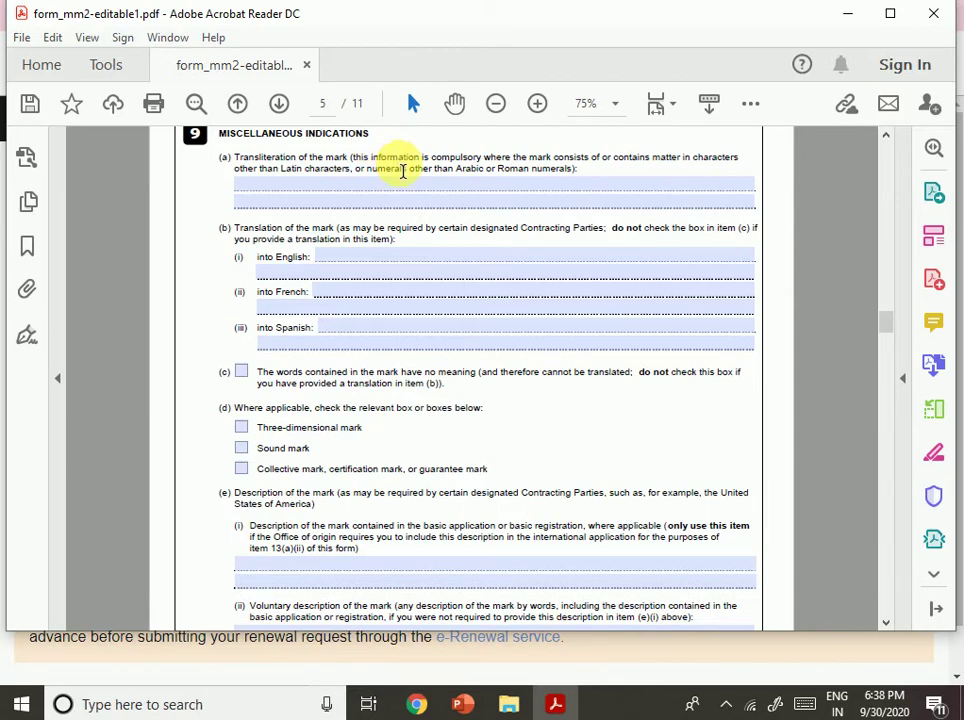
click(455, 183)
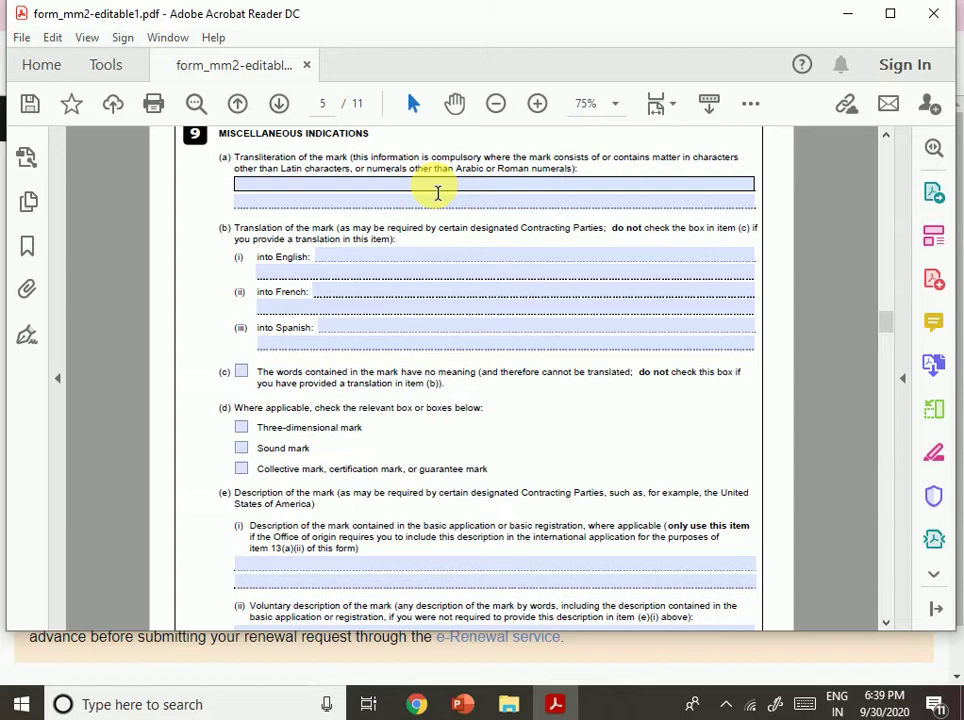
click(436, 249)
drag(439, 229, 594, 250)
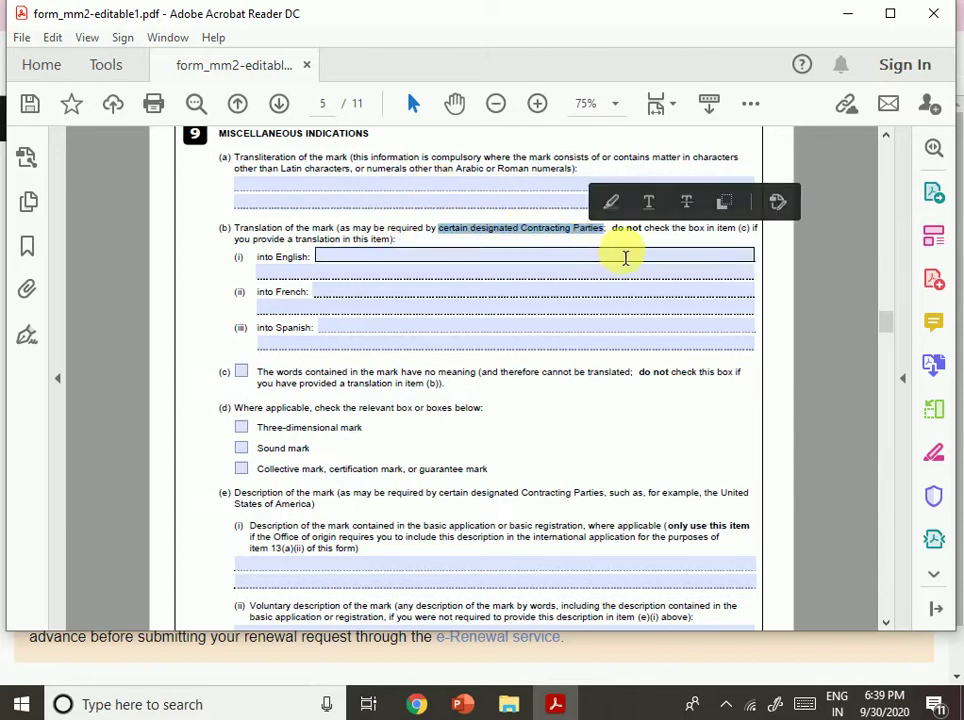
click(625, 257)
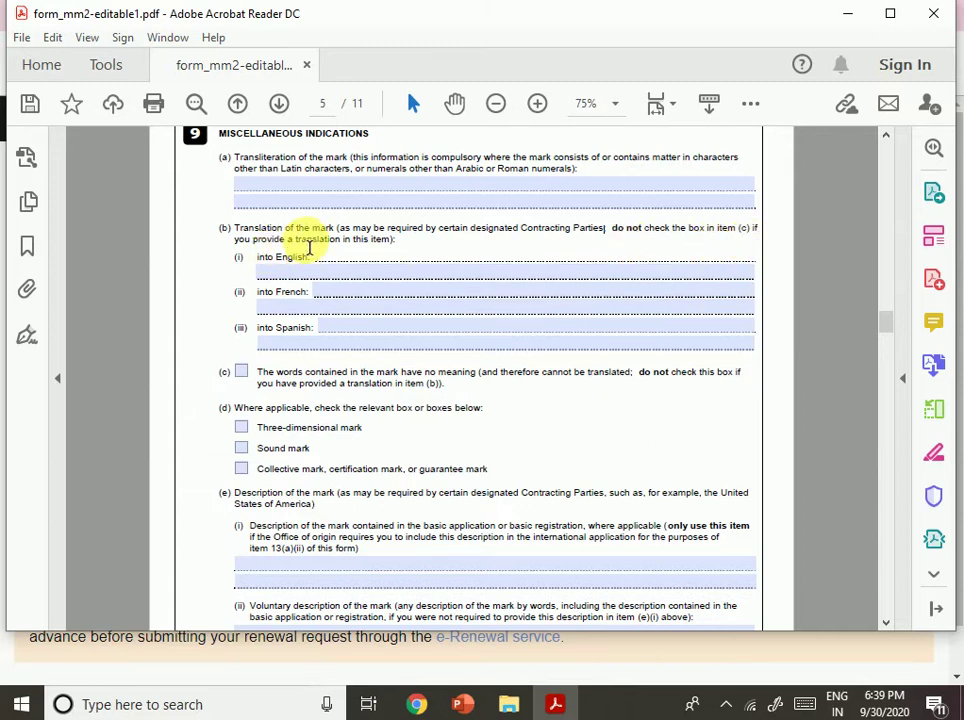
drag(309, 247, 422, 245)
click(397, 288)
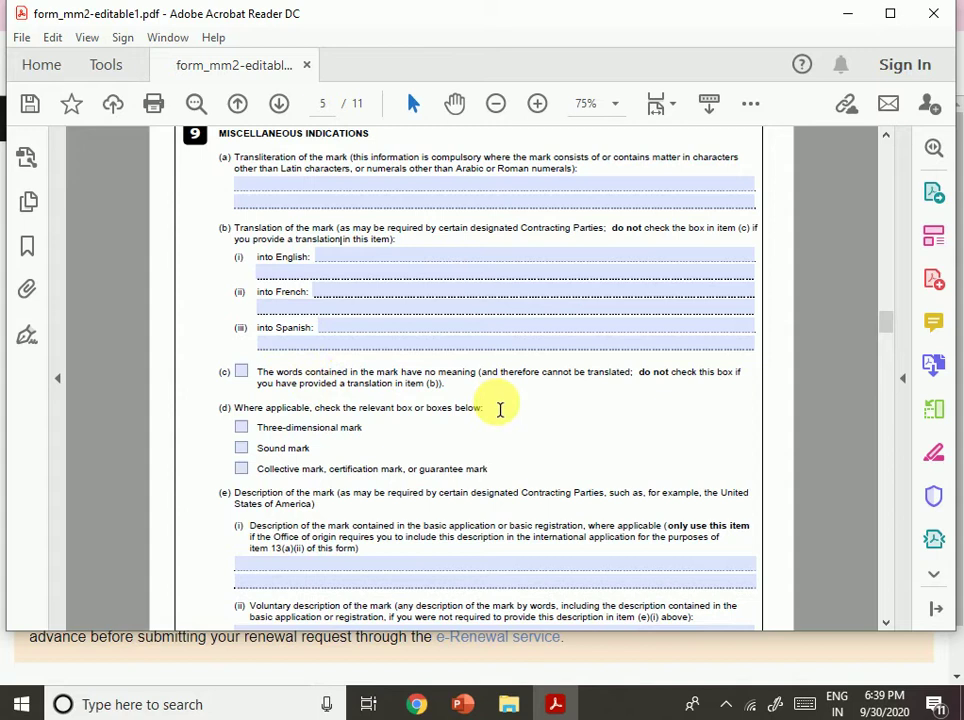
drag(458, 387, 519, 385)
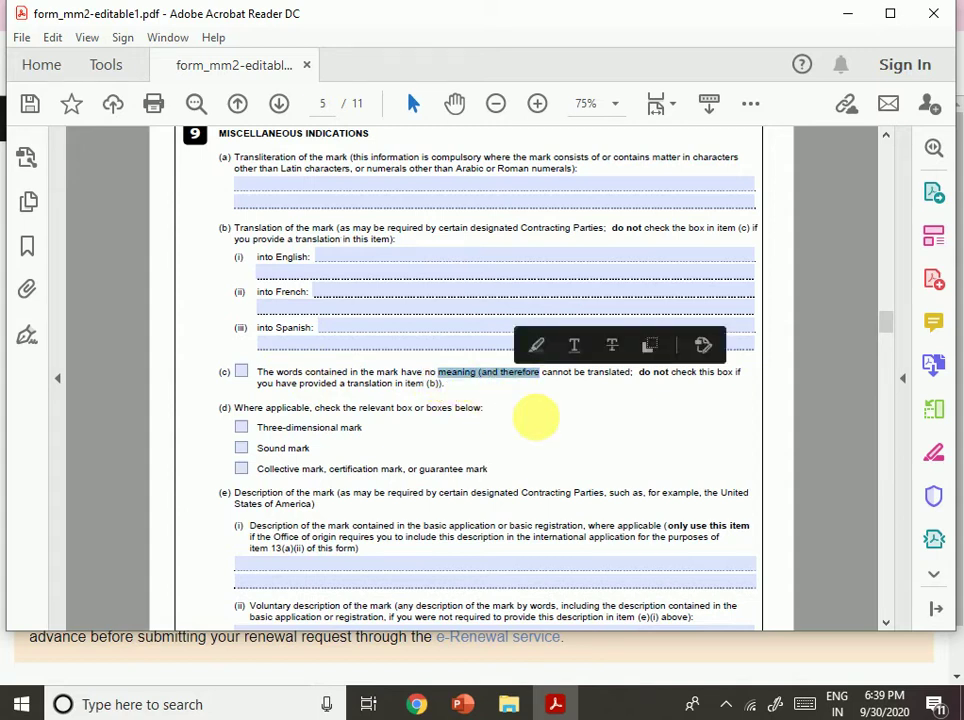
click(577, 413)
drag(578, 384, 637, 395)
click(622, 413)
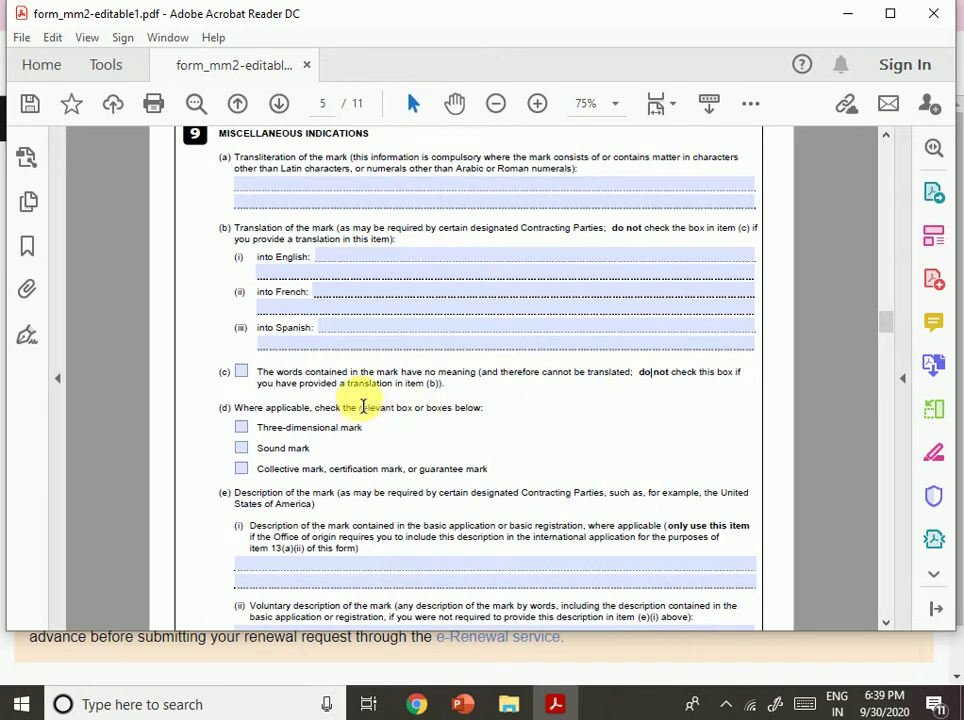
click(260, 272)
click(256, 260)
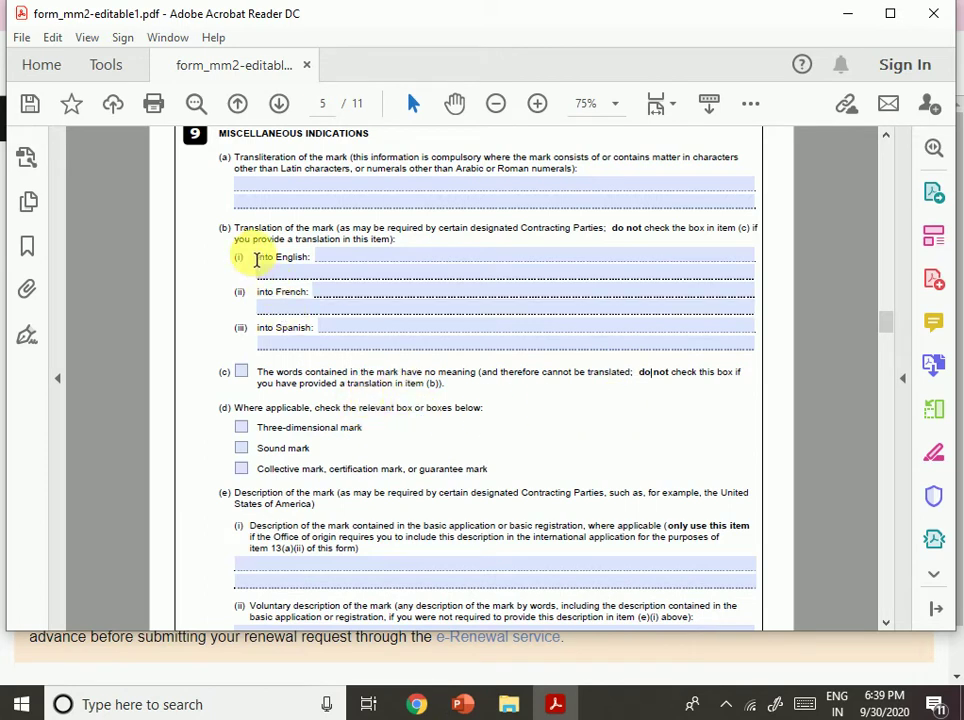
drag(227, 232, 418, 336)
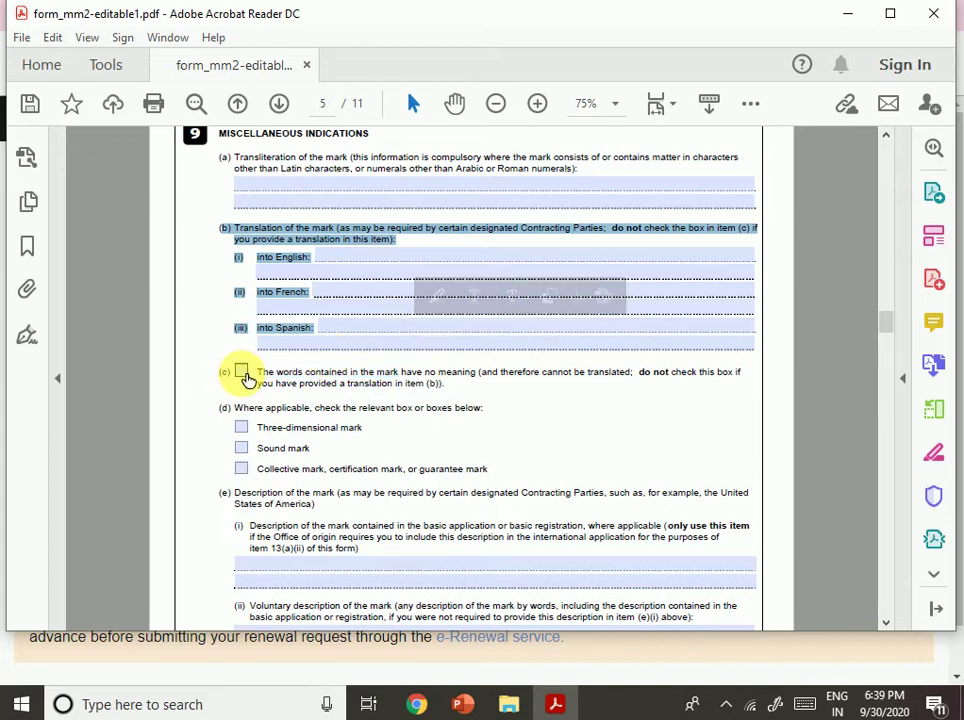
click(300, 277)
triple_click(237, 233)
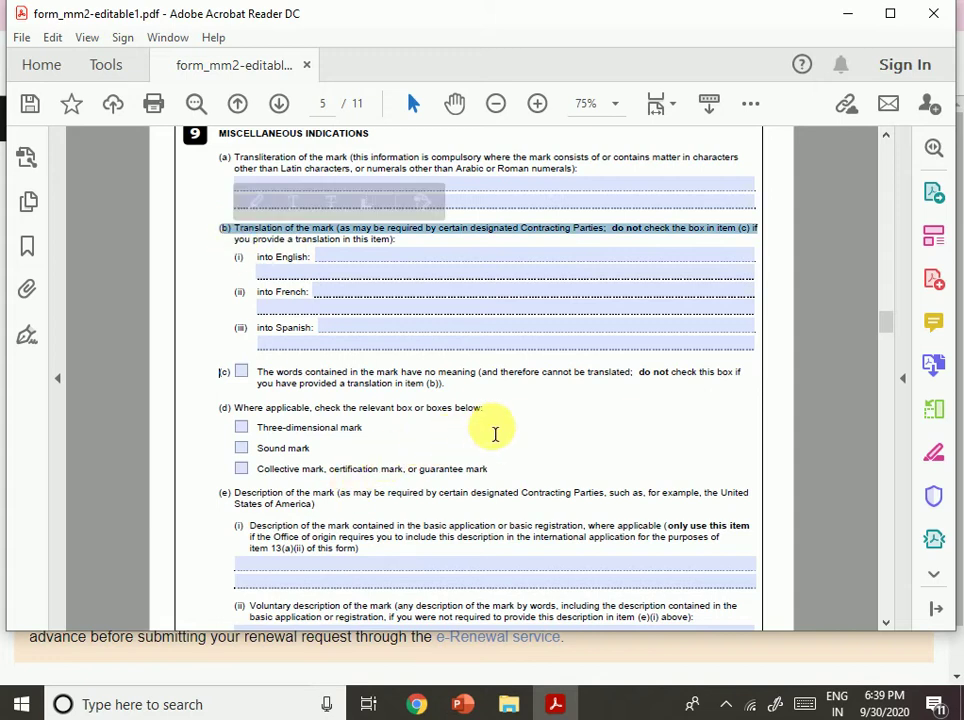
scroll(492, 435, down, 1)
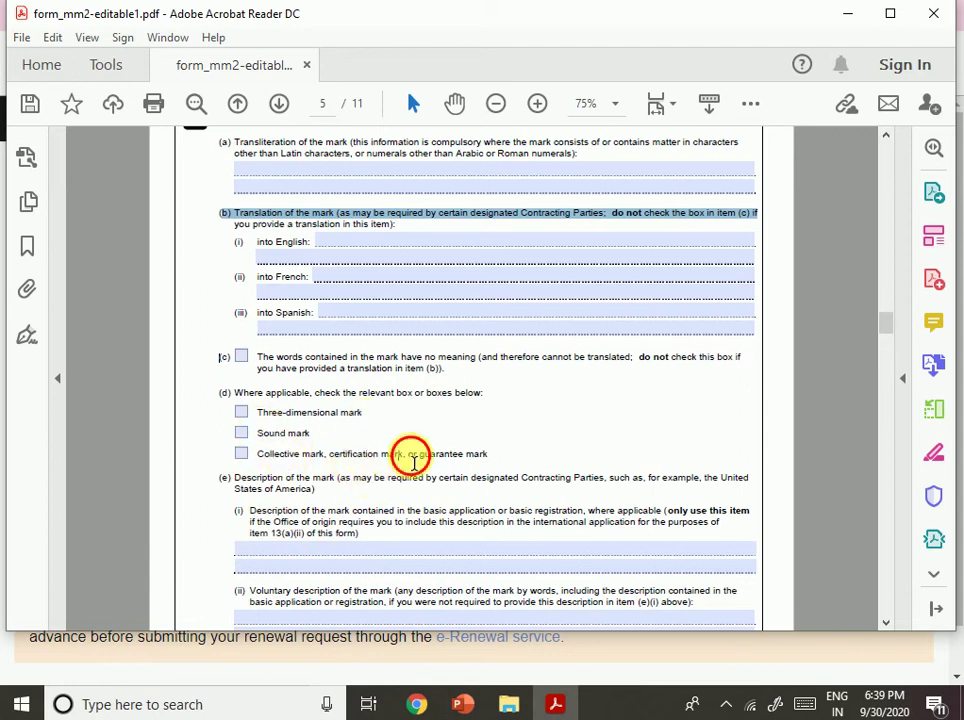
Tick Sound mark in item 9(d) and read the item 9(e) description wording.
drag(381, 455, 463, 455)
click(241, 432)
scroll(245, 425, down, 1)
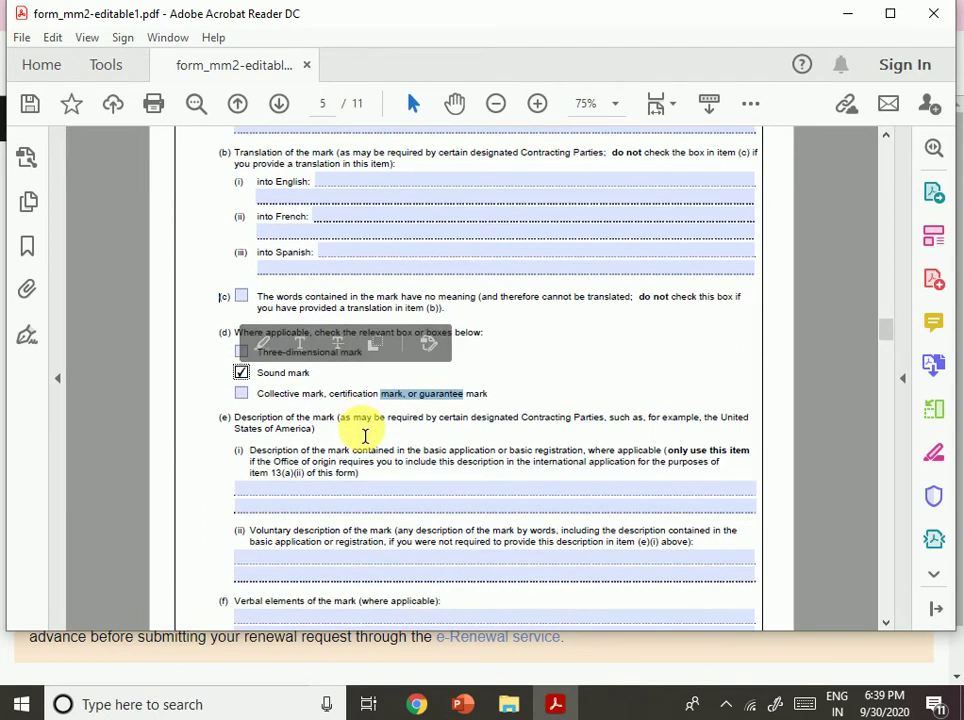
scroll(404, 460, down, 1)
click(368, 461)
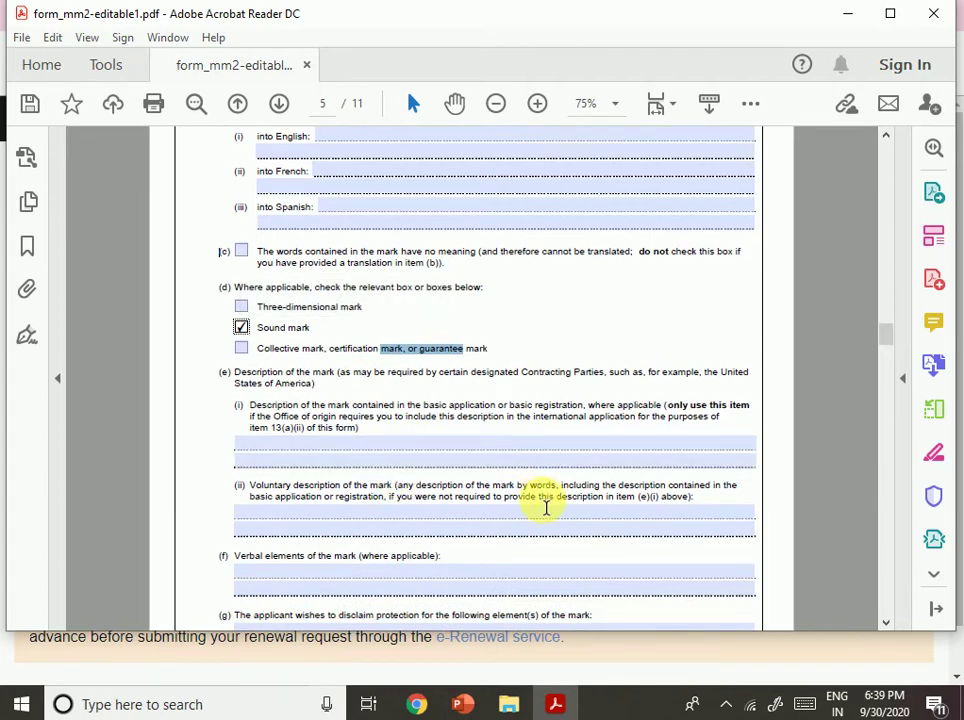
drag(438, 373, 570, 385)
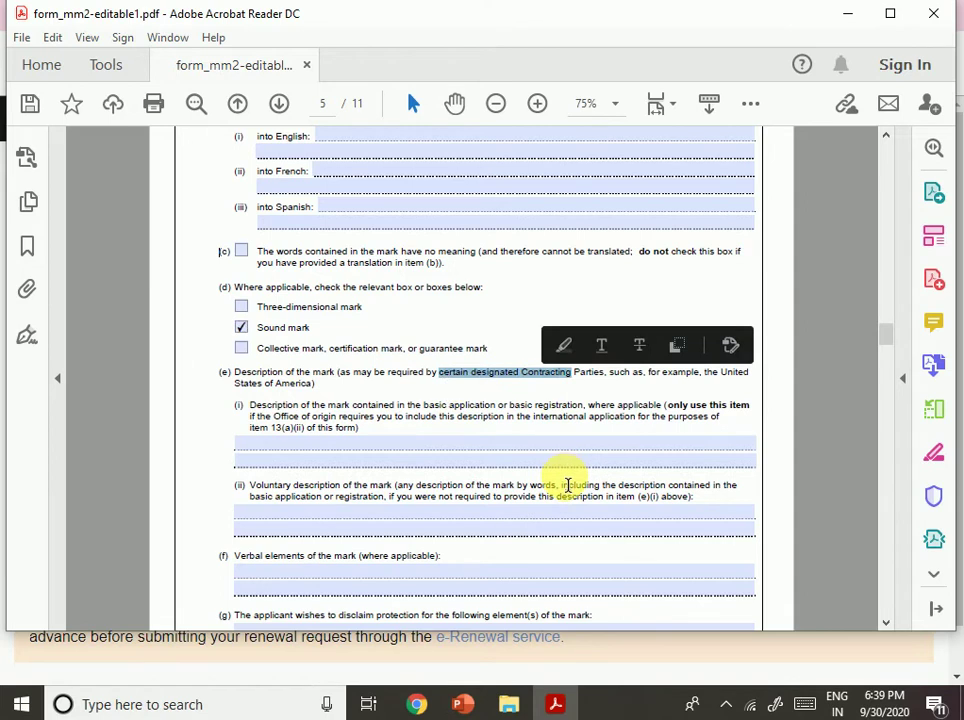
click(490, 463)
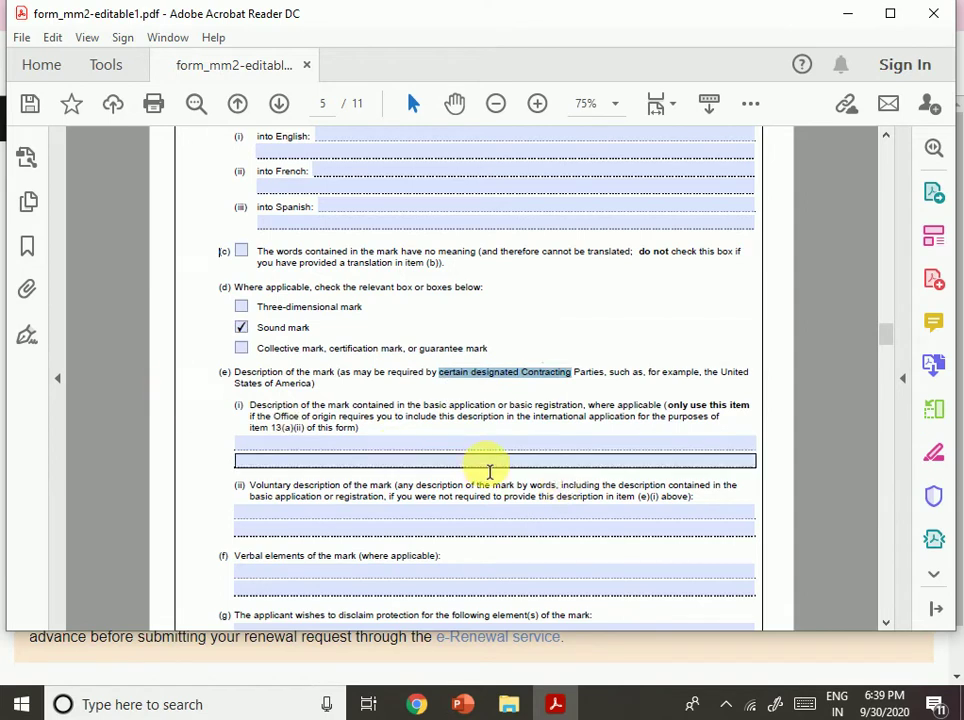
click(417, 431)
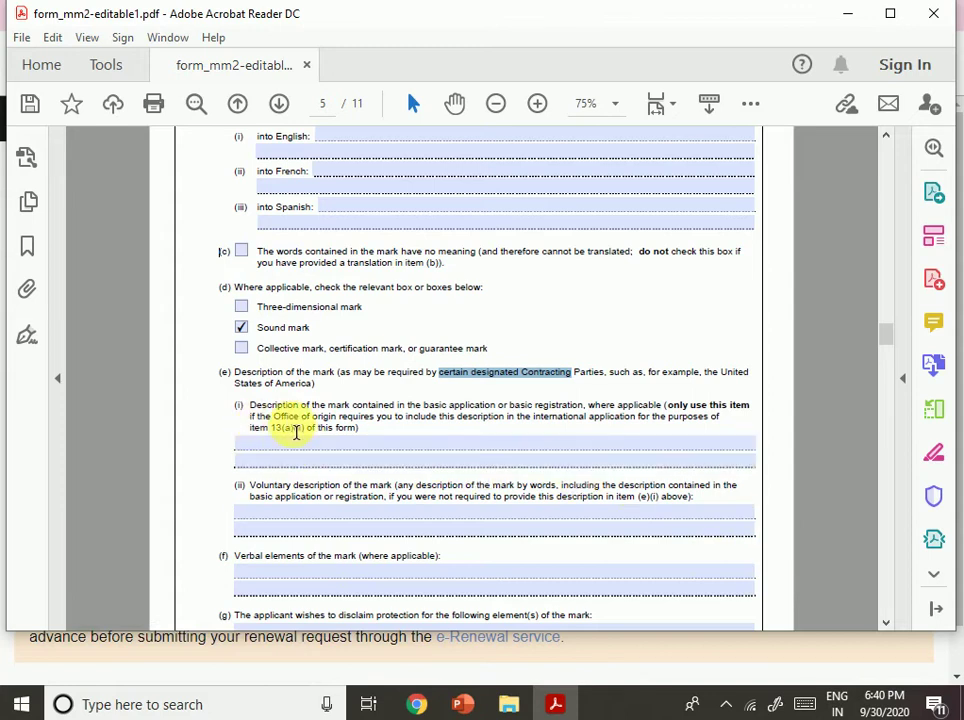
drag(392, 420, 704, 438)
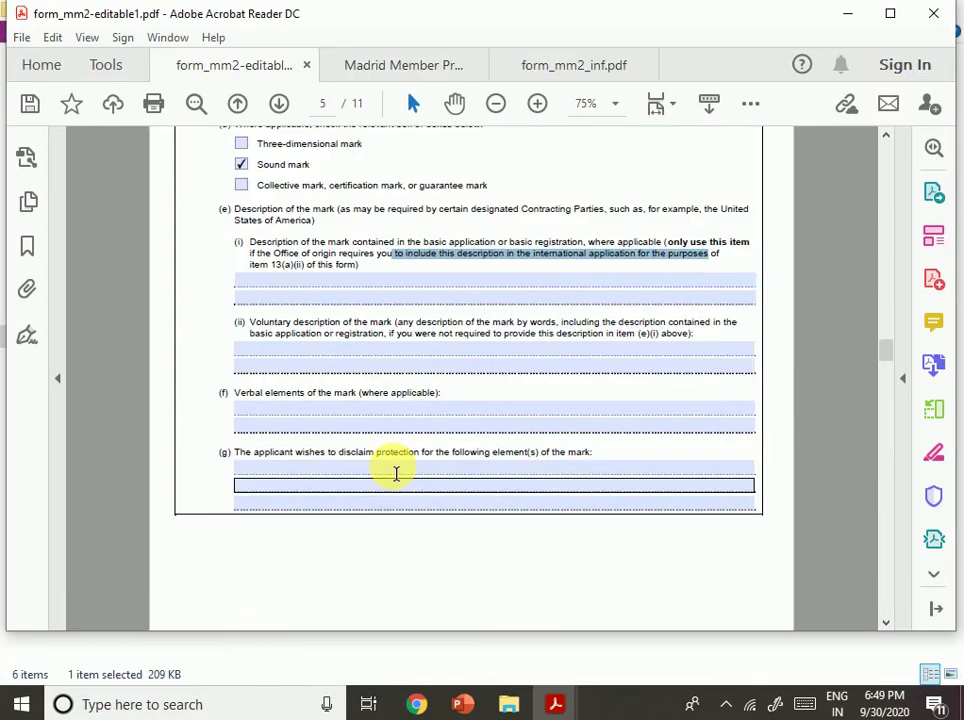
Switch to form_mm2_inf.pdf and scroll to the Item 1 heading.
click(539, 70)
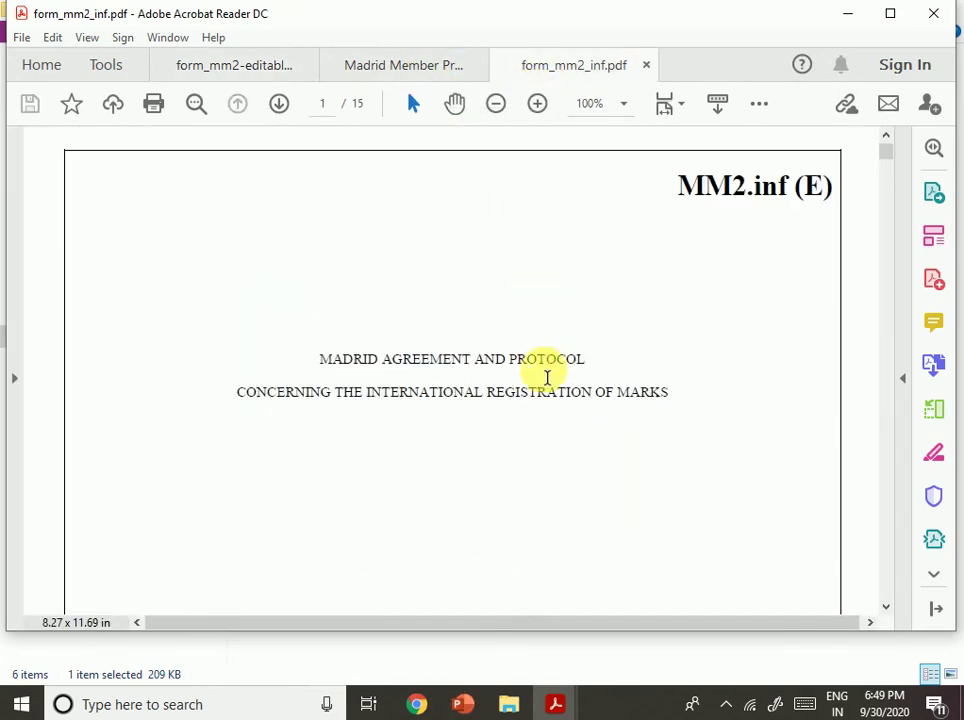
scroll(547, 370, down, 2)
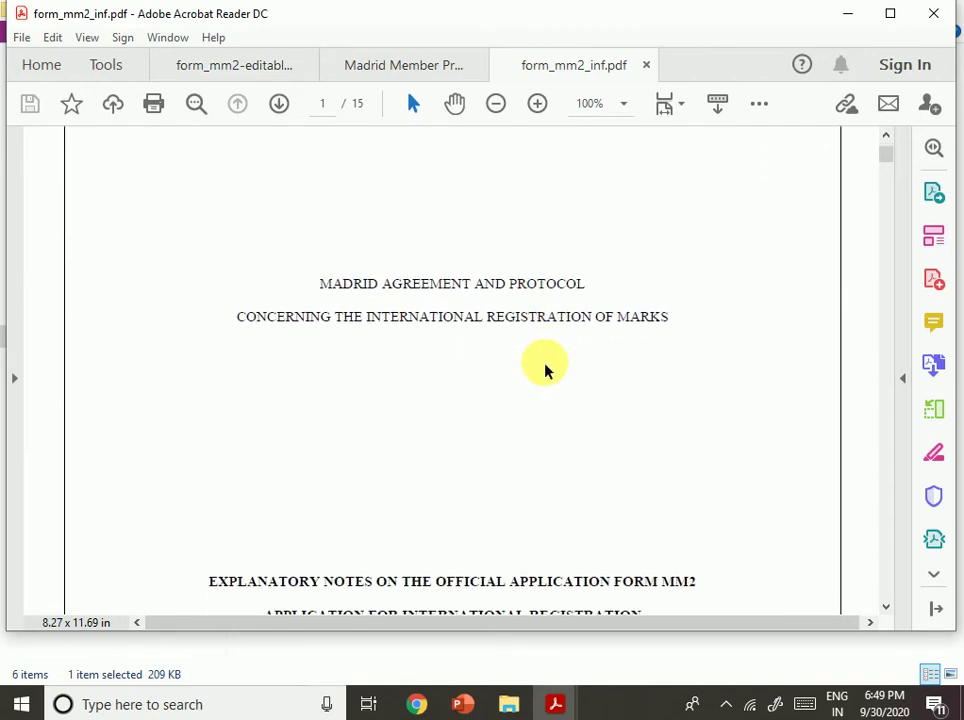
scroll(531, 374, down, 7)
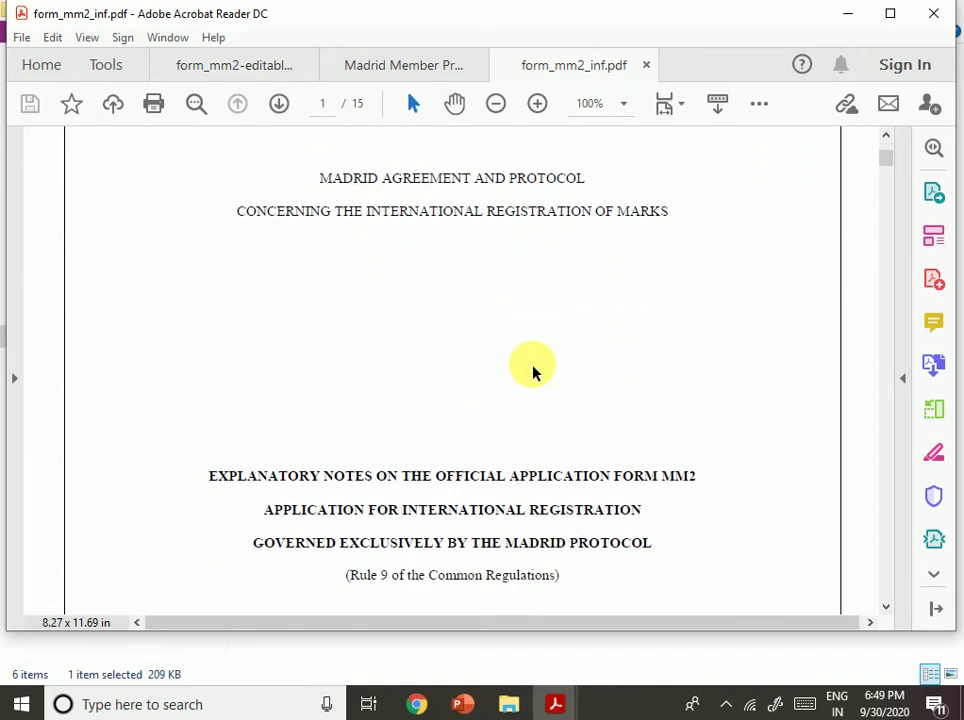
click(242, 75)
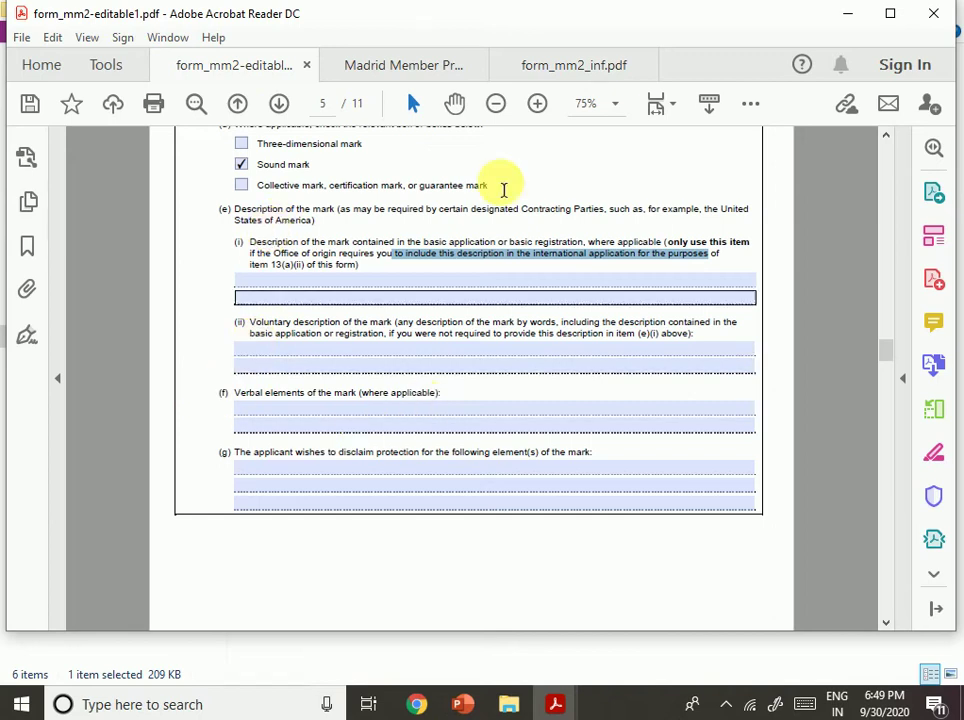
click(537, 70)
scroll(545, 385, down, 5)
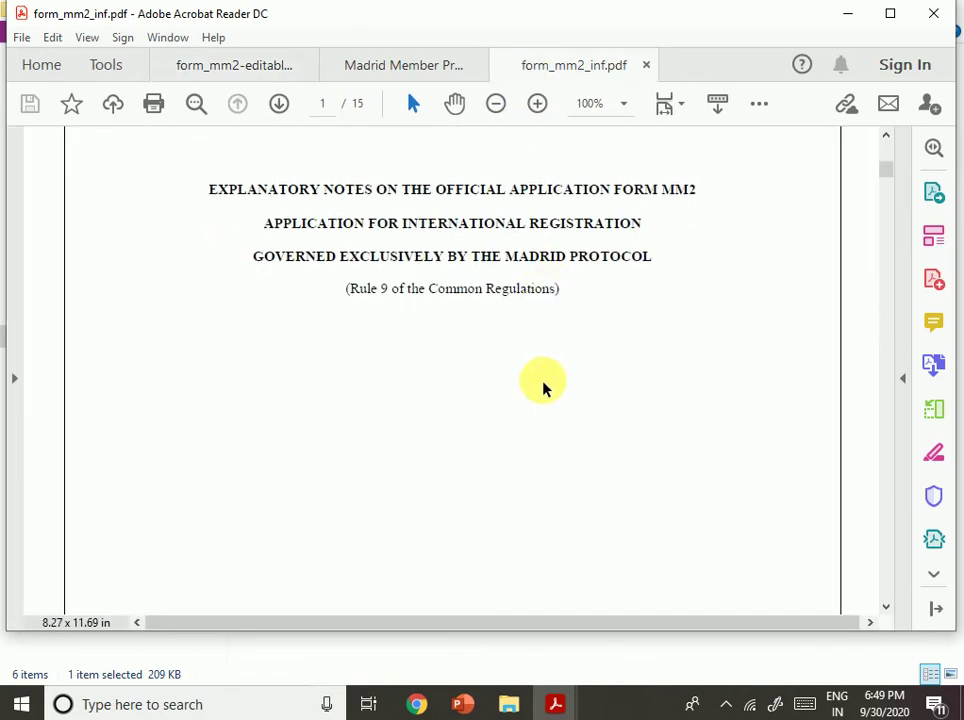
scroll(541, 390, down, 10)
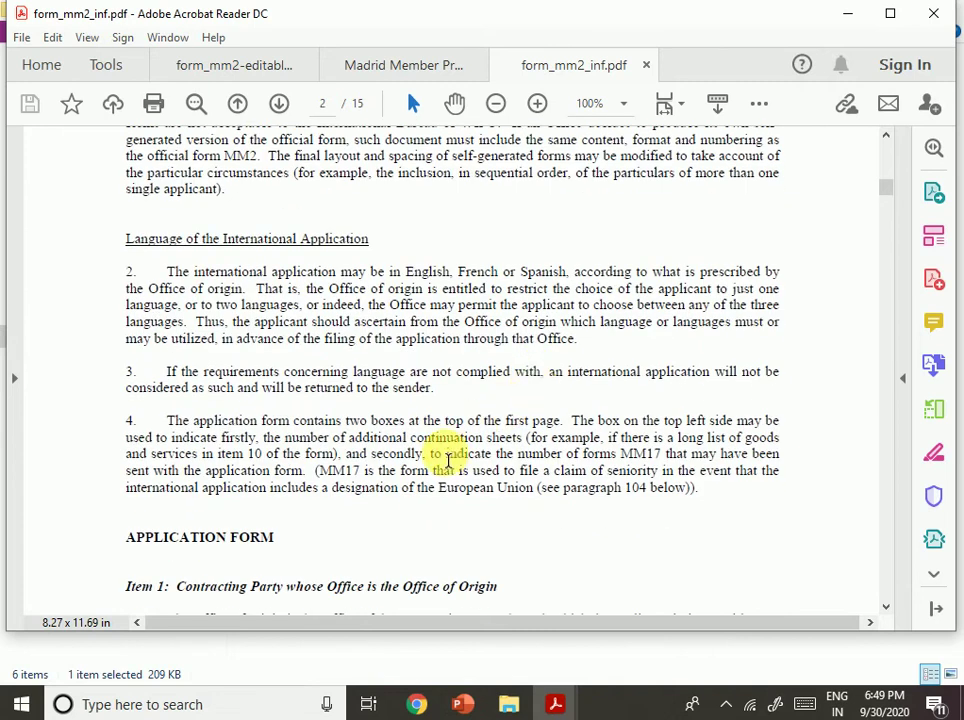
drag(178, 497, 507, 506)
Highlight passages in paragraphs 6 and 7 about indicating the Office of origin.
scroll(570, 497, down, 3)
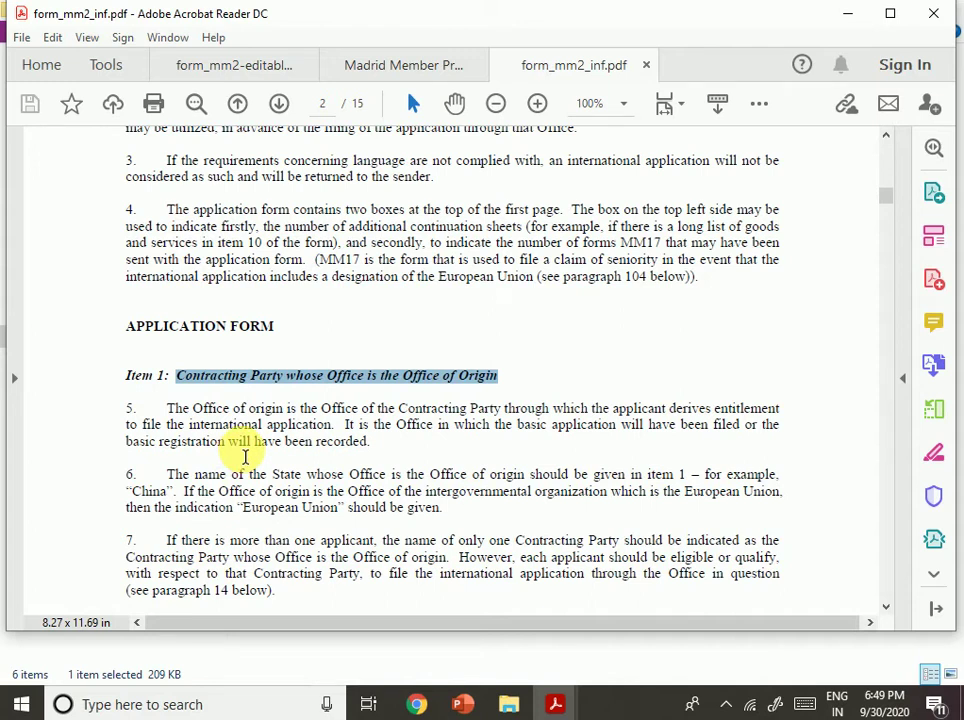
drag(350, 476, 531, 492)
click(523, 511)
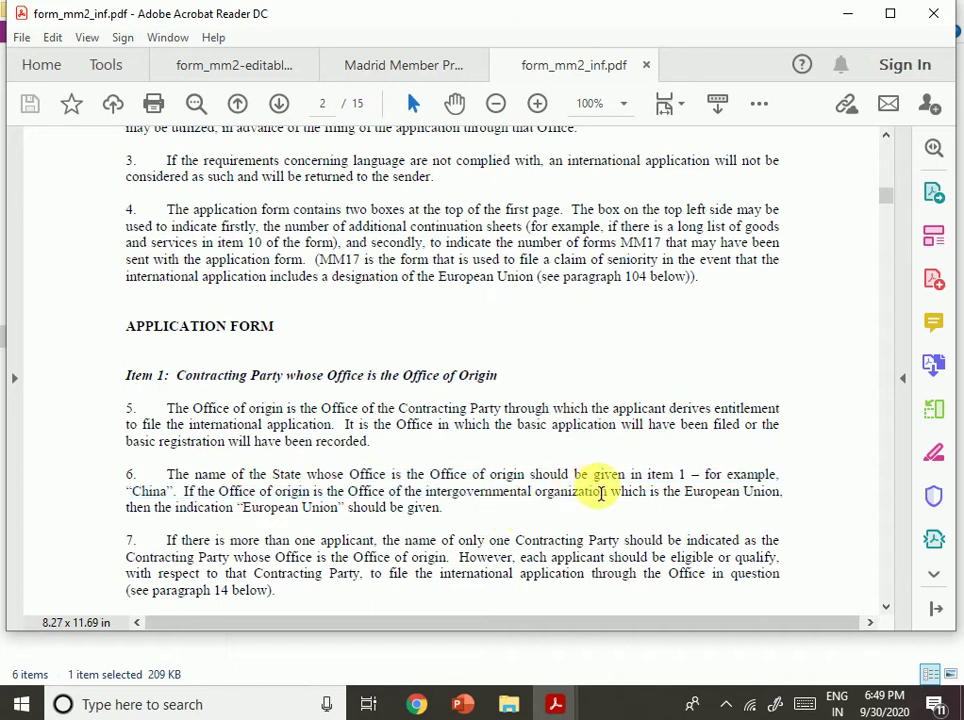
drag(609, 491, 726, 474)
click(177, 508)
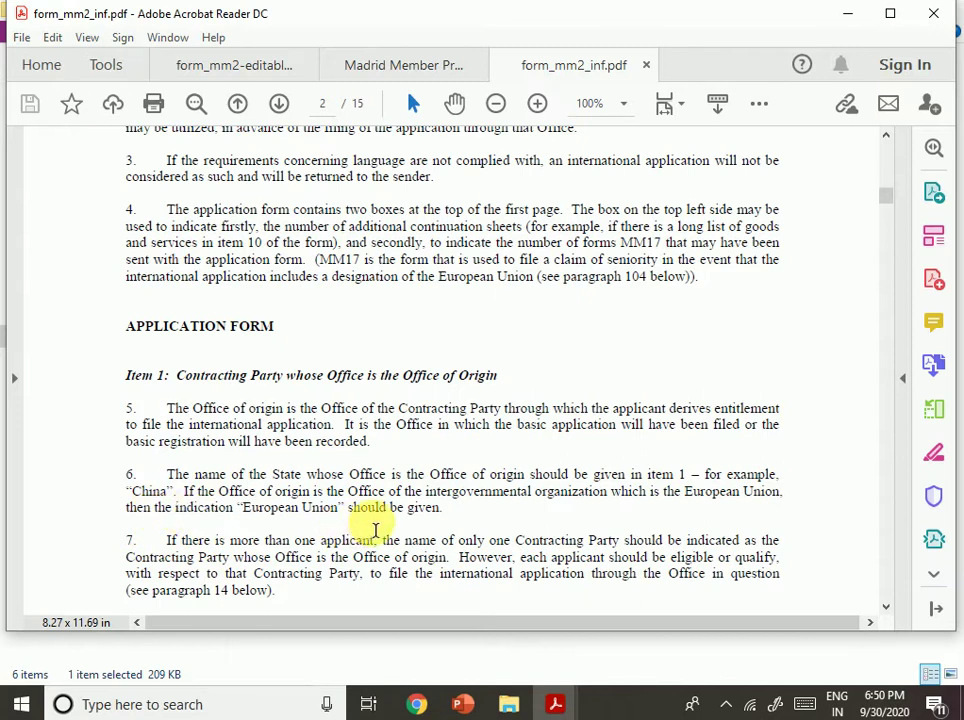
scroll(585, 527, down, 1)
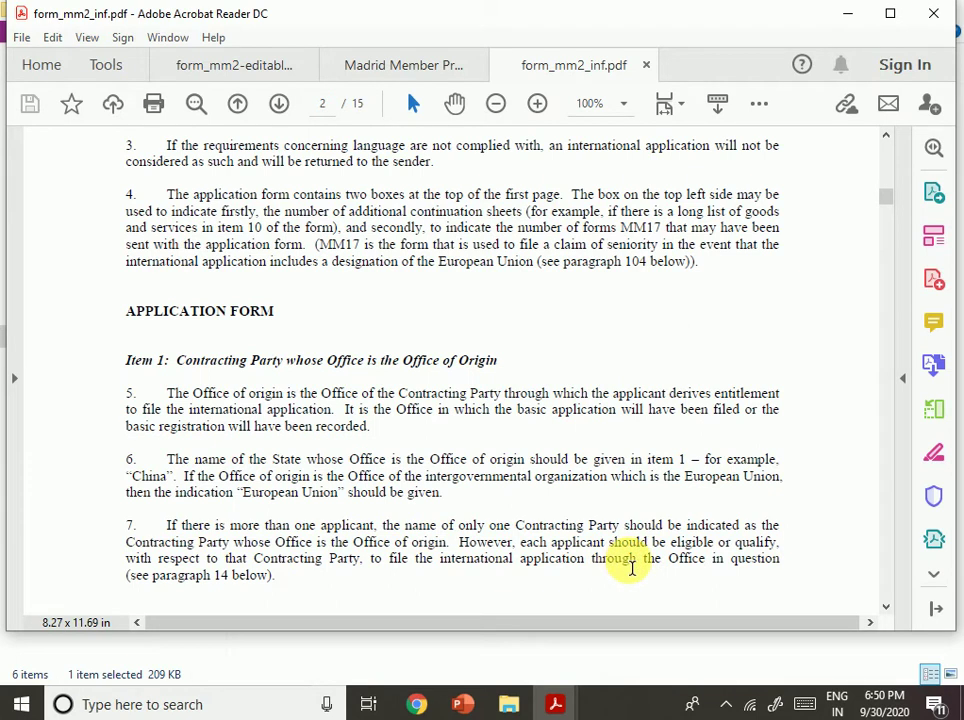
drag(667, 525, 757, 526)
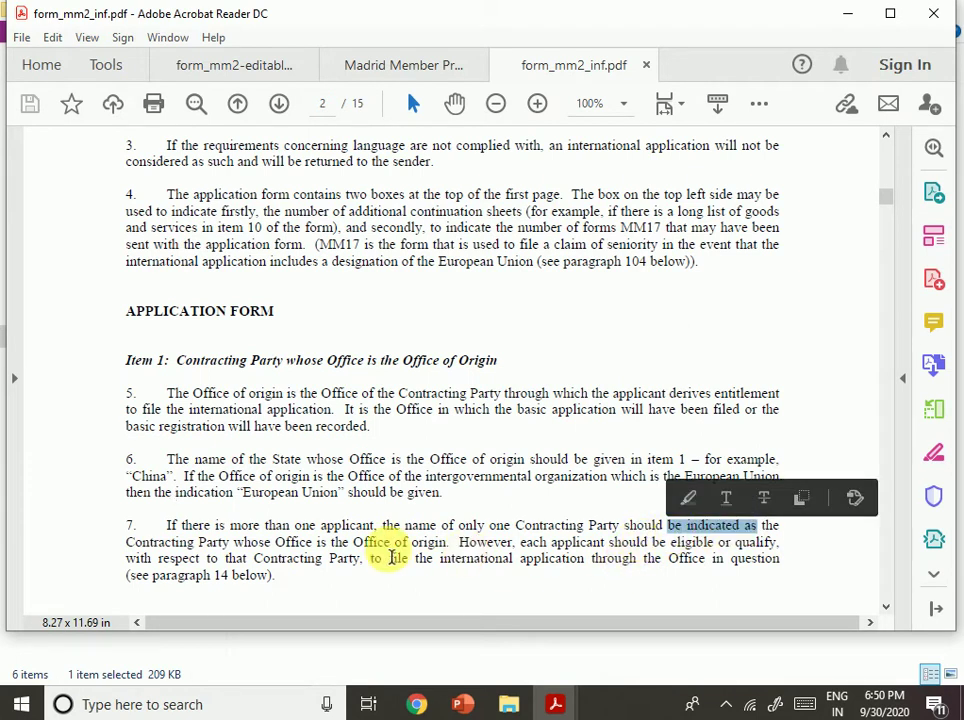
drag(277, 543, 448, 560)
scroll(538, 531, down, 3)
scroll(530, 531, down, 1)
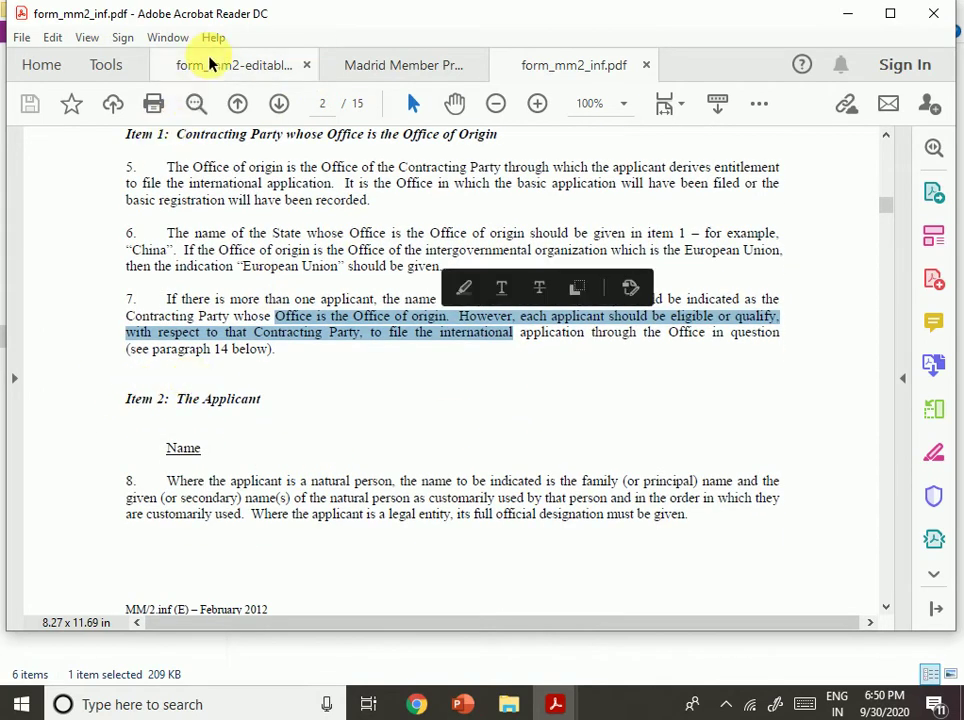
Check section 9 on the editable MM2 form.
click(210, 63)
scroll(383, 383, up, 2)
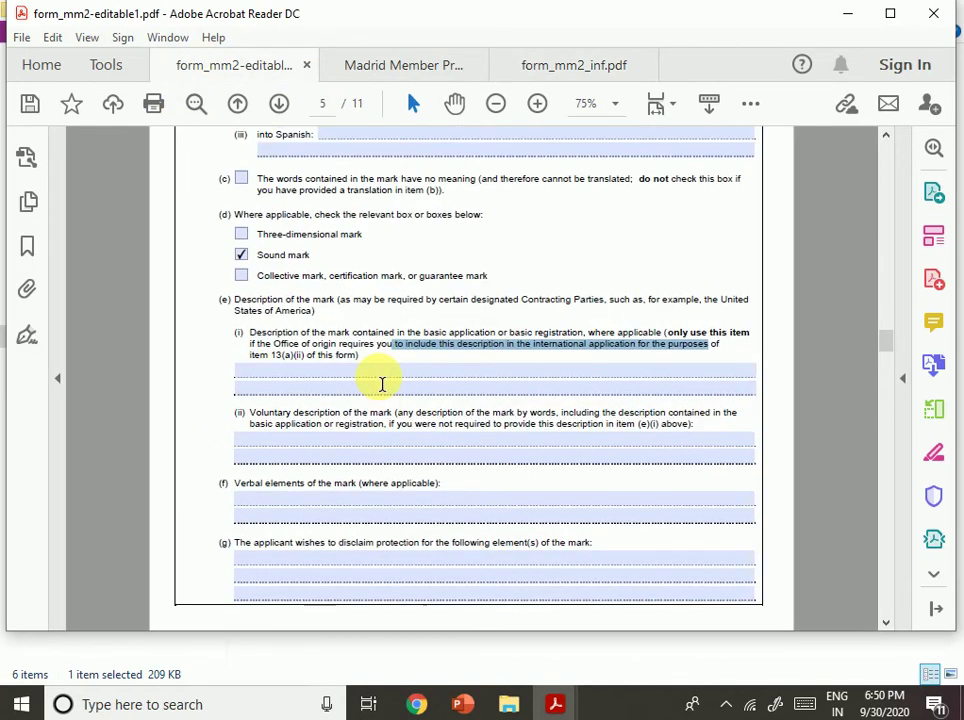
scroll(382, 383, up, 5)
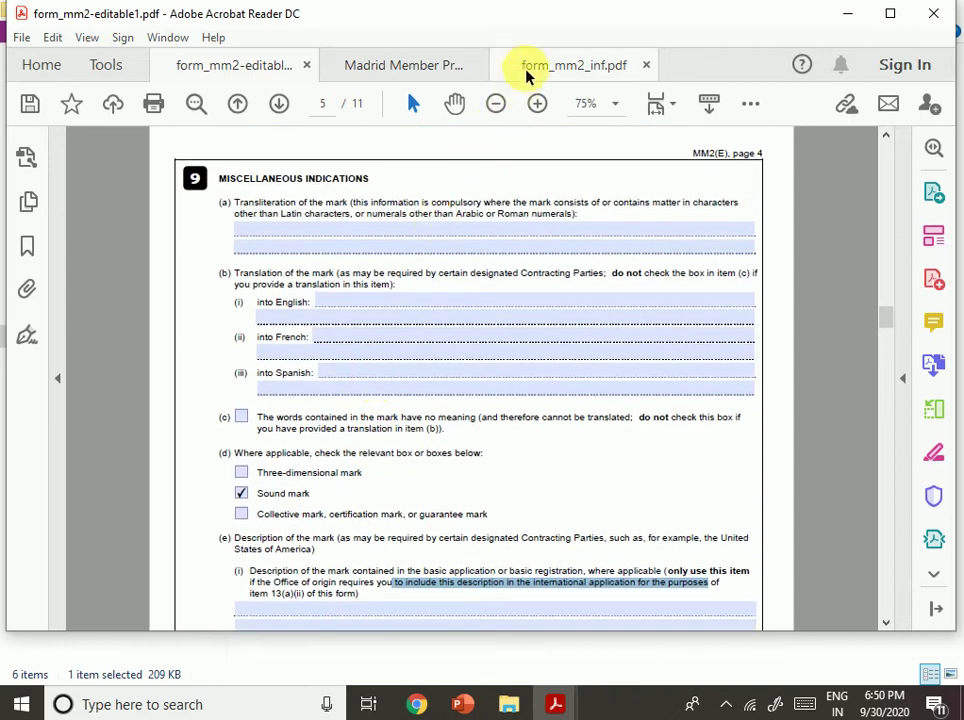
Scroll form_mm2_inf.pdf to the Item 9 notes on transliteration and translation on page 8.
click(520, 75)
scroll(523, 250, down, 15)
scroll(570, 412, down, 15)
scroll(566, 405, down, 5)
drag(884, 245, 824, 420)
scroll(514, 413, down, 2)
scroll(514, 413, up, 3)
scroll(514, 413, up, 12)
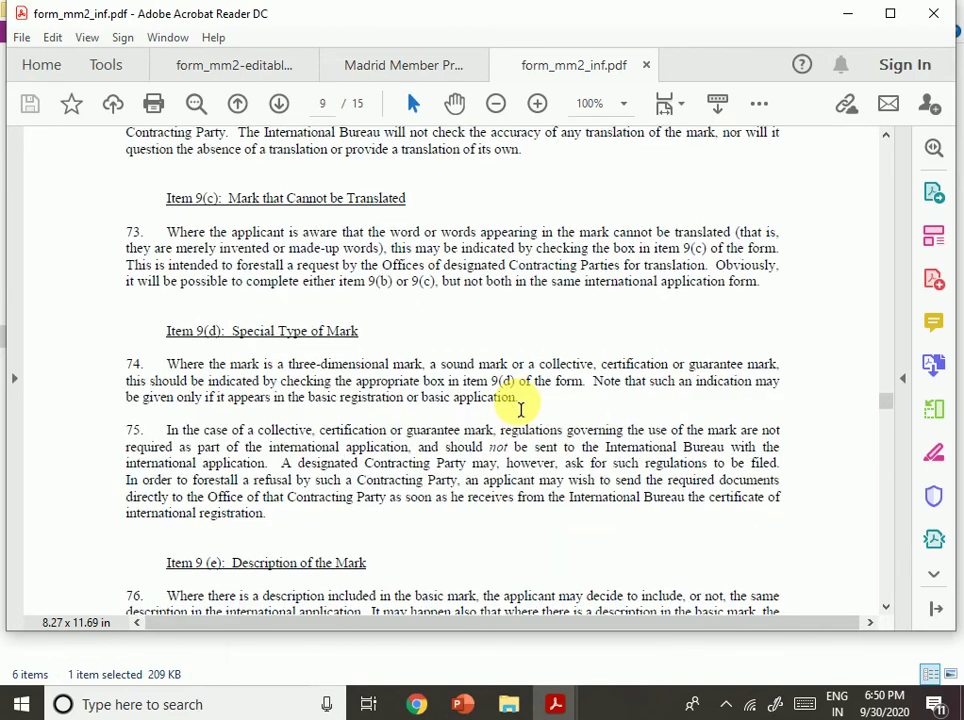
scroll(520, 410, up, 2)
scroll(516, 403, up, 12)
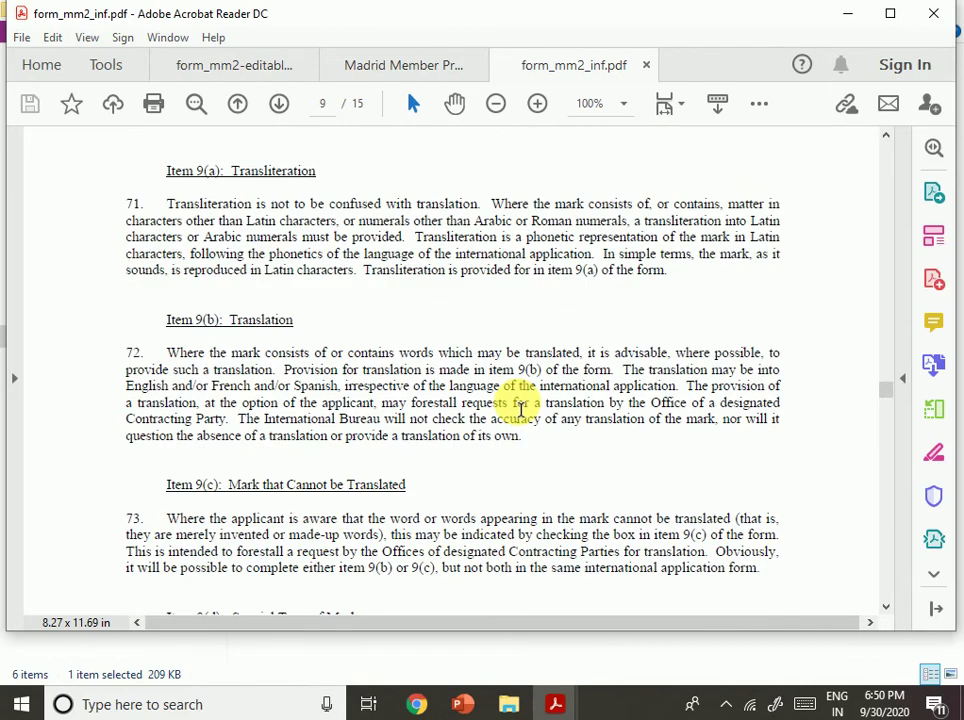
scroll(516, 403, down, 6)
scroll(517, 405, down, 1)
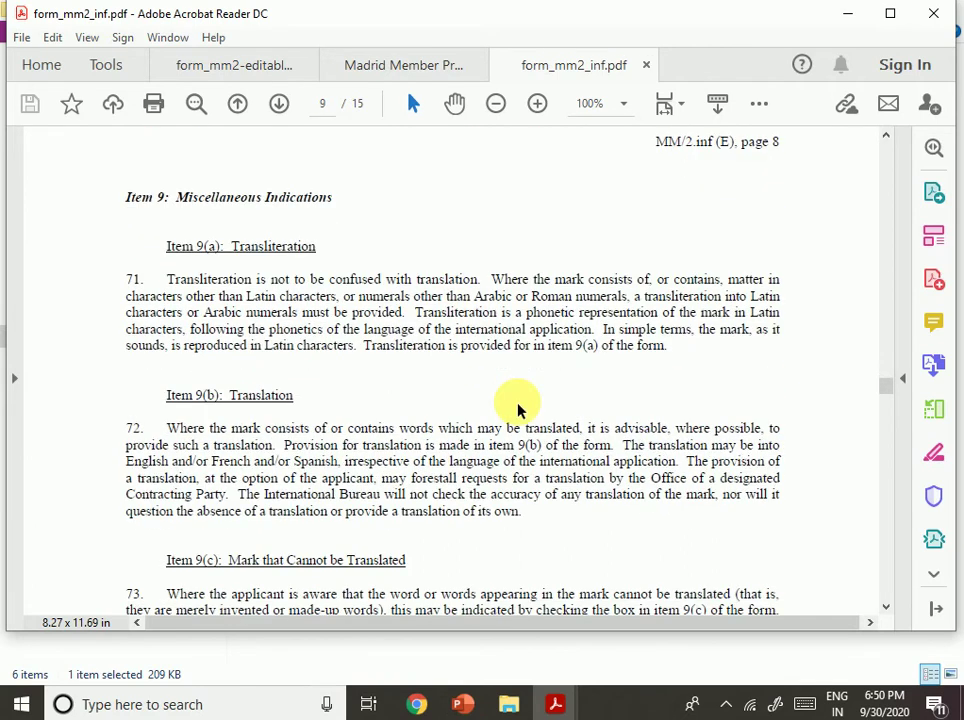
Return to form_mm2-editable1.pdf and scroll to item 7, The Mark, on page 4.
click(213, 68)
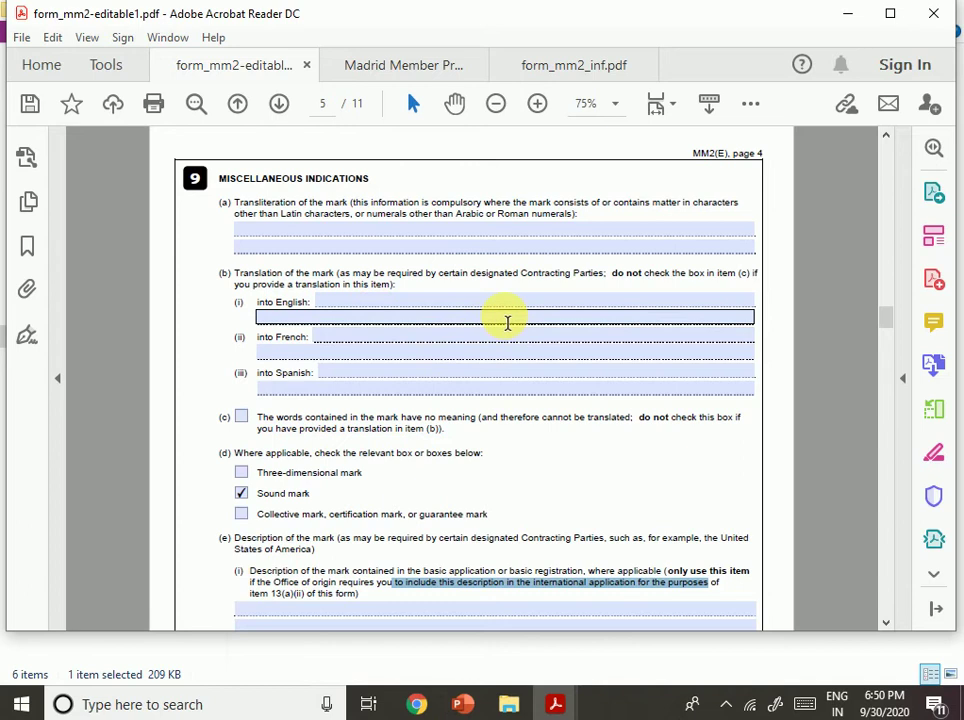
scroll(508, 323, up, 5)
scroll(501, 322, up, 4)
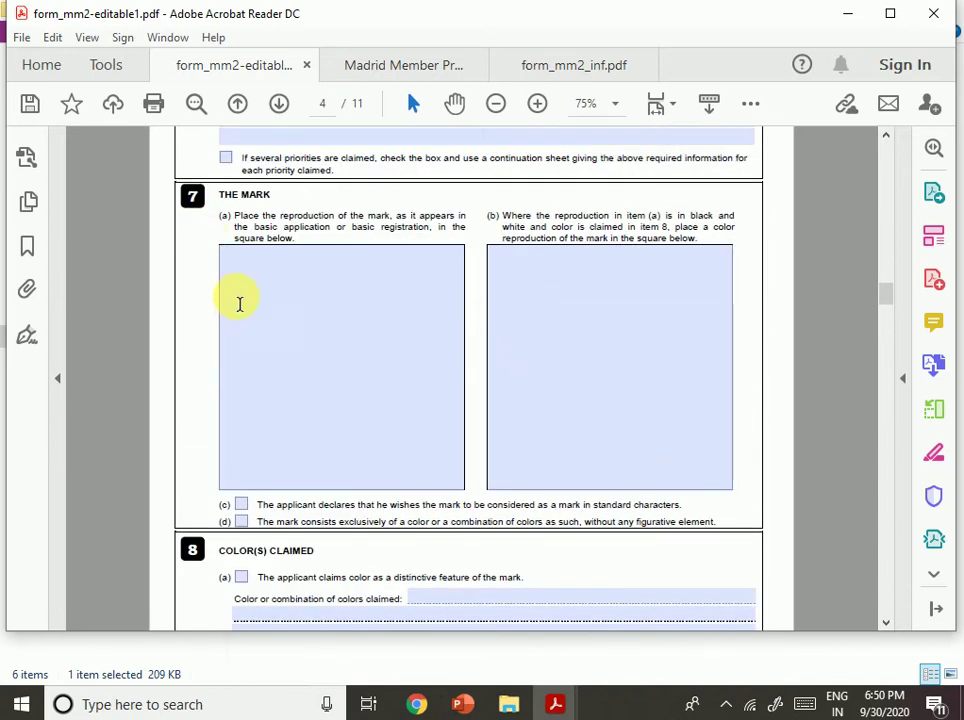
scroll(470, 525, down, 1)
scroll(465, 524, down, 1)
scroll(462, 480, up, 2)
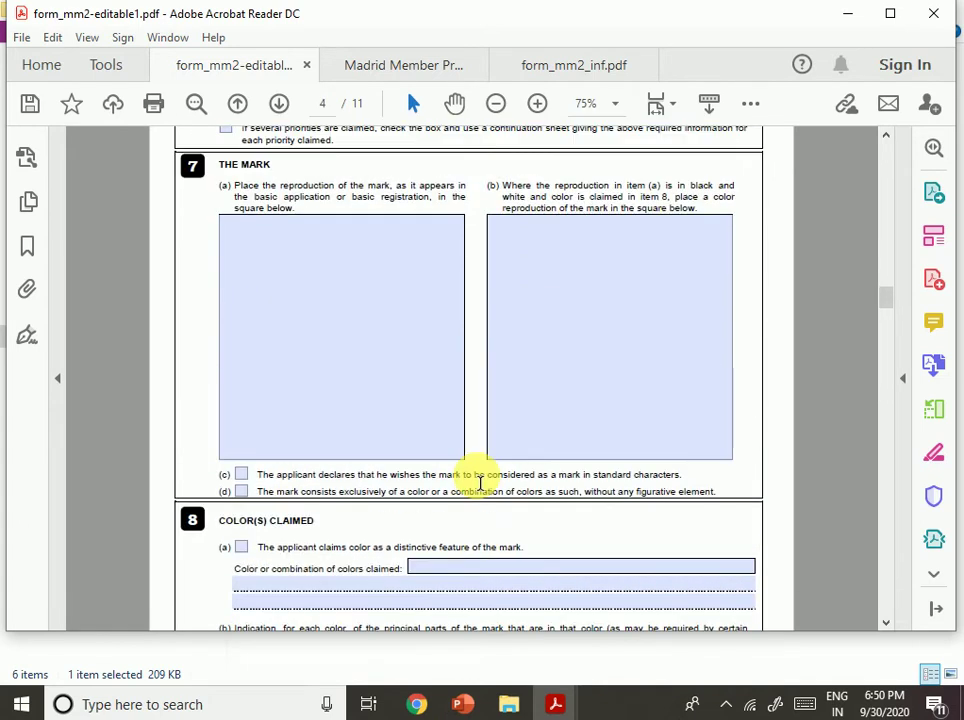
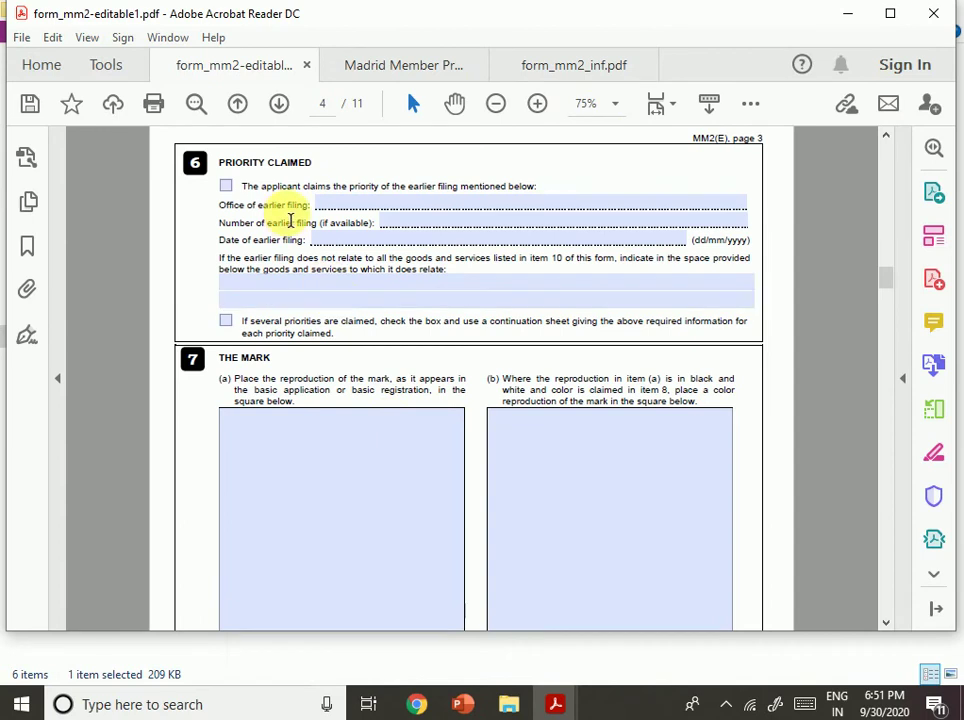
Bring the MM2 notes window forward, move it left and maximize it.
click(567, 78)
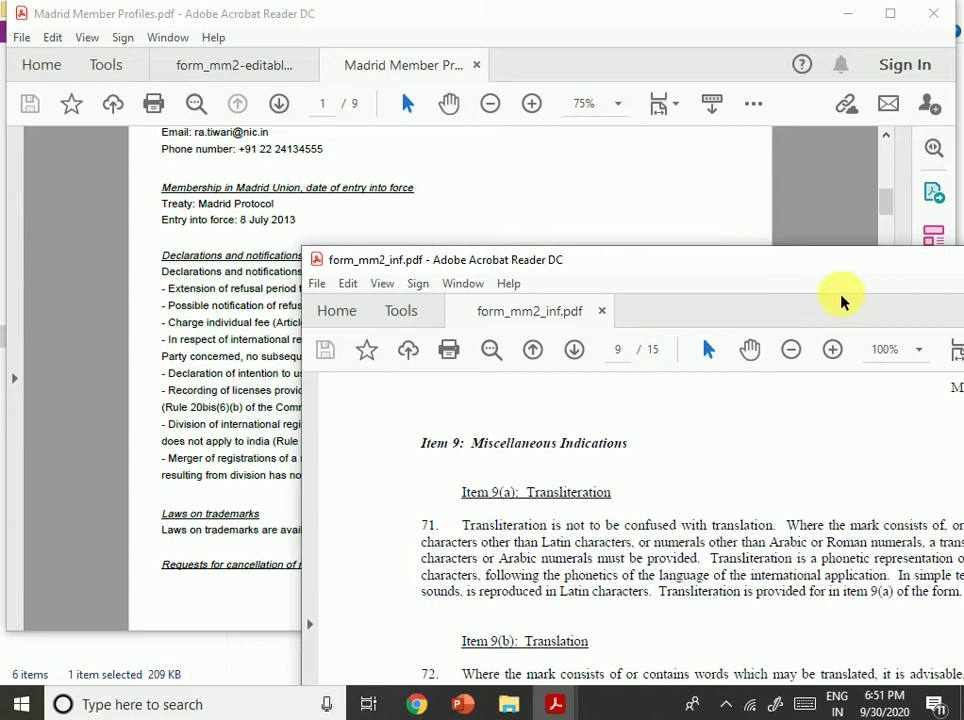
drag(635, 266, 393, 263)
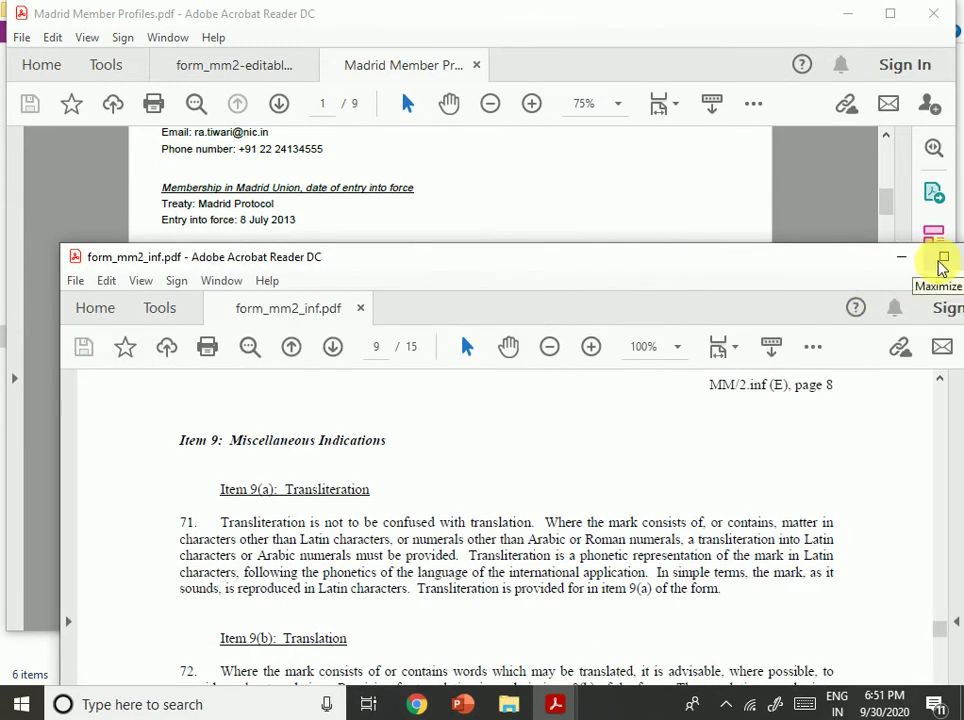
click(942, 260)
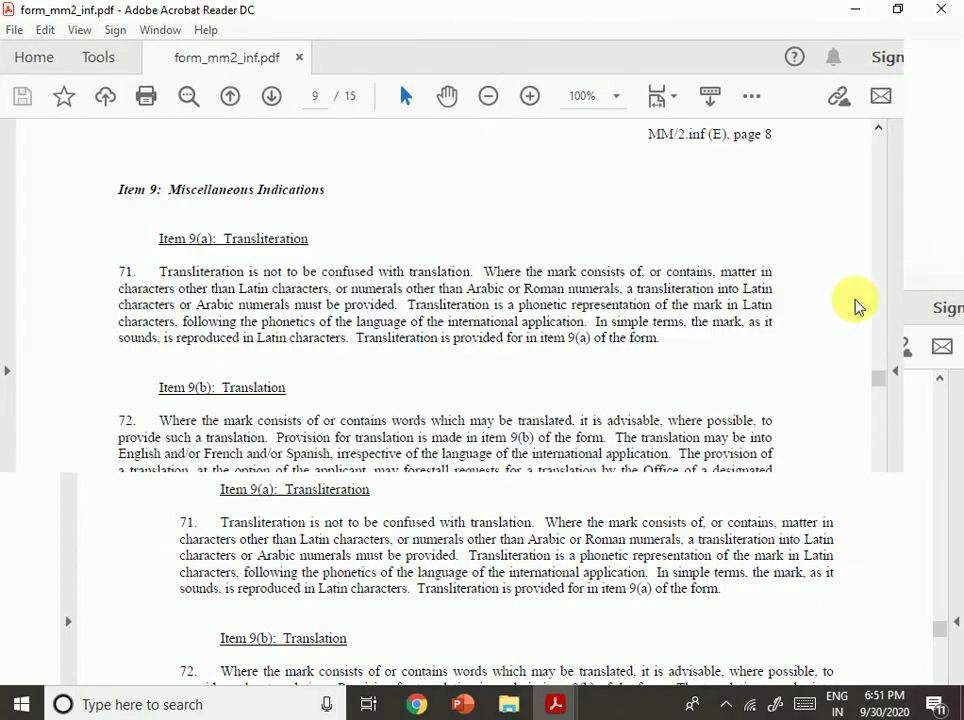
Check the Madrid Member Profiles and editable MM2 form, then return to the maximized notes.
mouse_move(553, 700)
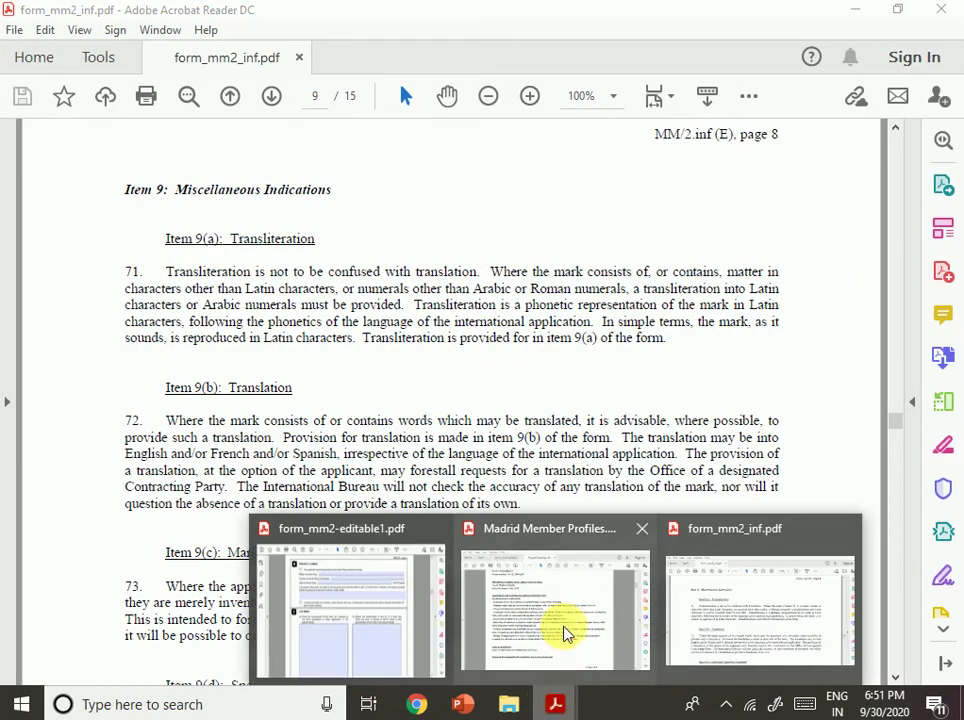
click(566, 628)
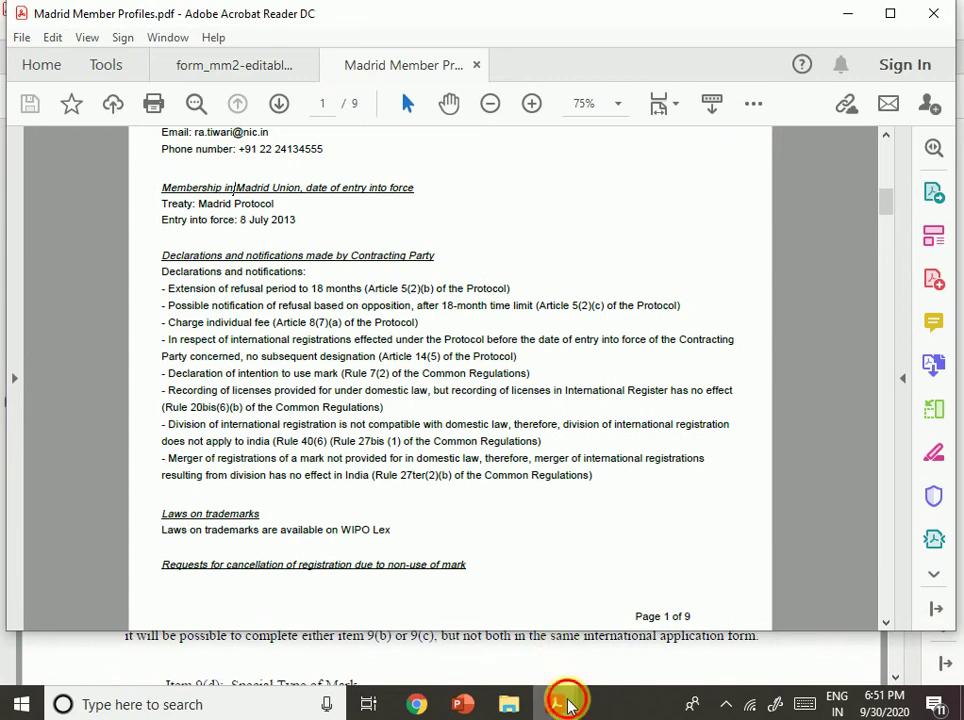
click(349, 605)
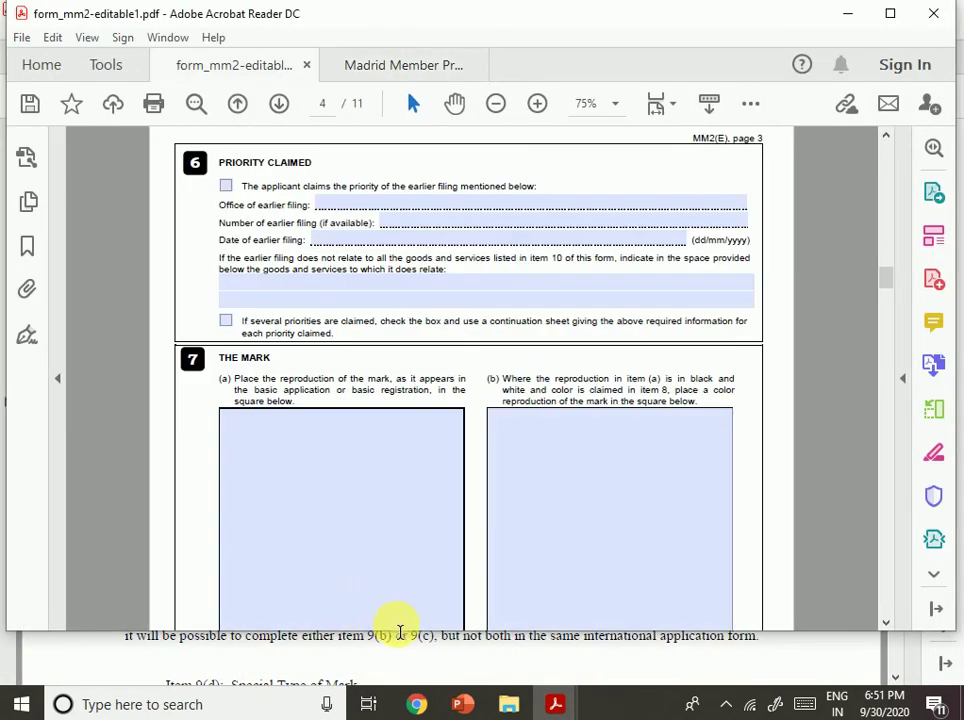
click(362, 77)
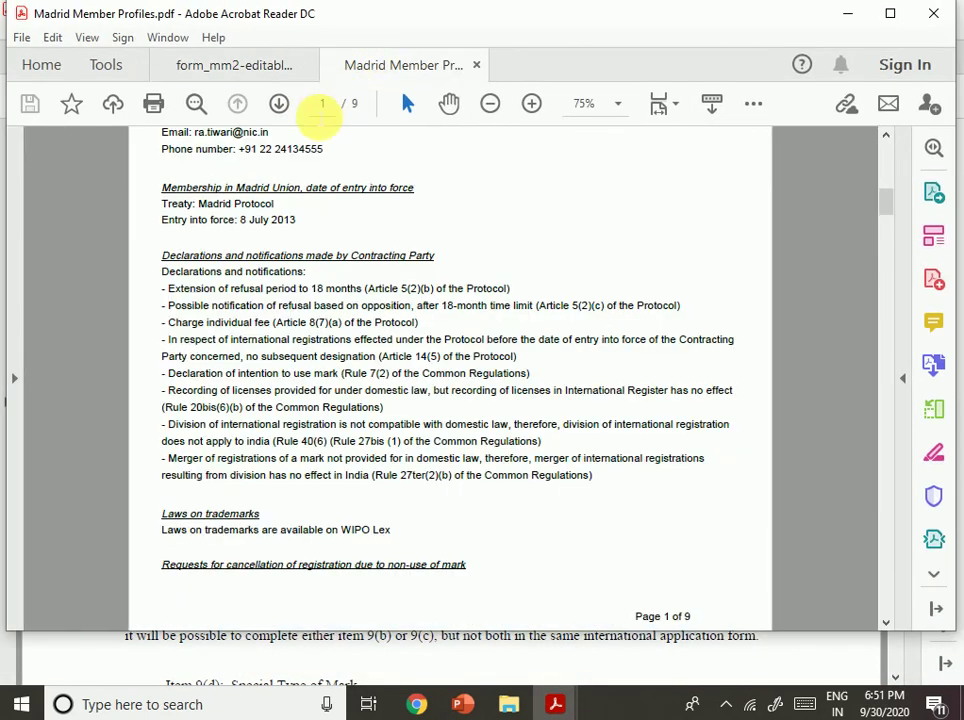
click(232, 65)
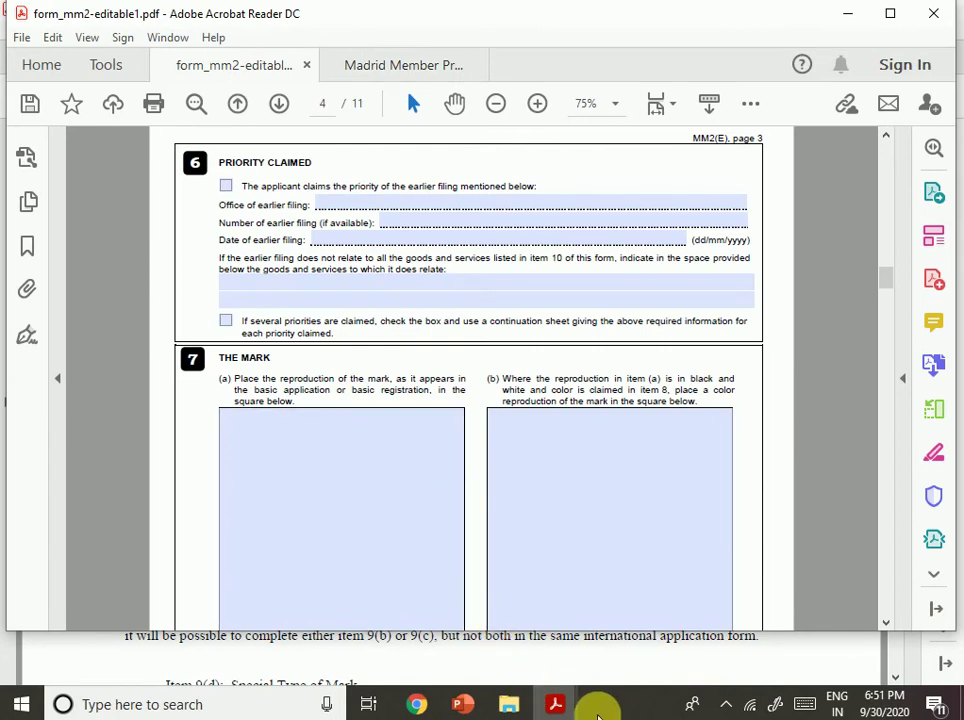
mouse_move(557, 703)
click(710, 645)
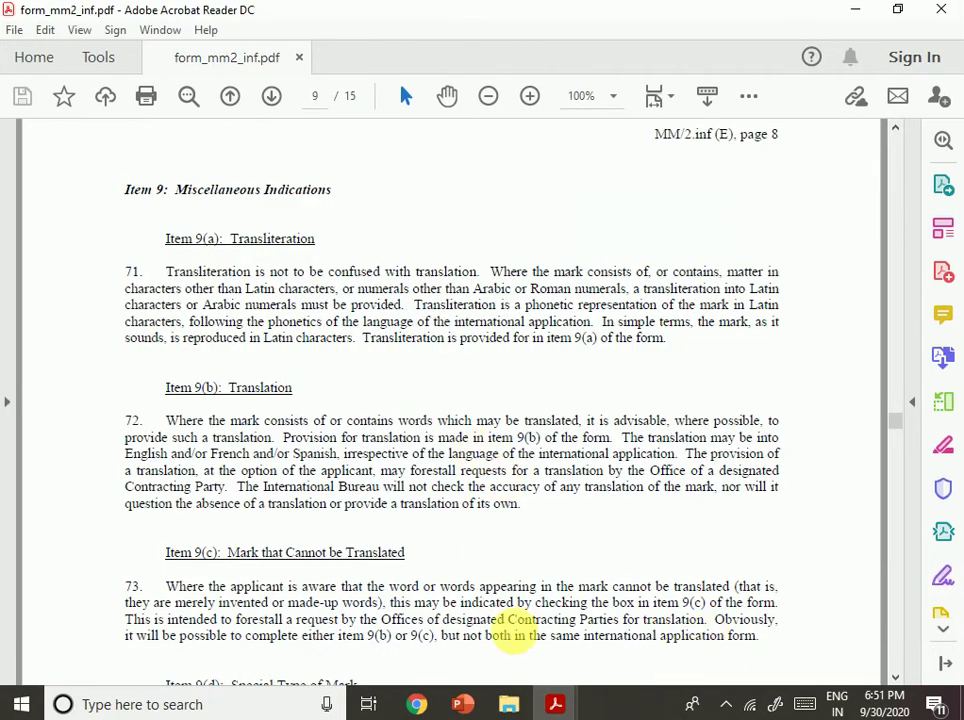
Scroll back up the MM2 notes to page 6, Item 7: The Mark.
scroll(680, 383, down, 1)
scroll(676, 384, up, 2)
scroll(676, 384, up, 20)
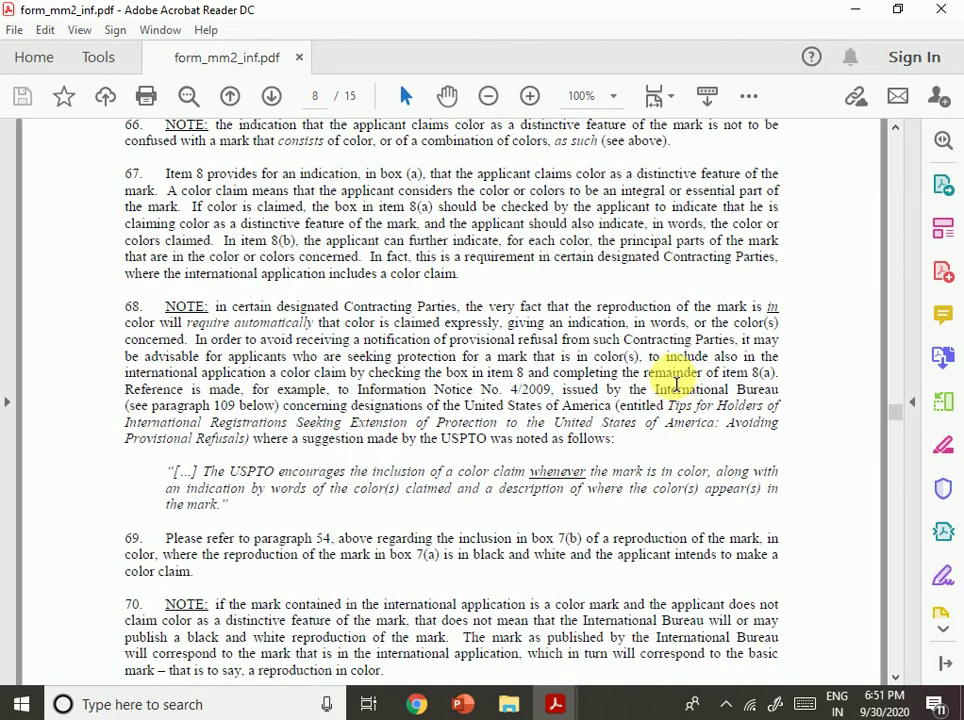
scroll(674, 384, up, 3)
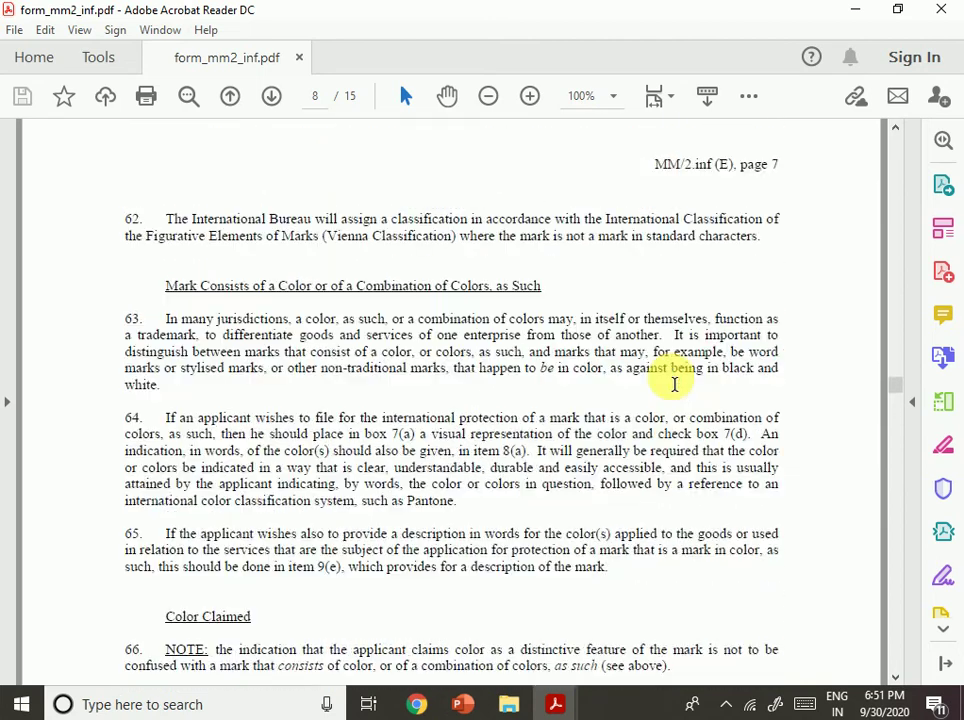
scroll(674, 384, up, 18)
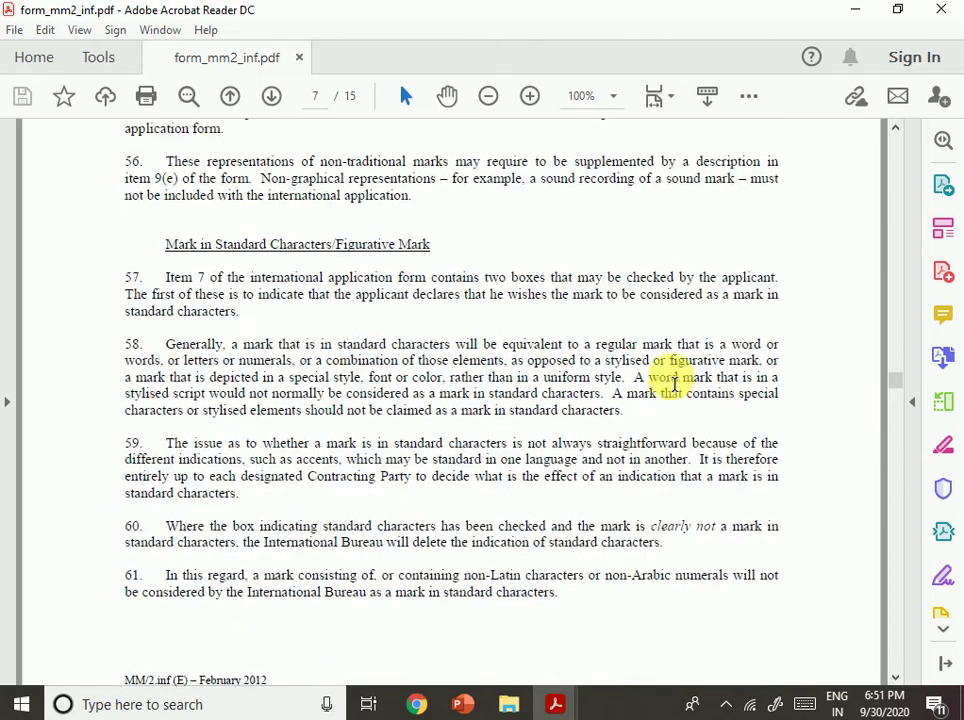
scroll(674, 384, up, 12)
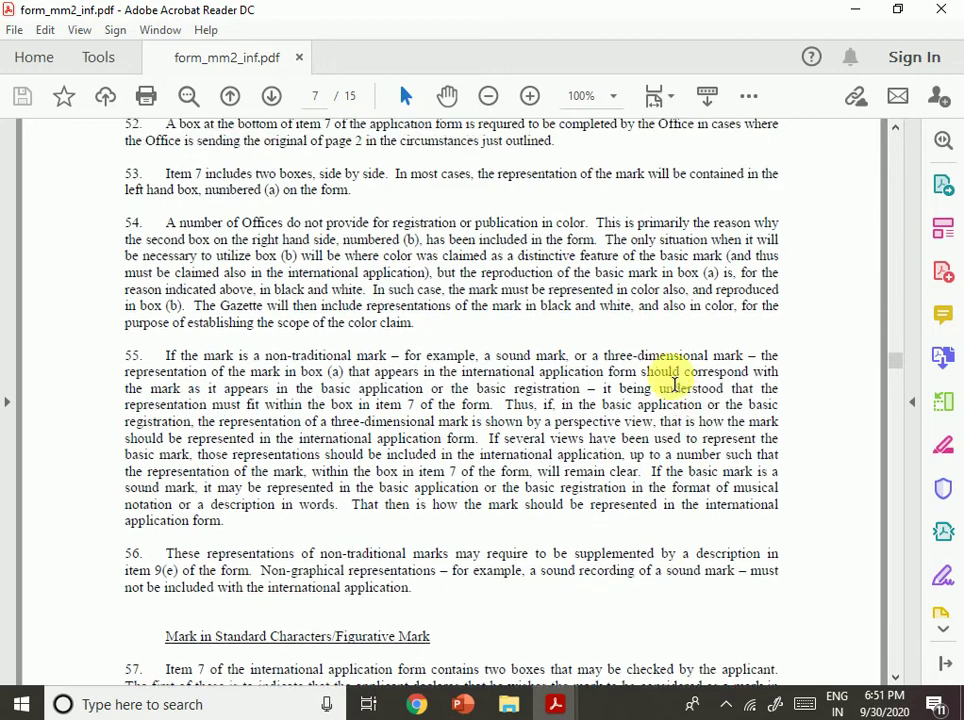
scroll(674, 384, up, 20)
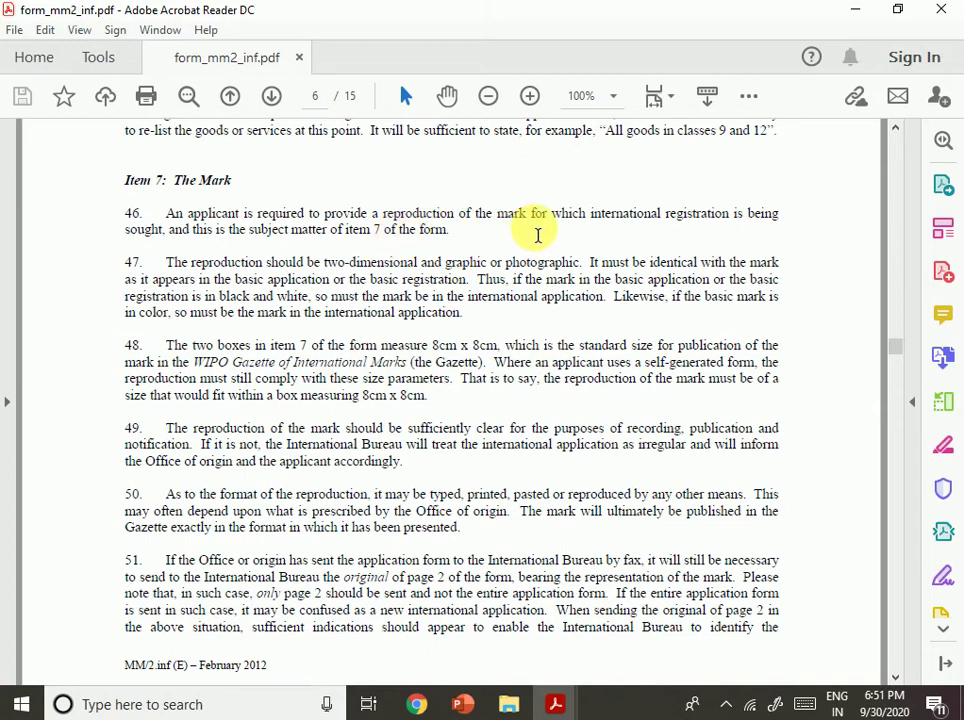
Highlight sentences in paragraphs 46 and 47, including the basic application sentence, while reading.
double_click(760, 214)
drag(254, 232, 497, 214)
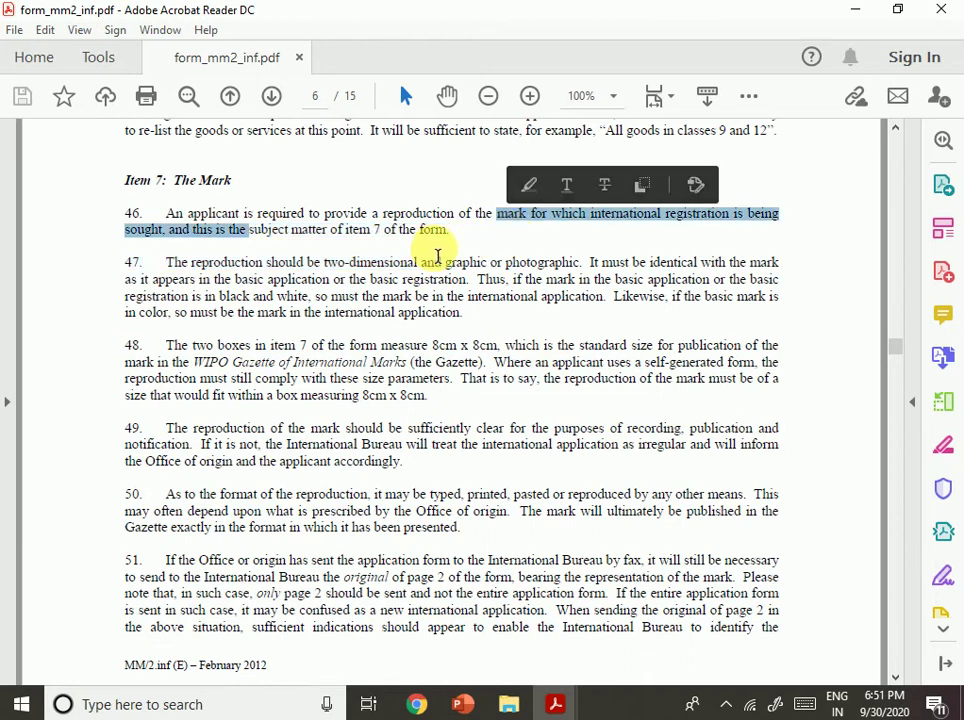
click(222, 338)
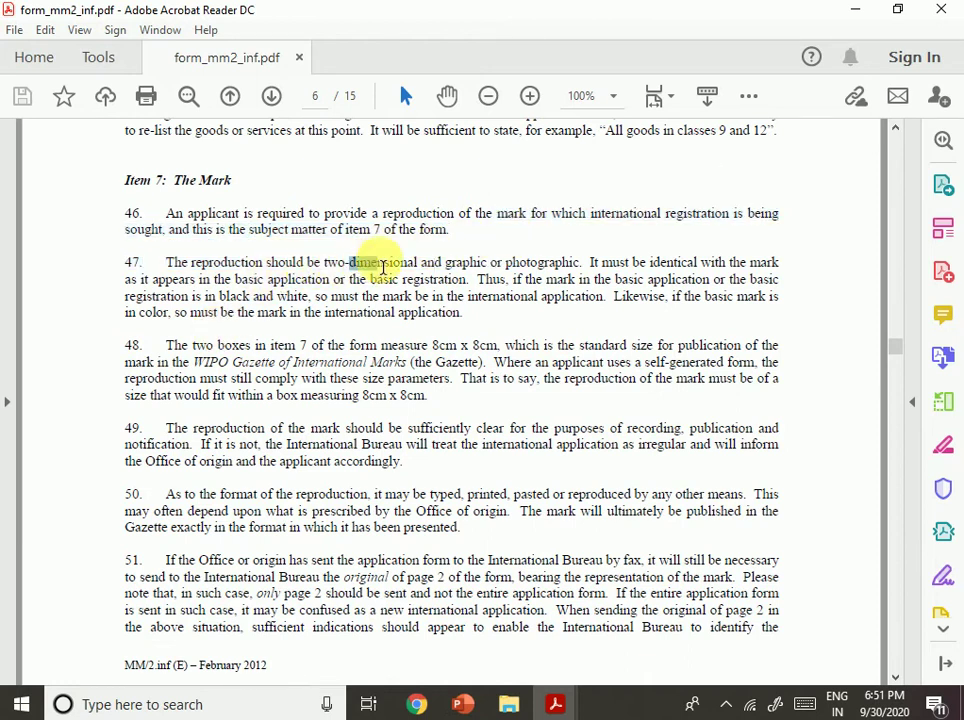
double_click(387, 262)
drag(537, 264, 590, 276)
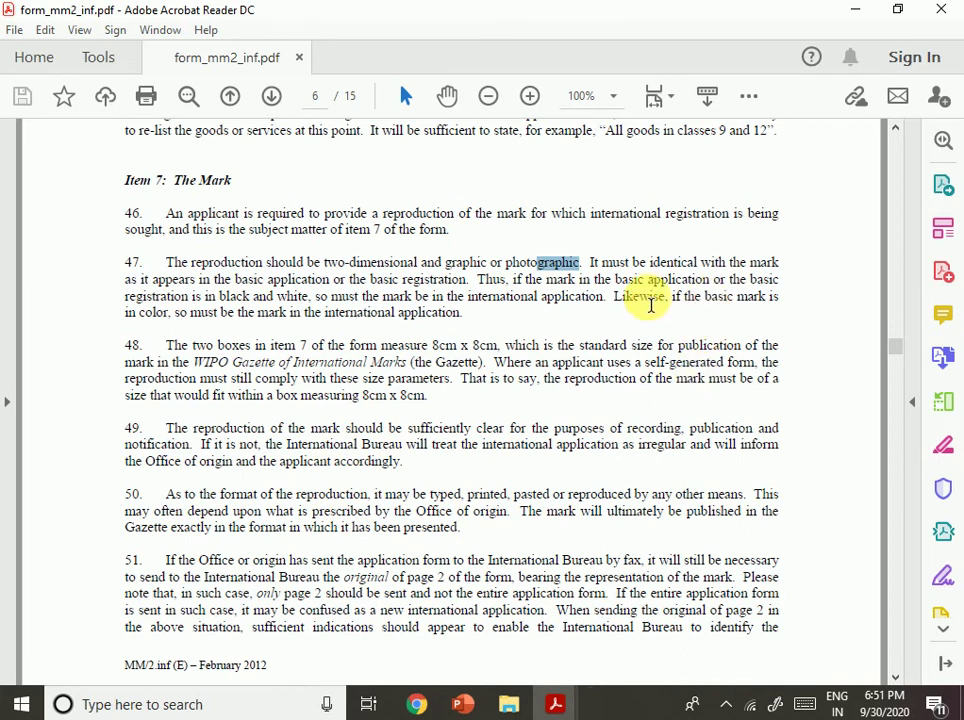
drag(213, 289, 467, 298)
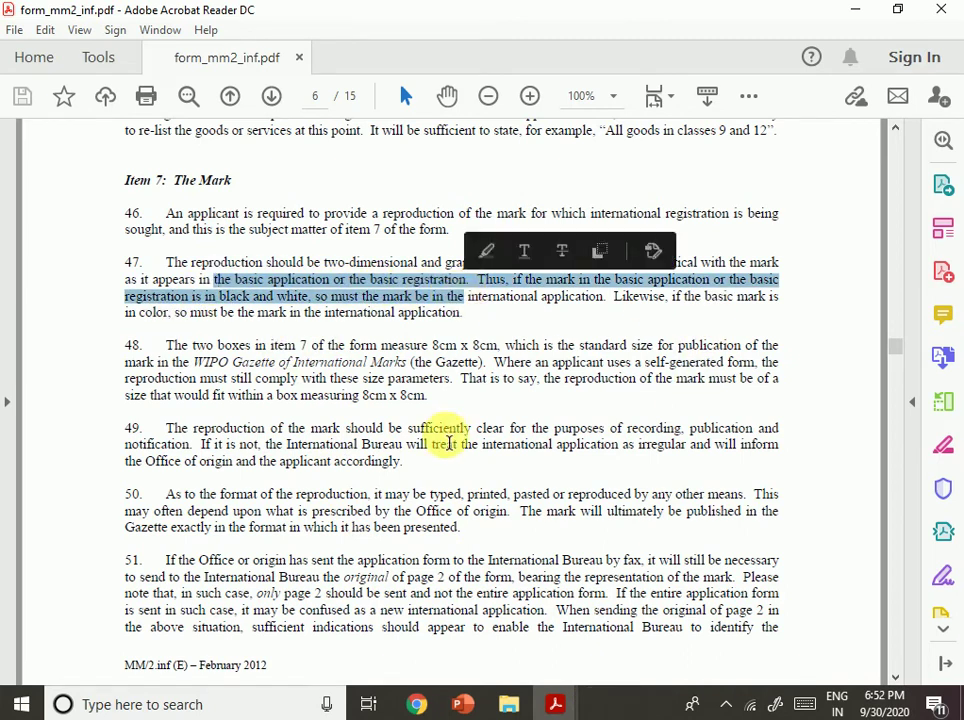
click(496, 362)
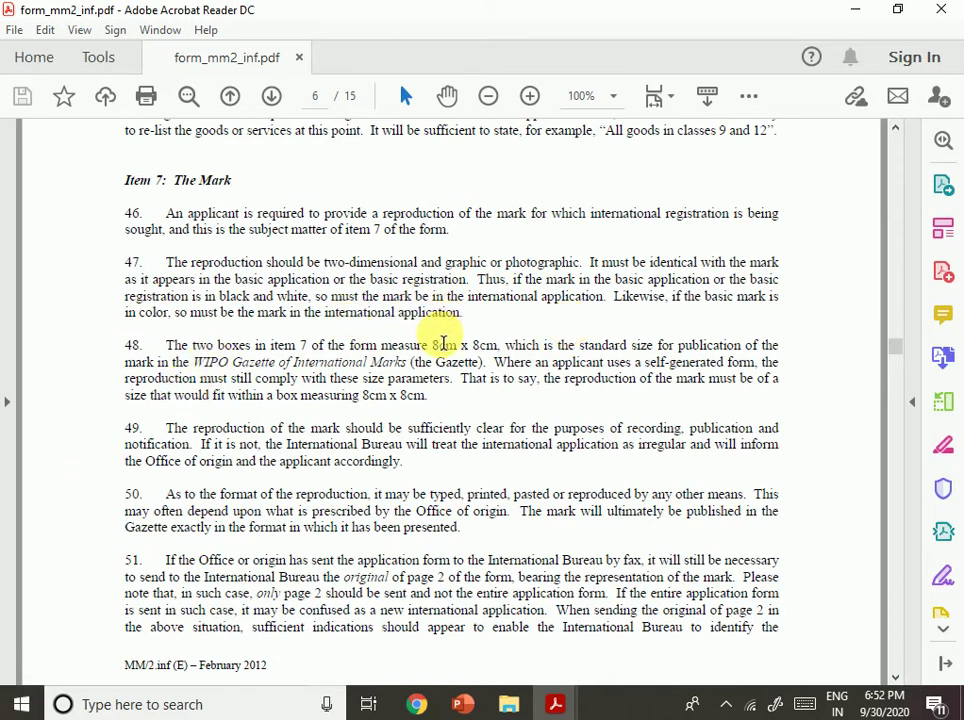
Cycle through the notes, browser and member profiles windows, ending on the editable MM2 form.
mouse_move(560, 703)
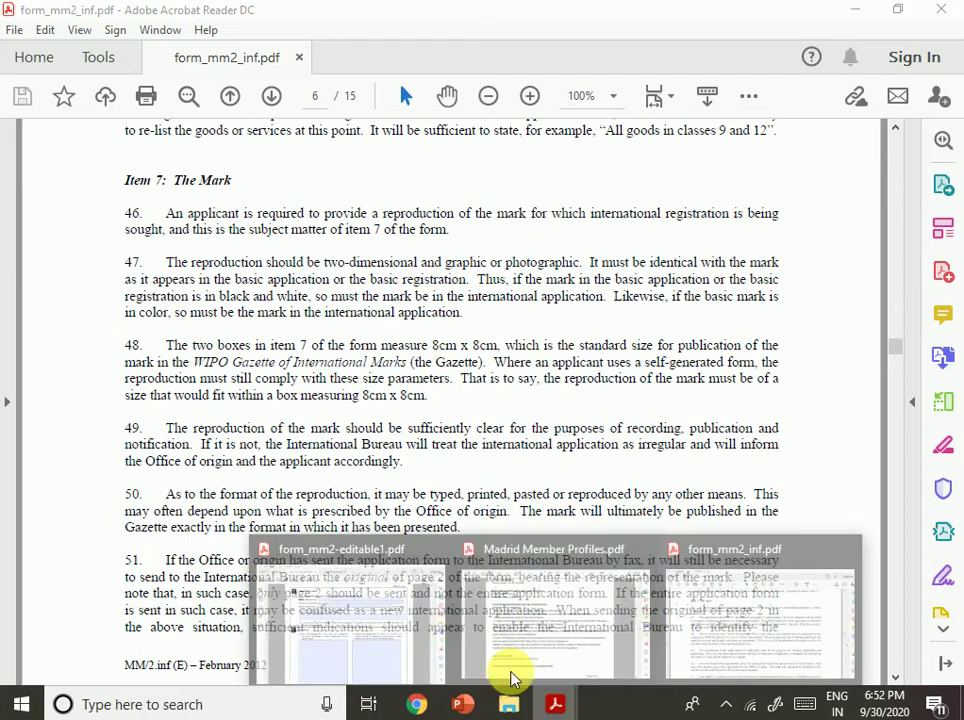
click(338, 613)
scroll(441, 380, down, 3)
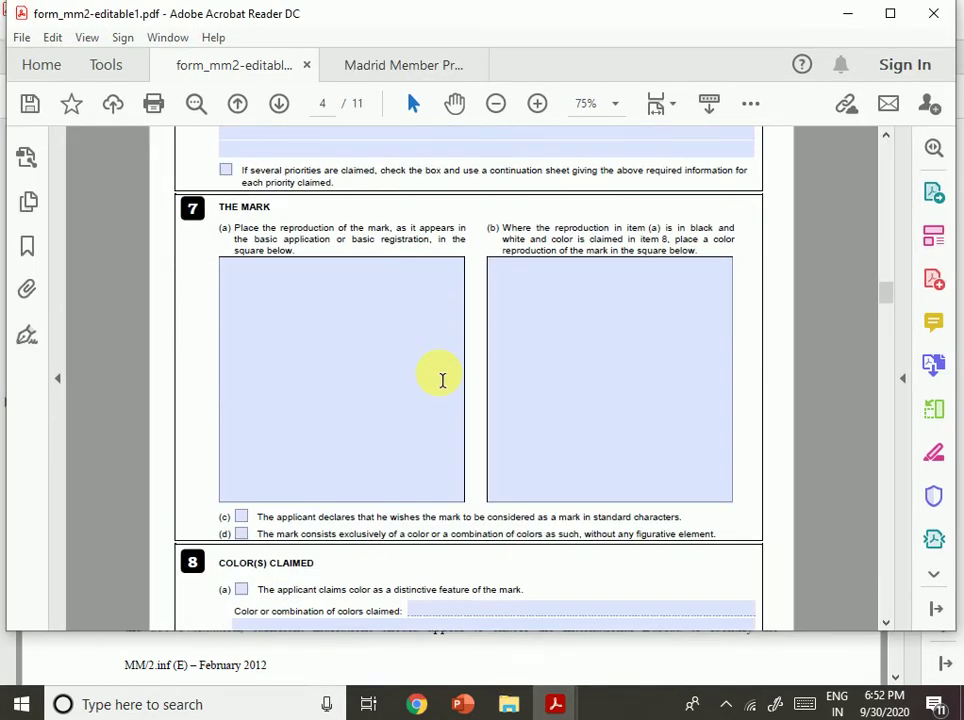
mouse_move(560, 705)
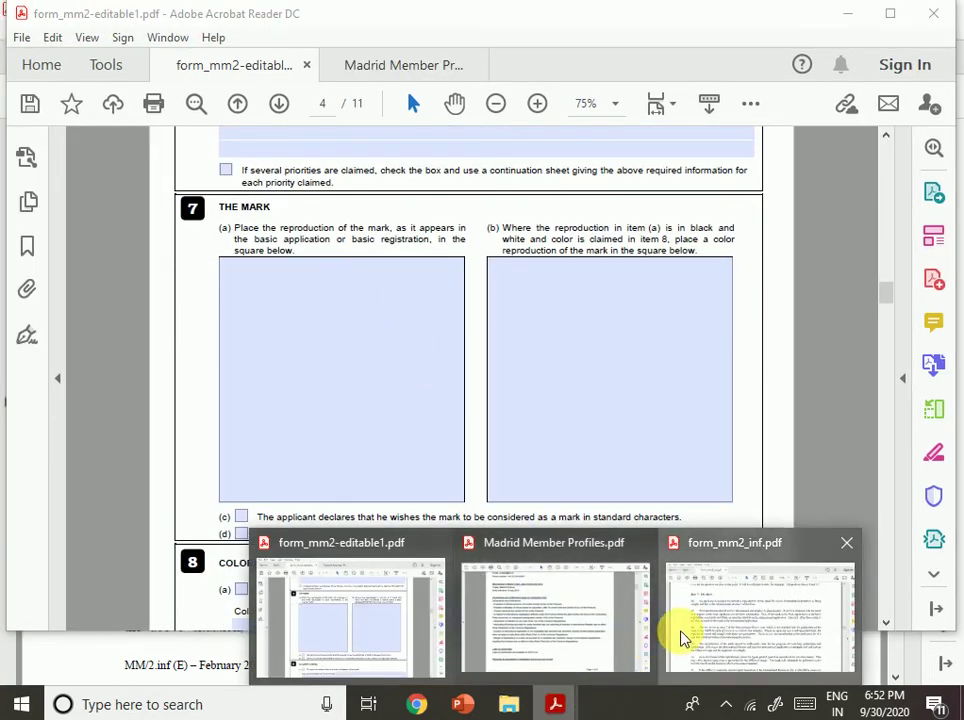
click(684, 637)
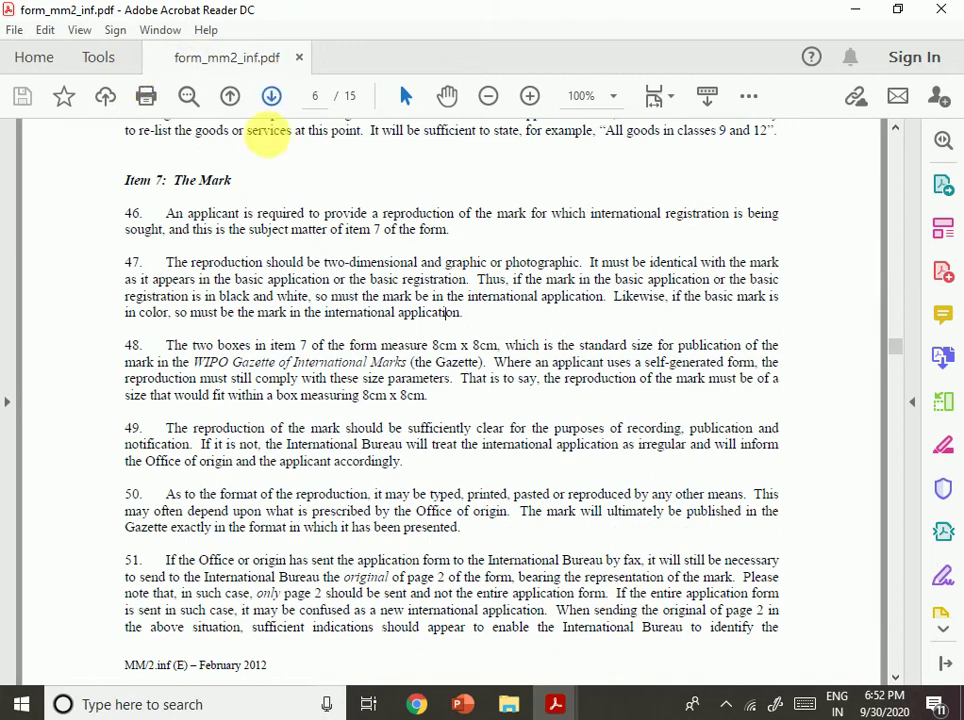
click(414, 706)
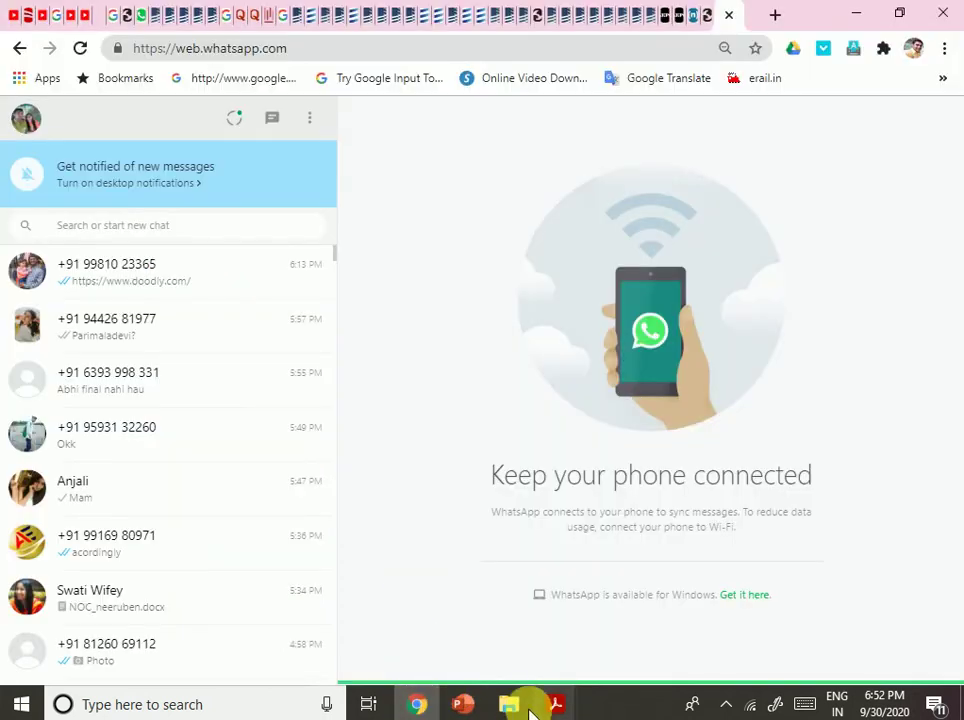
mouse_move(556, 704)
click(523, 619)
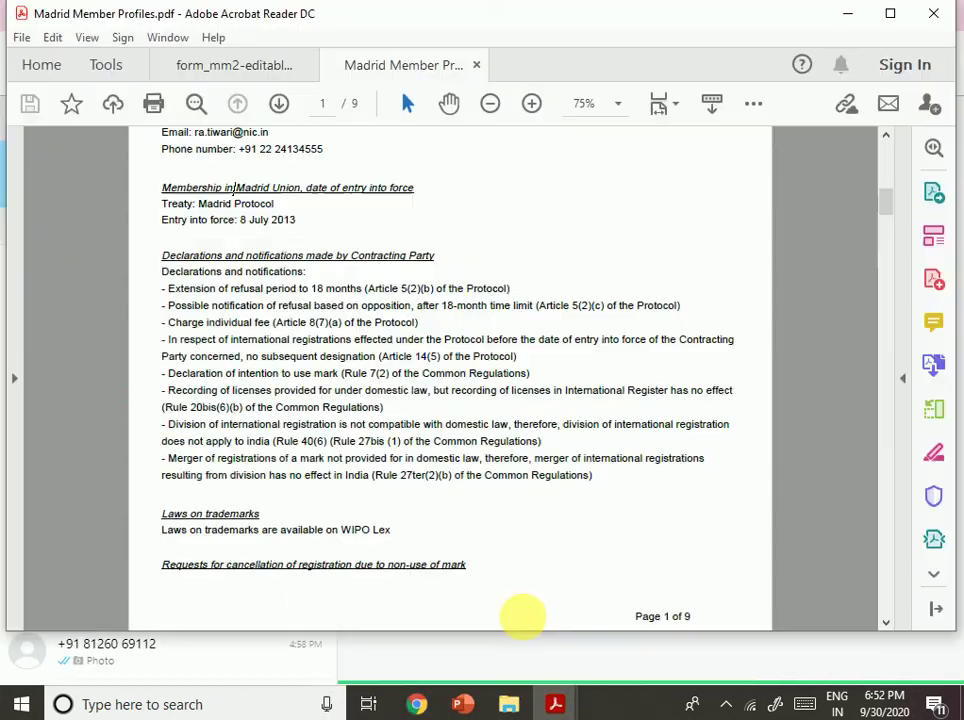
click(256, 580)
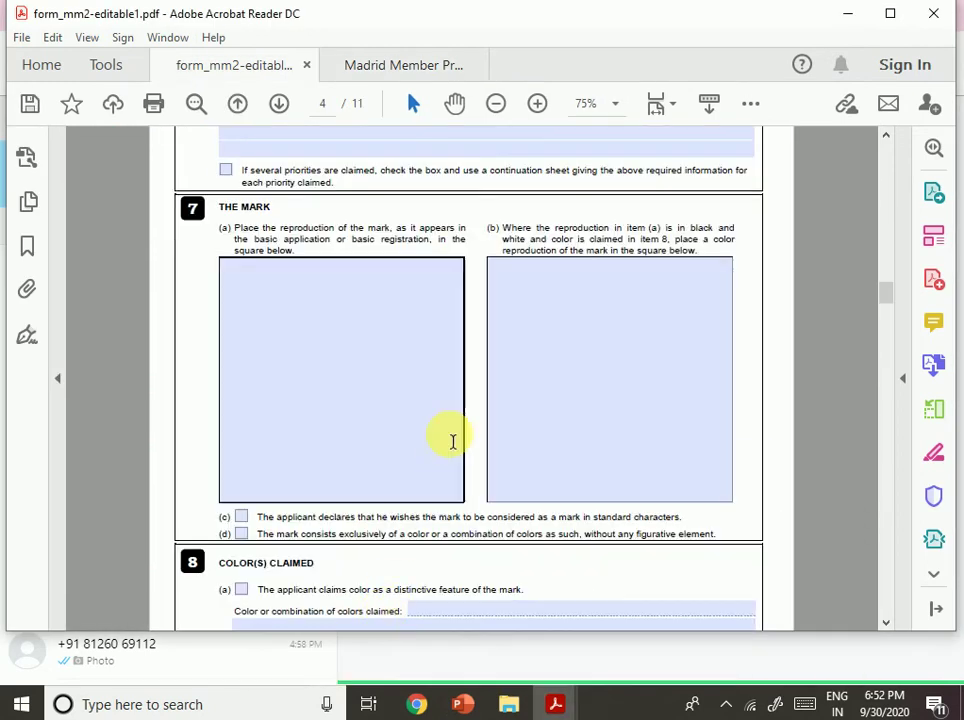
Scroll down the form and step through the item 9(e) voluntary description fields.
scroll(452, 441, down, 2)
scroll(475, 428, down, 6)
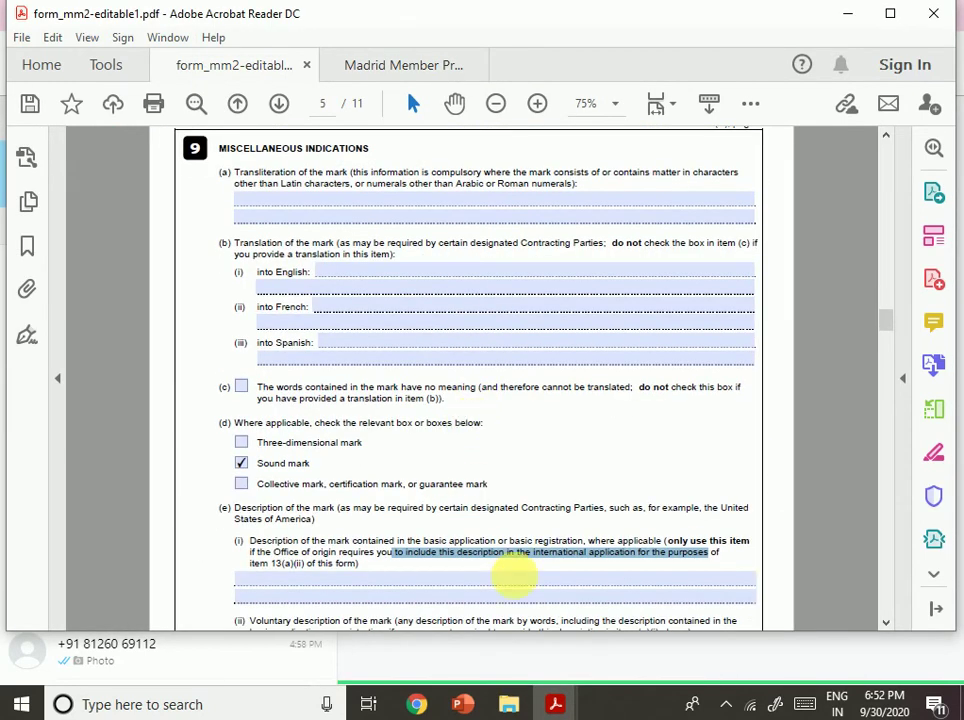
scroll(423, 466, down, 2)
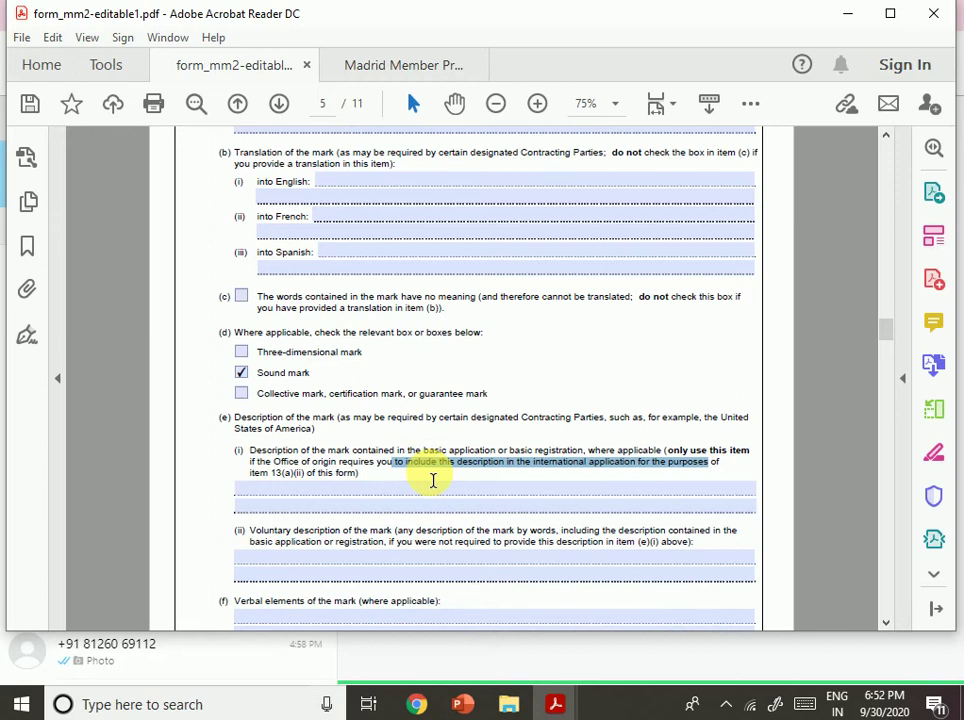
click(491, 558)
scroll(482, 563, down, 1)
click(363, 461)
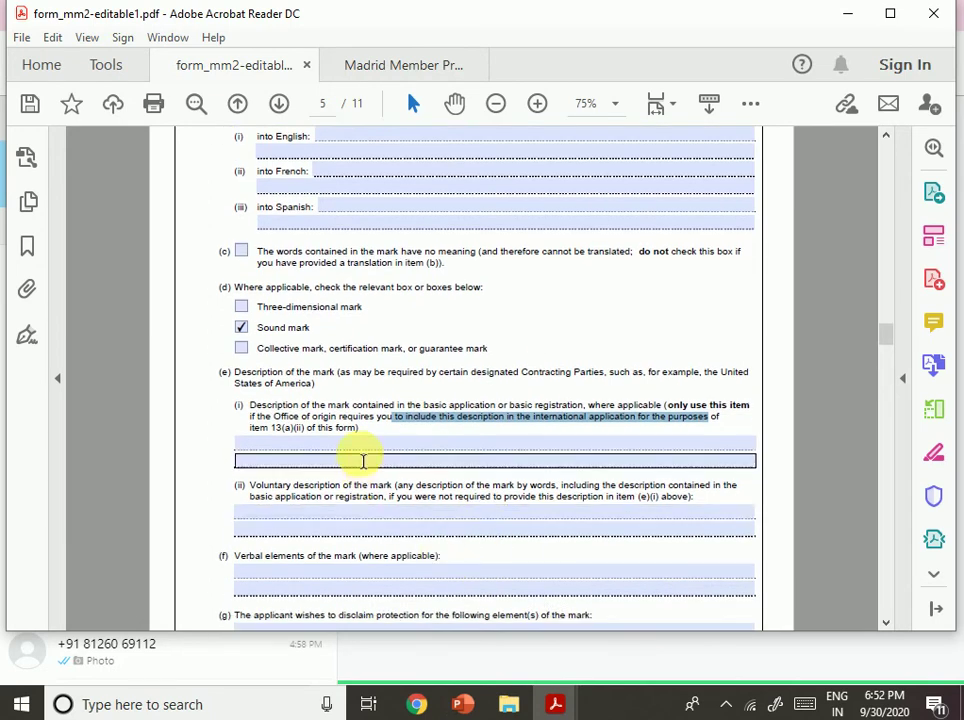
click(516, 515)
click(370, 395)
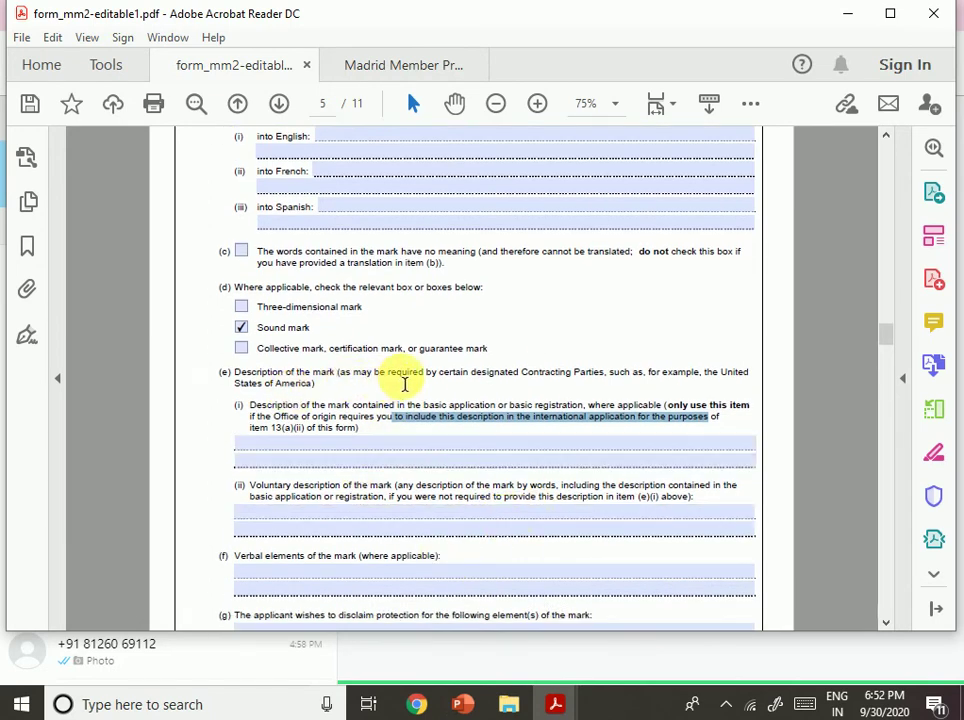
Select instruction phrases on designated Contracting Parties, line (g) and pre-accepted indications.
drag(388, 374, 571, 376)
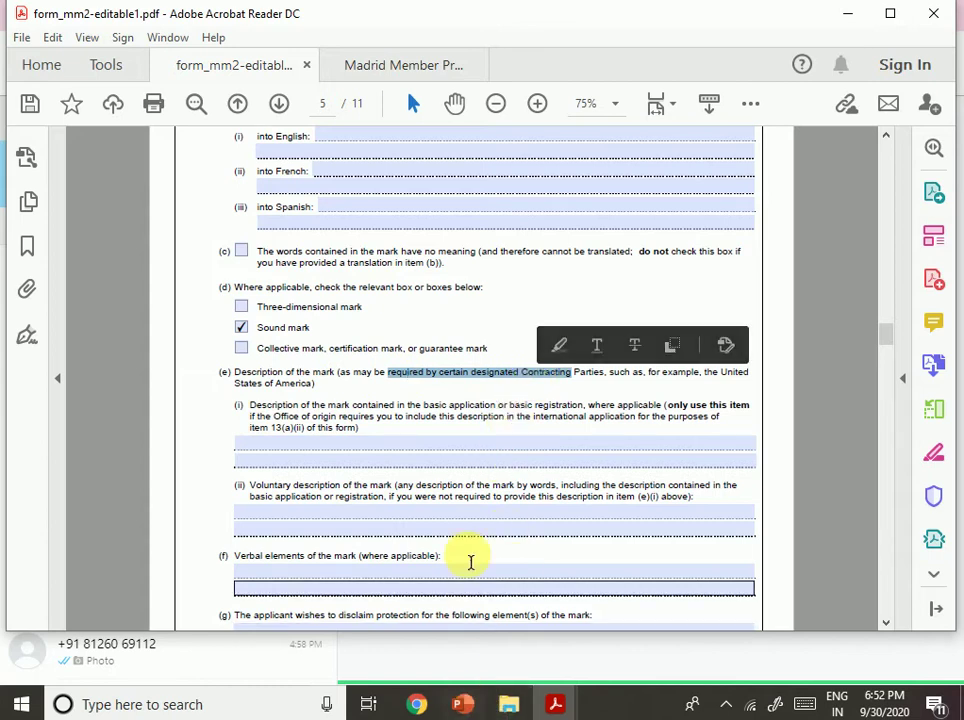
scroll(470, 562, down, 2)
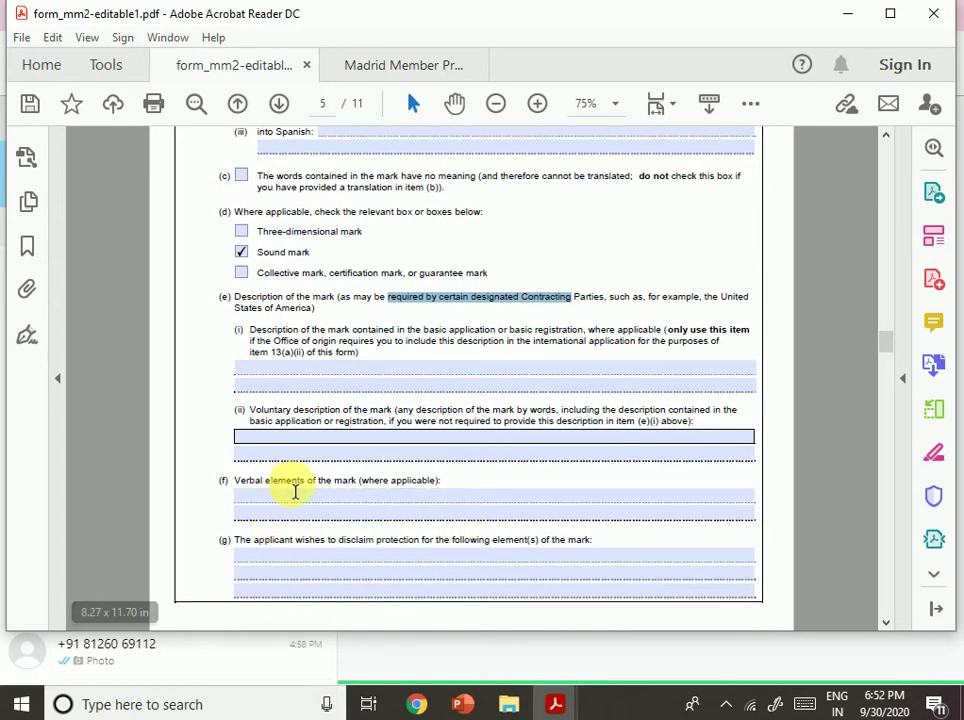
drag(268, 541, 372, 545)
click(499, 580)
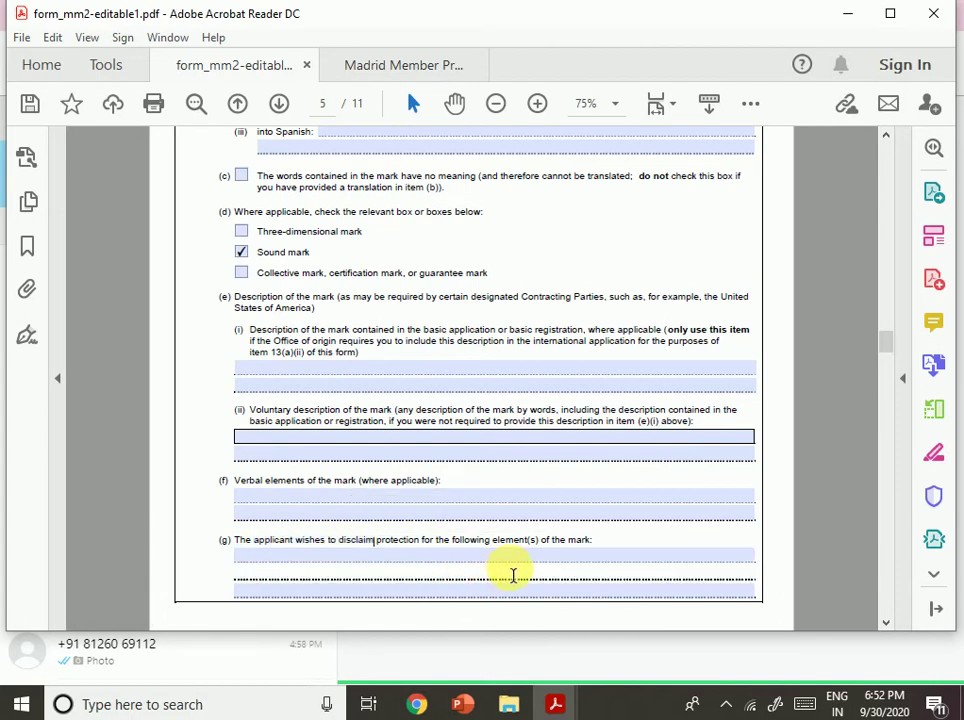
scroll(545, 554, down, 4)
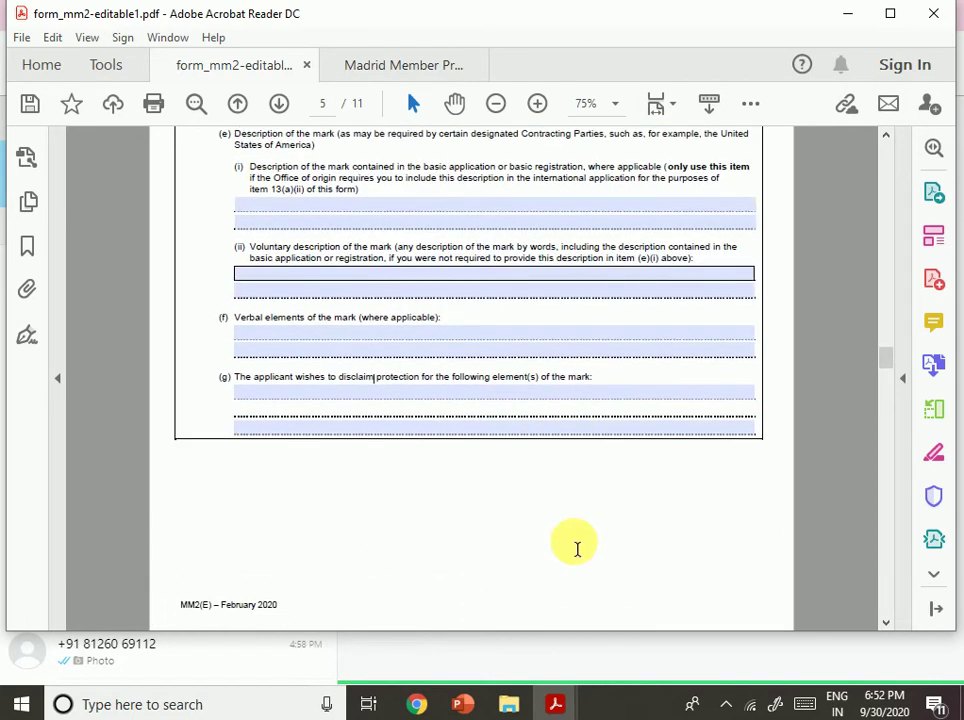
scroll(577, 549, down, 3)
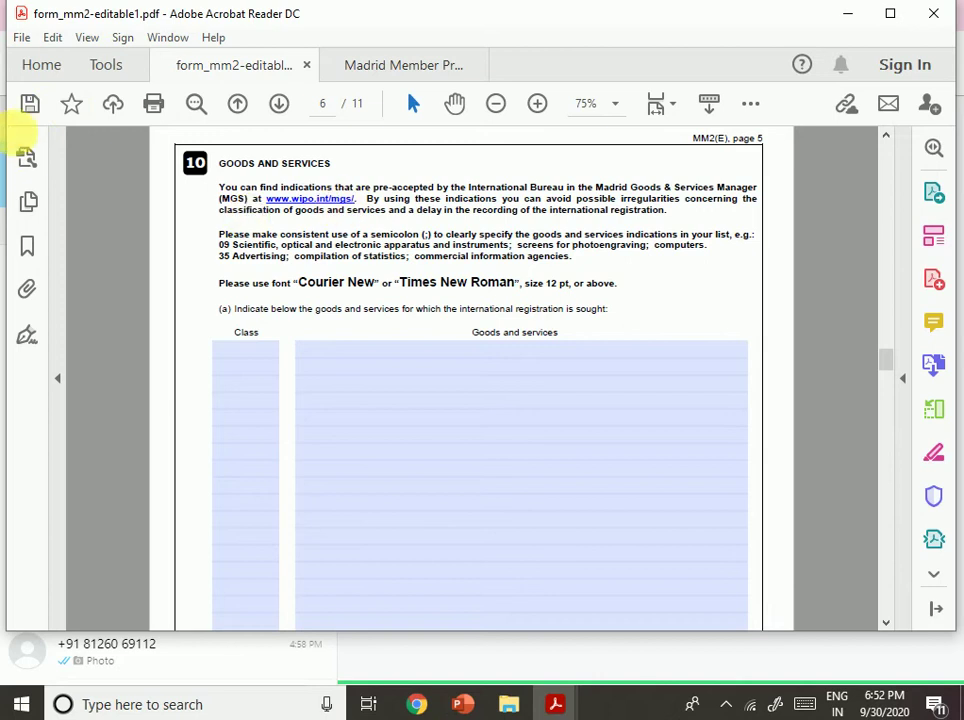
drag(373, 188, 527, 190)
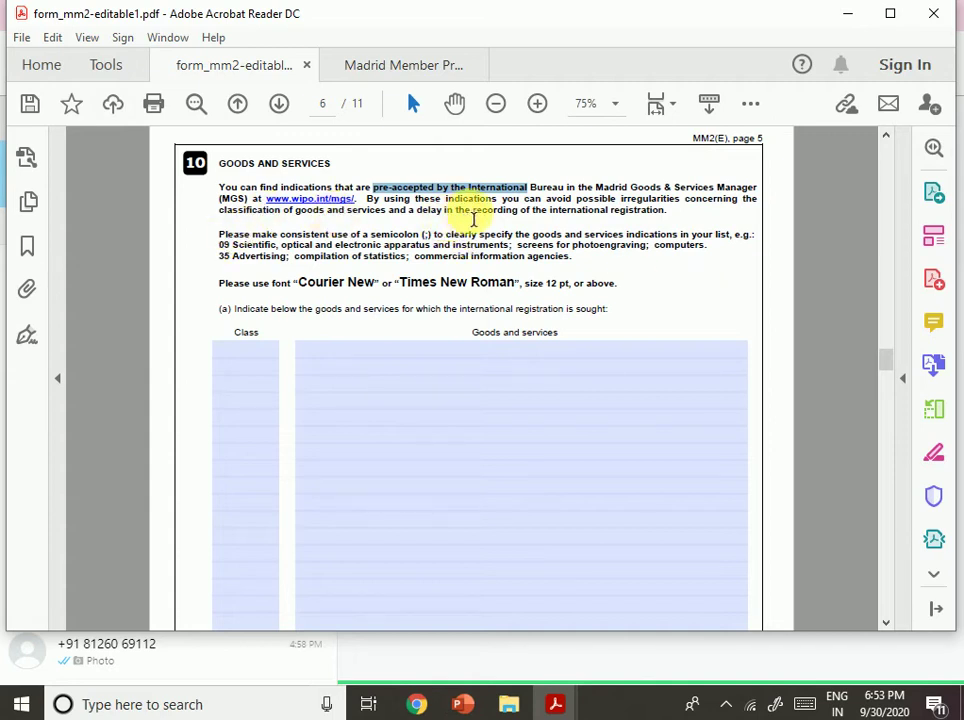
drag(546, 198, 737, 199)
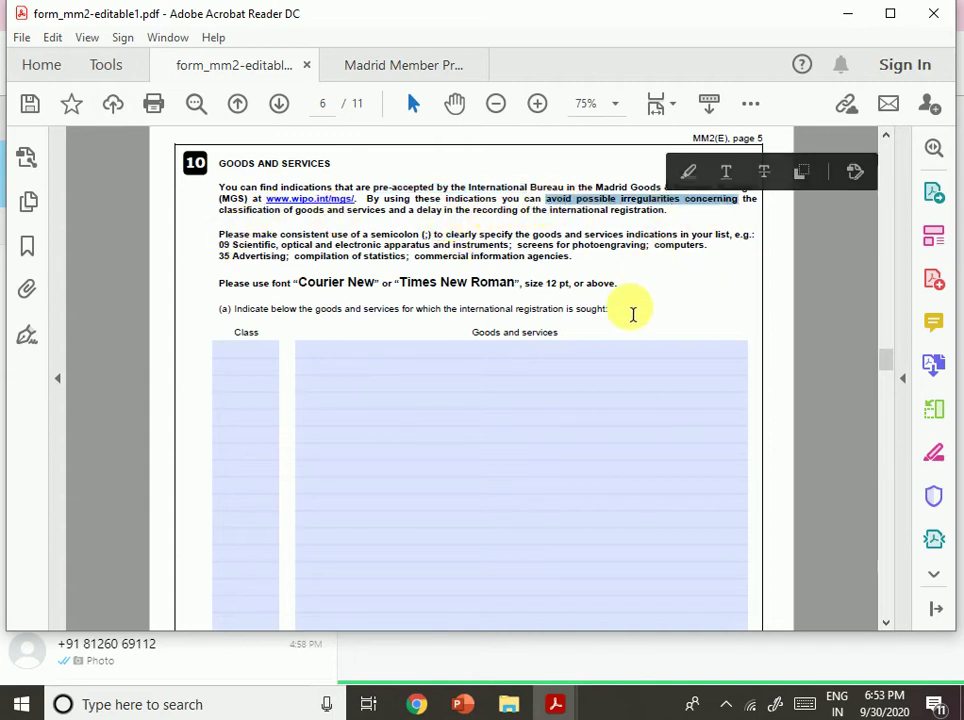
click(649, 286)
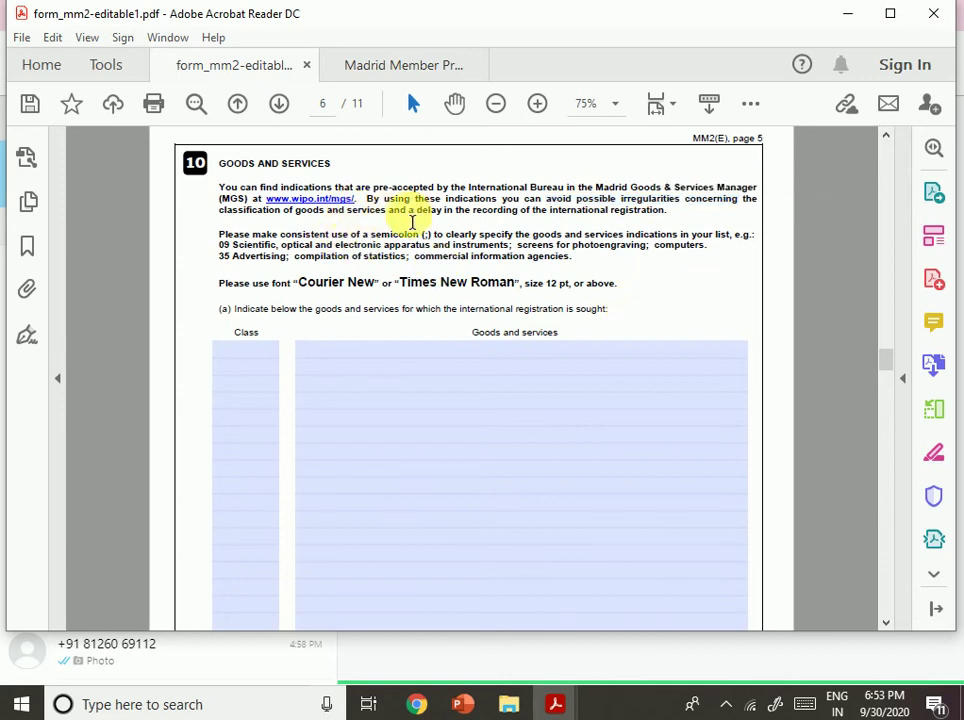
Review the Item 10 Goods and Services rows and select the class 09 and 35 examples.
click(626, 362)
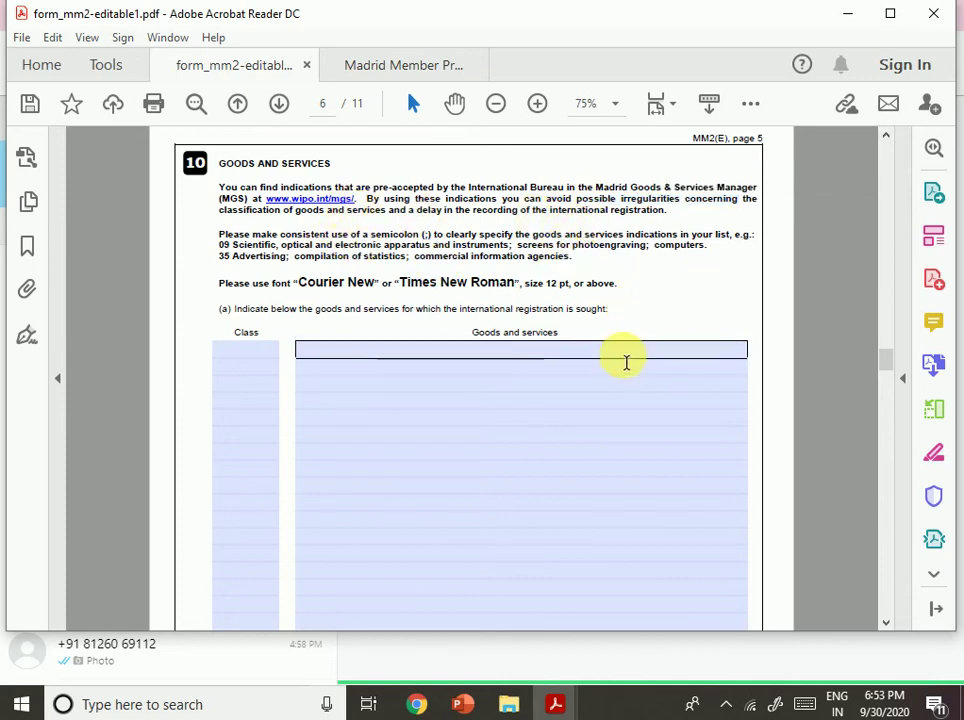
click(598, 307)
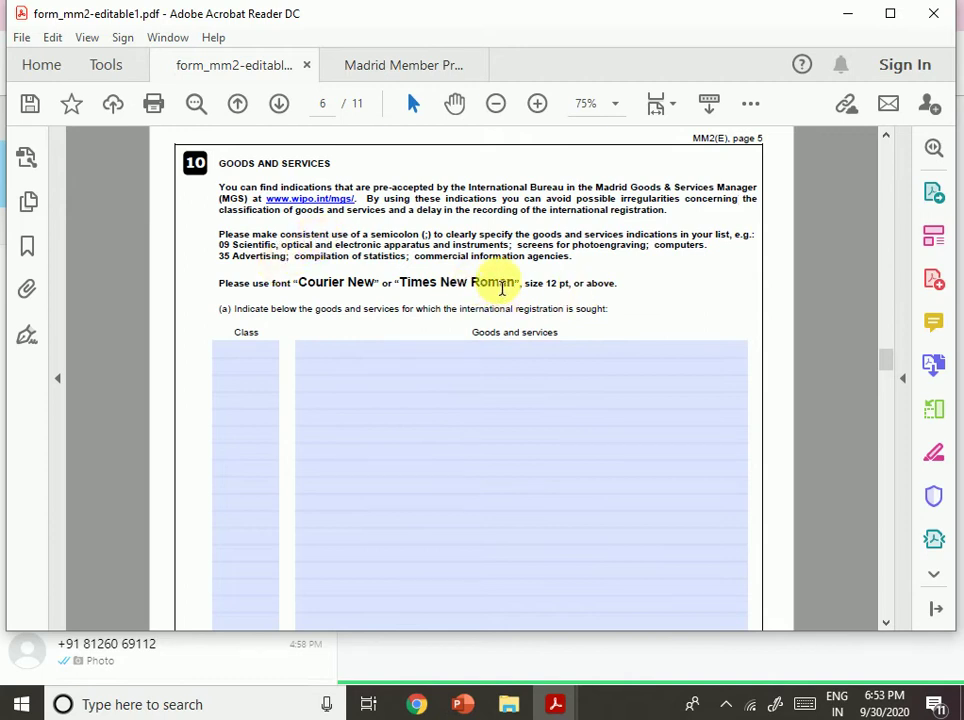
drag(479, 236, 603, 253)
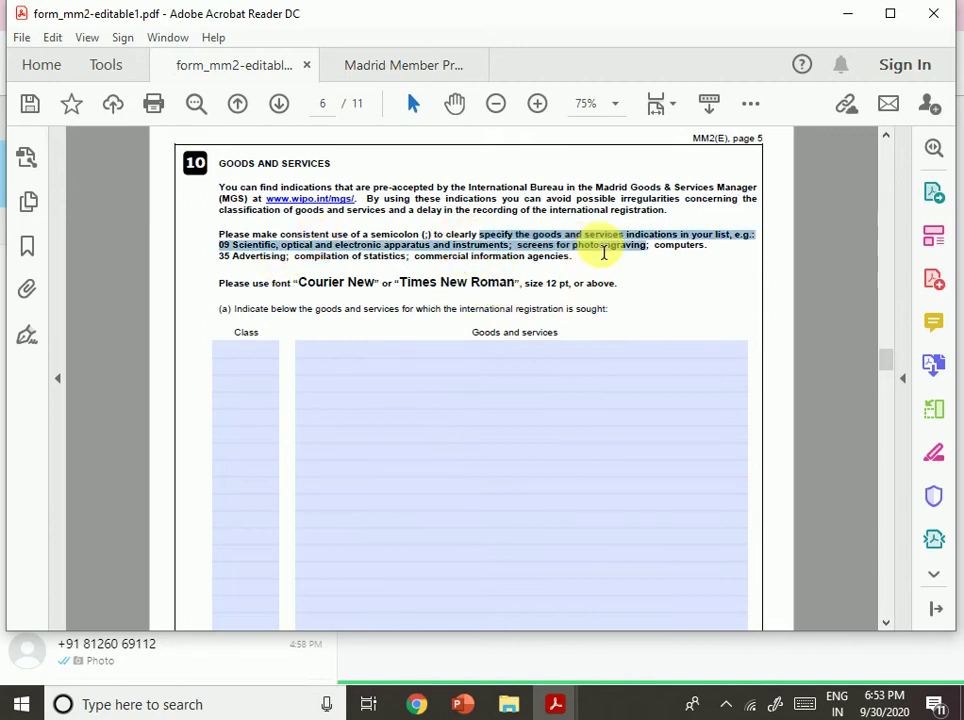
click(562, 468)
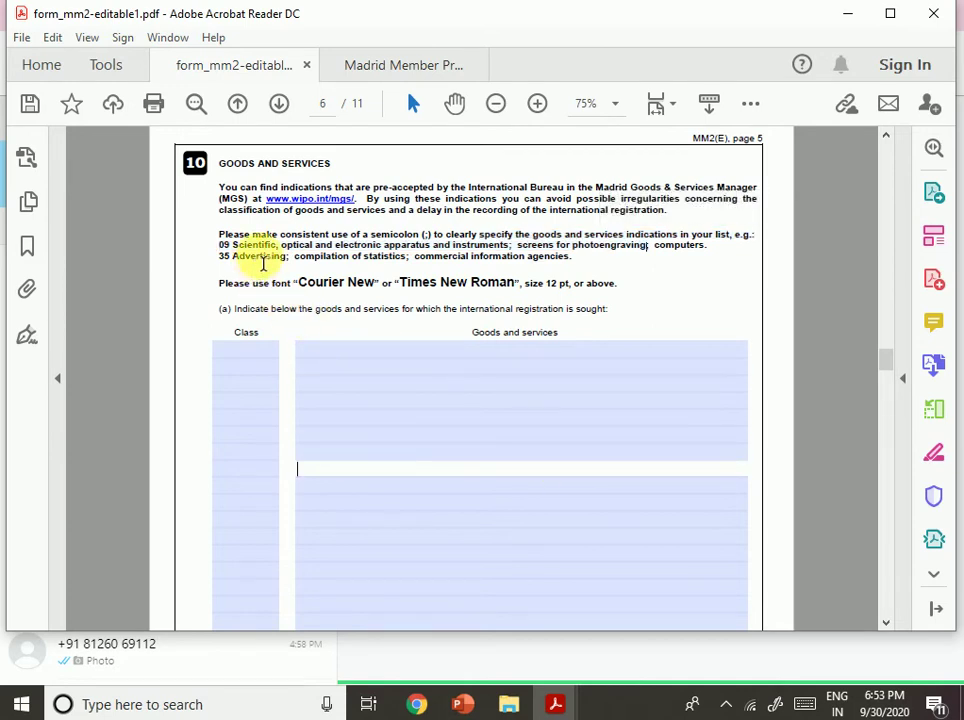
drag(384, 246, 511, 247)
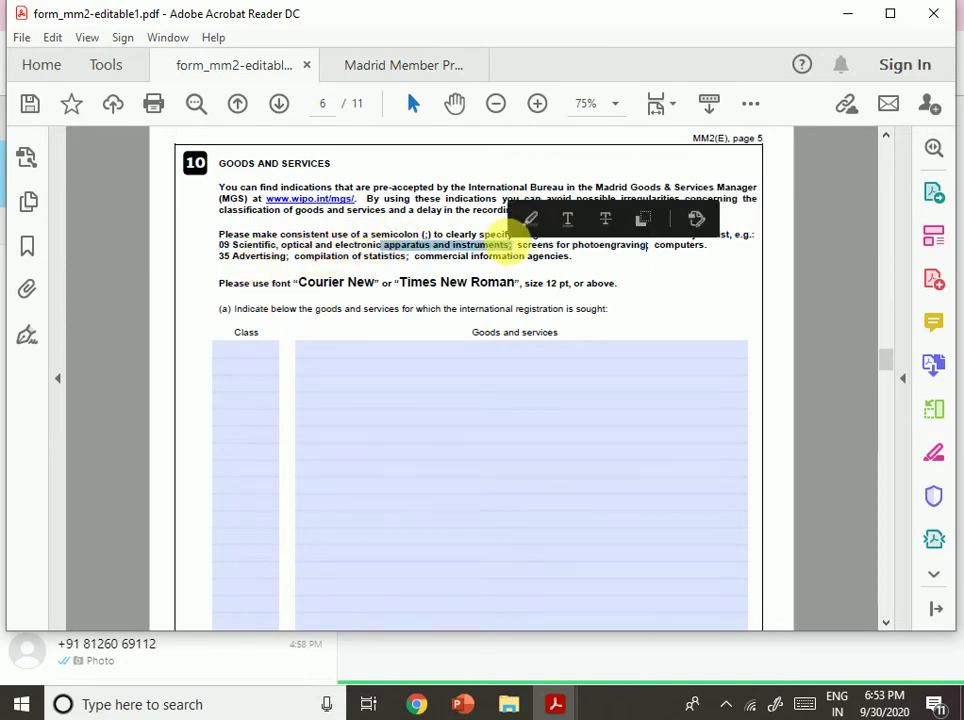
click(633, 256)
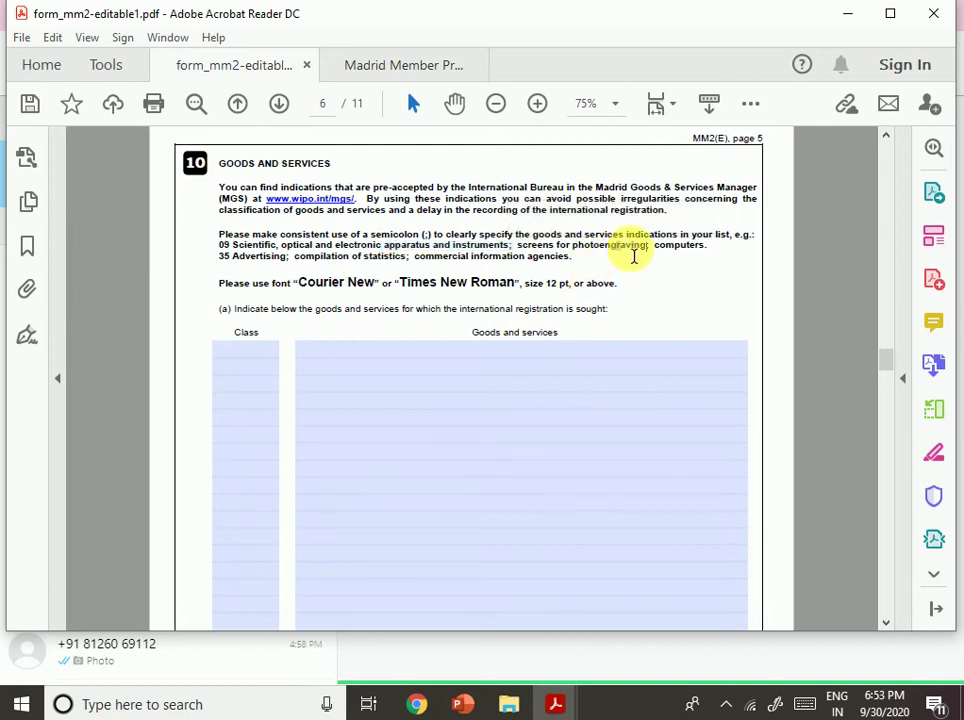
click(253, 260)
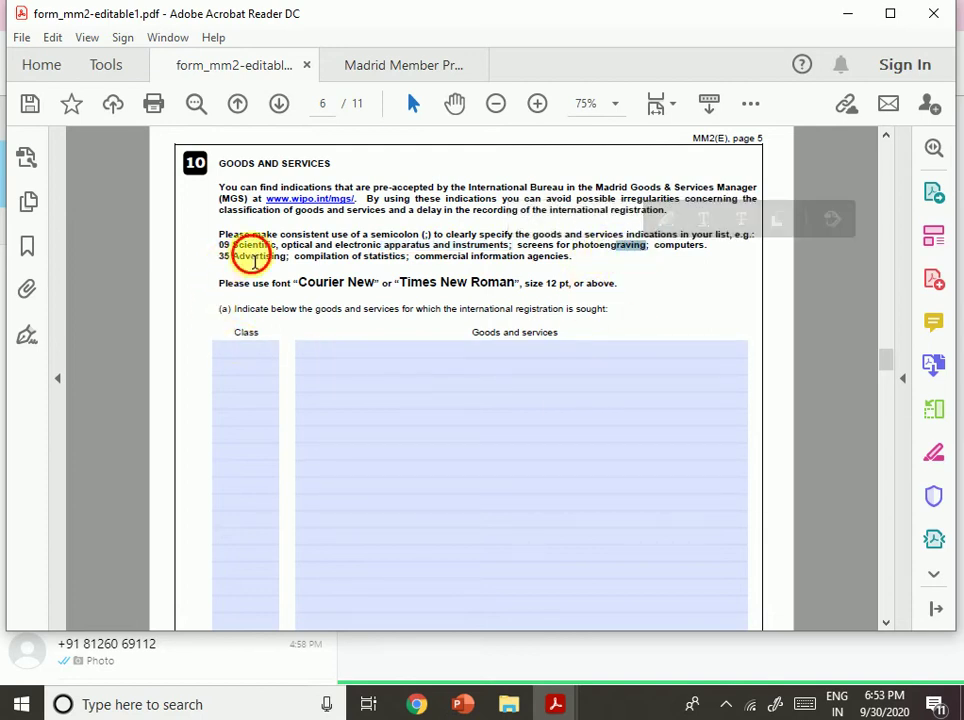
drag(253, 260, 335, 245)
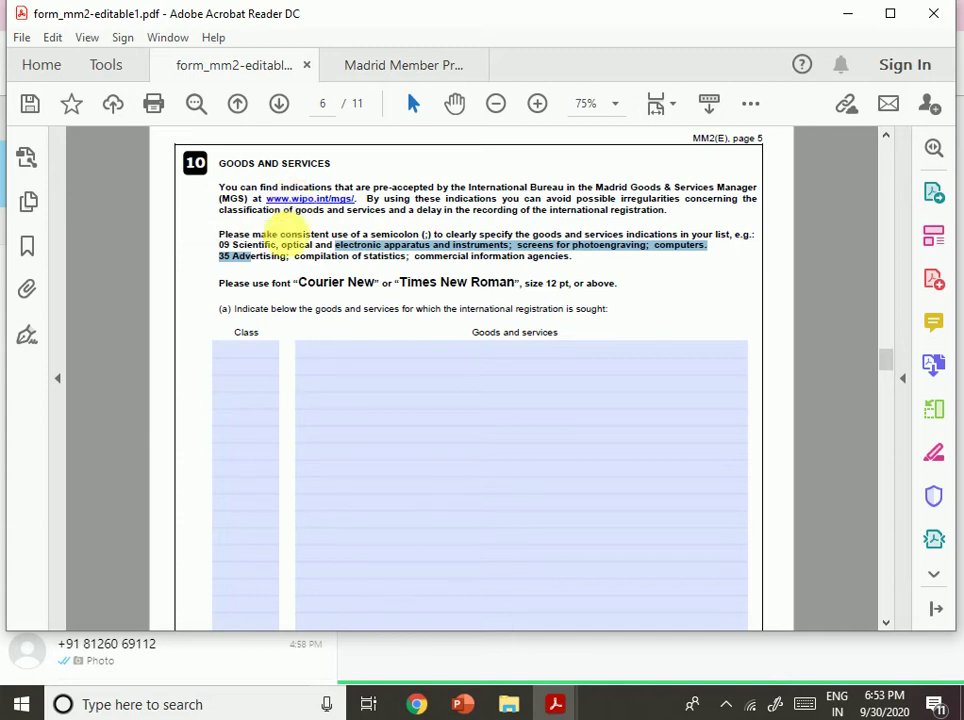
click(408, 704)
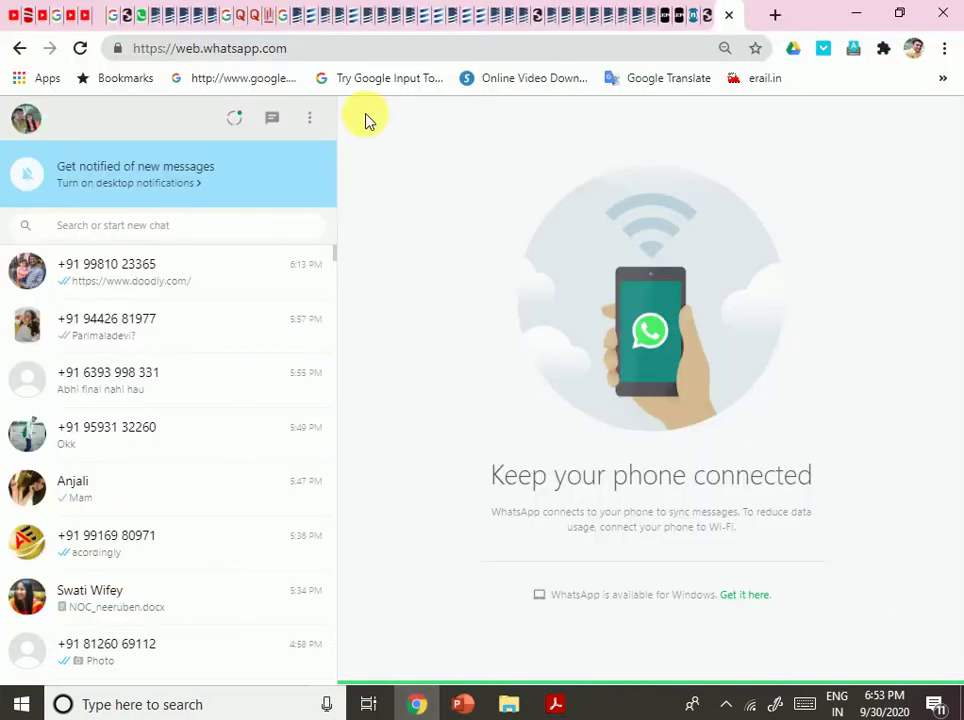
Cycle through Chrome's WIPO tabs and go forward to the Madrid Member Profiles results for India.
click(491, 17)
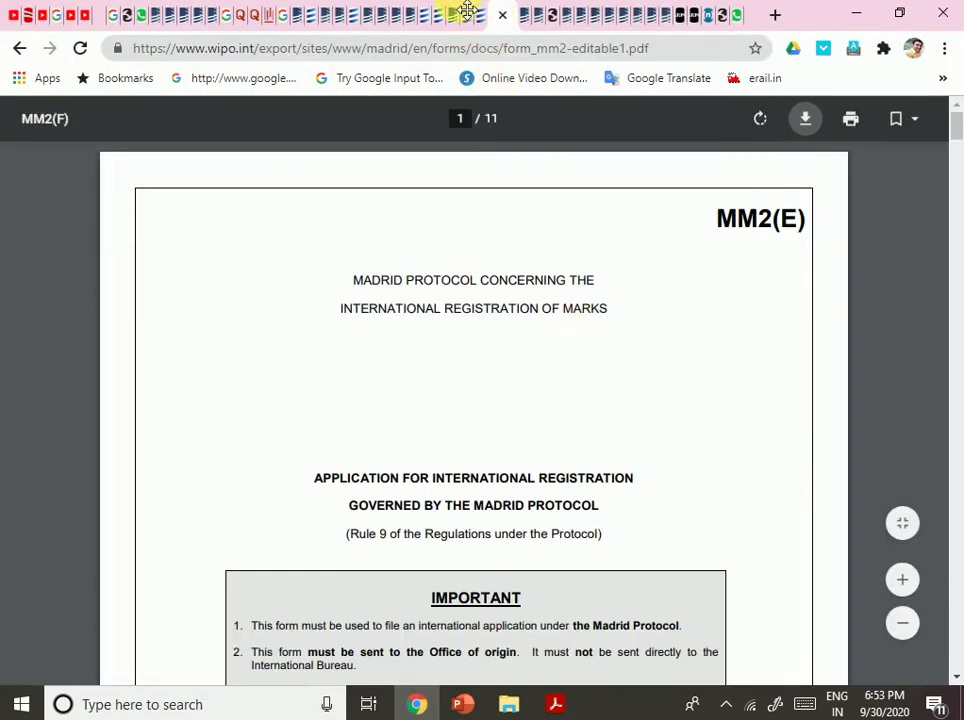
click(480, 19)
click(514, 19)
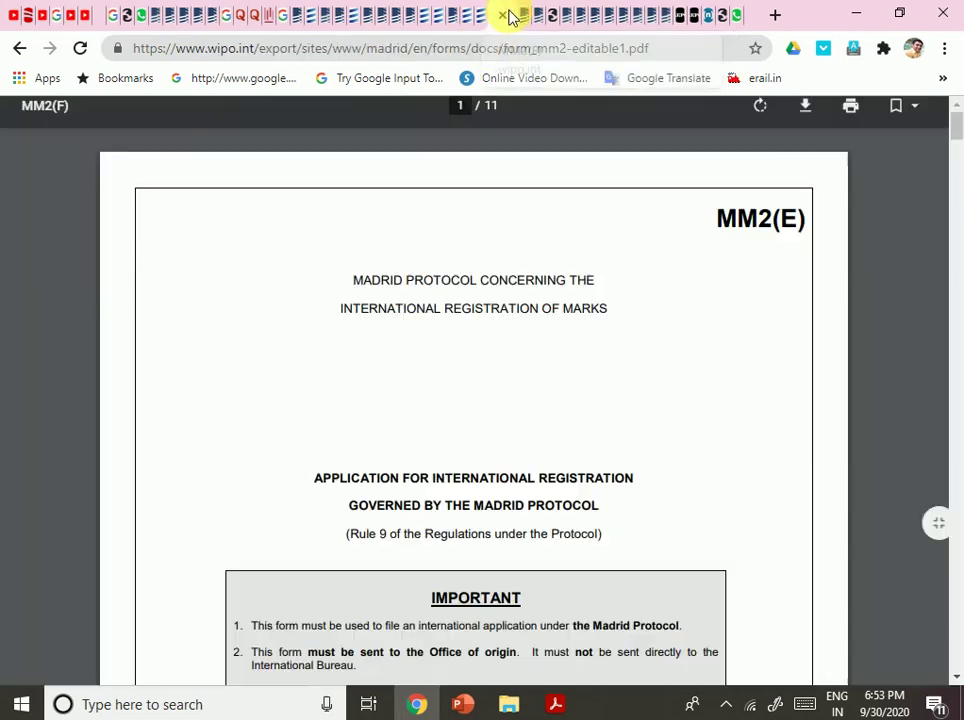
click(537, 19)
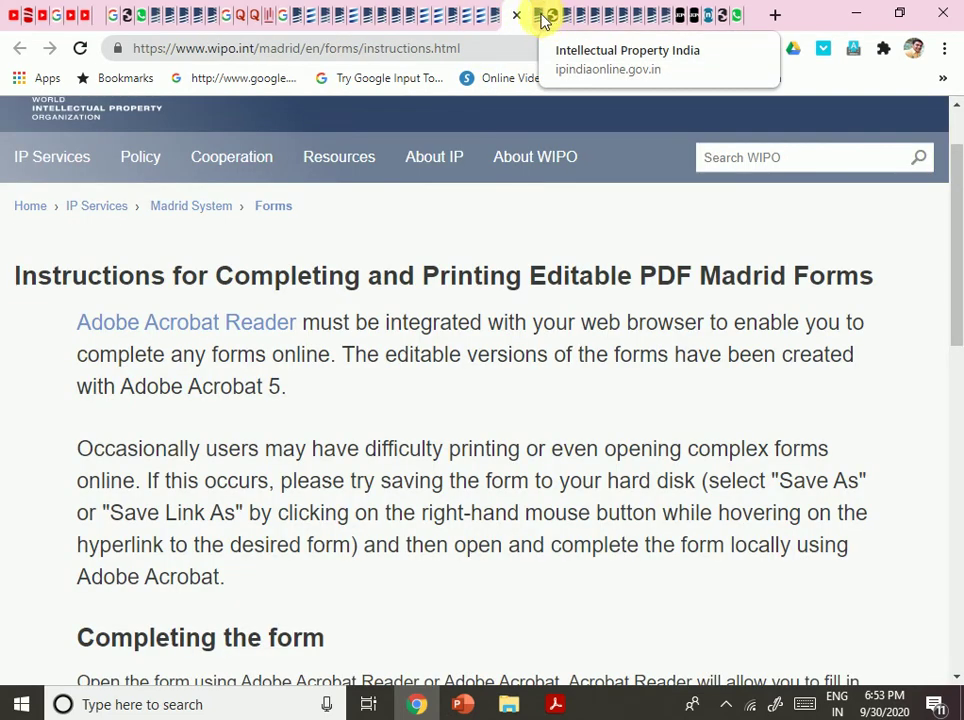
click(551, 18)
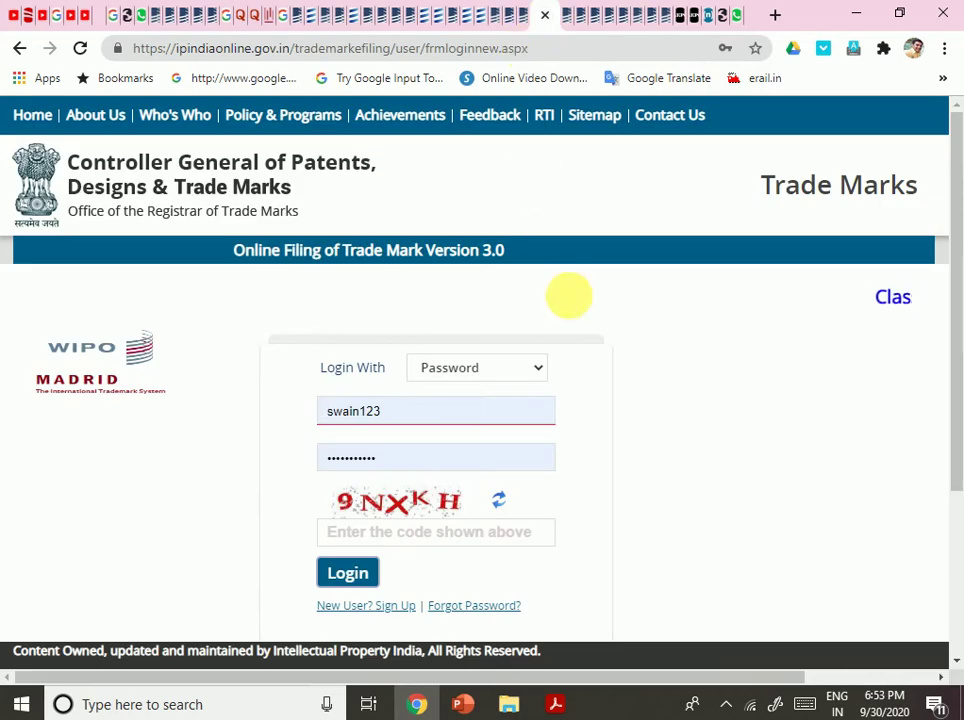
click(560, 18)
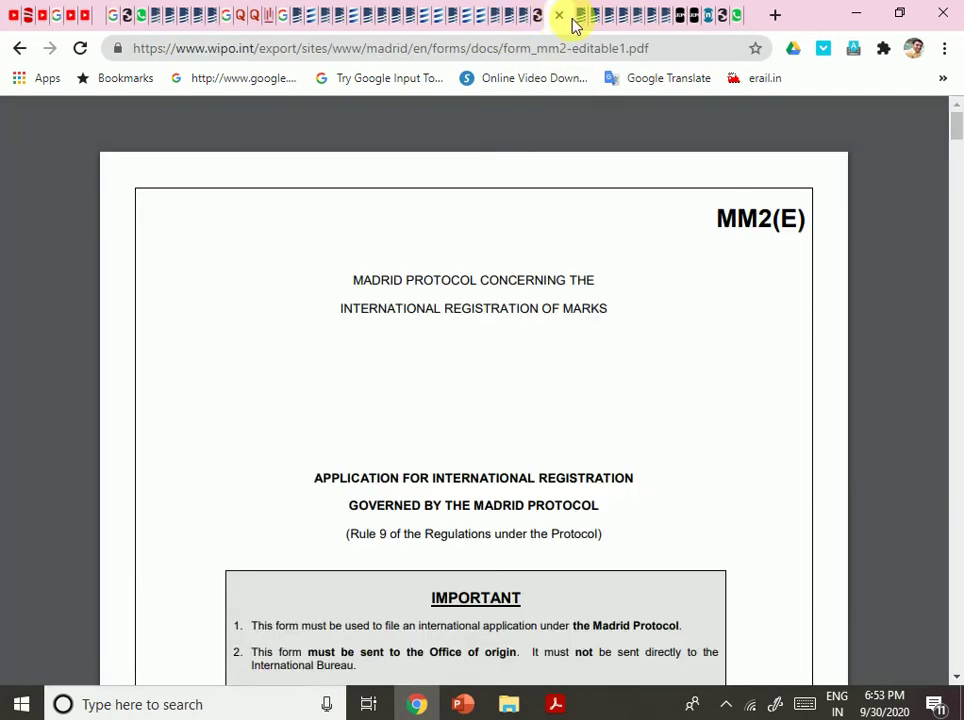
click(583, 20)
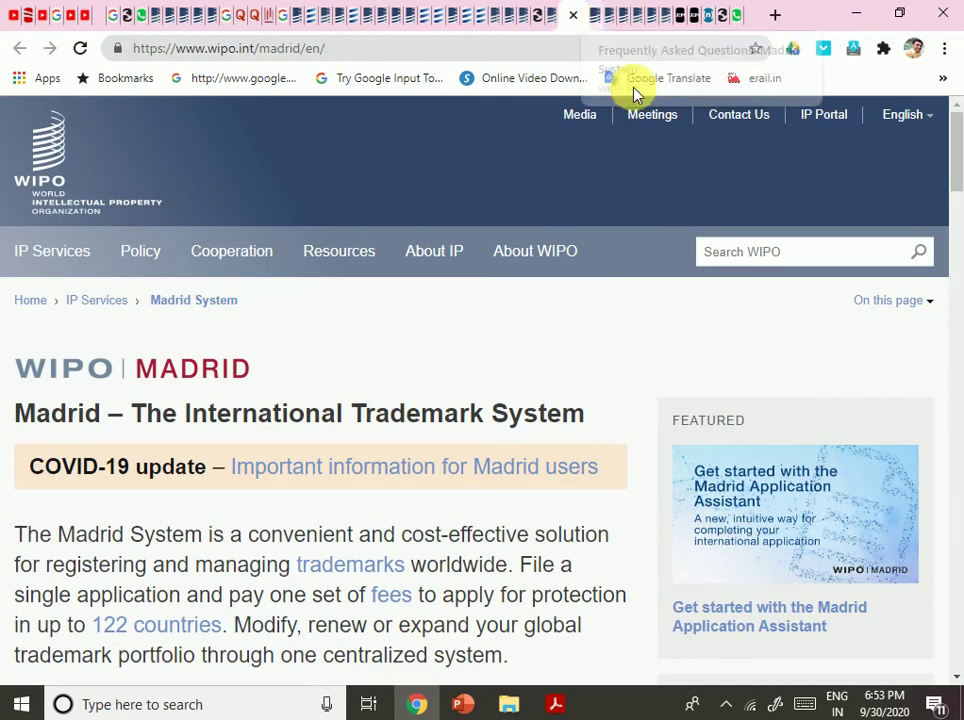
click(591, 18)
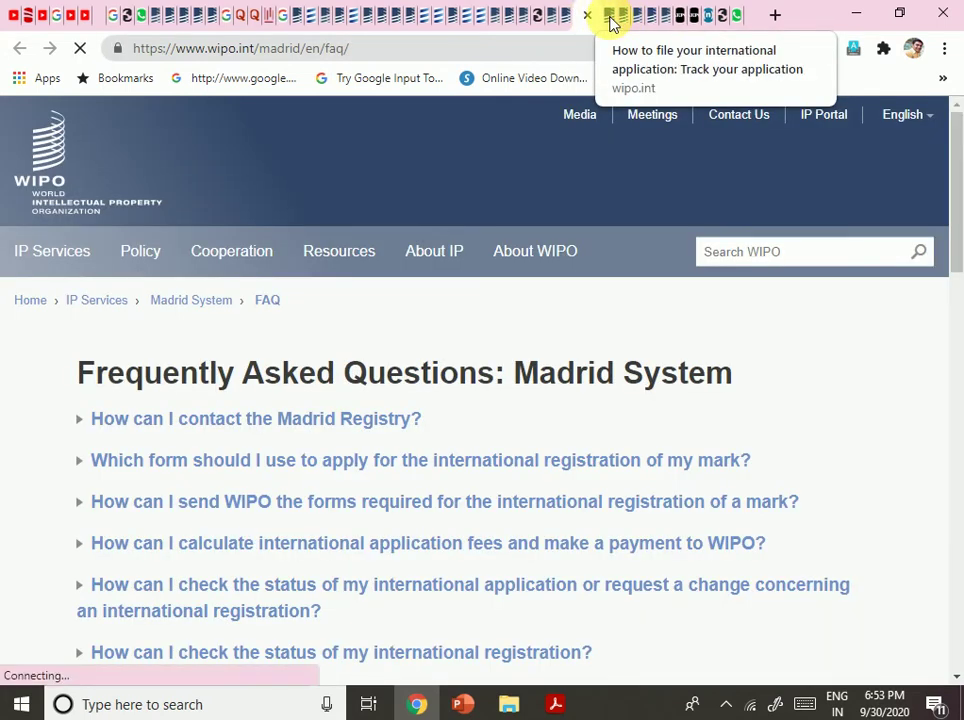
click(613, 22)
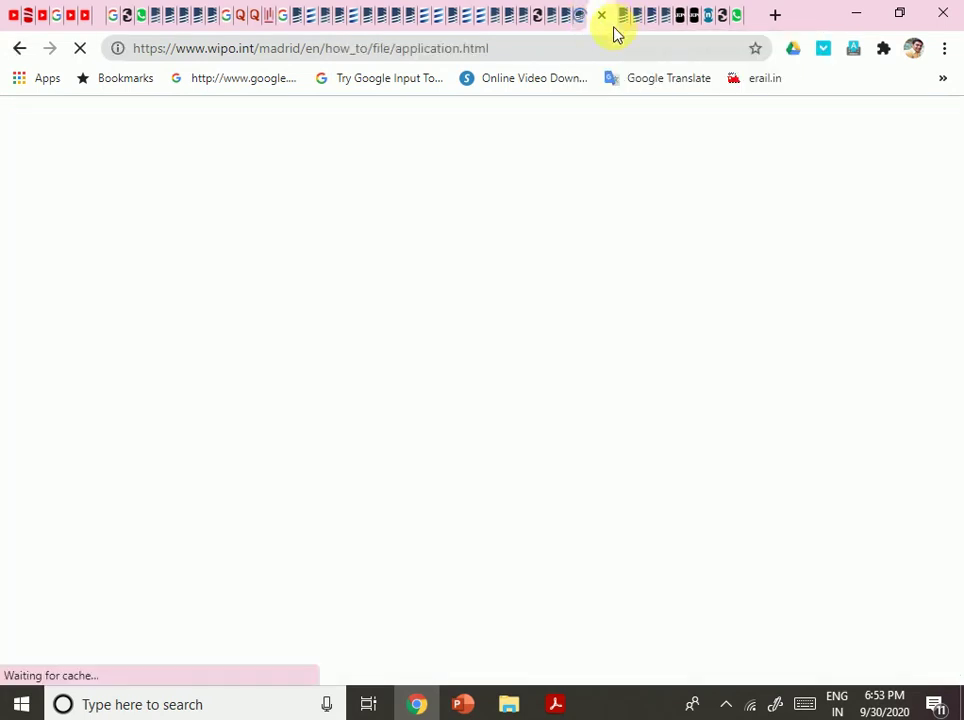
click(534, 17)
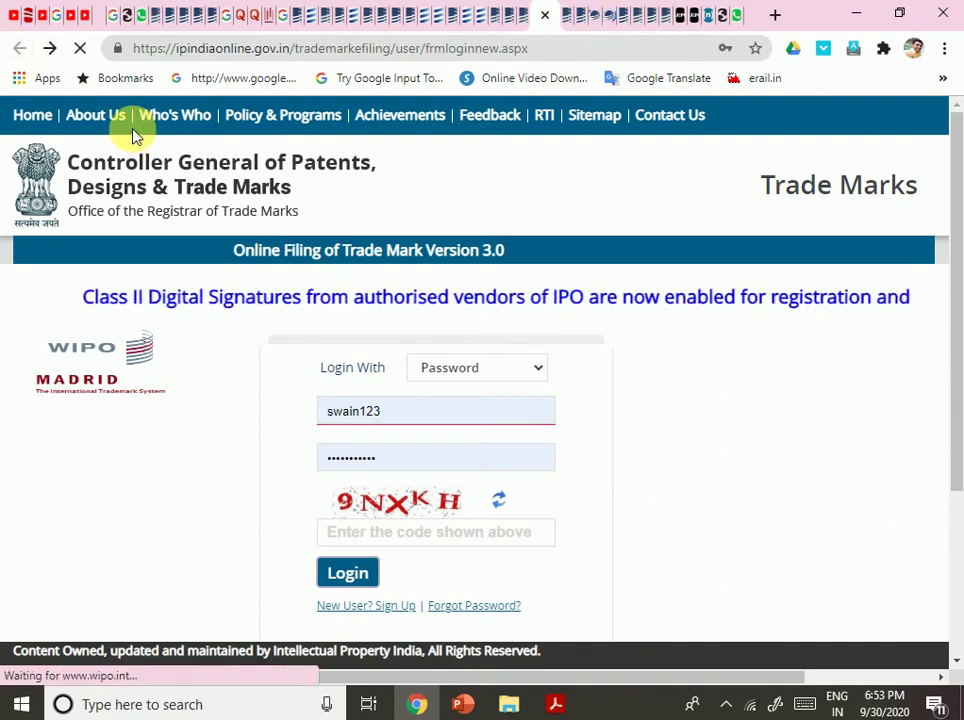
click(49, 48)
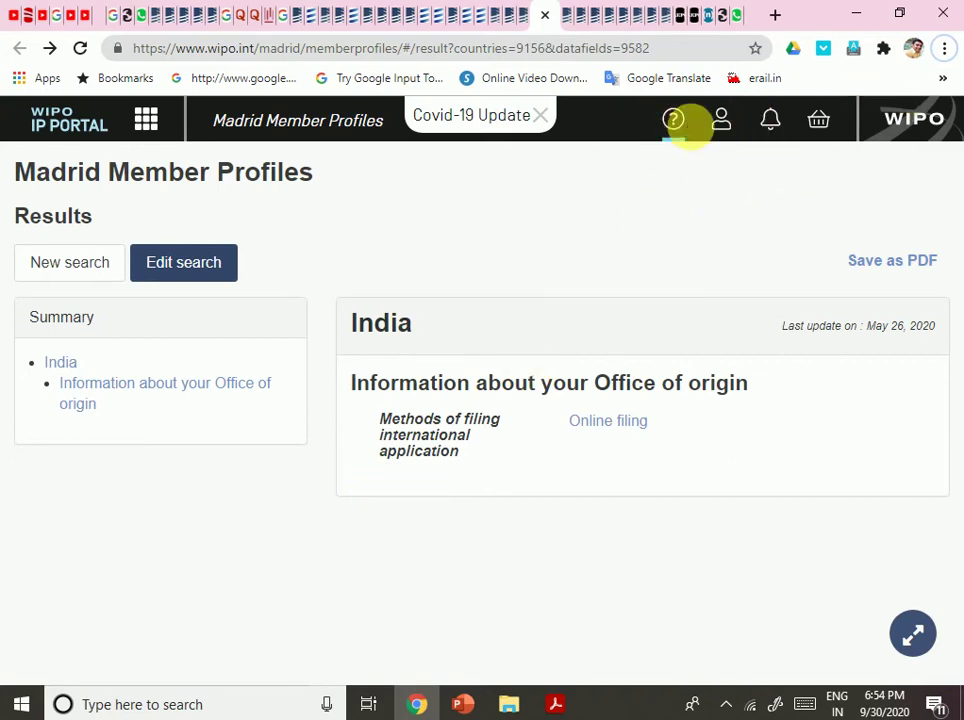
Launch the Madrid Goods & Services Manager from the WIPO IP Portal apps menu under MARKS.
click(712, 130)
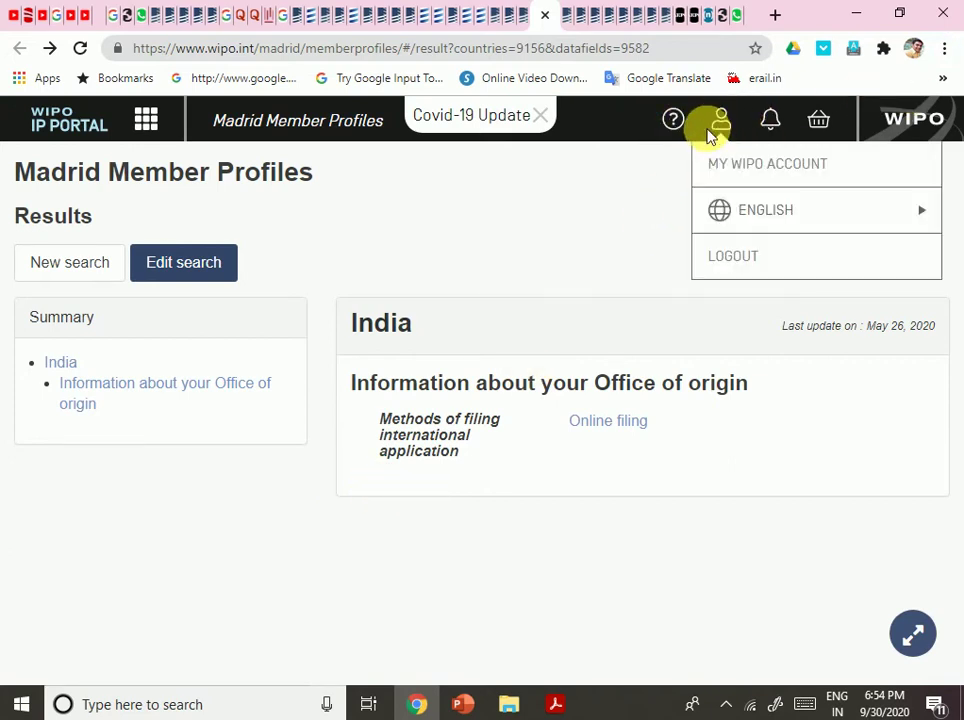
click(146, 121)
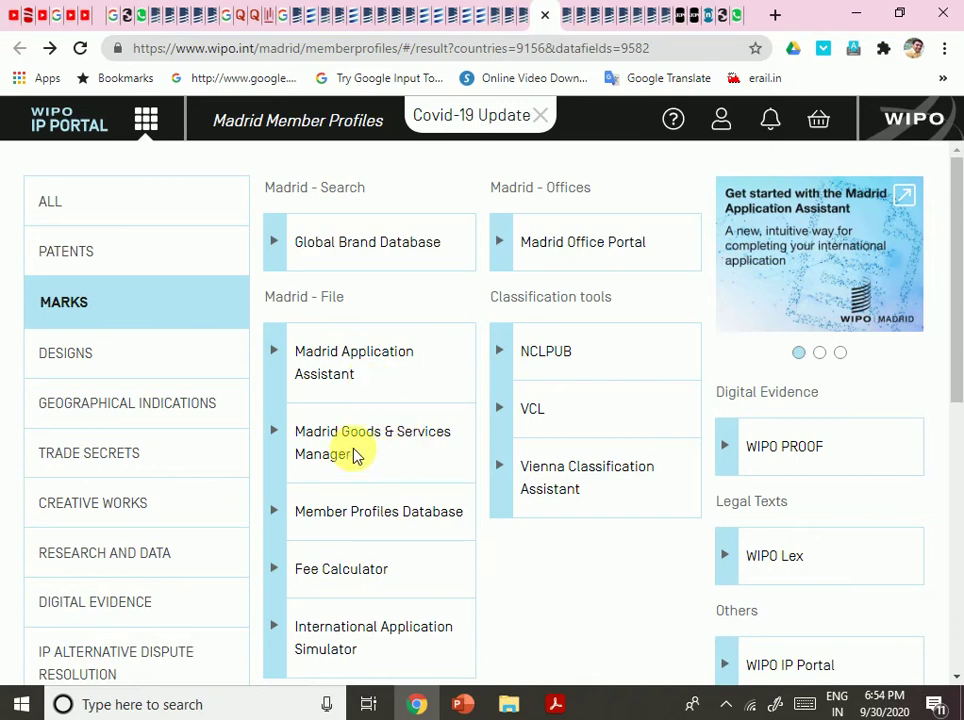
click(302, 443)
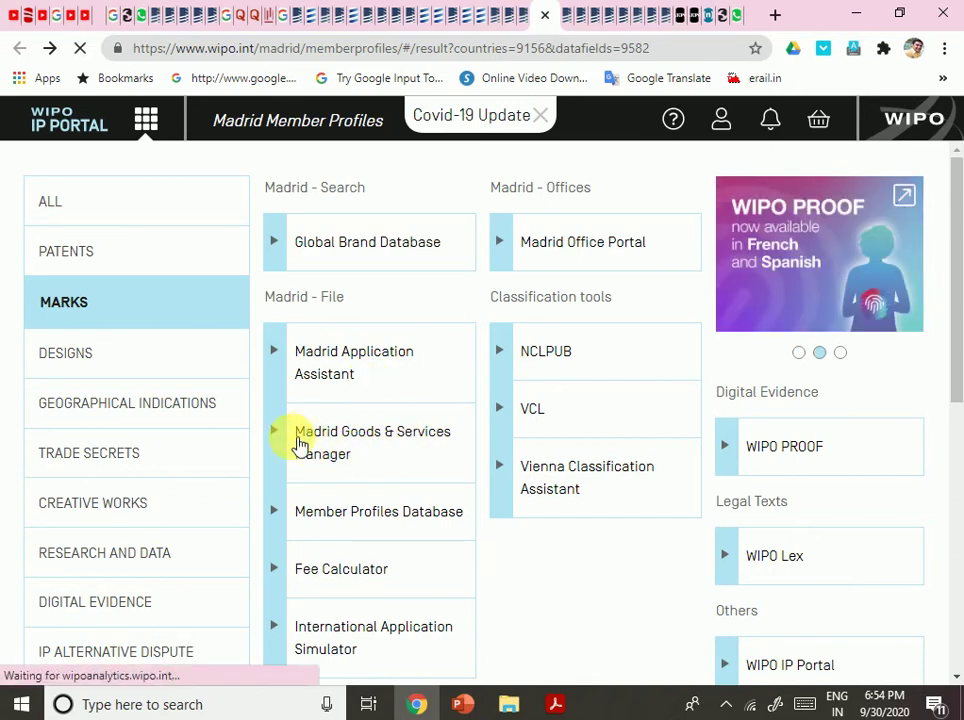
click(278, 437)
scroll(396, 460, down, 3)
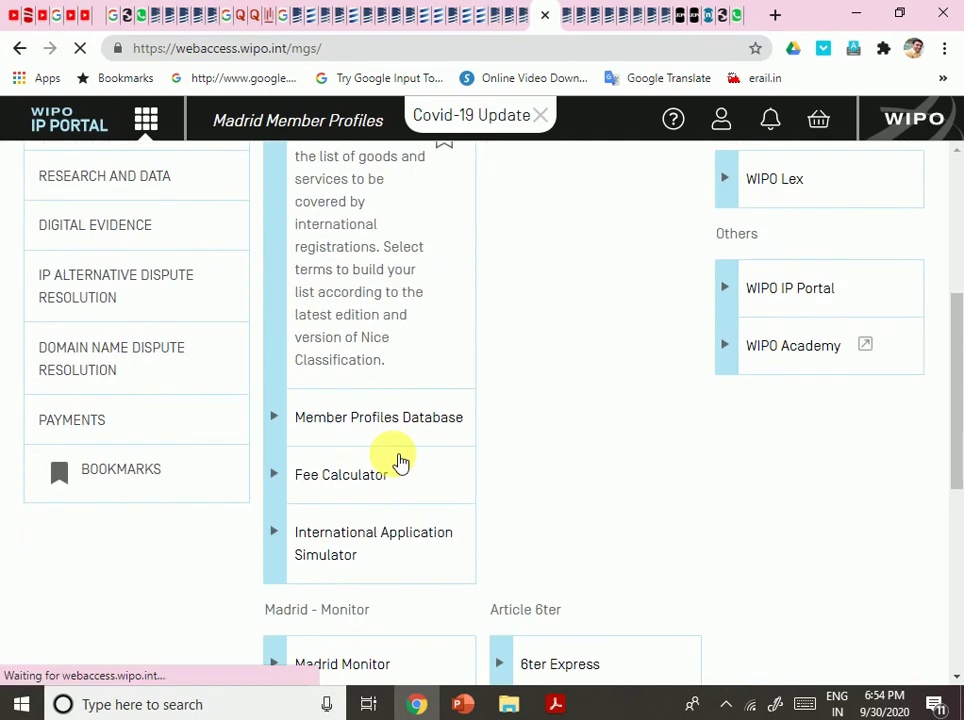
scroll(398, 460, up, 3)
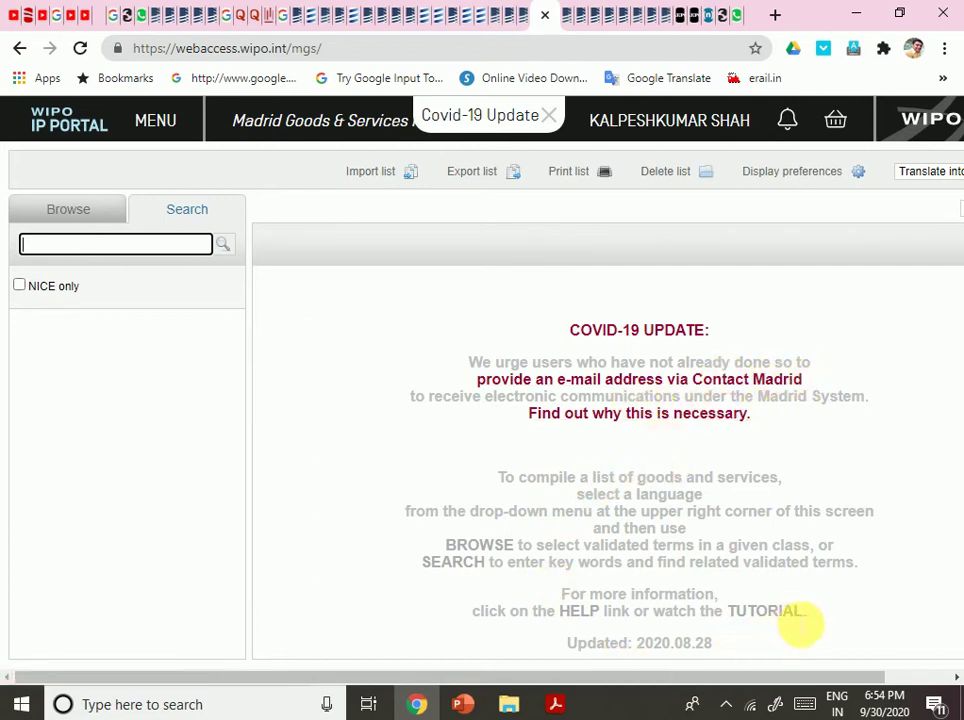
Search the term database for 'computer' and add computer bags to class 9.
click(770, 615)
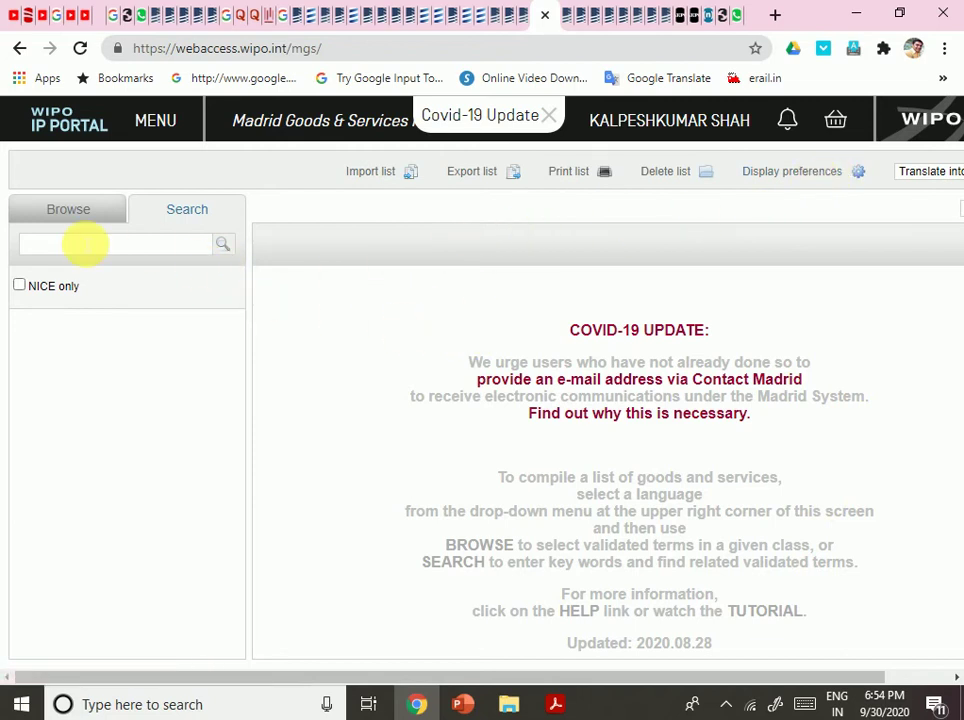
click(85, 243)
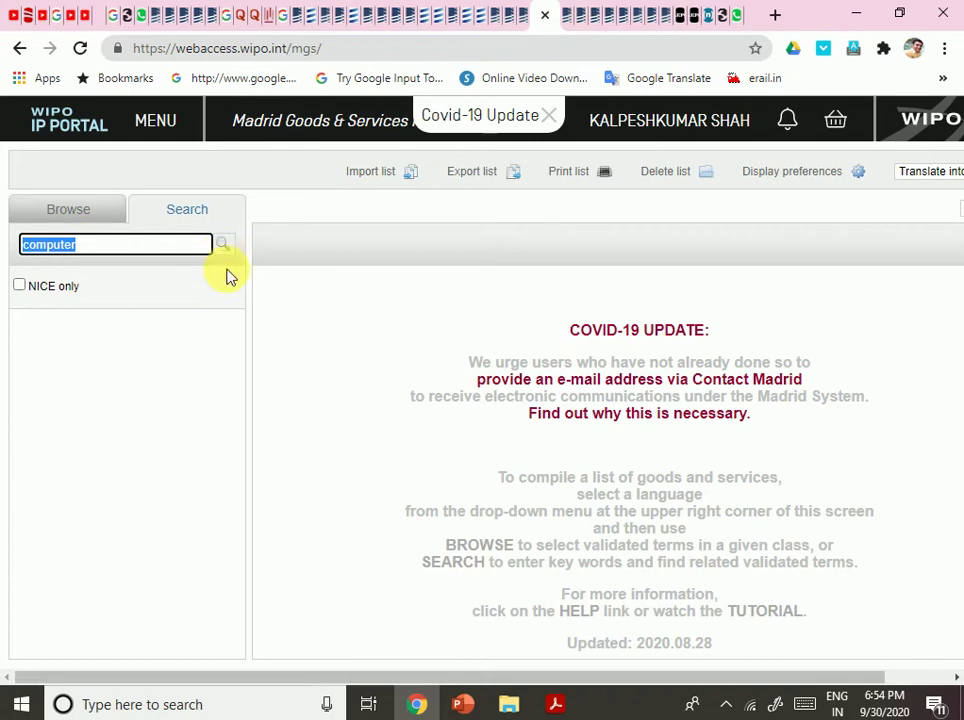
click(19, 287)
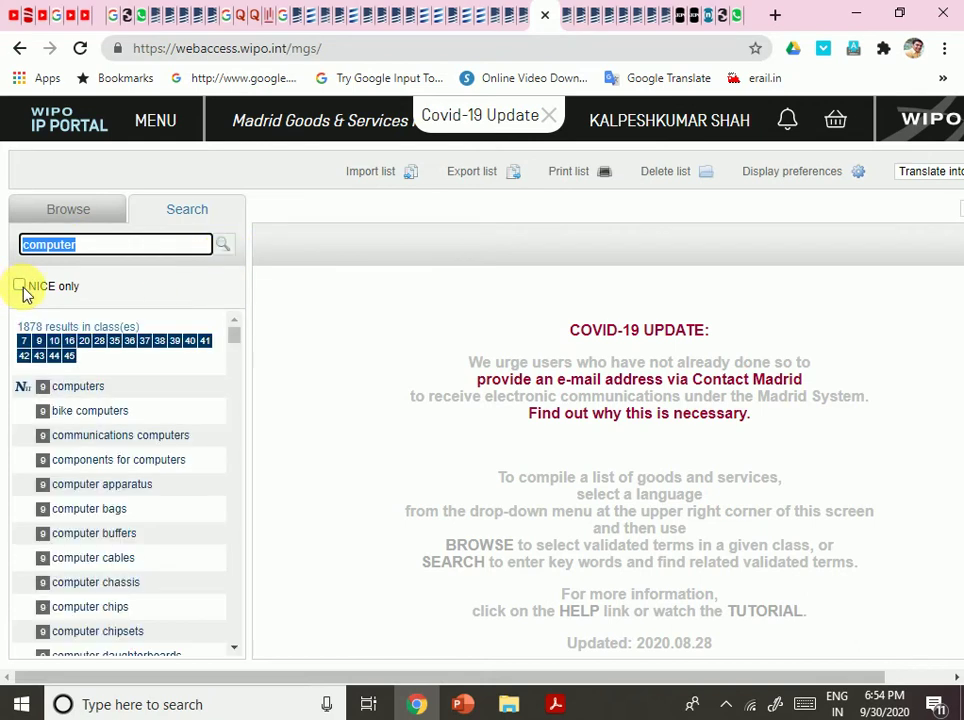
scroll(75, 362, down, 4)
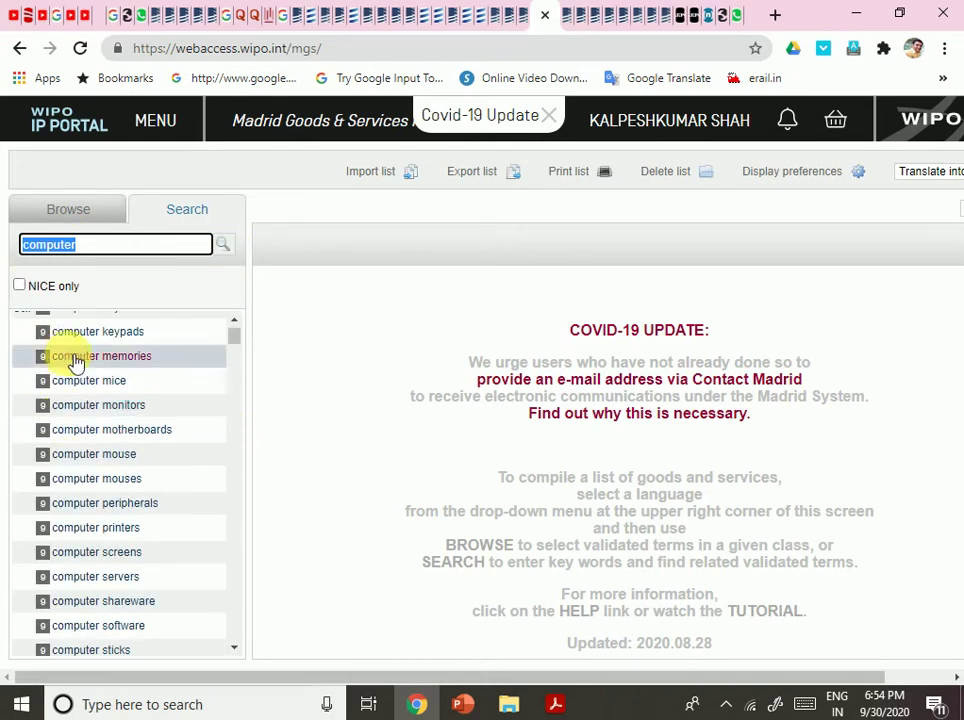
scroll(84, 350, up, 4)
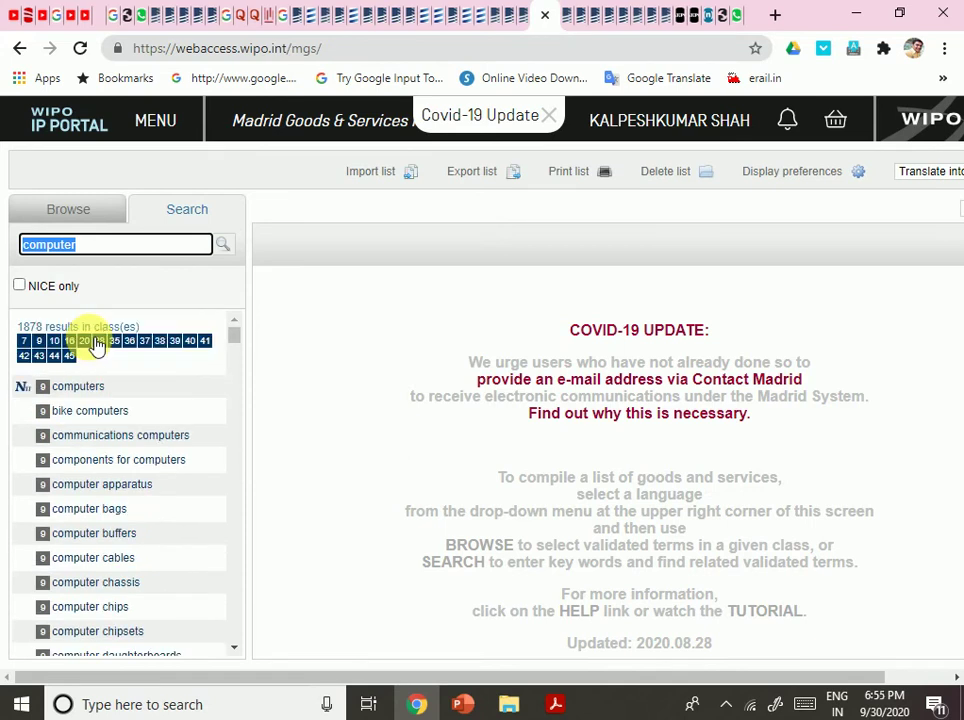
click(108, 518)
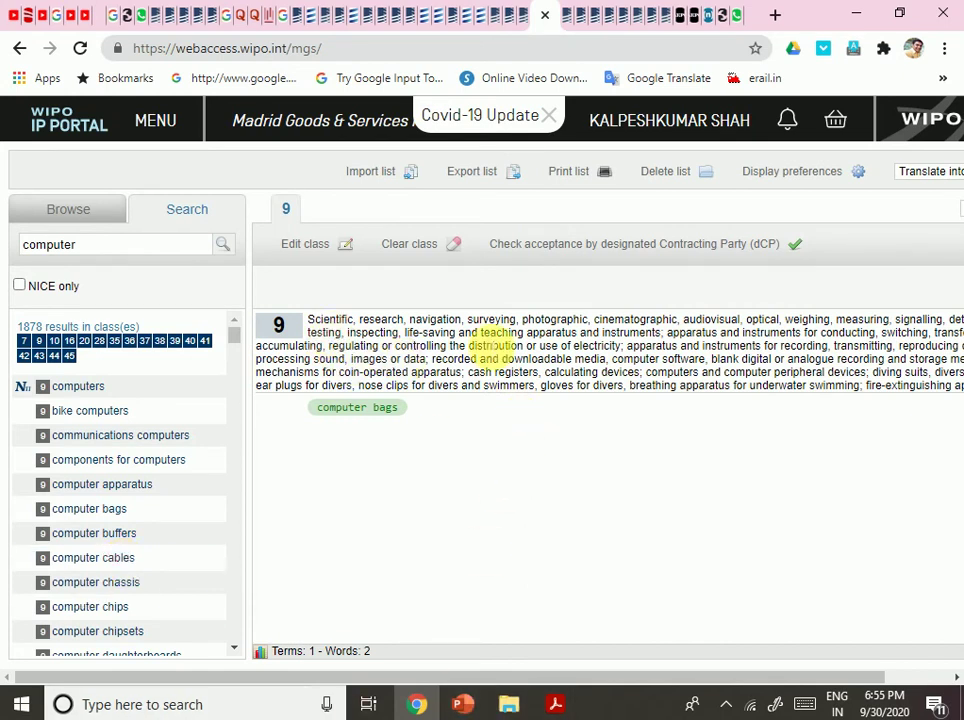
Filter the results to class 43 and add the recipe information service.
drag(368, 332, 663, 523)
drag(532, 686, 697, 684)
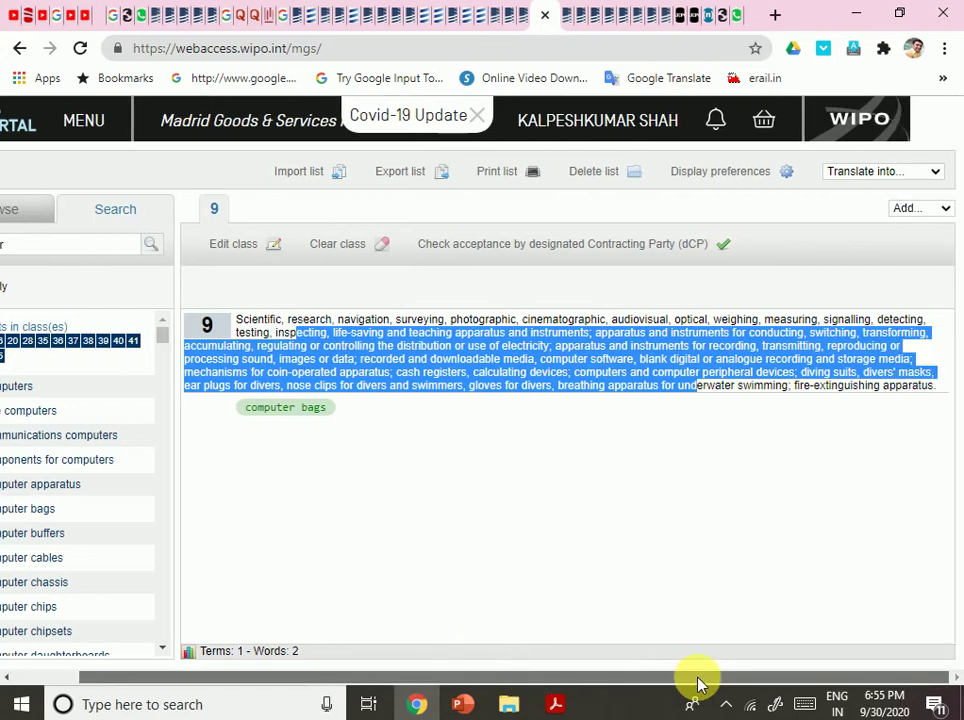
click(430, 478)
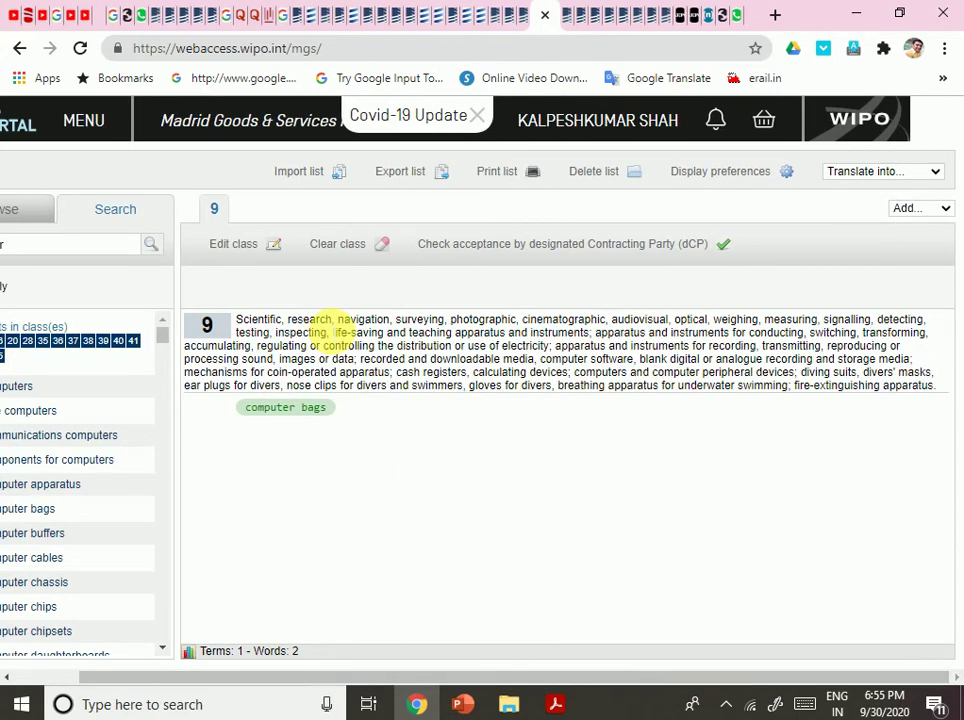
drag(358, 319, 545, 334)
drag(443, 688, 254, 652)
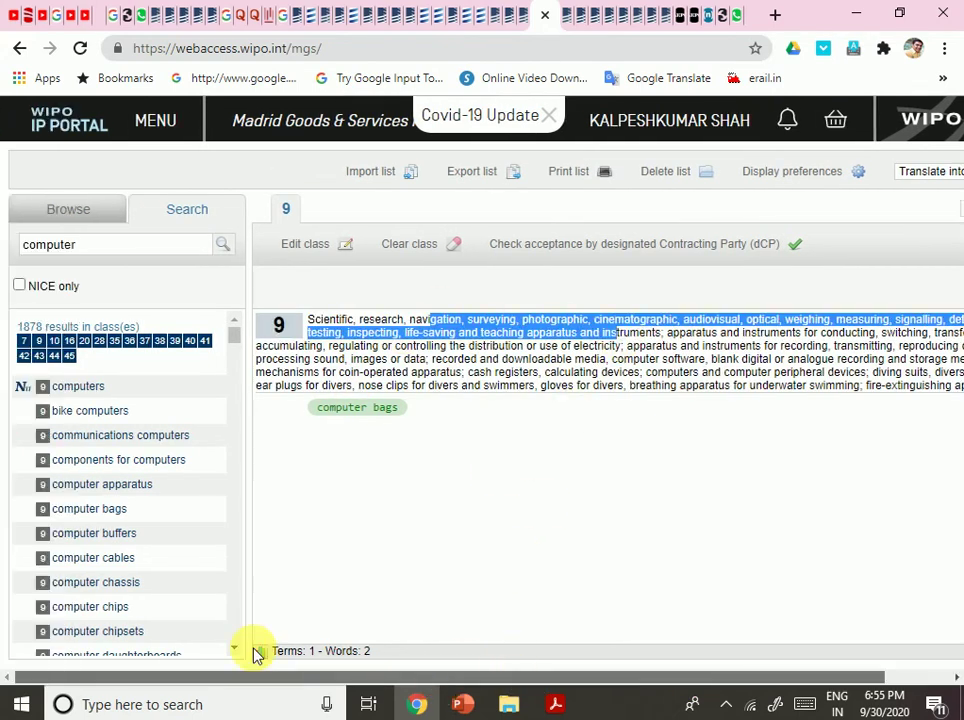
click(83, 365)
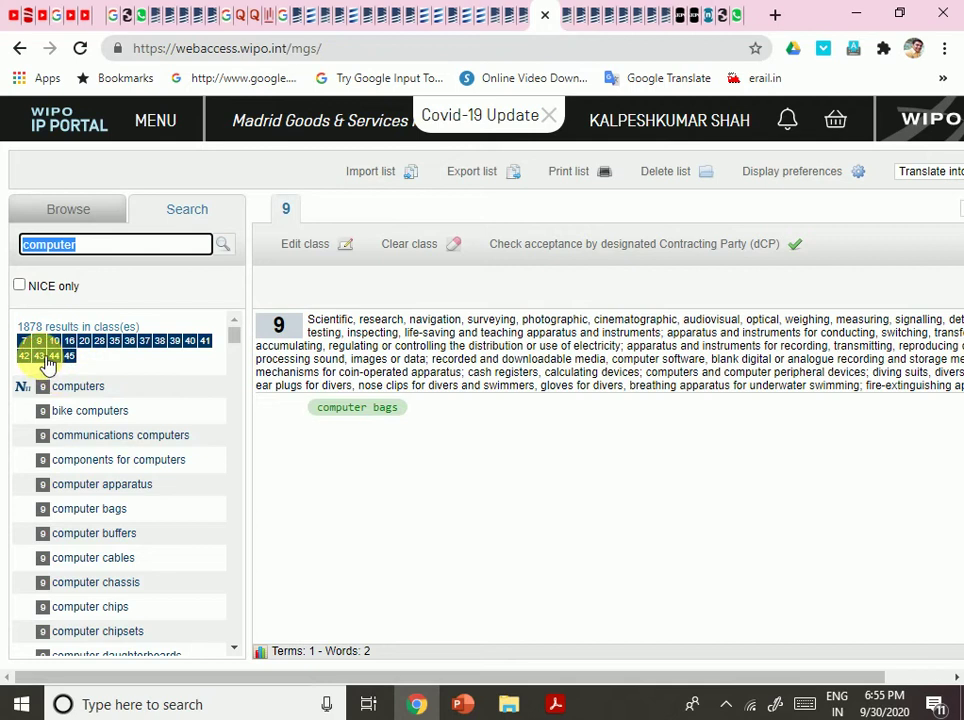
click(42, 357)
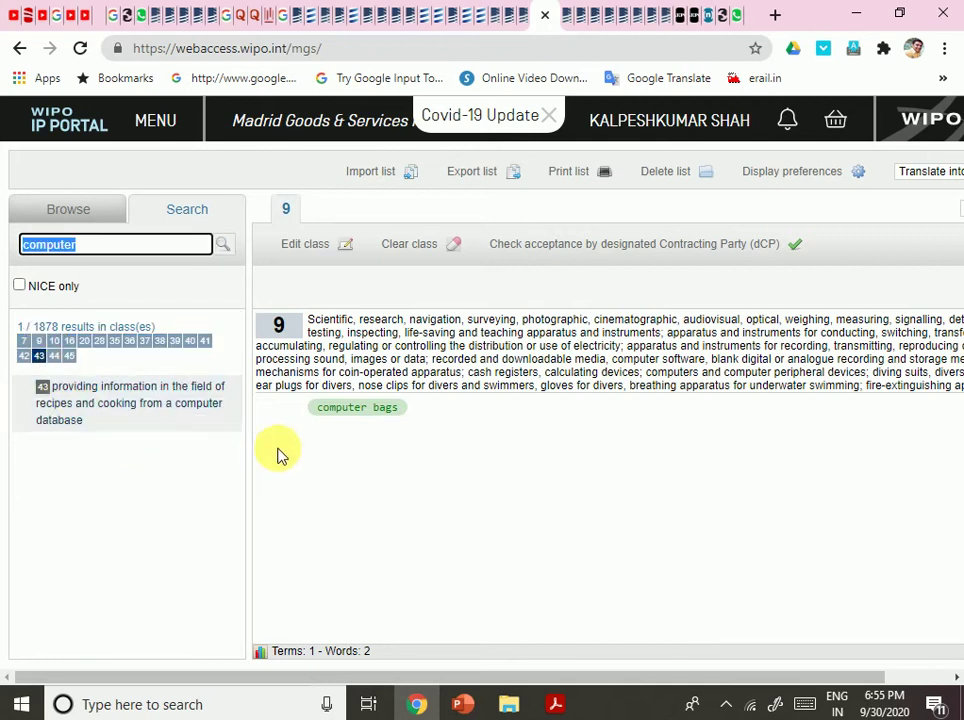
click(129, 399)
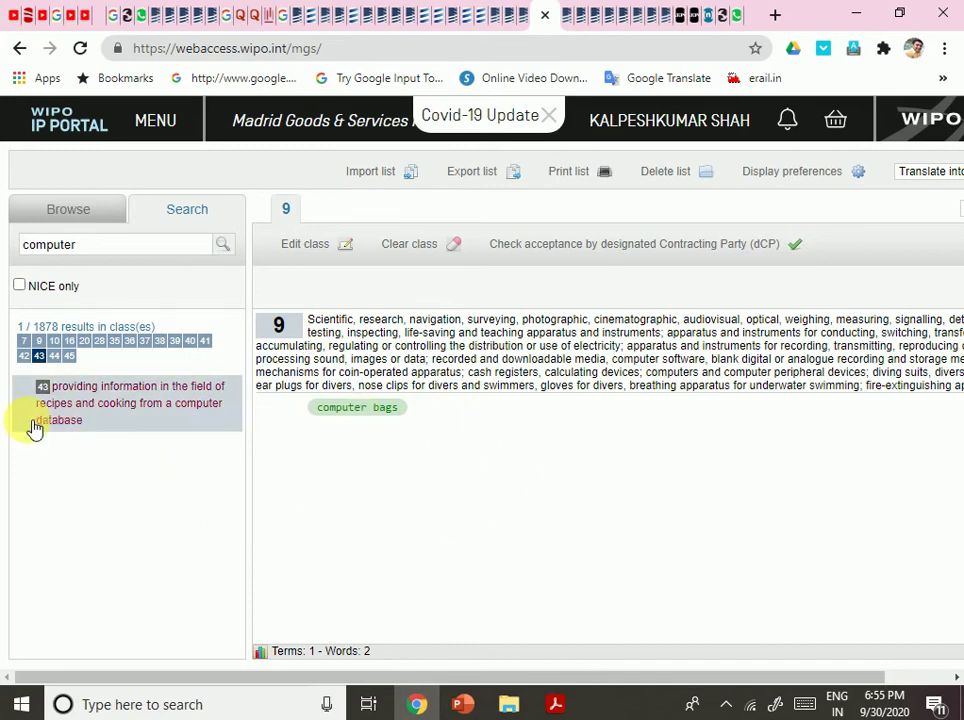
double_click(87, 404)
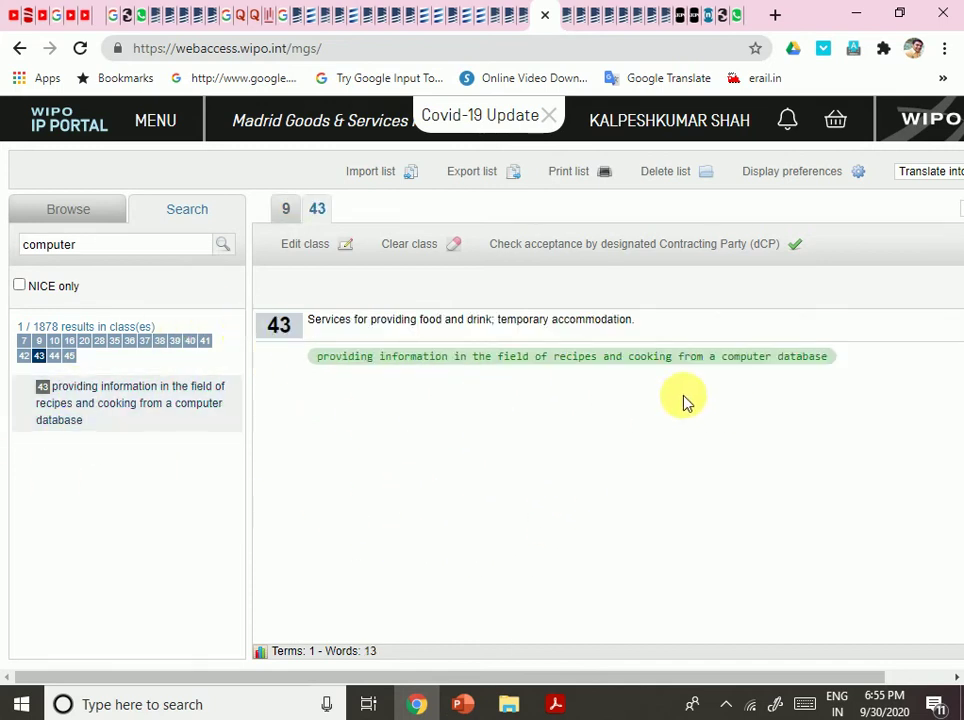
Filter the results to class 20 and add computer furniture and computer tables.
drag(480, 322, 637, 335)
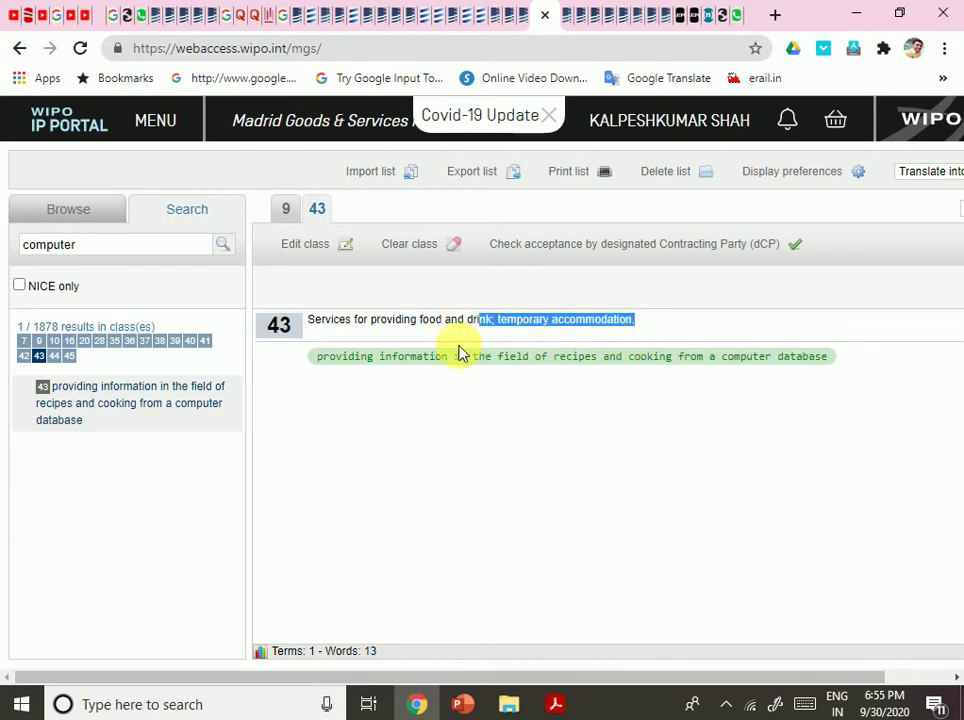
click(95, 353)
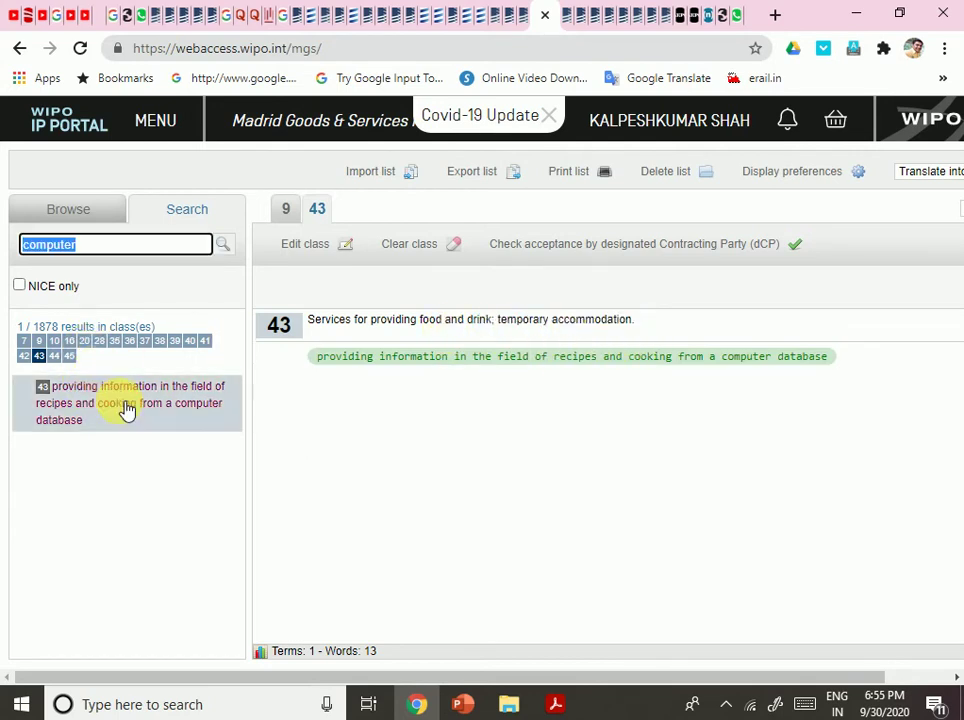
click(84, 341)
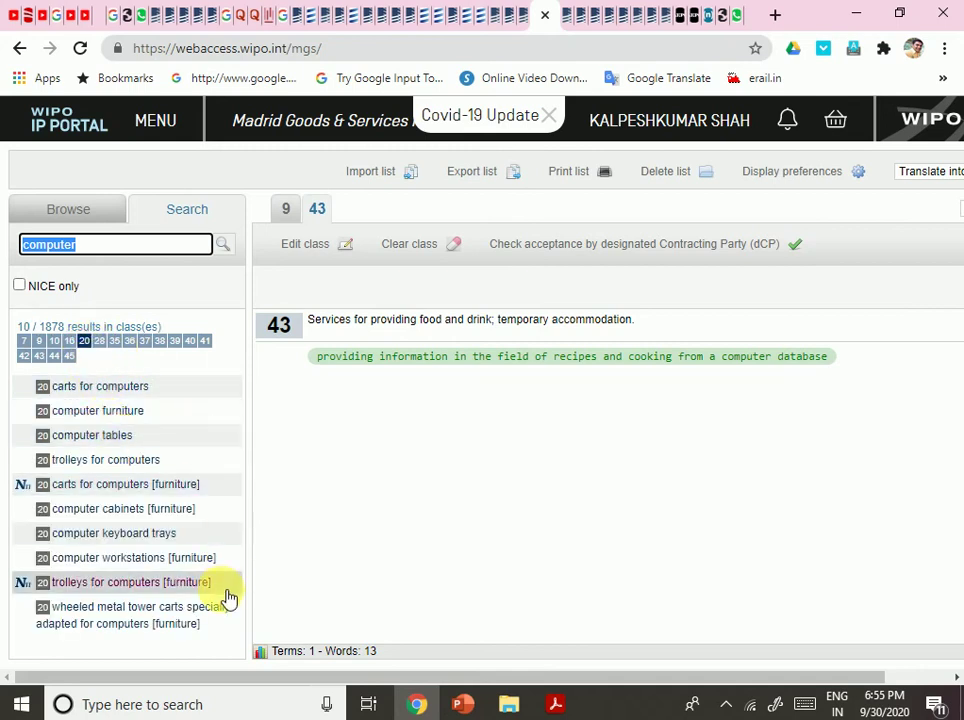
click(97, 424)
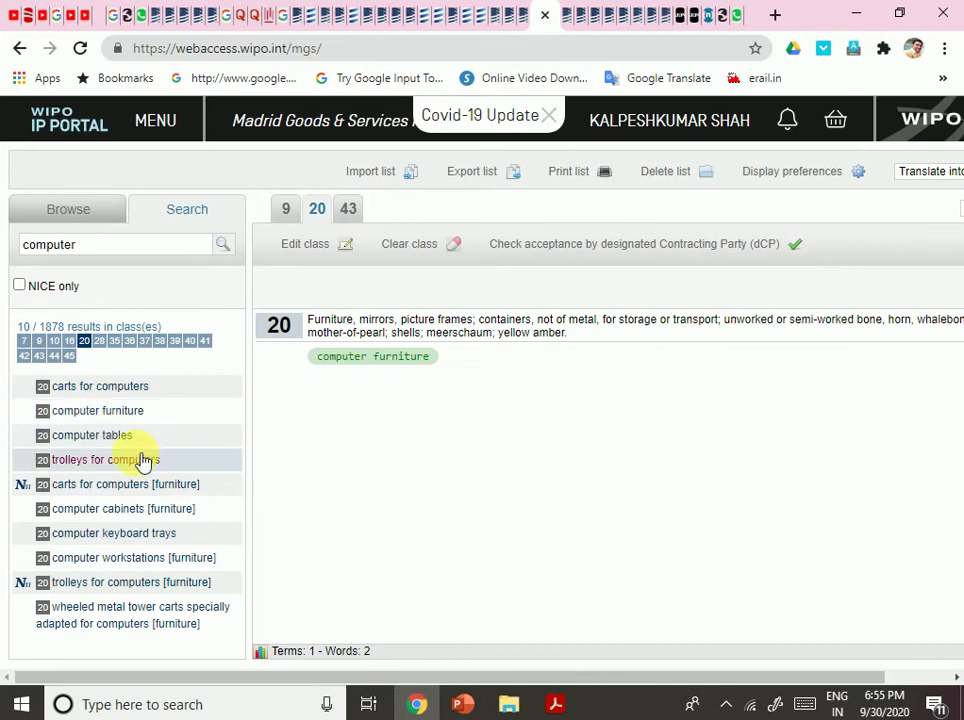
click(120, 440)
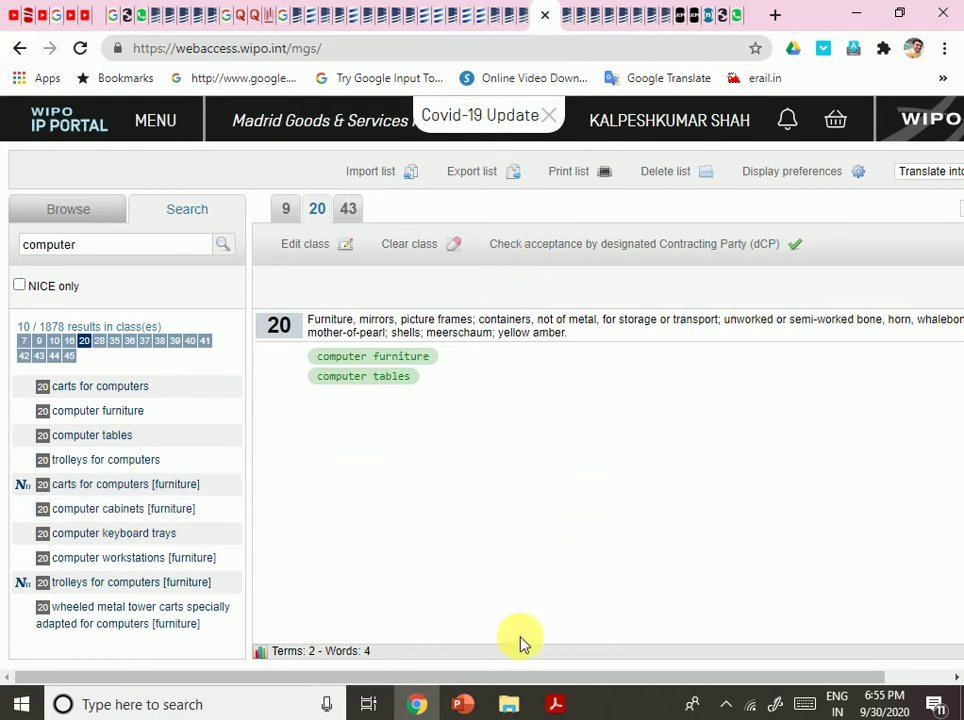
drag(490, 680, 445, 683)
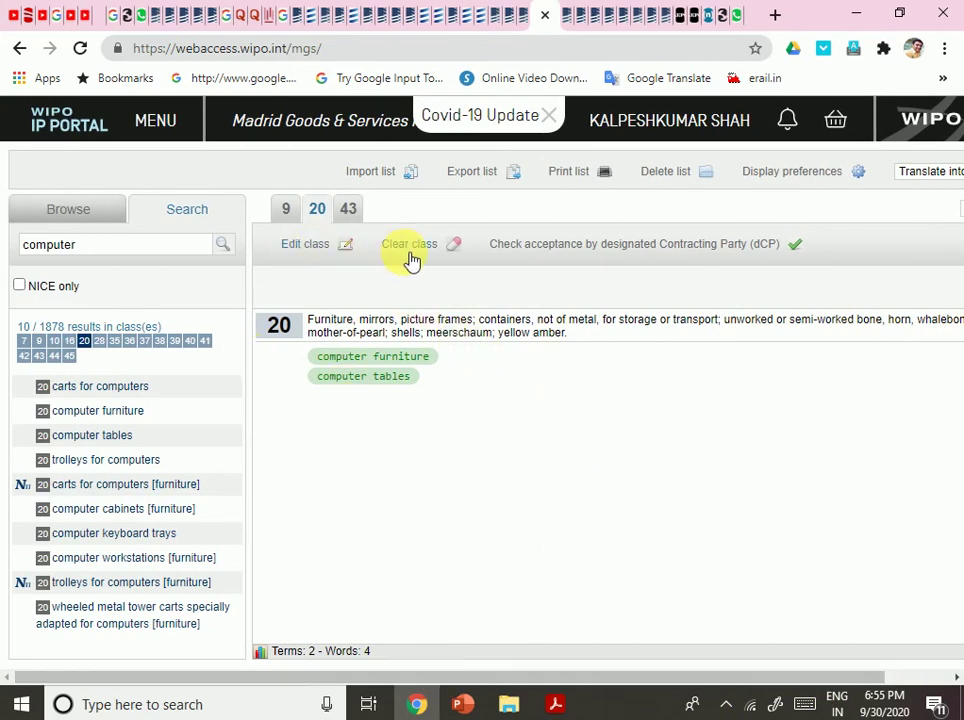
Clear class 20, delete the whole list, and cancel choosing an import file.
click(455, 243)
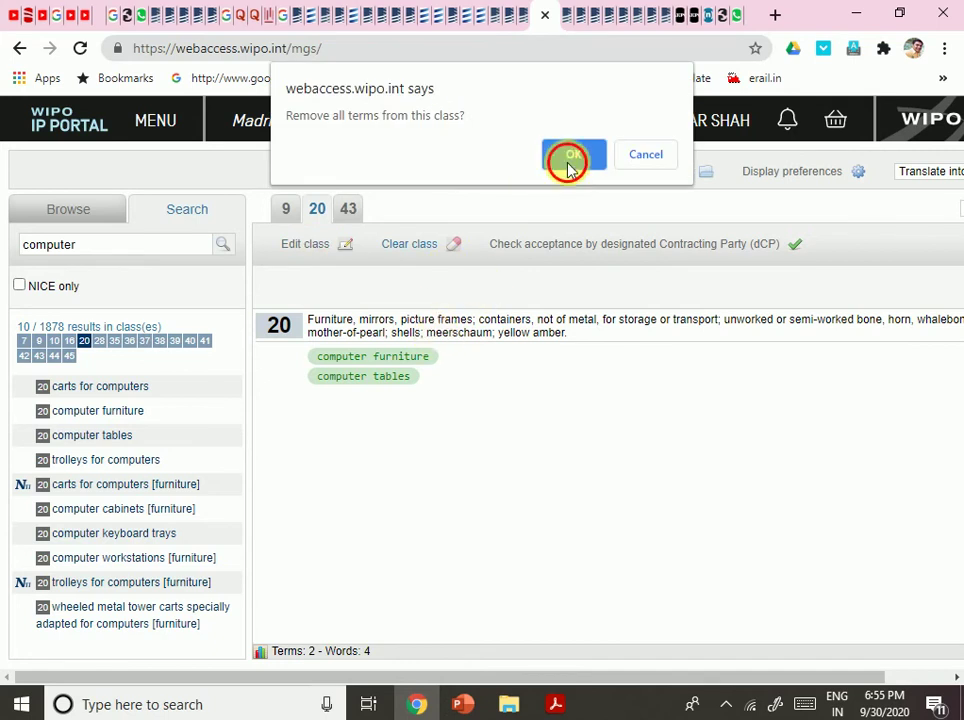
click(570, 155)
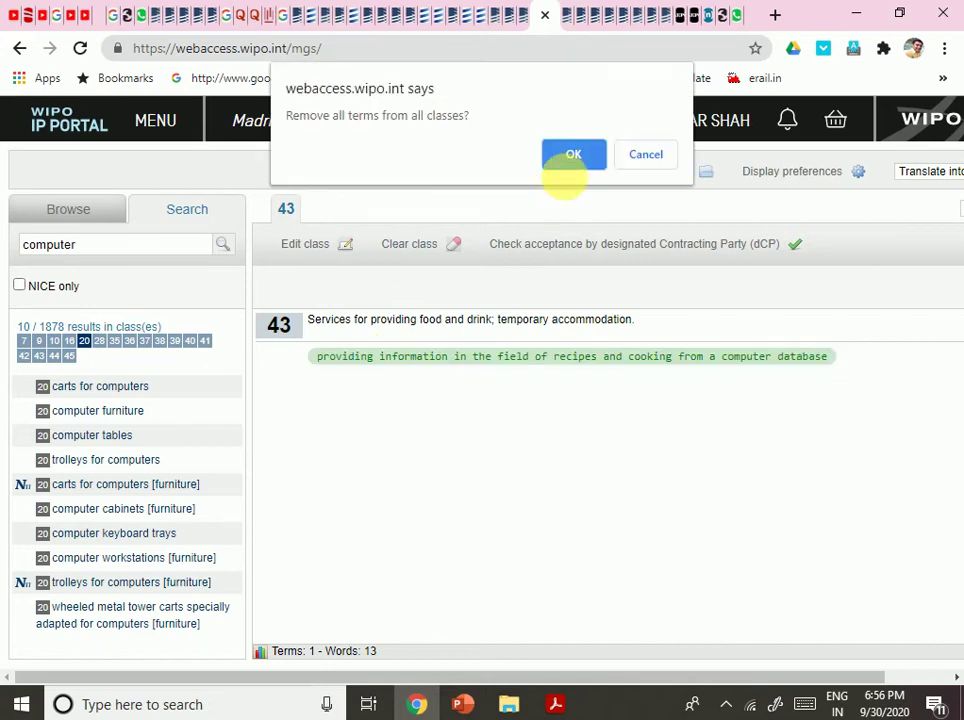
click(584, 157)
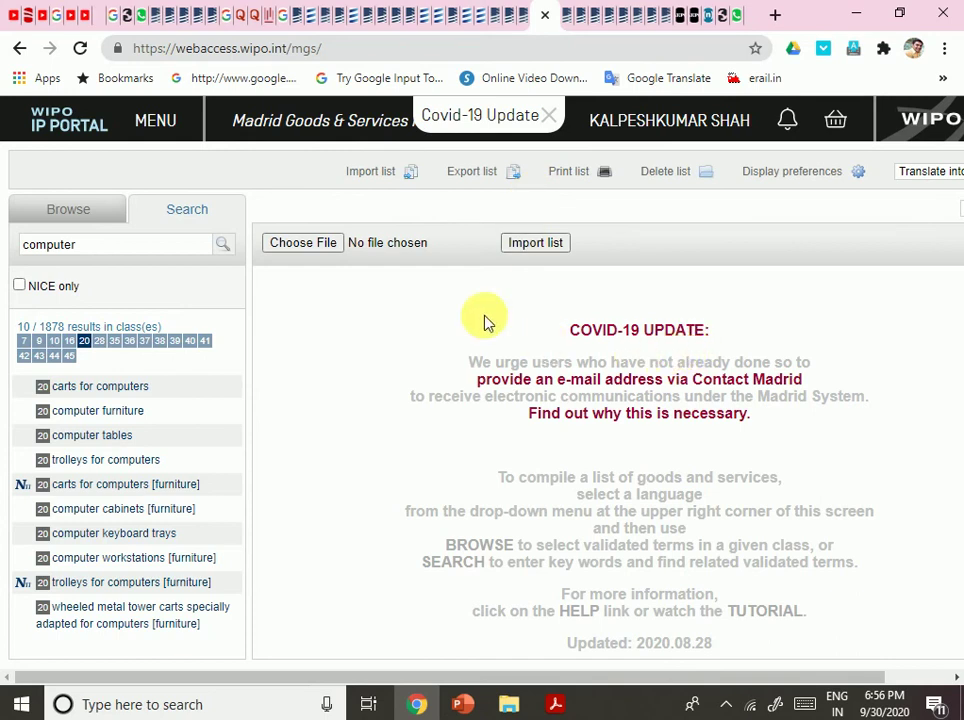
click(300, 244)
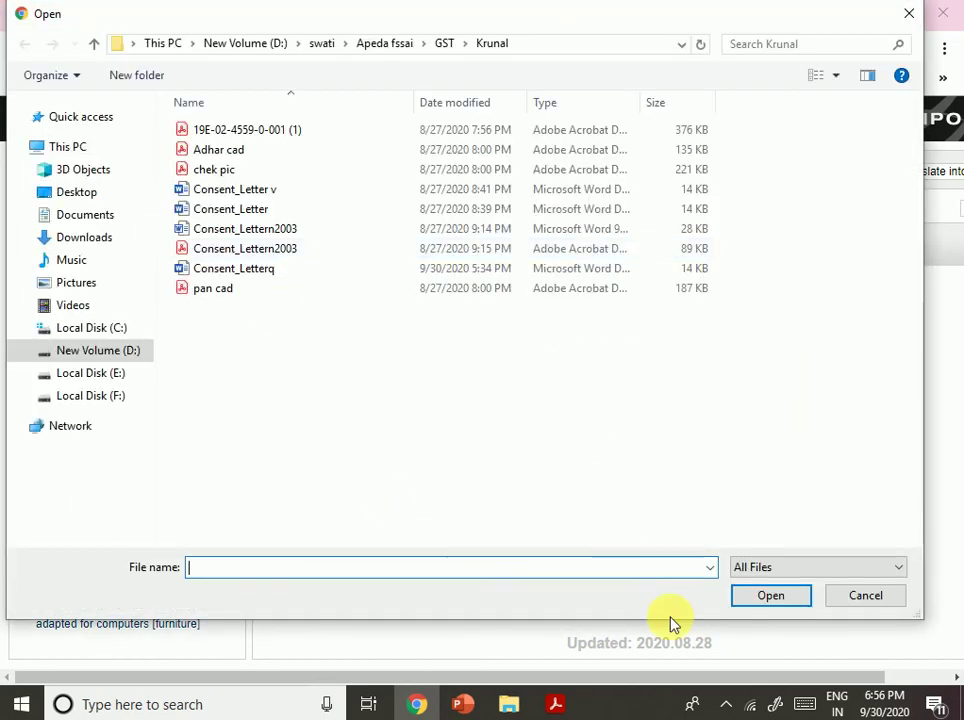
click(845, 603)
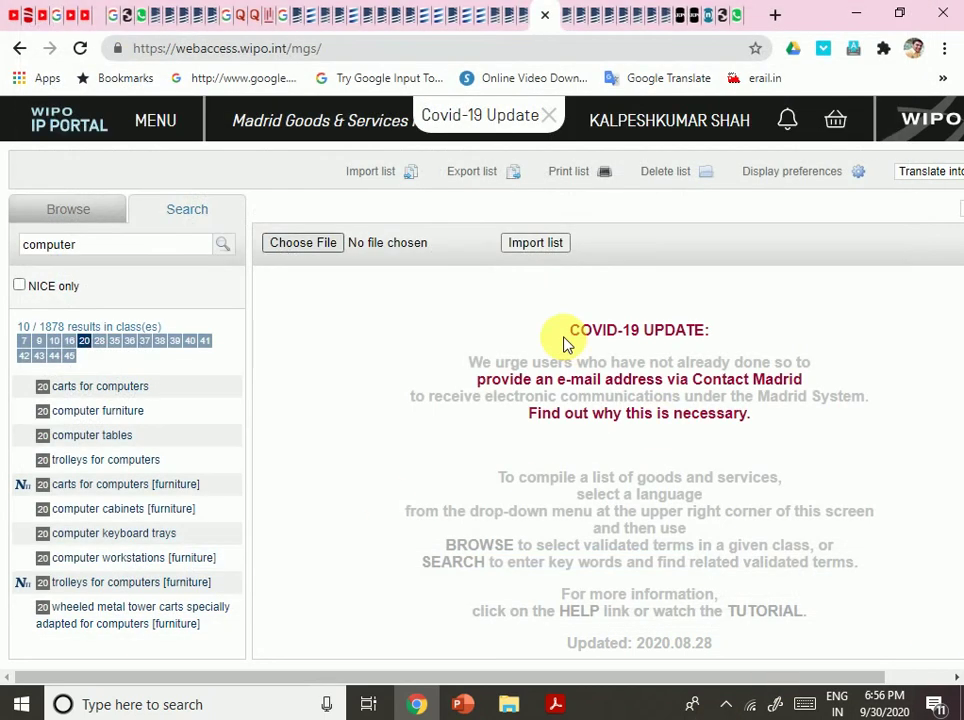
In the editable MM2 form, indicate that the applicant limits the goods list.
mouse_move(553, 705)
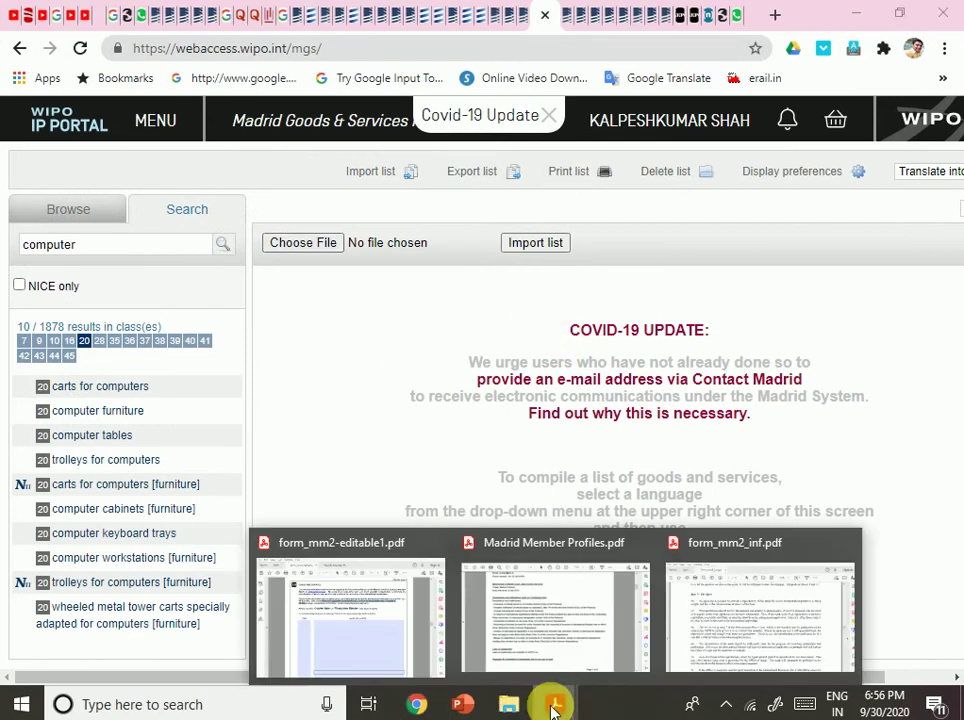
click(392, 634)
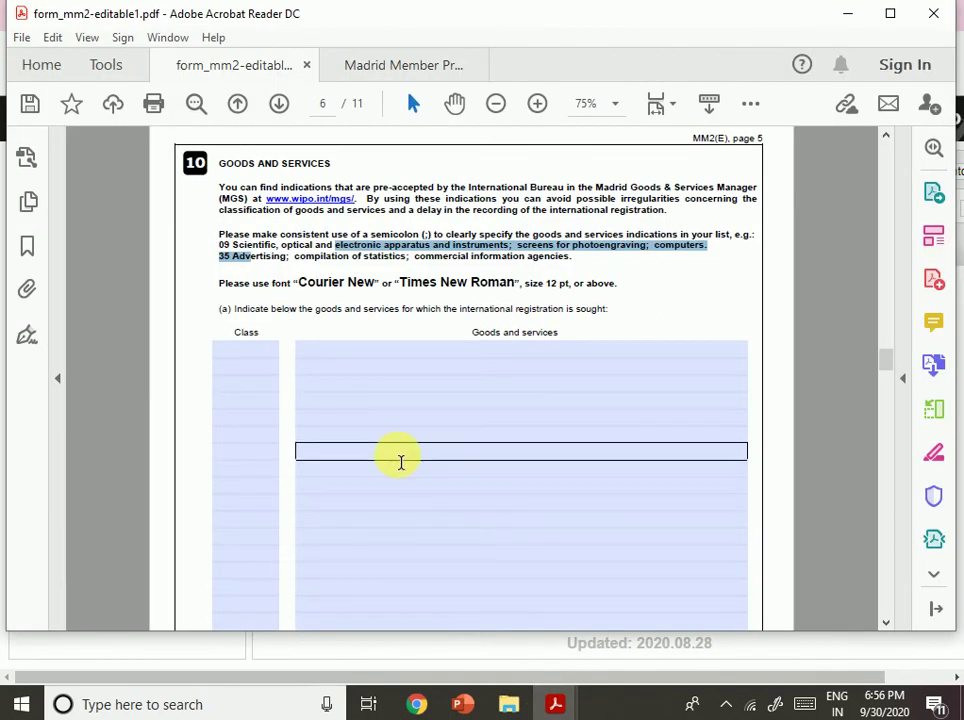
click(235, 352)
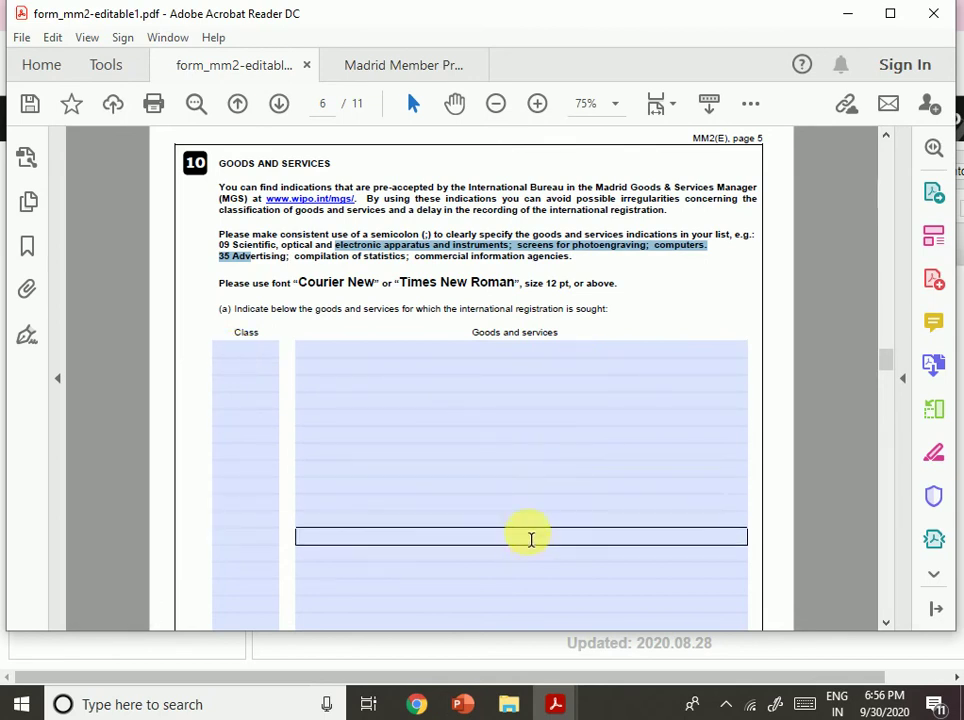
scroll(501, 490, down, 3)
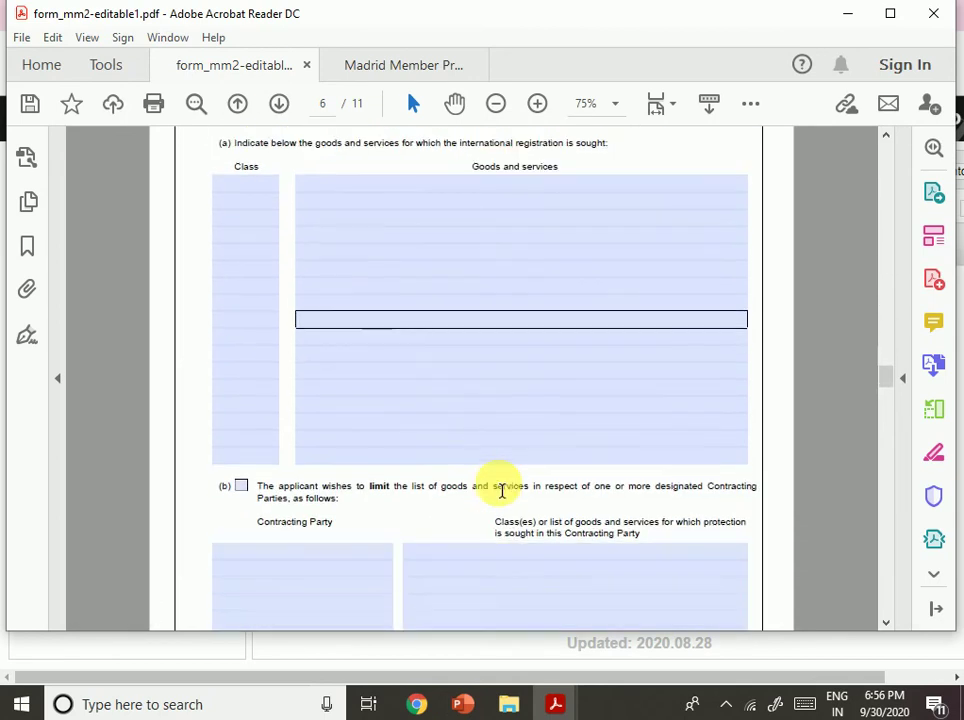
scroll(501, 490, down, 3)
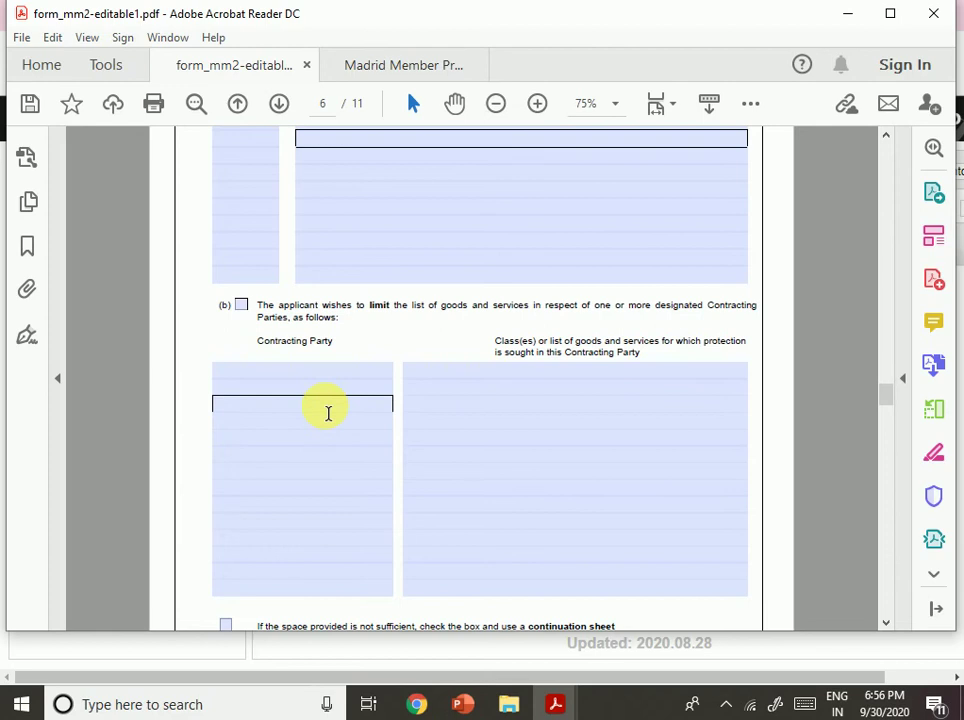
click(241, 305)
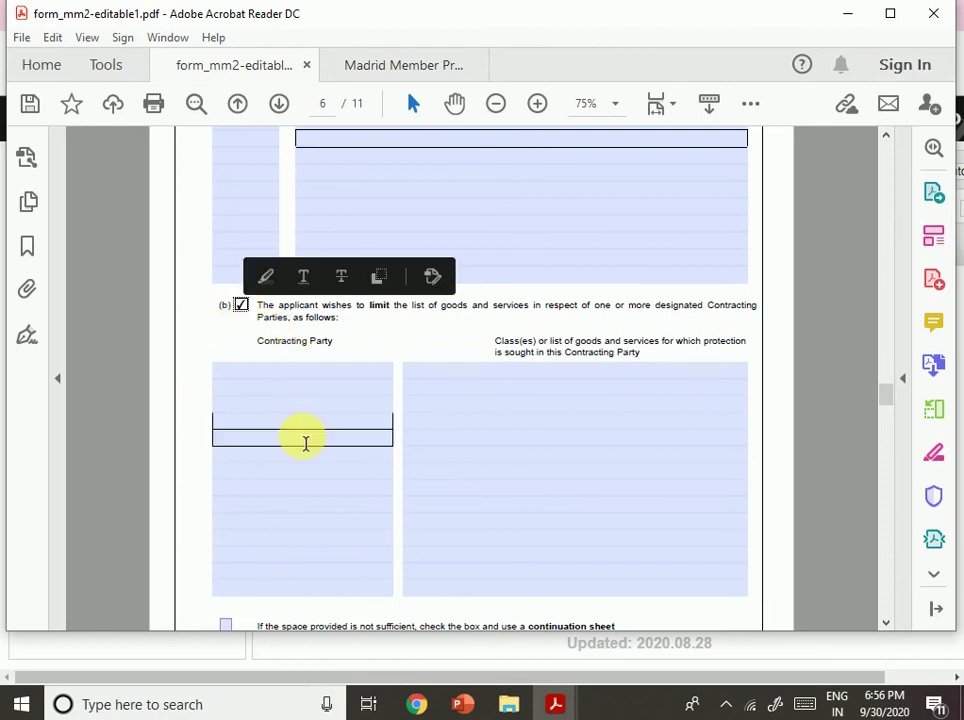
Move from the first Contracting Party line into the goods field beside India.
click(324, 389)
click(324, 373)
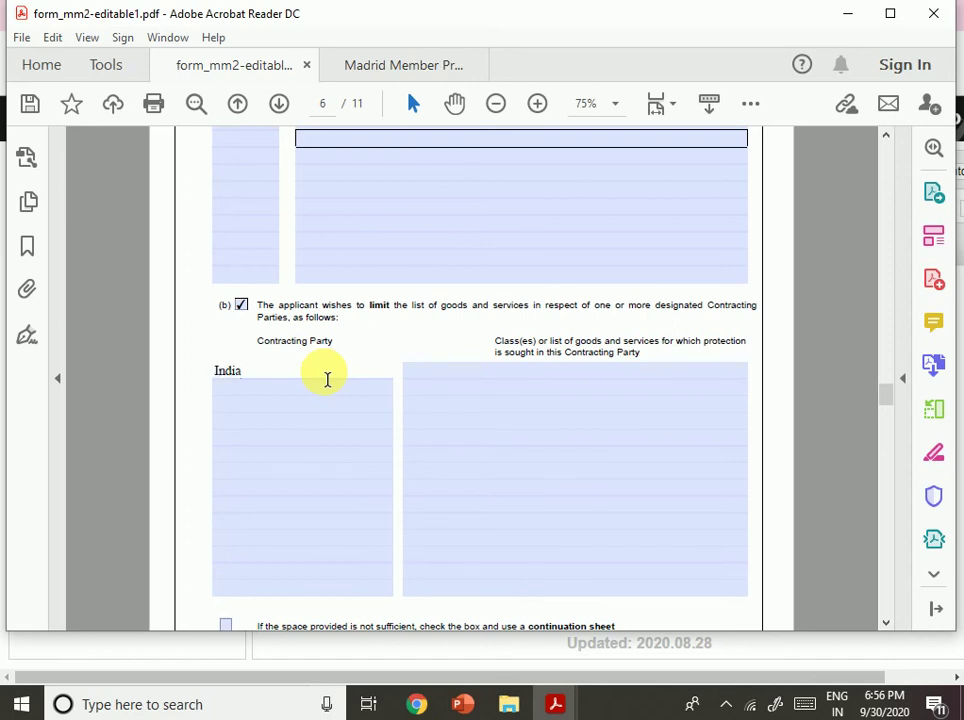
key(Tab)
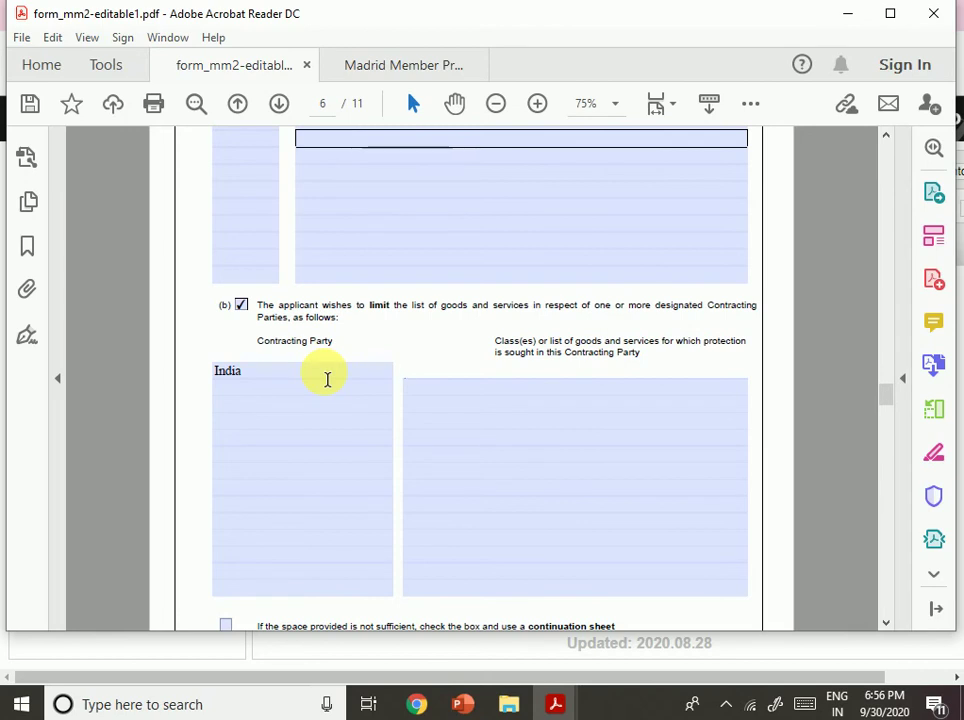
key(alt)
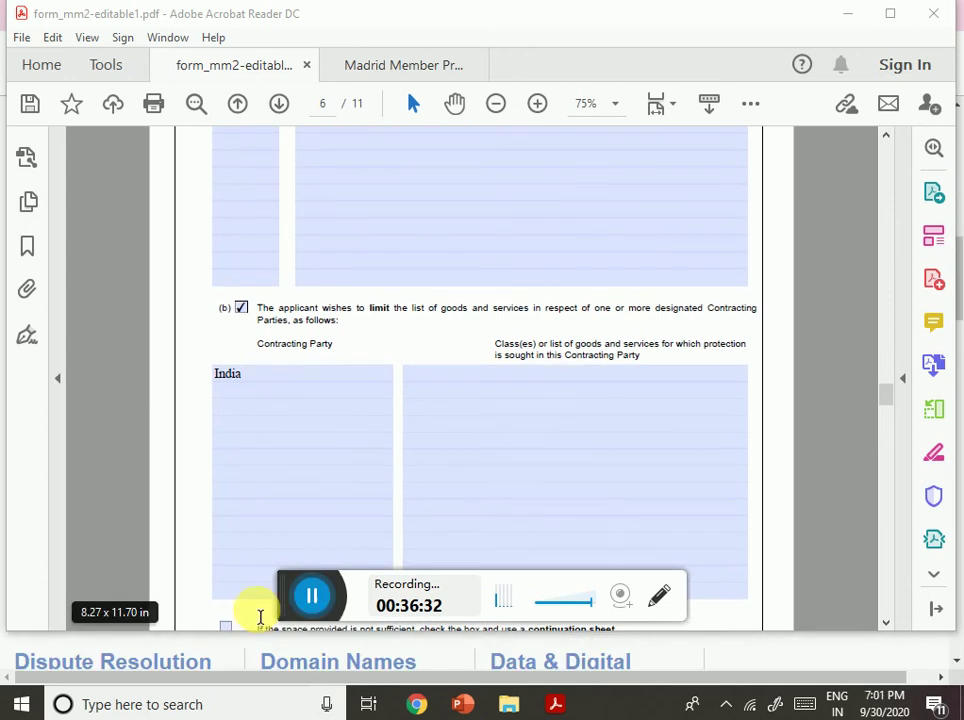
click(512, 433)
Scroll to page 7 and select the Item 11 DESIGNATIONS heading.
scroll(506, 421, down, 1)
scroll(506, 421, down, 3)
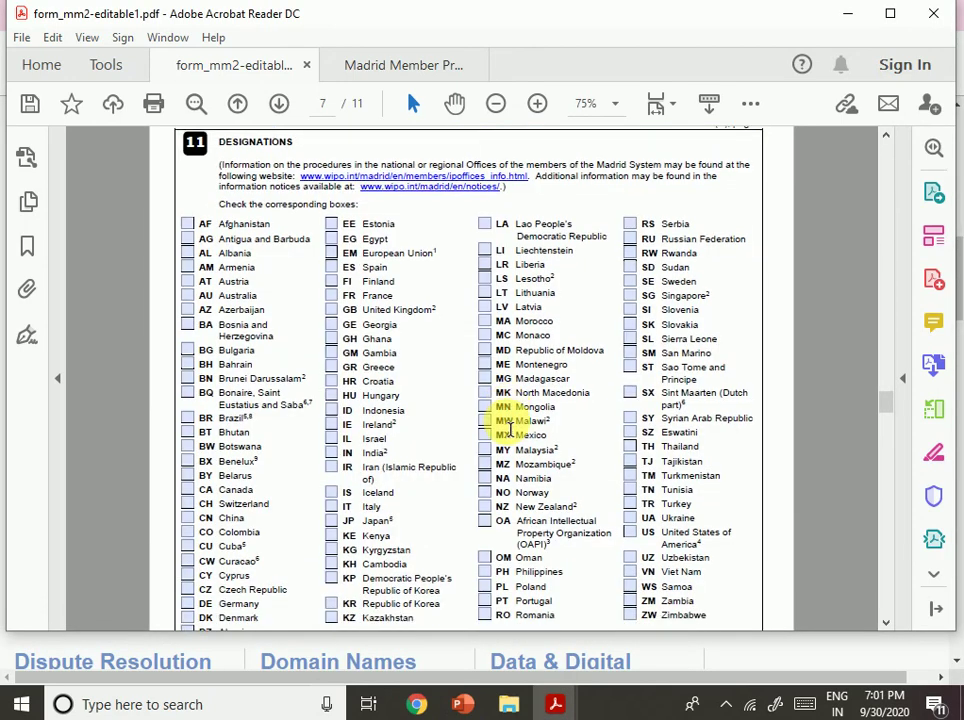
scroll(470, 400, up, 1)
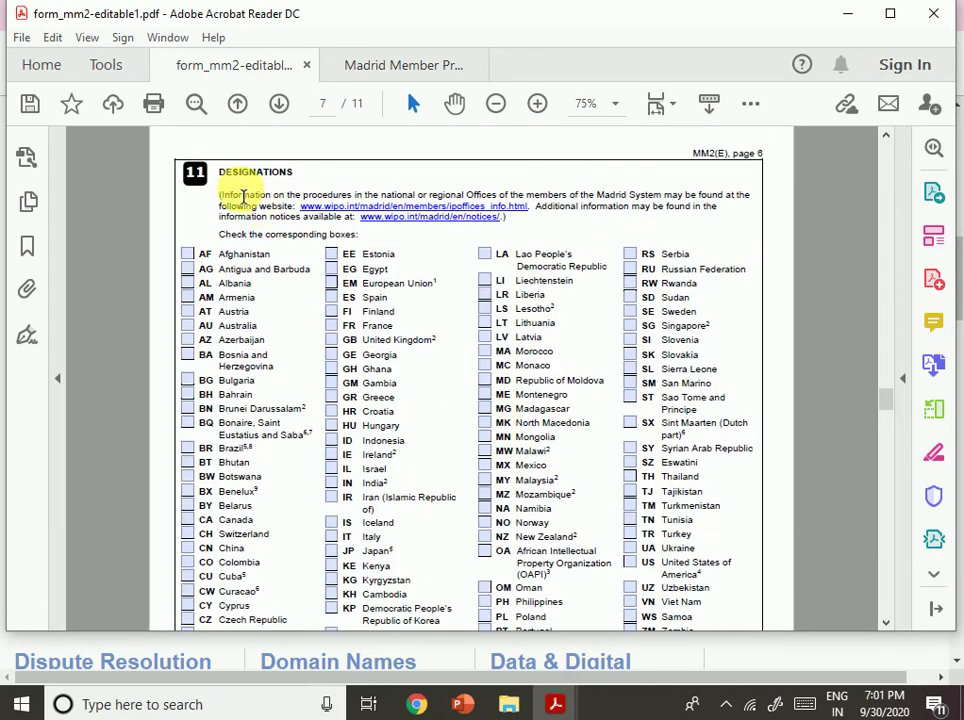
drag(228, 176, 352, 196)
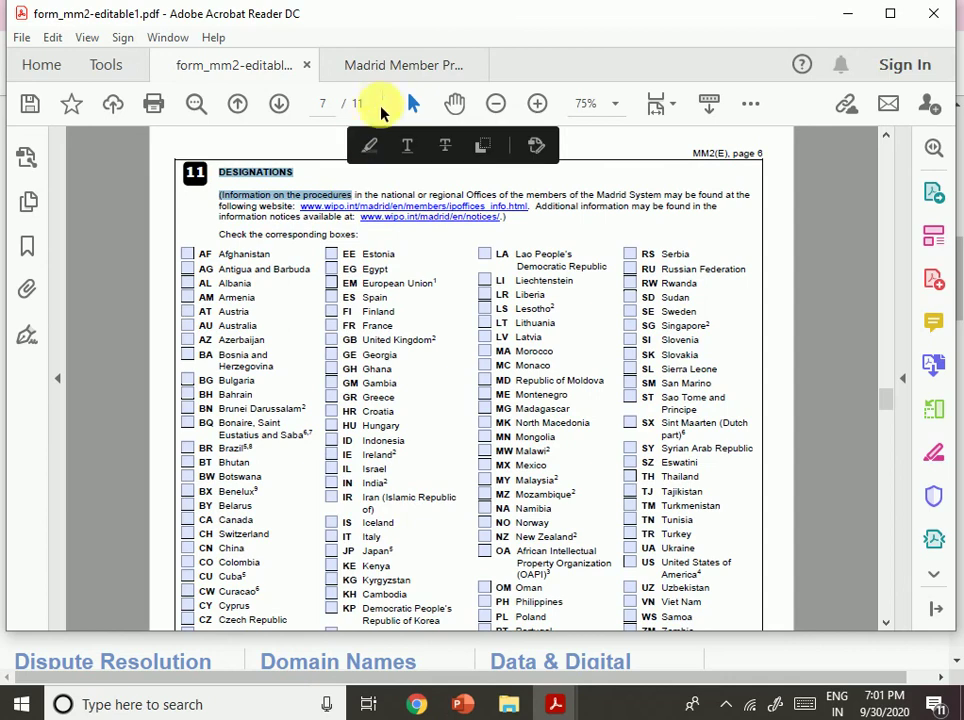
click(555, 704)
Bring the MM2 notes to the front and advance six pages to paragraph 101.
click(674, 617)
scroll(224, 400, down, 15)
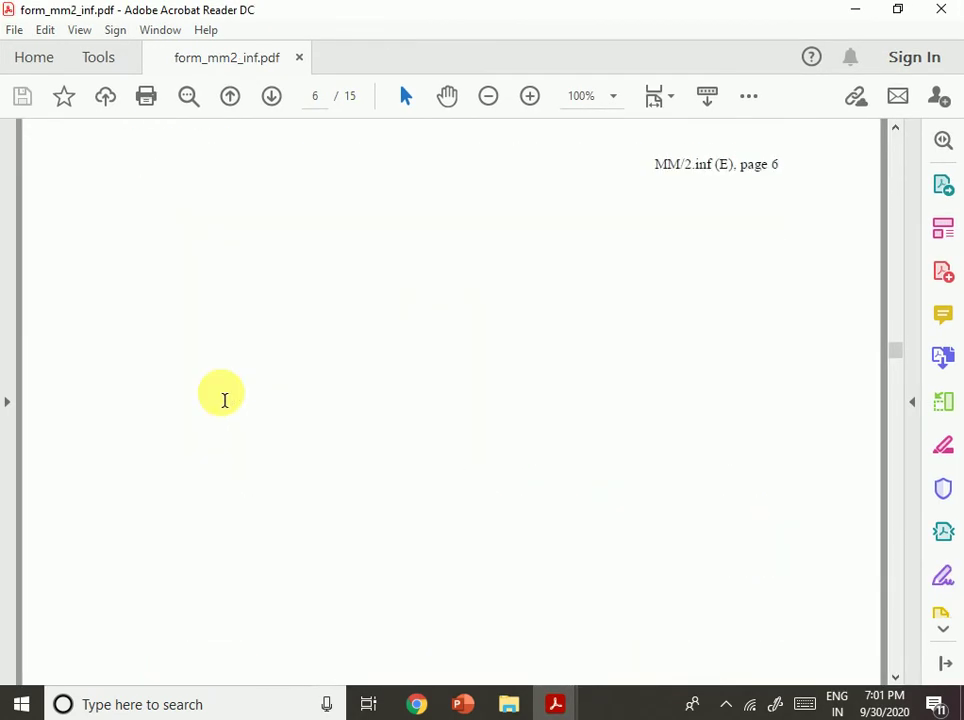
scroll(236, 405, down, 6)
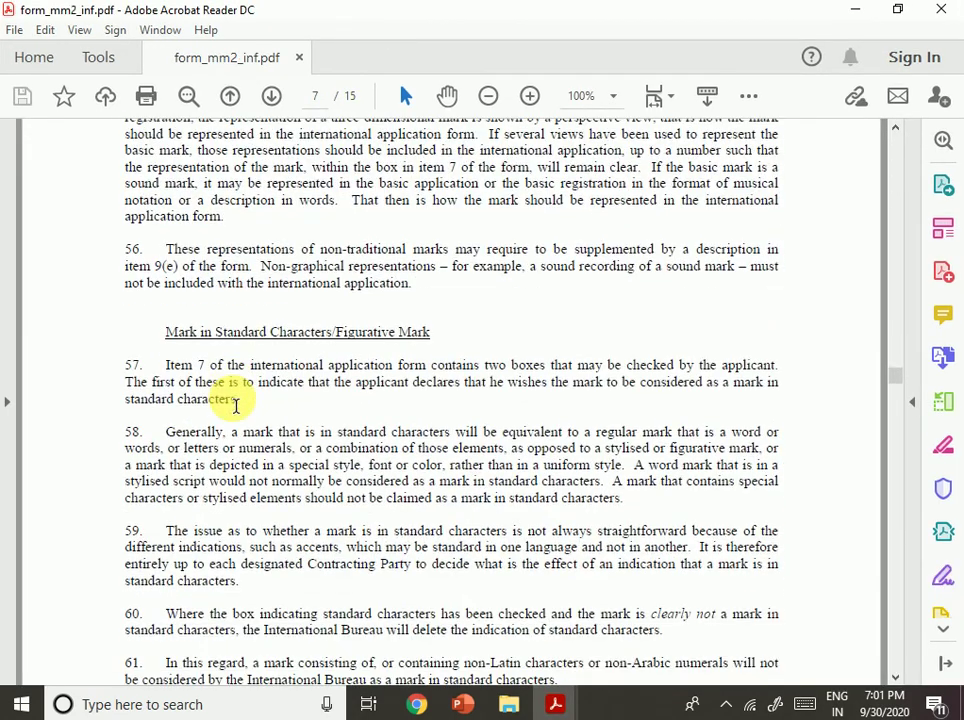
click(270, 96)
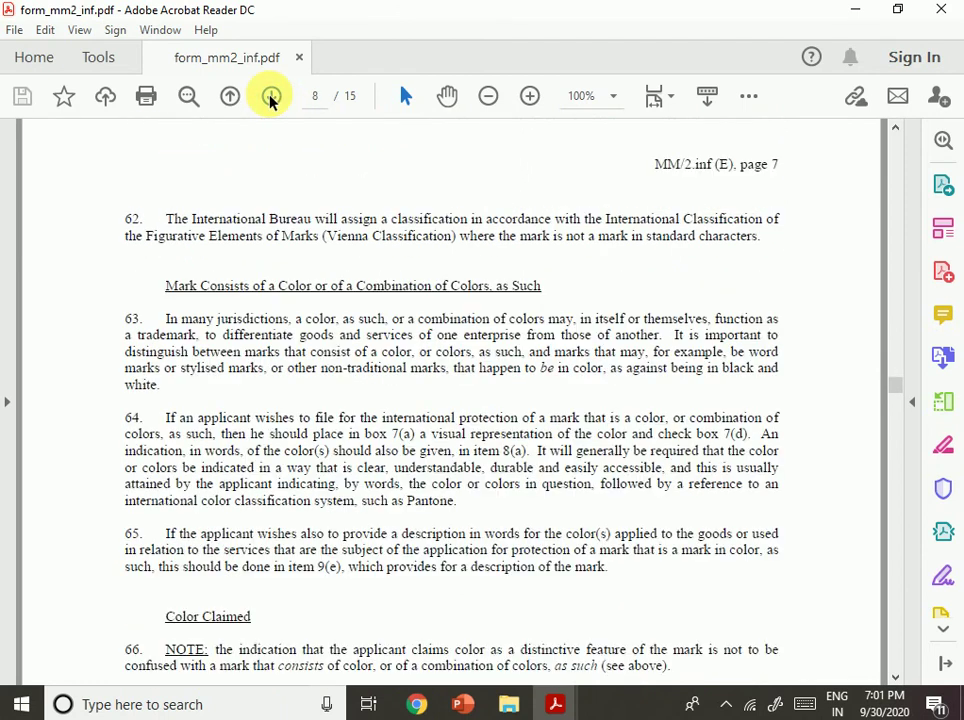
click(270, 96)
click(270, 96)
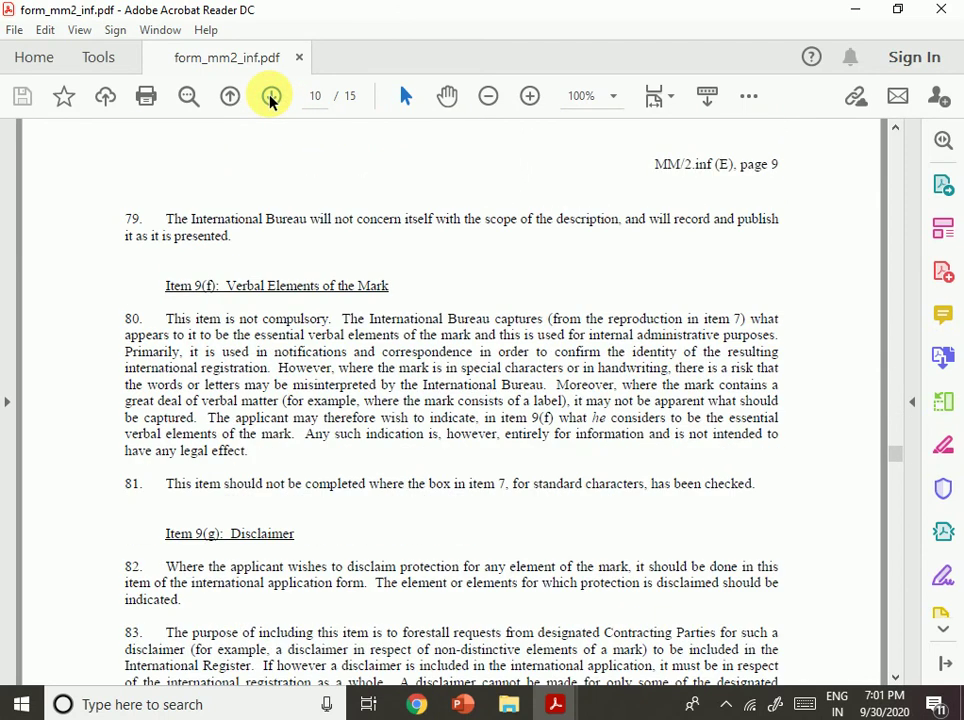
click(270, 96)
click(270, 96)
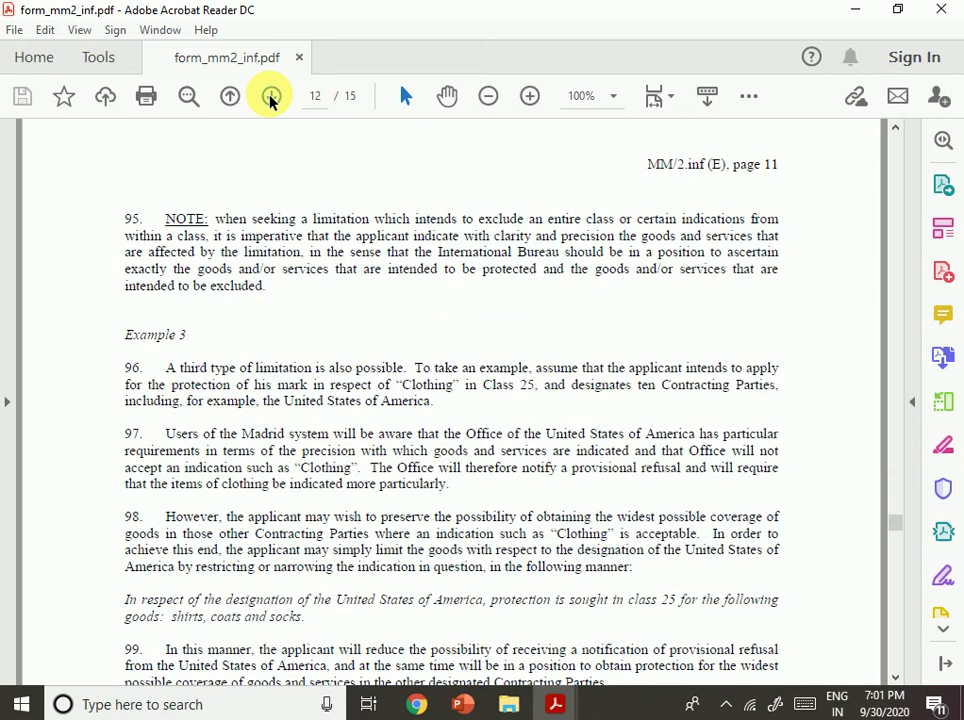
click(270, 96)
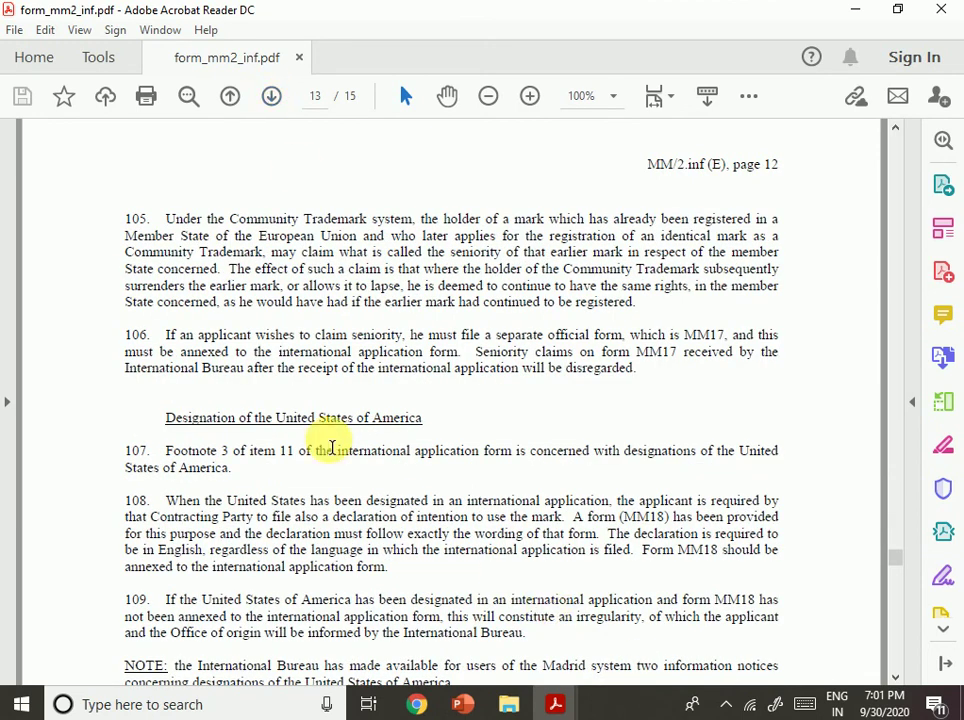
scroll(332, 447, down, 1)
scroll(332, 447, up, 10)
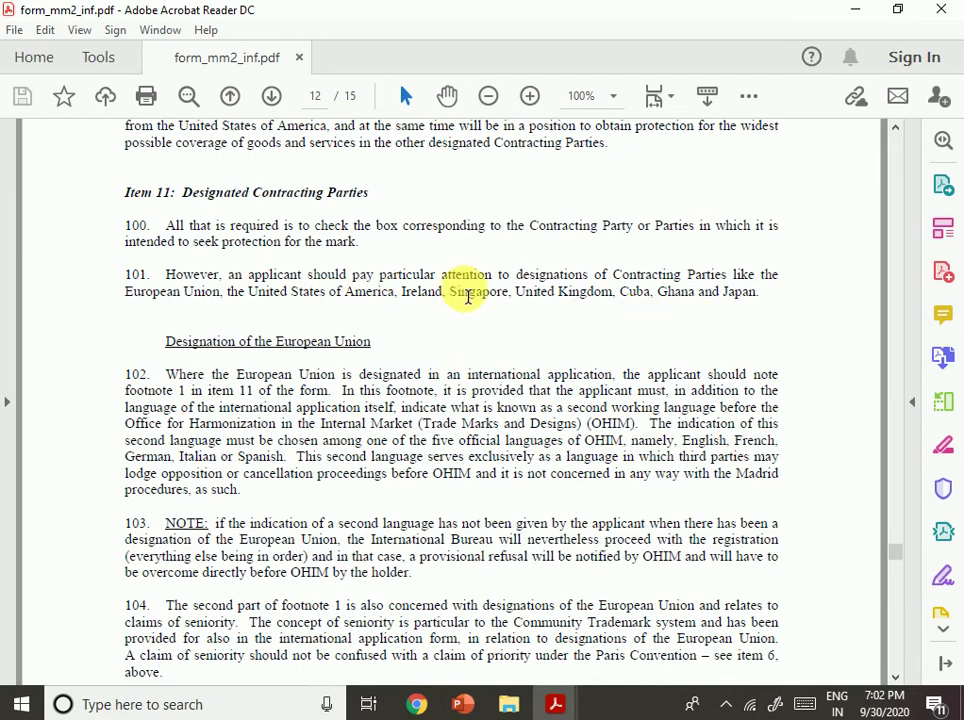
Select passages in paragraphs 101 and 107 while moving down toward item 13.
drag(515, 277, 681, 278)
click(572, 318)
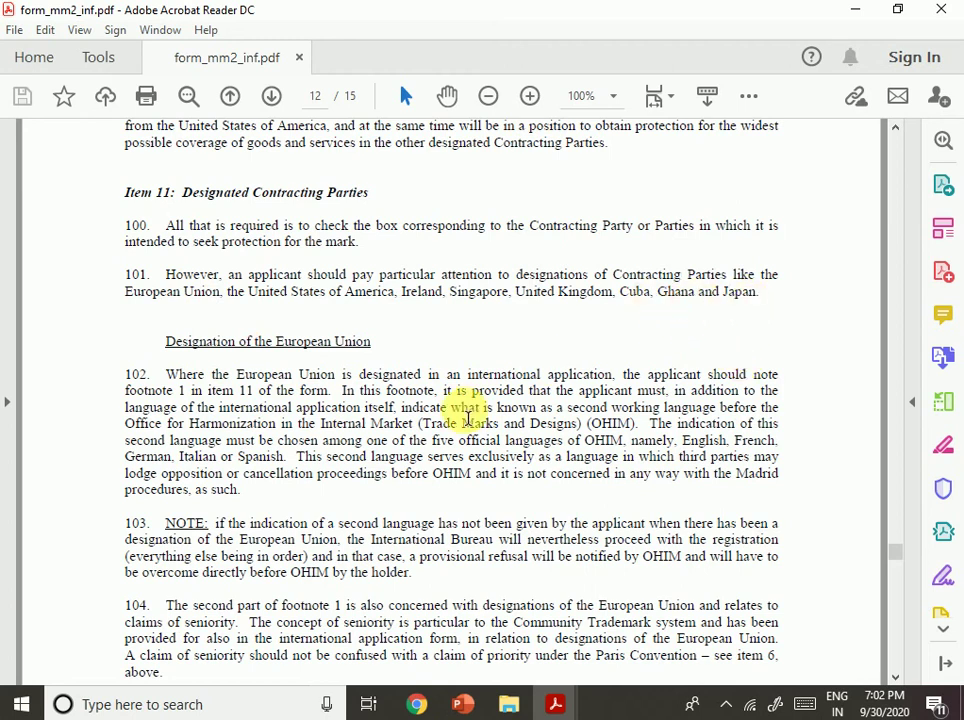
scroll(463, 408, down, 2)
scroll(547, 502, down, 1)
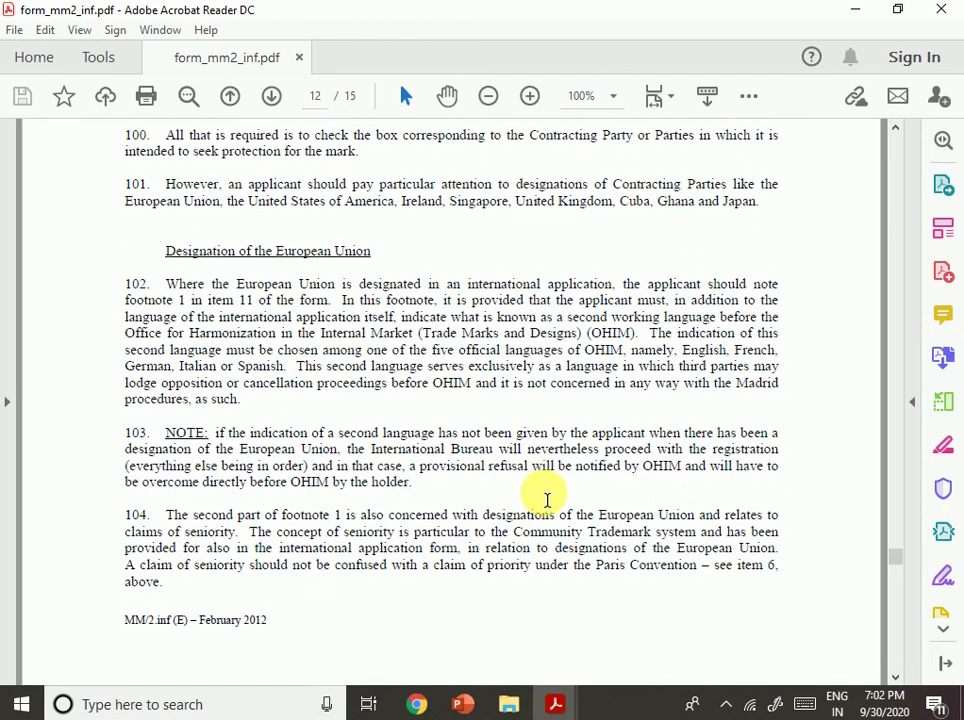
scroll(545, 497, down, 5)
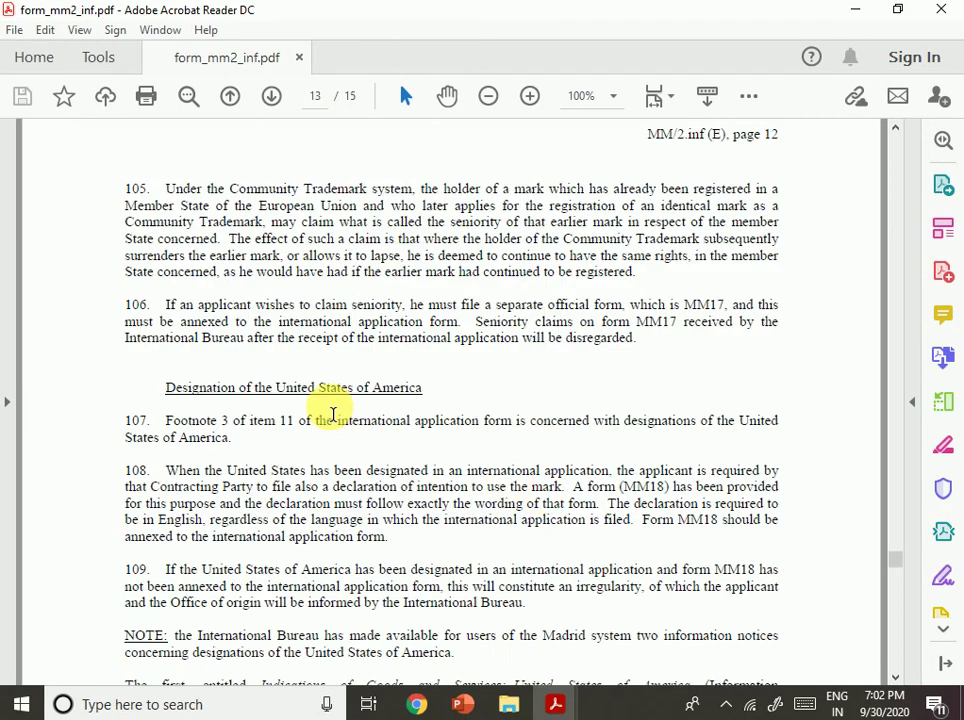
drag(318, 389, 480, 422)
scroll(549, 430, down, 5)
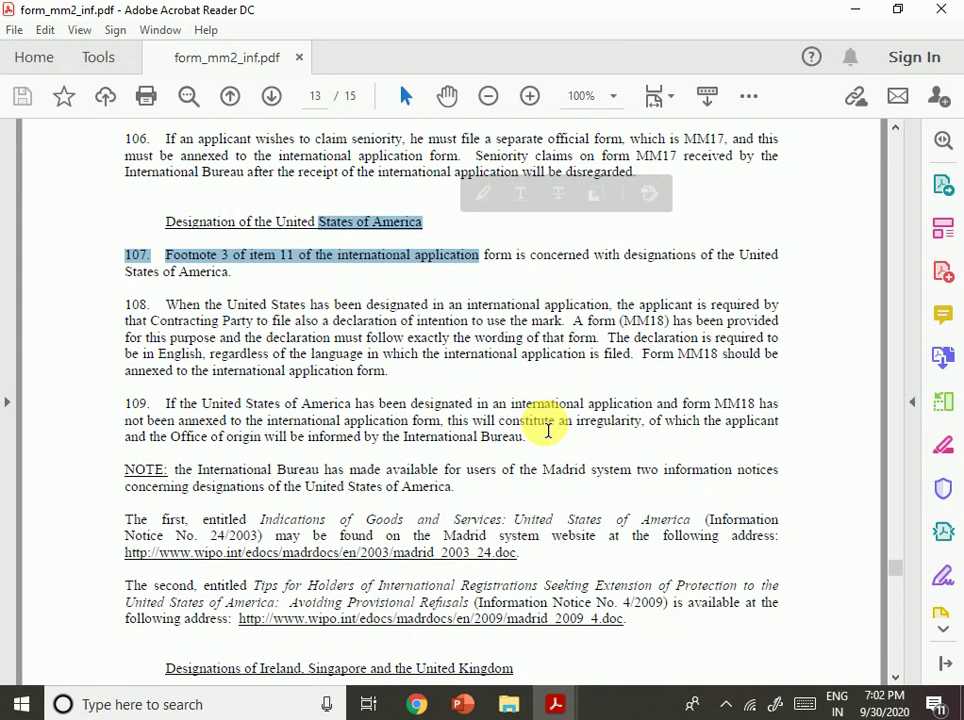
scroll(548, 430, down, 5)
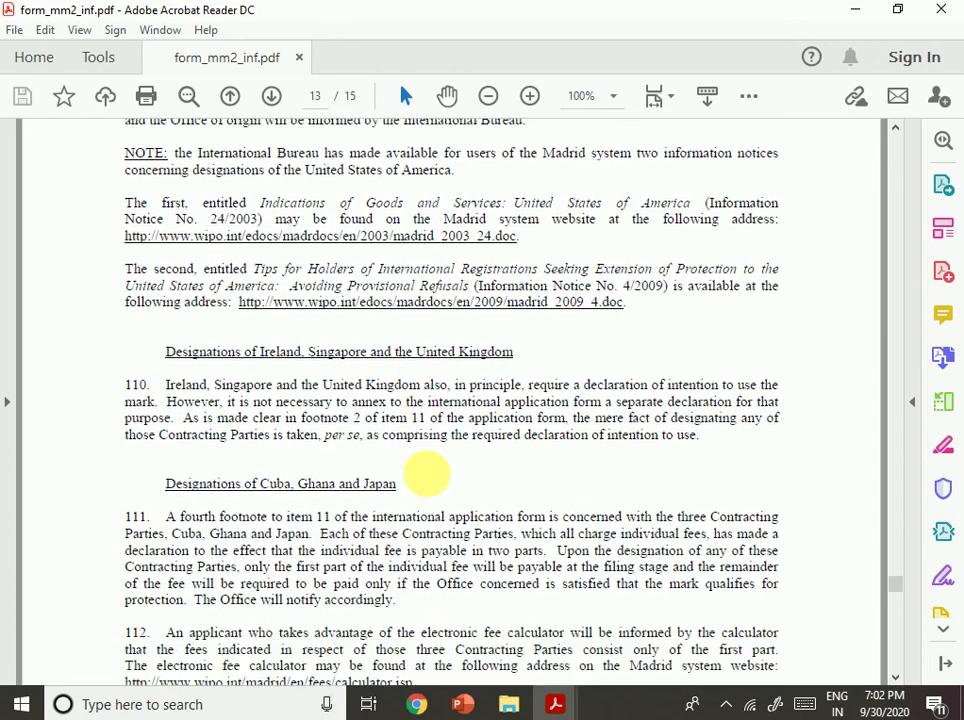
scroll(431, 482, down, 10)
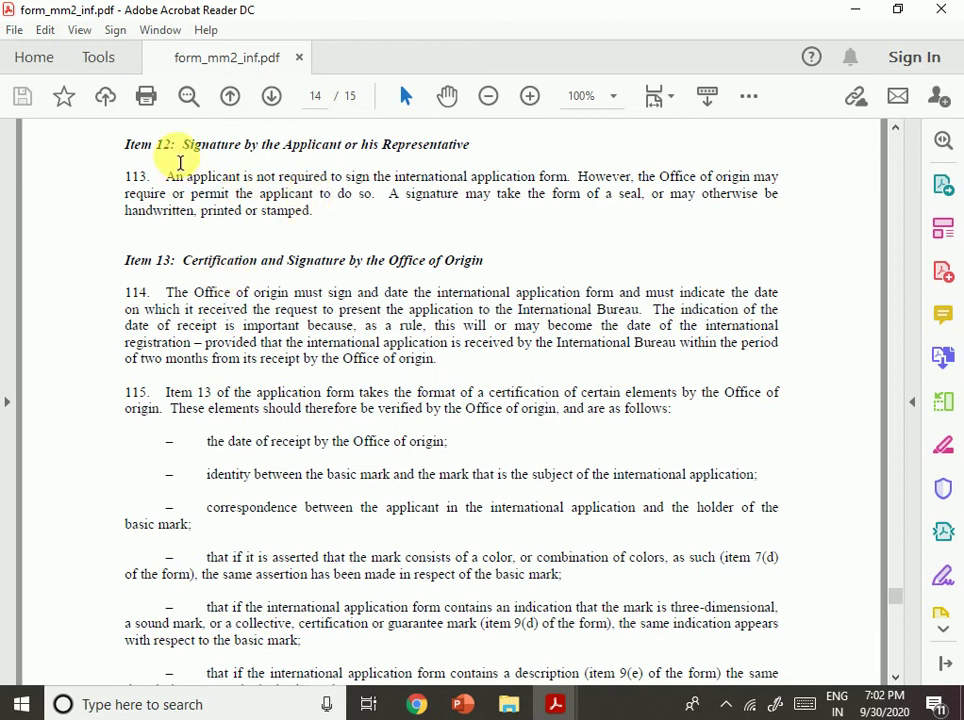
Select the Item 13 heading and the date-of-receipt sentences in paragraphs 114–115.
drag(185, 263, 400, 279)
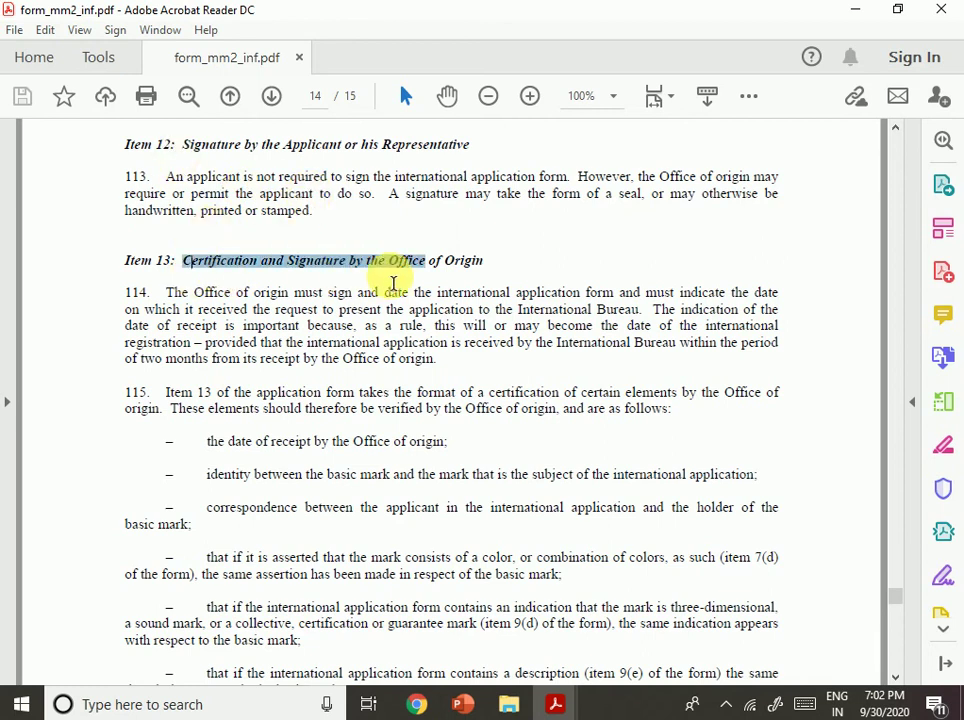
click(527, 437)
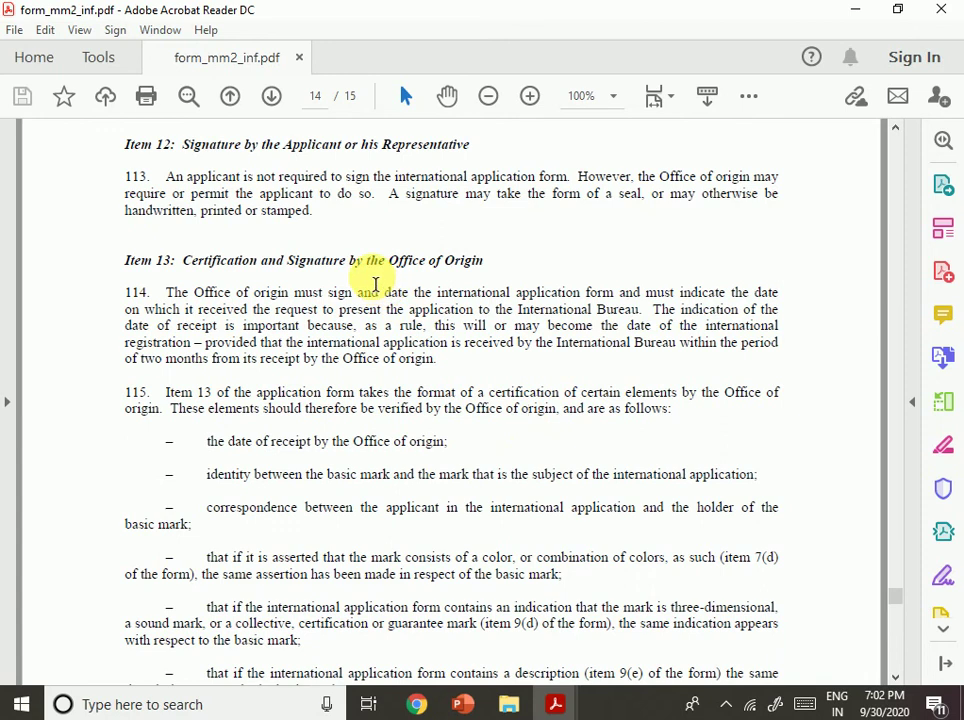
drag(372, 262, 484, 262)
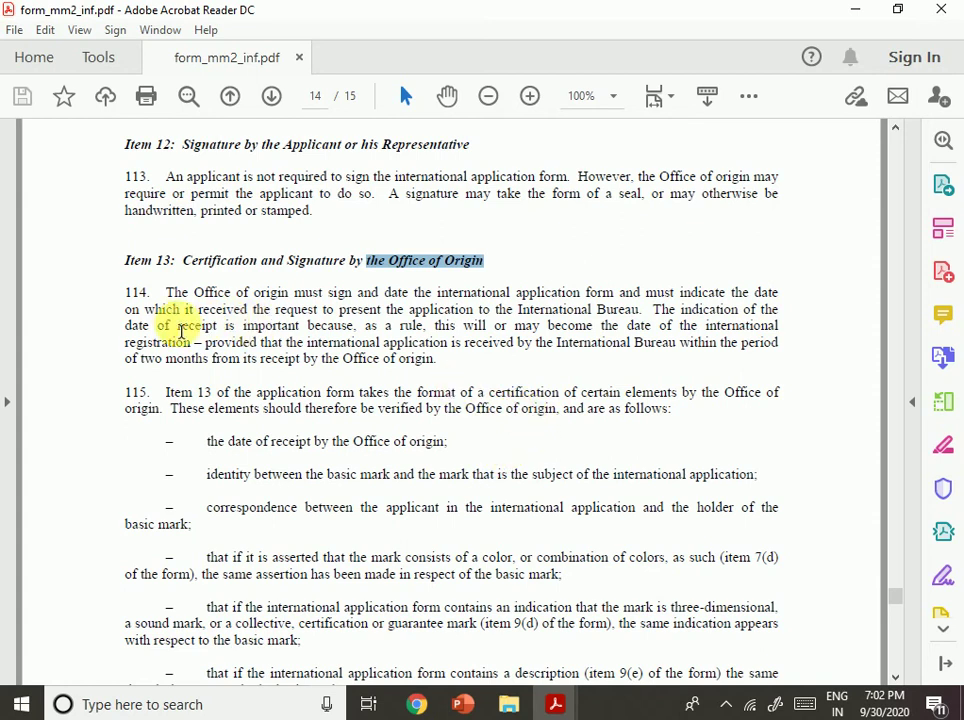
drag(217, 326, 383, 311)
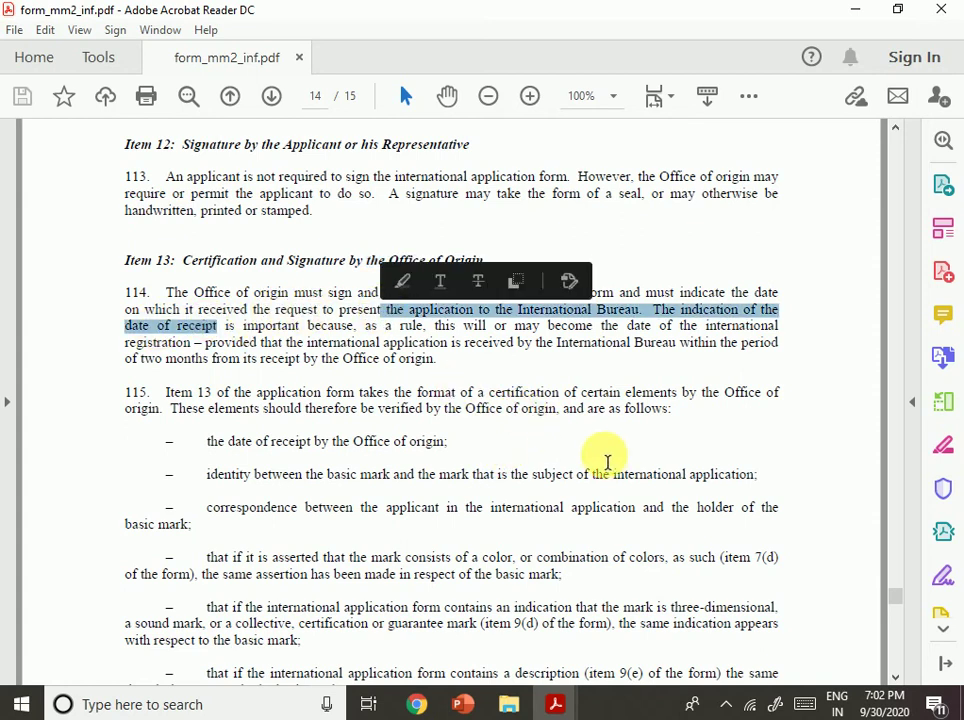
click(573, 433)
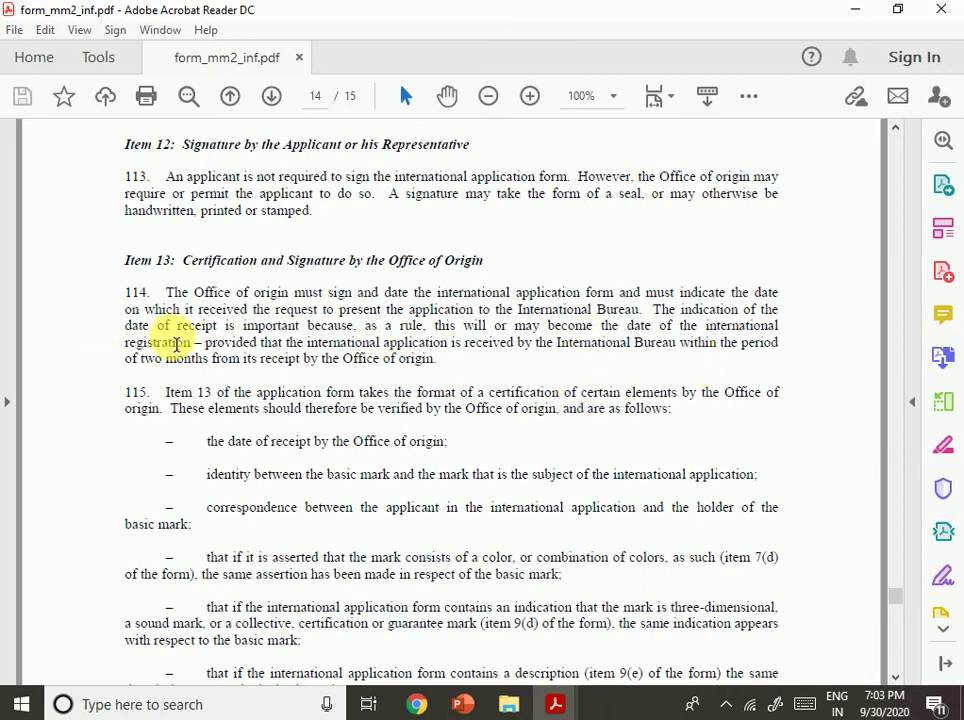
drag(237, 325, 354, 327)
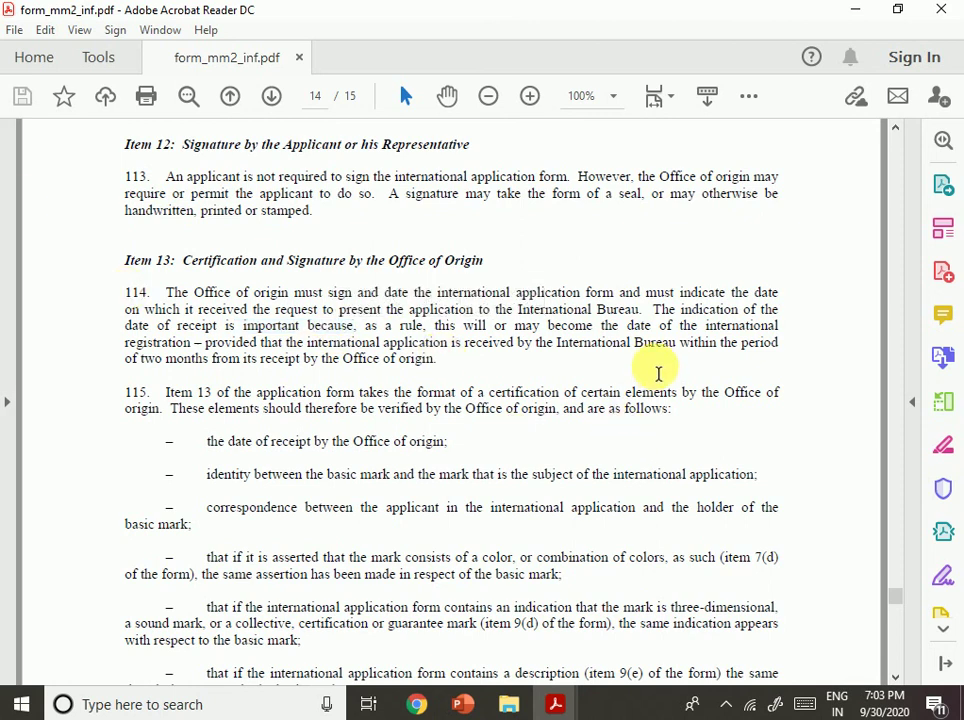
click(263, 342)
drag(295, 360, 462, 352)
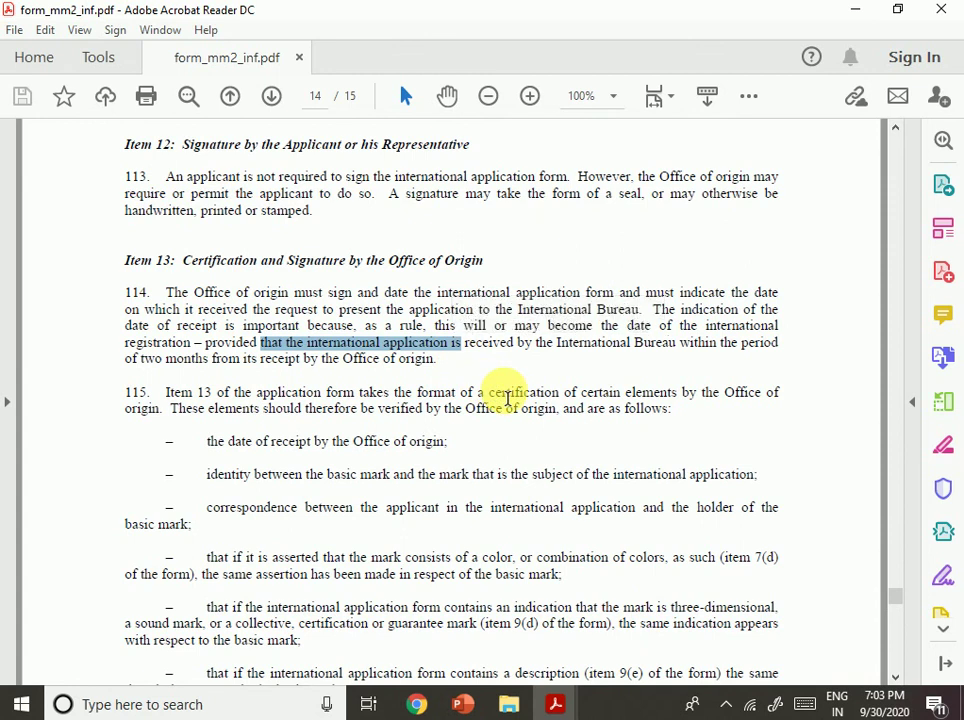
click(560, 392)
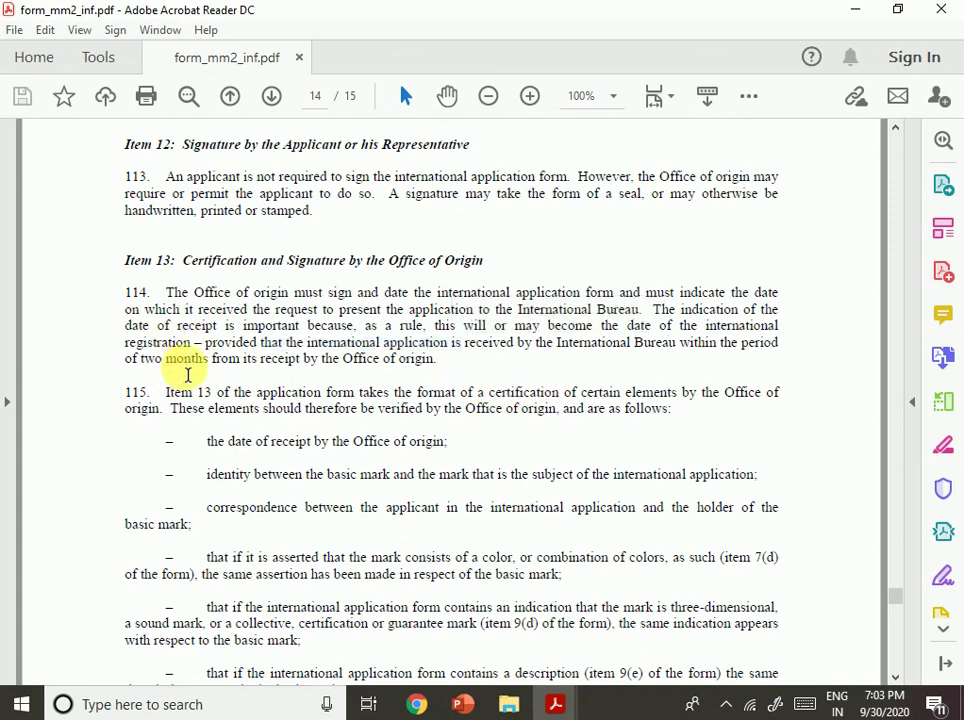
drag(341, 359, 439, 380)
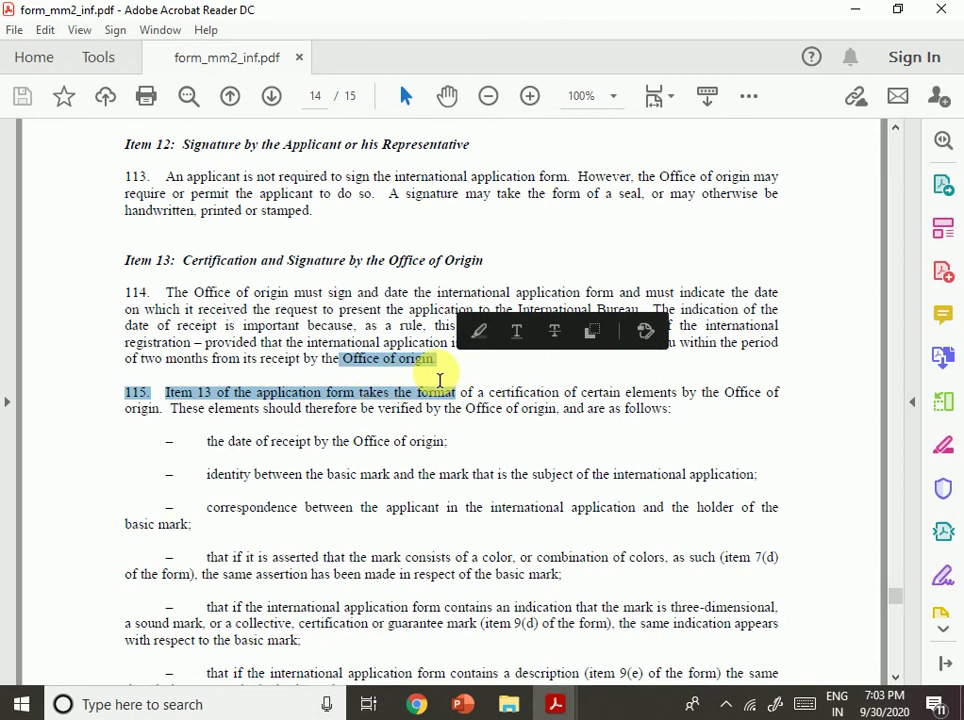
click(185, 436)
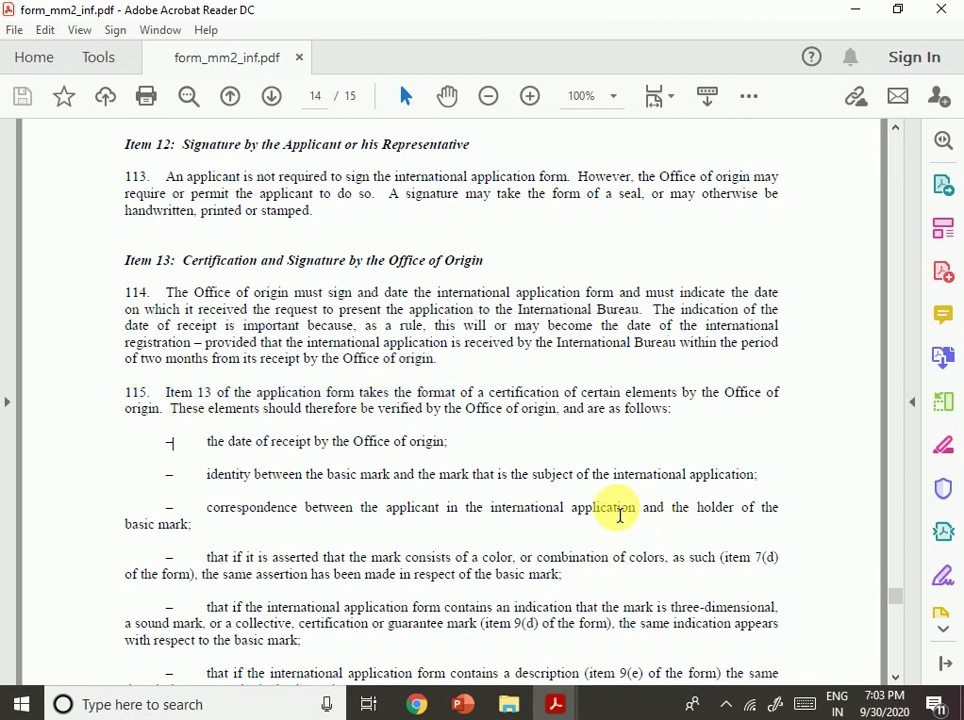
Highlight paragraph 115's Office of origin verification conditions, then move down to the Fee Calculation Sheet notes.
drag(420, 408, 584, 408)
click(586, 480)
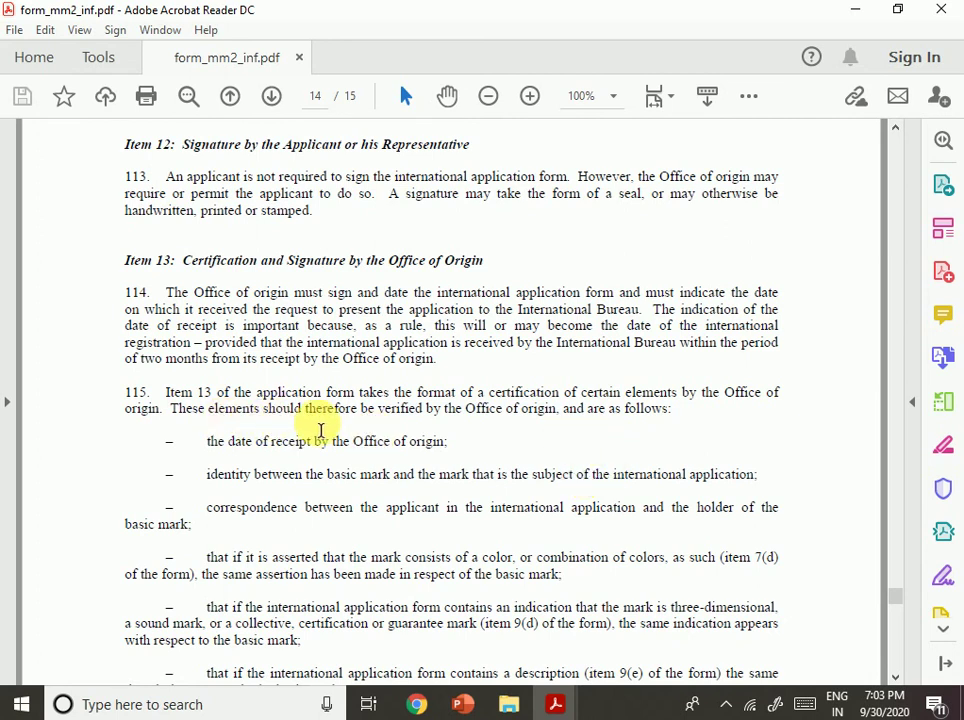
drag(446, 414, 633, 430)
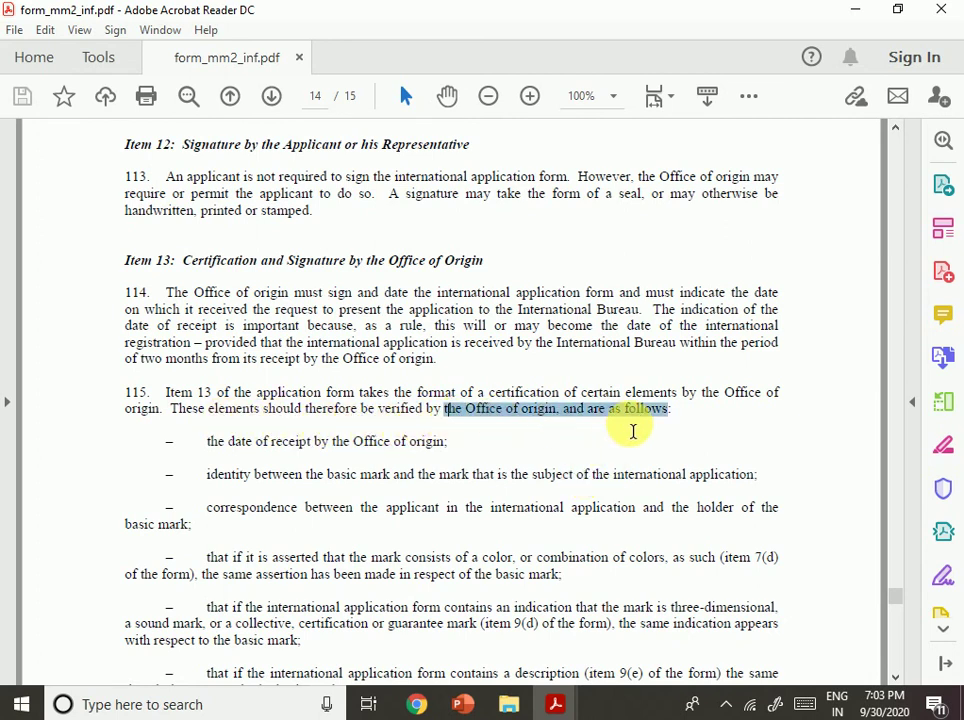
drag(255, 446, 586, 474)
click(310, 508)
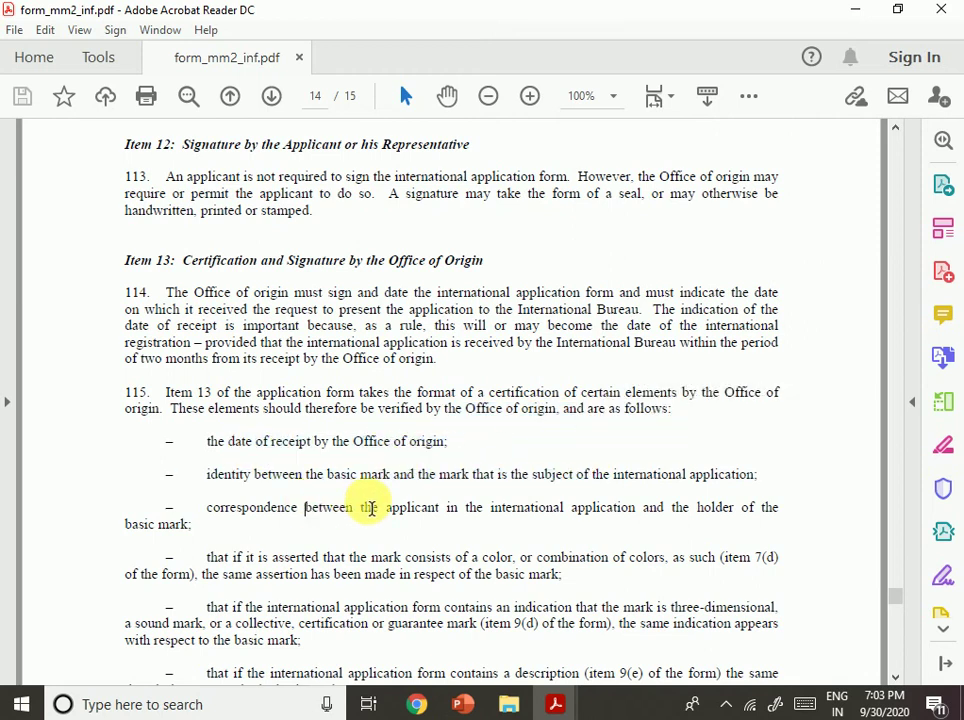
drag(358, 484, 667, 497)
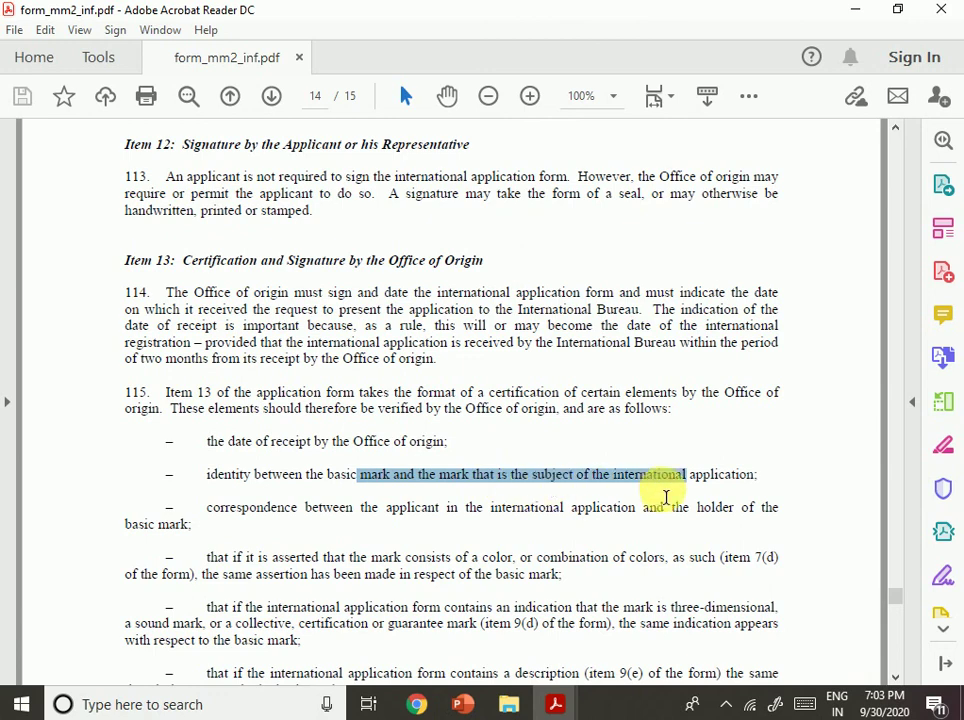
scroll(566, 450, down, 3)
scroll(513, 479, down, 10)
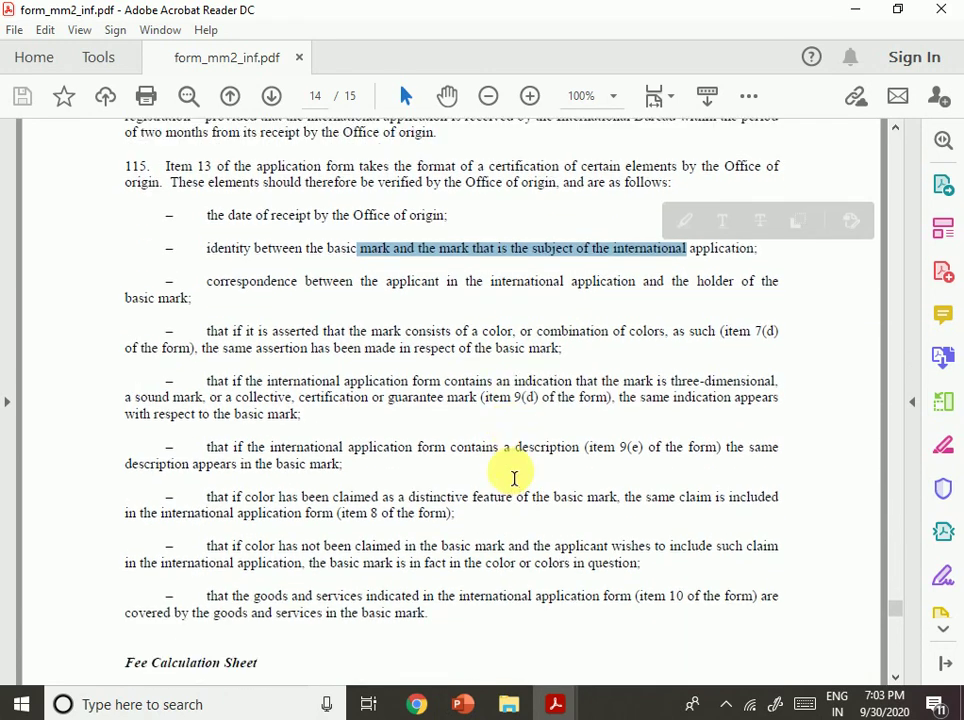
scroll(514, 478, down, 10)
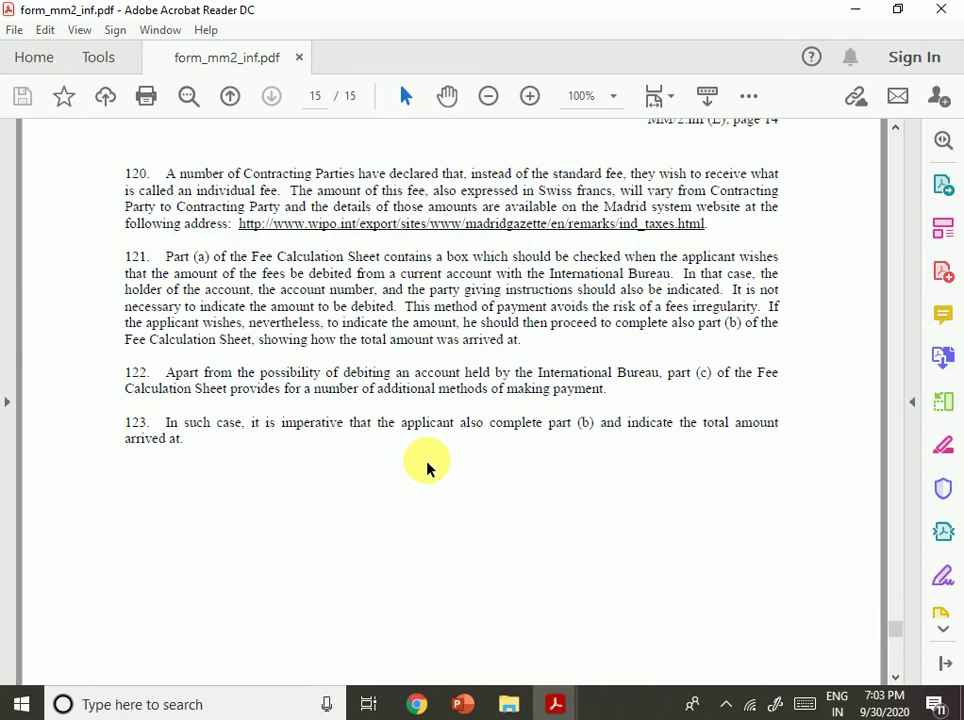
scroll(430, 467, up, 10)
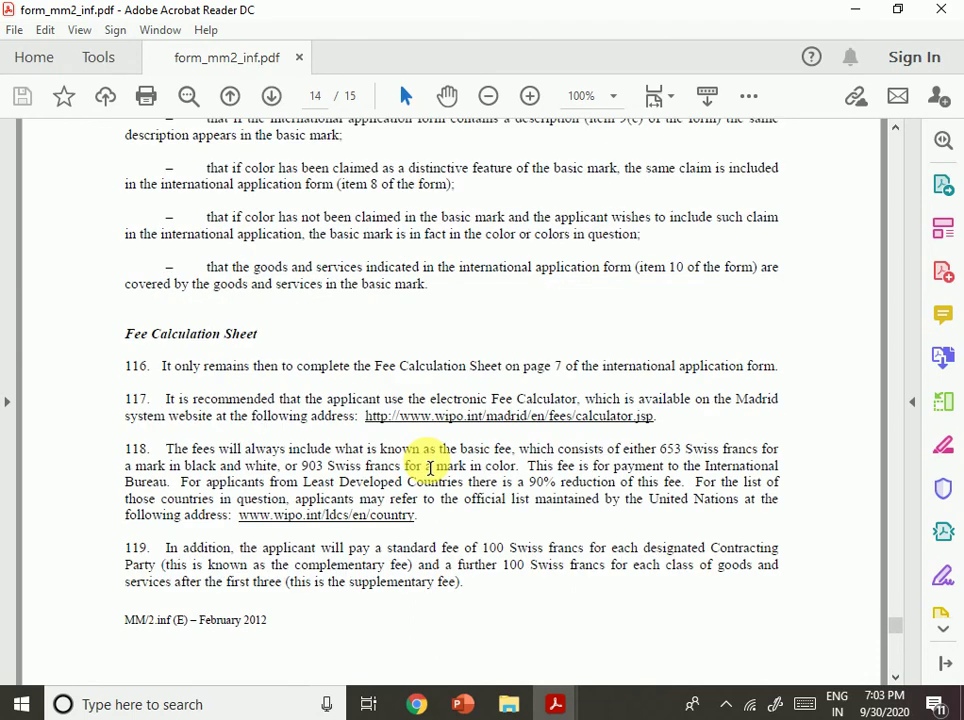
scroll(430, 465, up, 2)
scroll(430, 462, down, 2)
scroll(430, 462, up, 1)
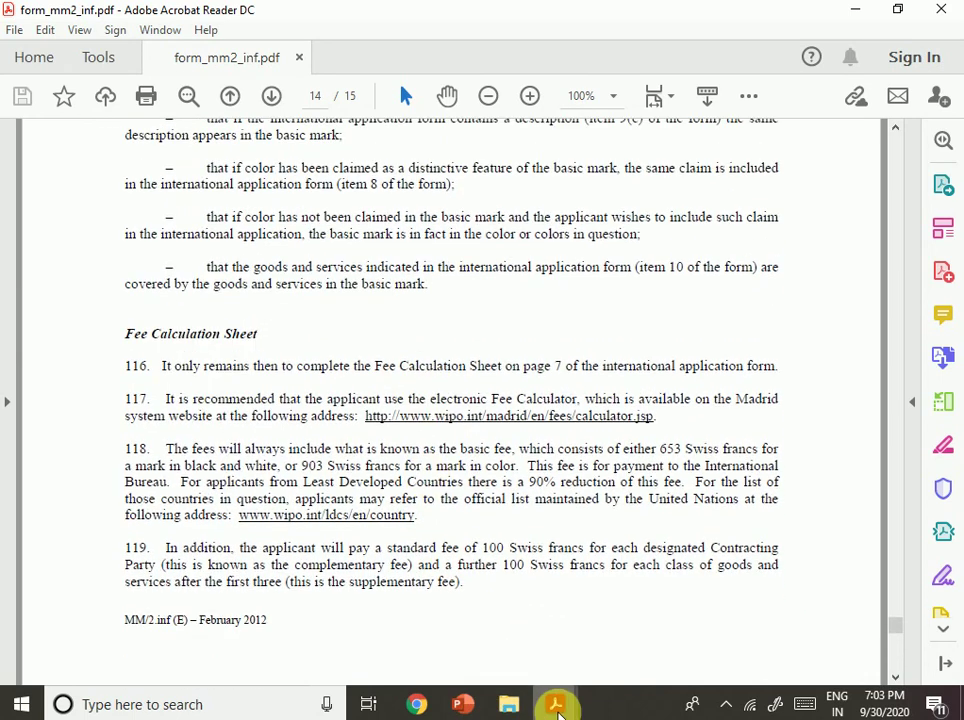
Switch to form_mm2-editable1.pdf and bring the item 13 heading into view.
mouse_move(557, 708)
click(389, 643)
scroll(531, 402, down, 5)
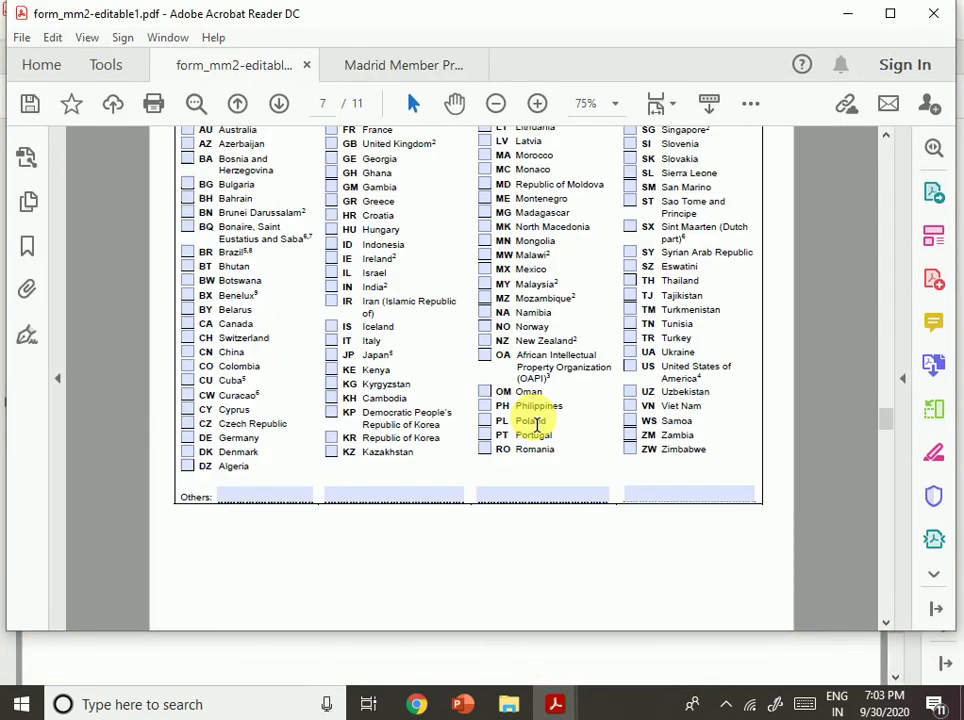
scroll(535, 425, down, 10)
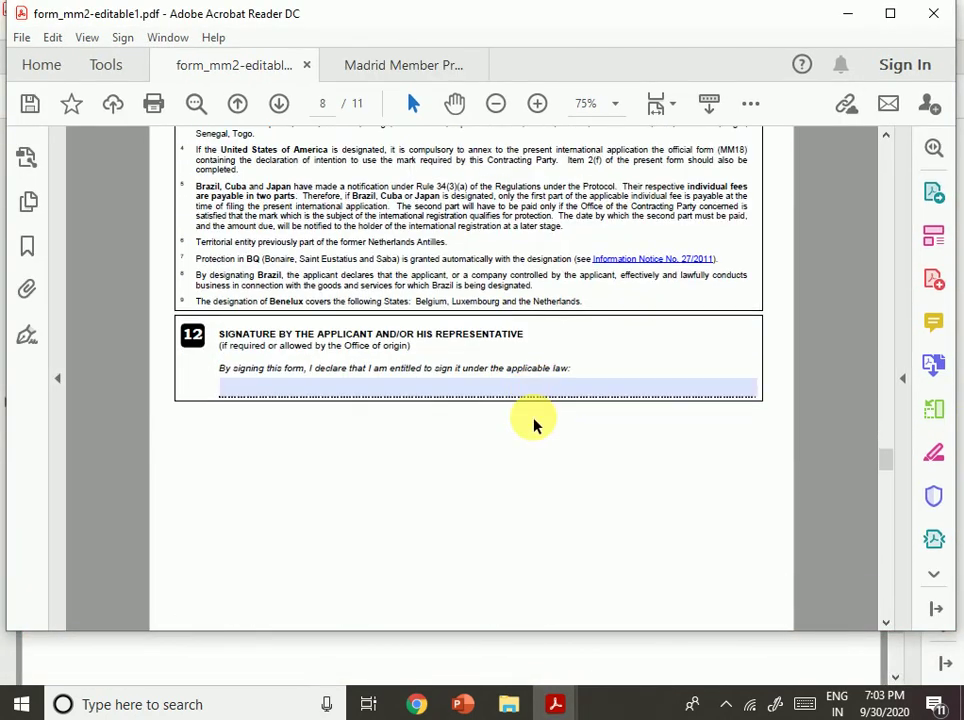
scroll(535, 423, down, 5)
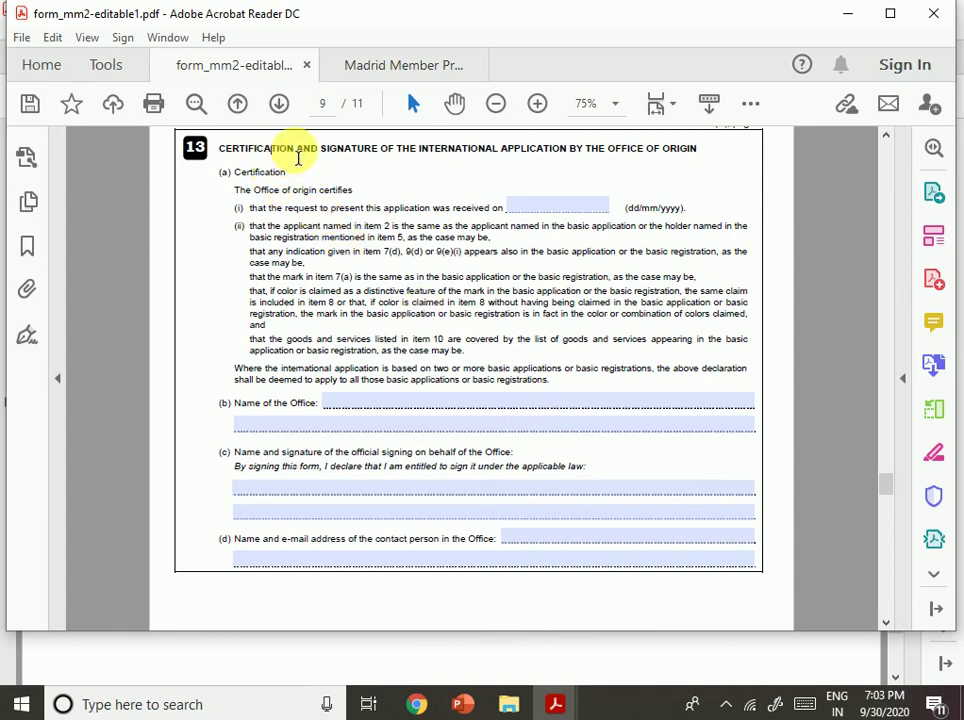
drag(218, 148, 378, 150)
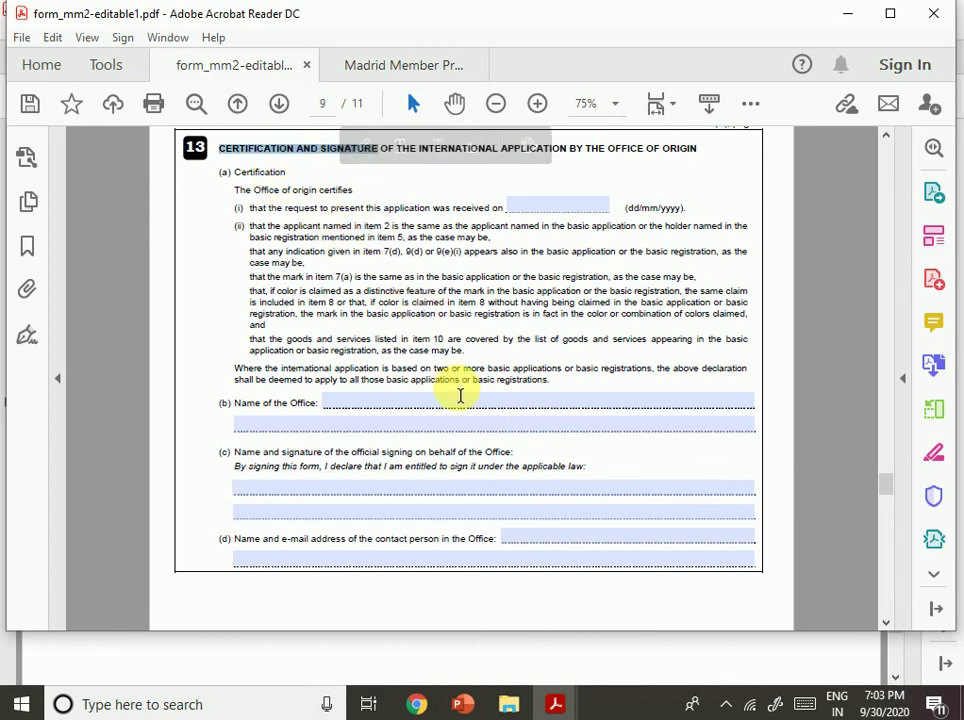
click(460, 395)
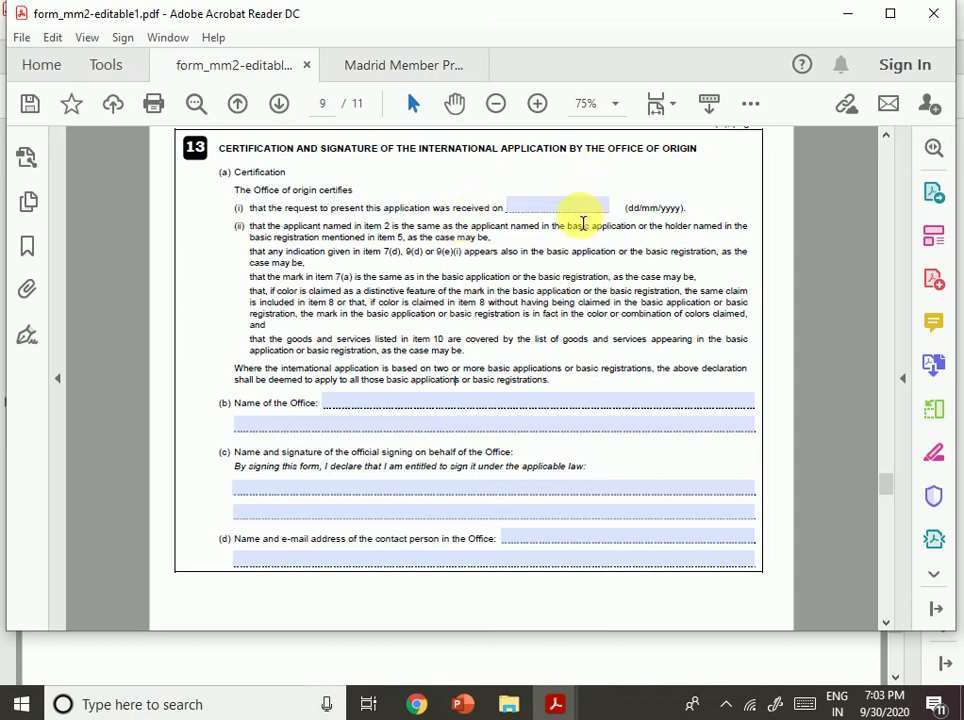
Enter 30-09-2020 as item 13's 'received on' date.
click(581, 211)
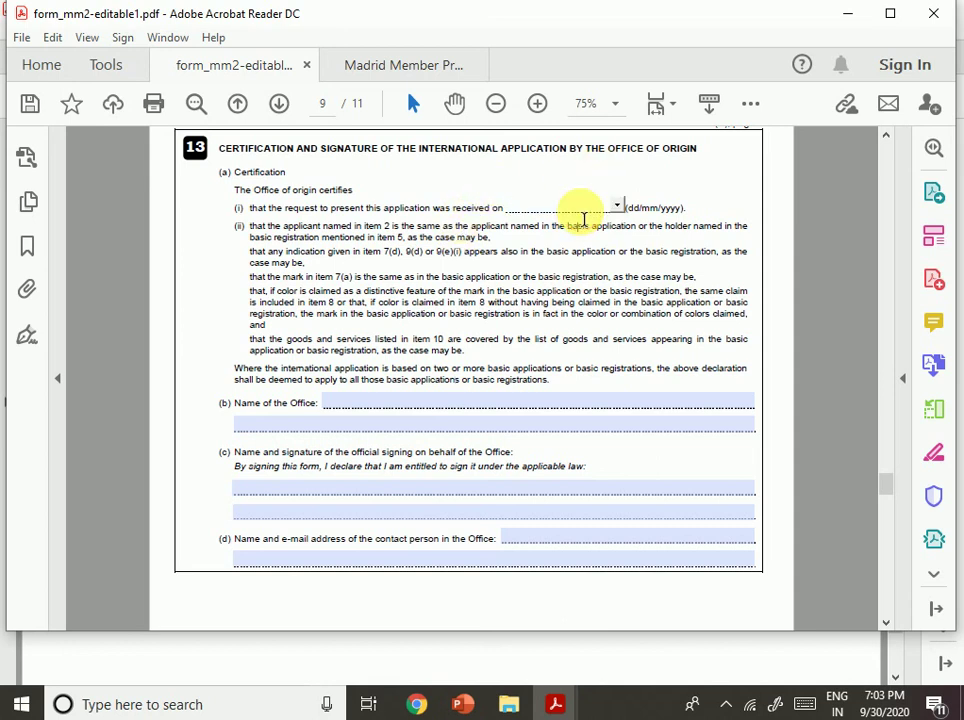
text(30)
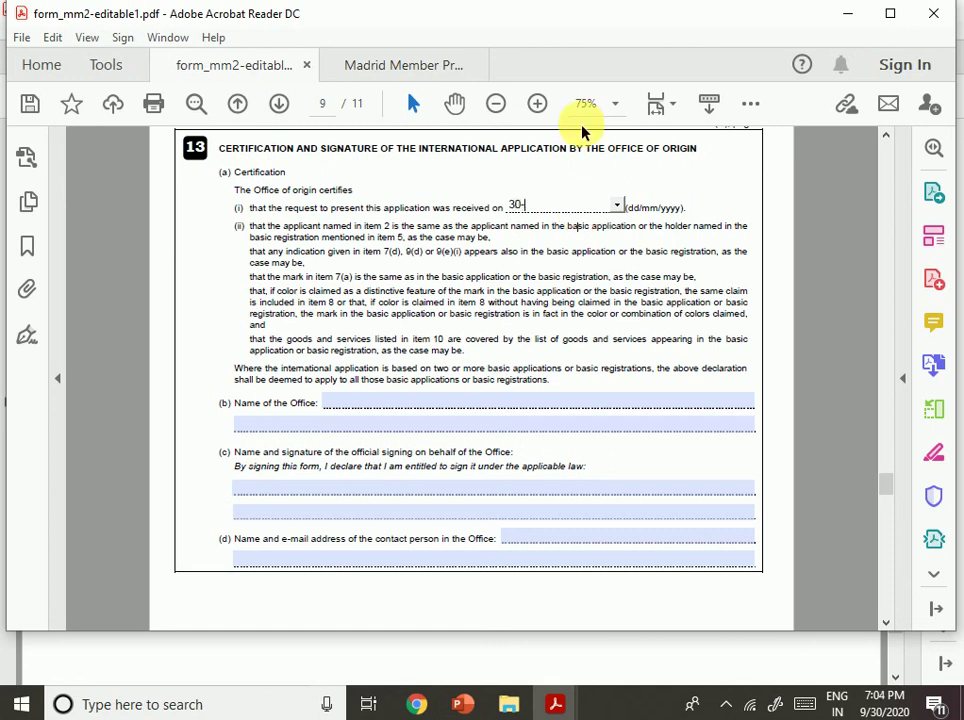
text(-09-2020)
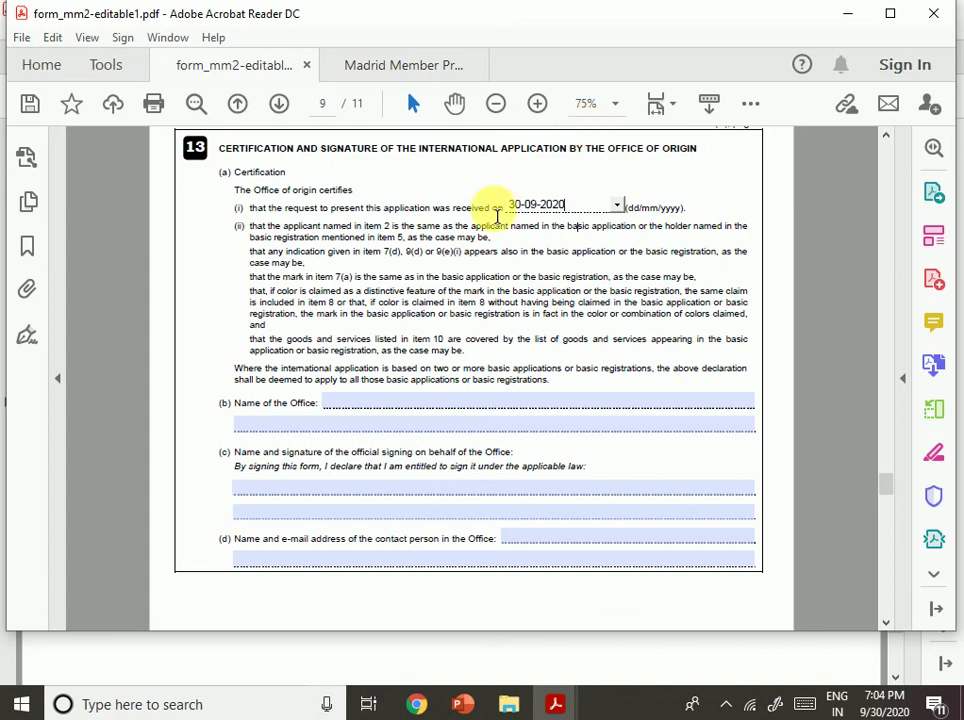
click(427, 407)
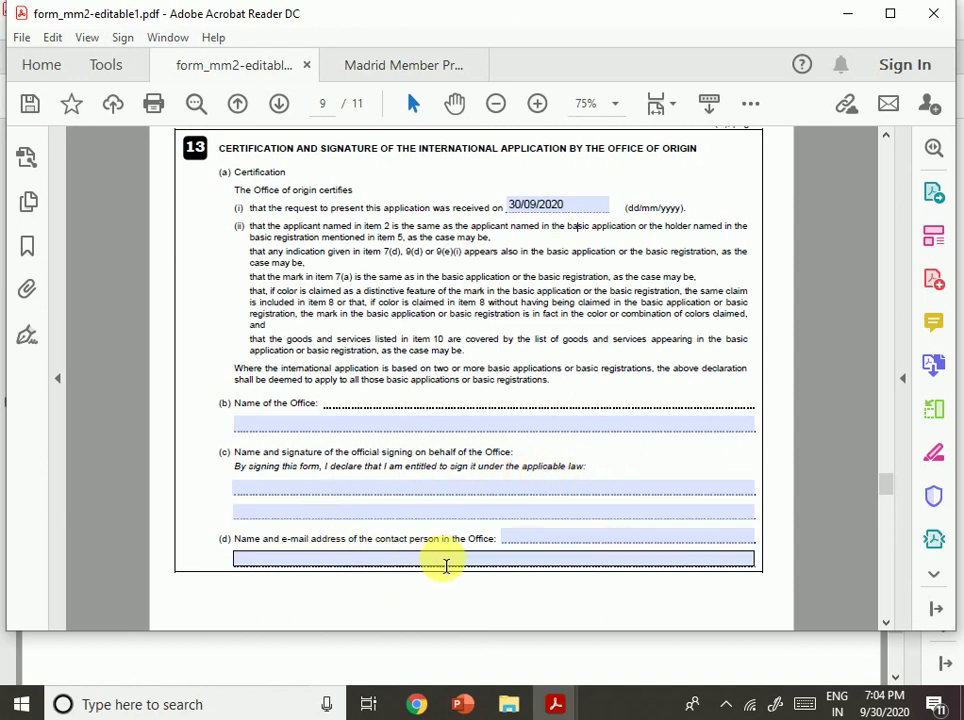
Review the certification text and Fee Calculation Sheet on pages 10–11, then bring up PowerPoint.
scroll(596, 508, down, 1)
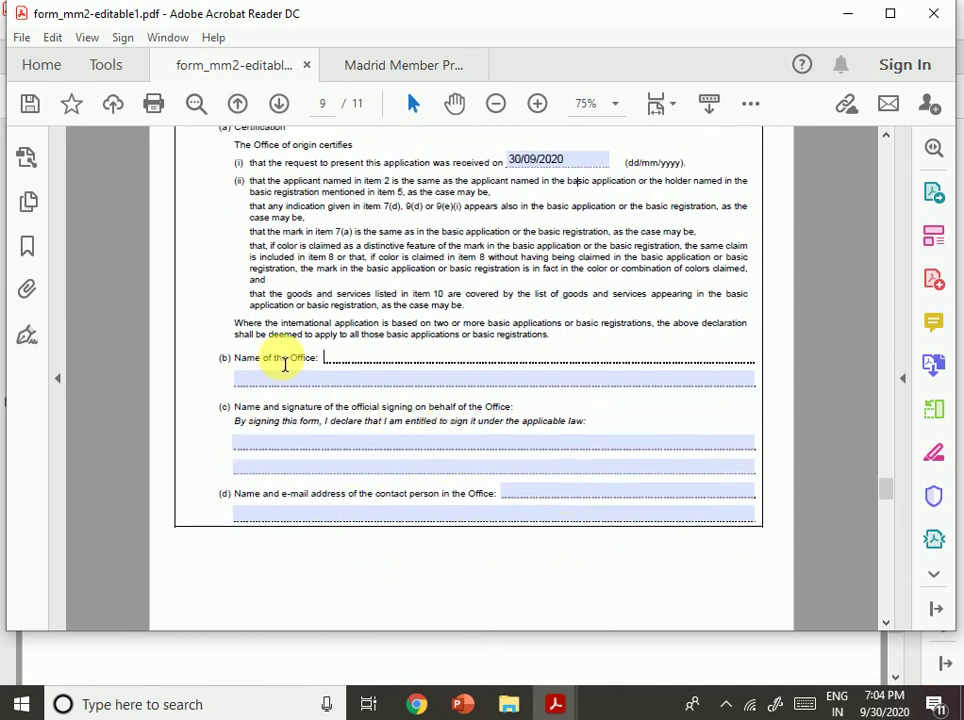
drag(278, 360, 555, 448)
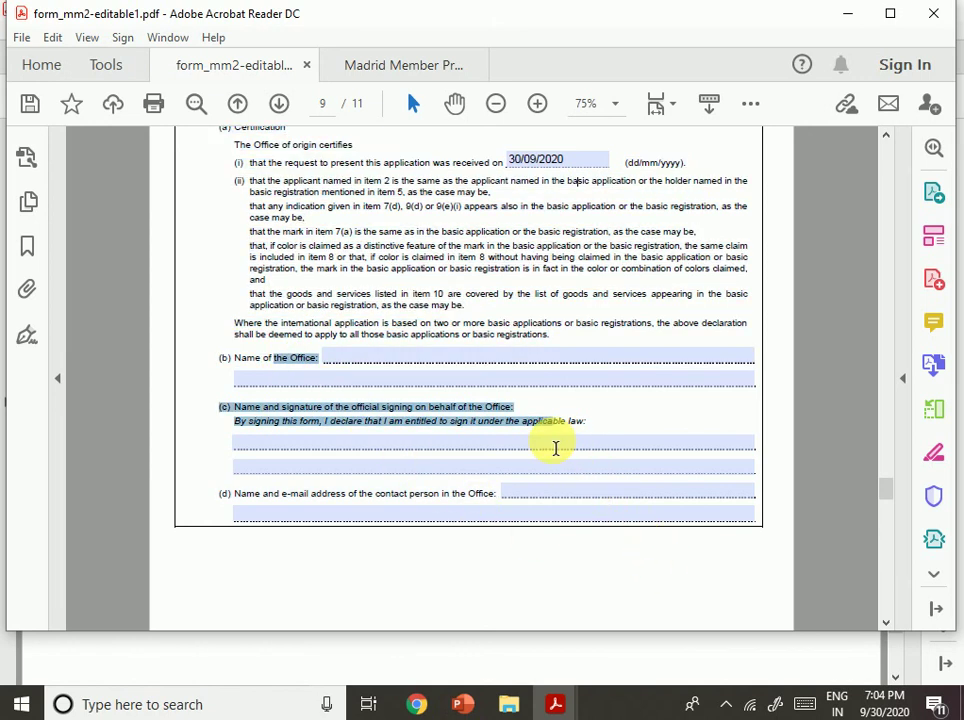
click(333, 372)
scroll(568, 515, down, 1)
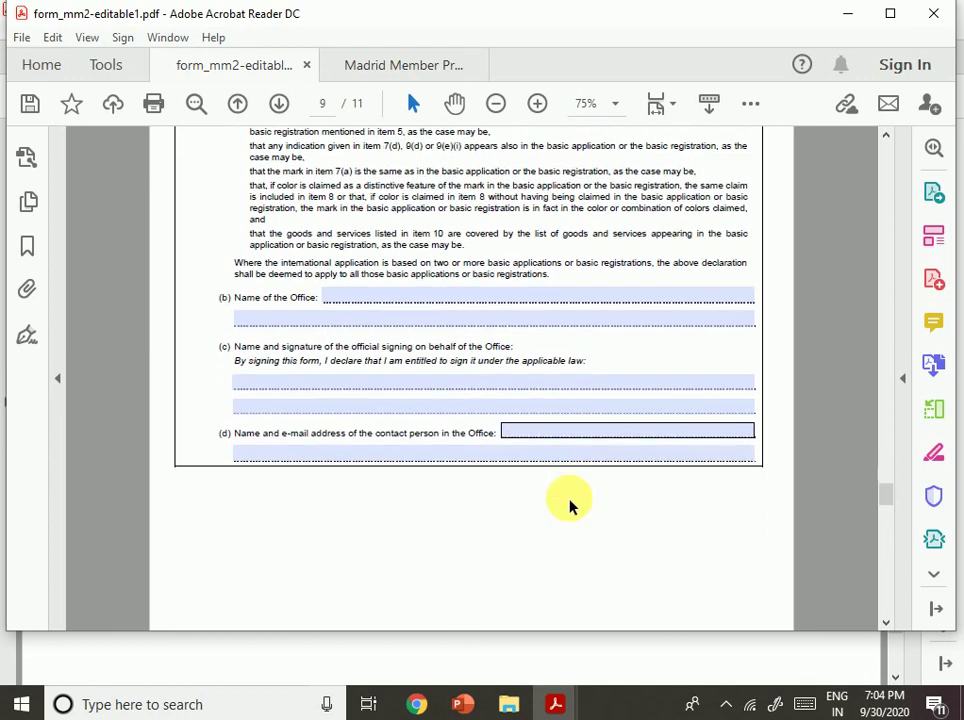
scroll(566, 500, down, 8)
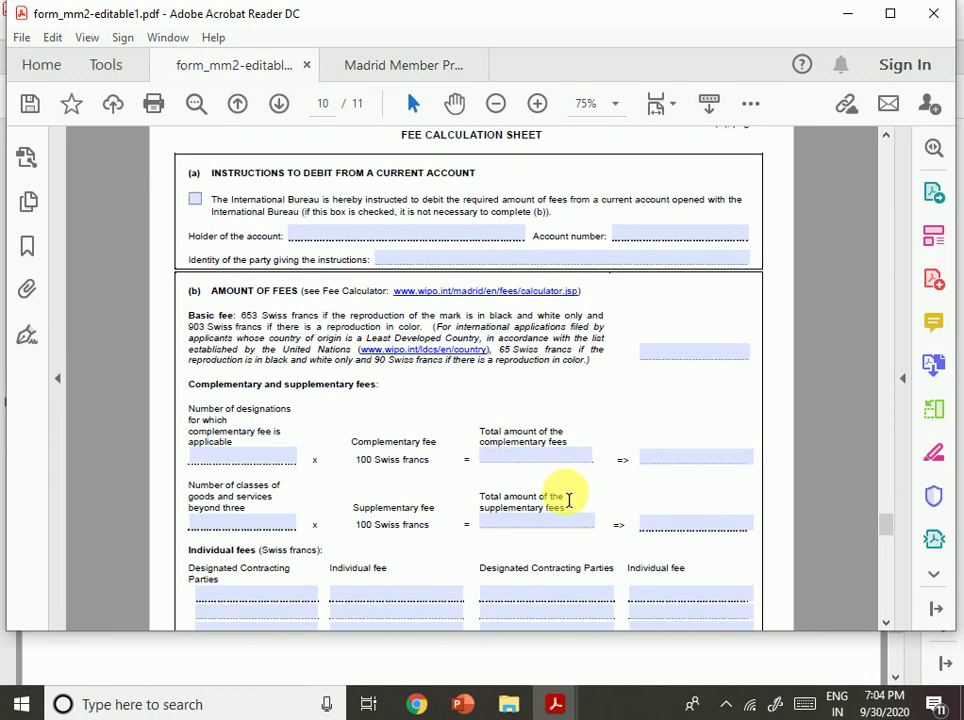
scroll(568, 500, down, 3)
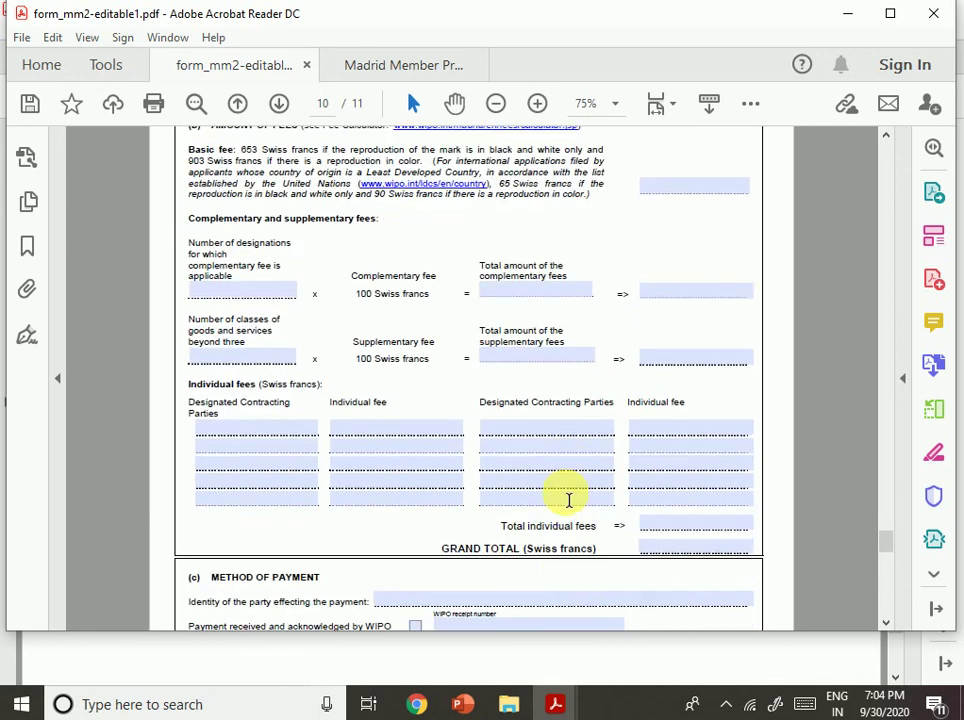
scroll(568, 500, down, 6)
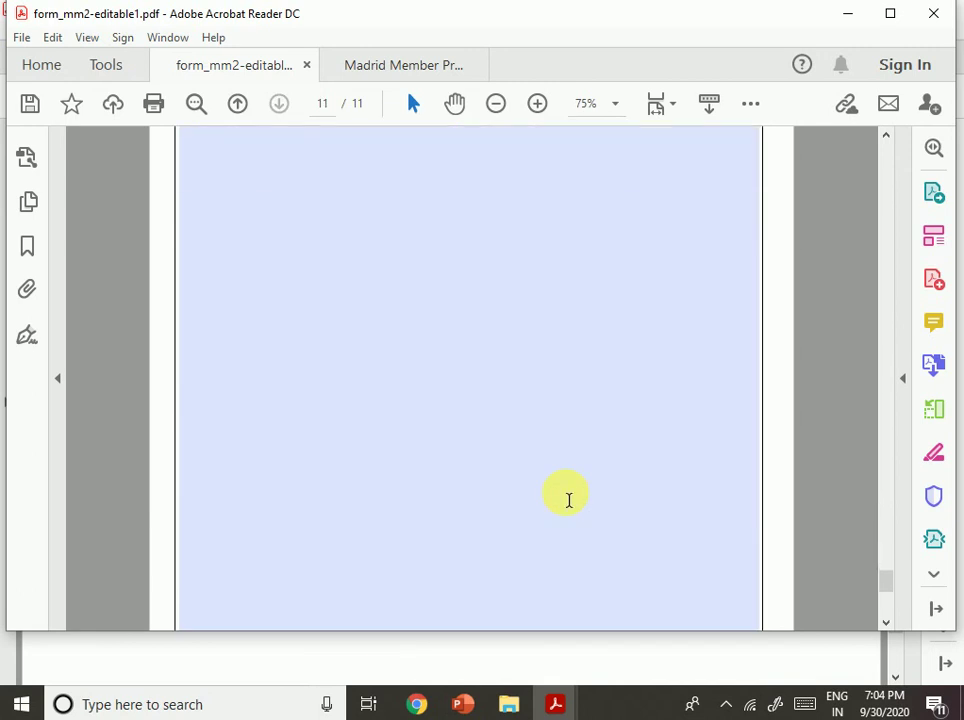
scroll(557, 493, up, 7)
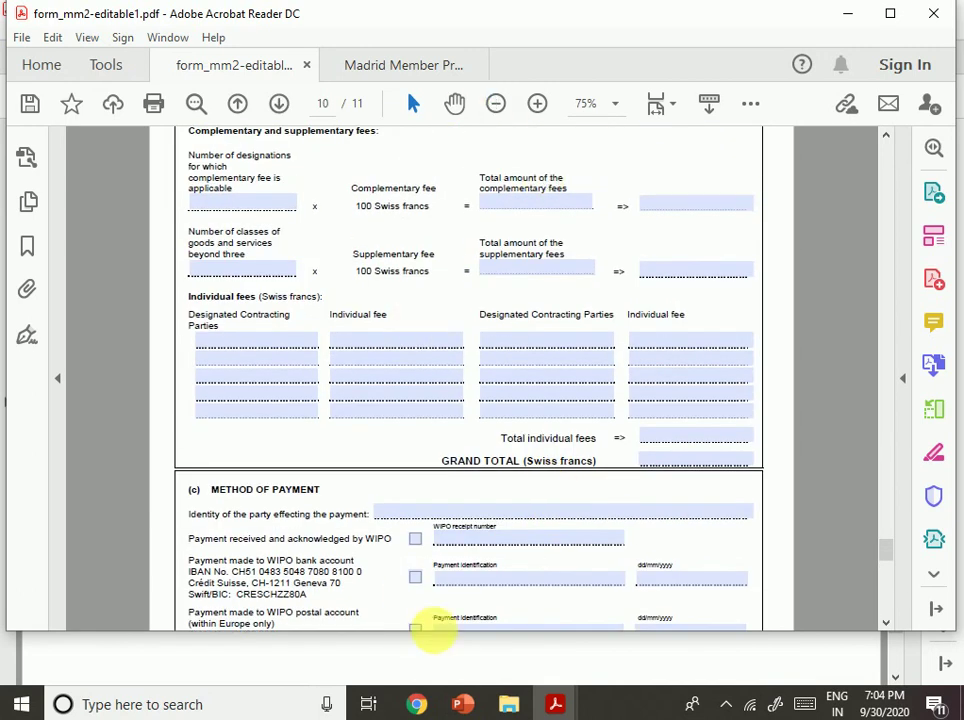
click(463, 704)
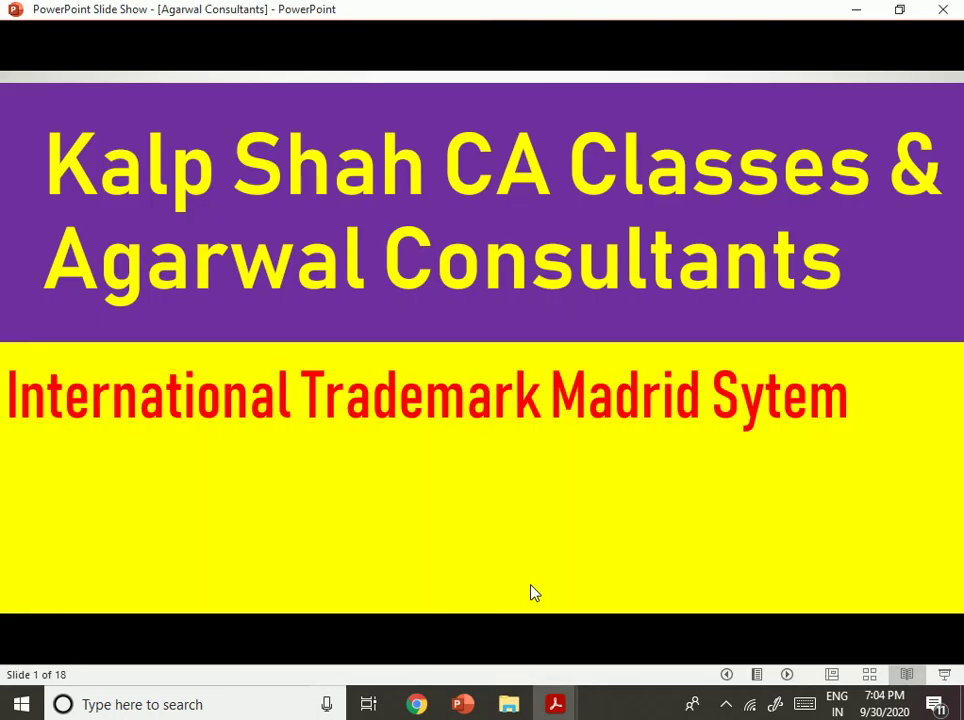
Move forward and back through the slides, ending on slide 2's photo and contact slide.
click(492, 404)
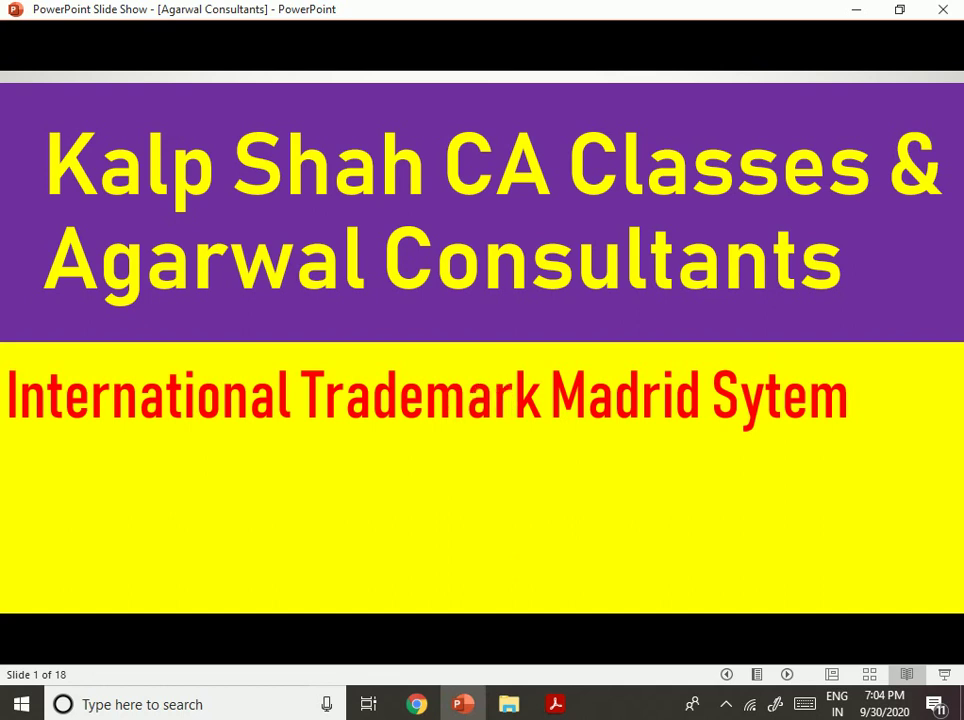
key(Right)
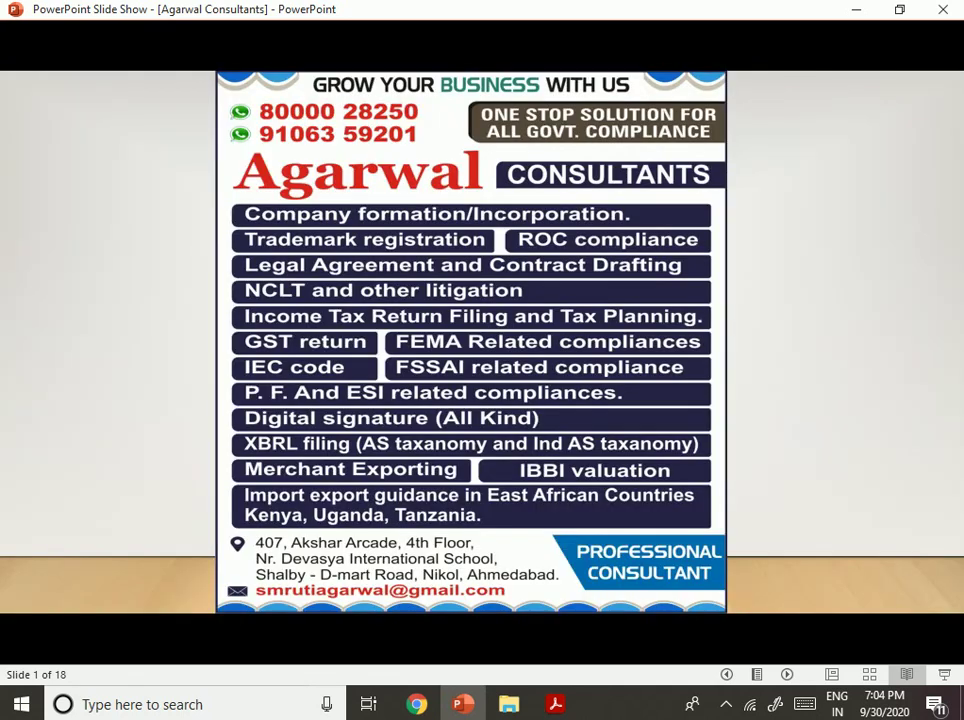
key(Left)
key(Left)
key(Left)
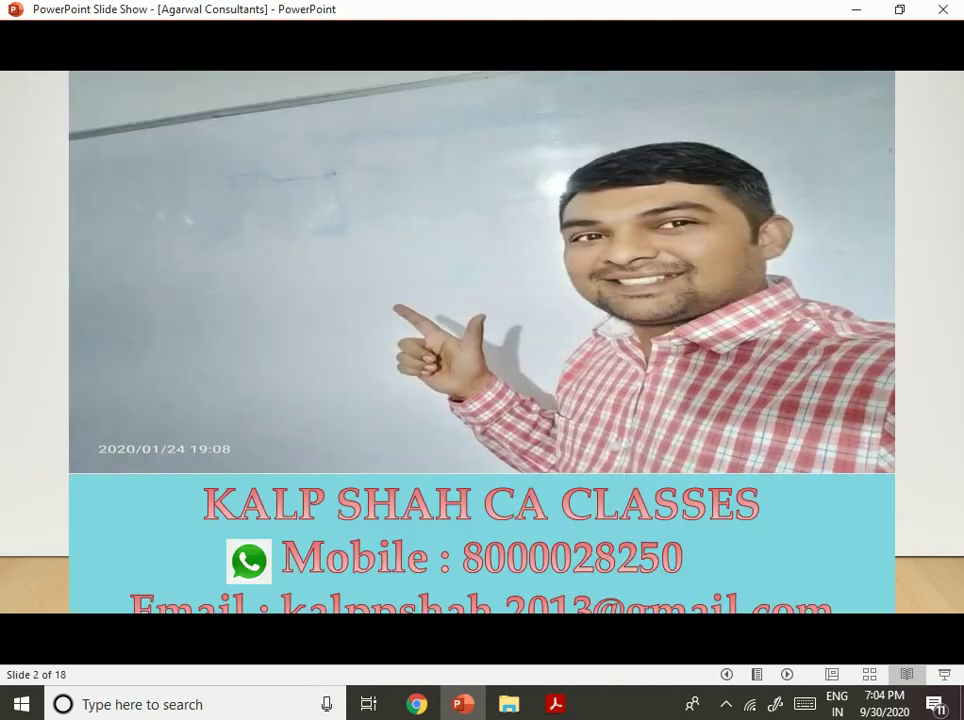
key(Right)
key(Left)
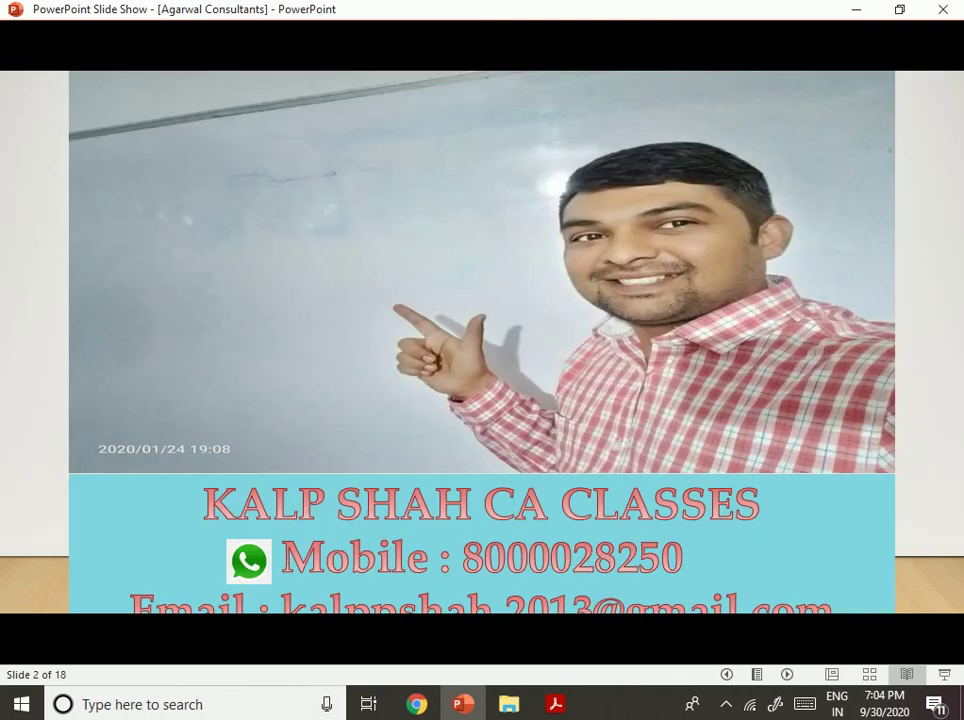